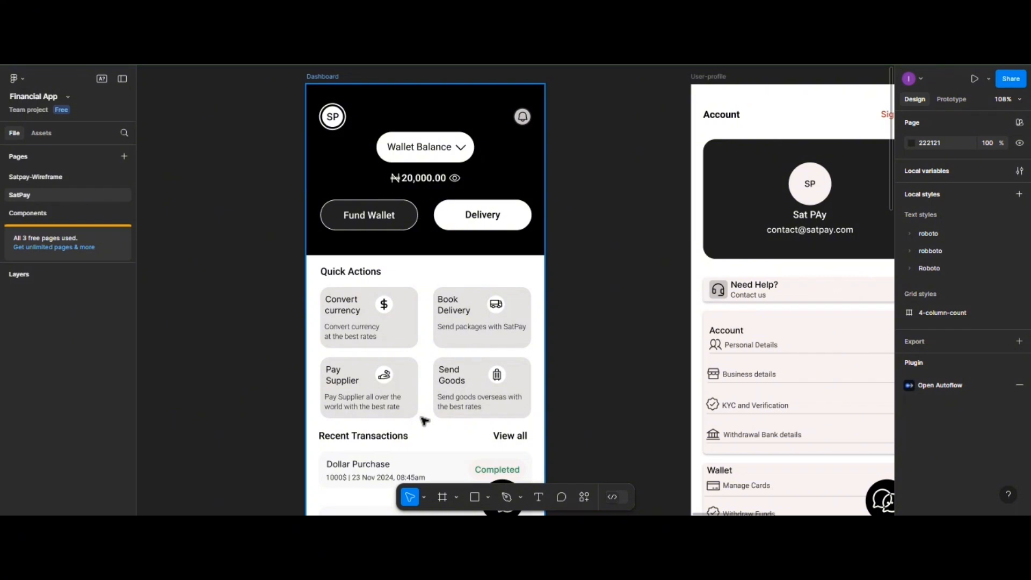
- Draw a frame over the Quick Actions cards and size it to 390 × 300
{"action": "left_click", "coordinate": [443, 497]}
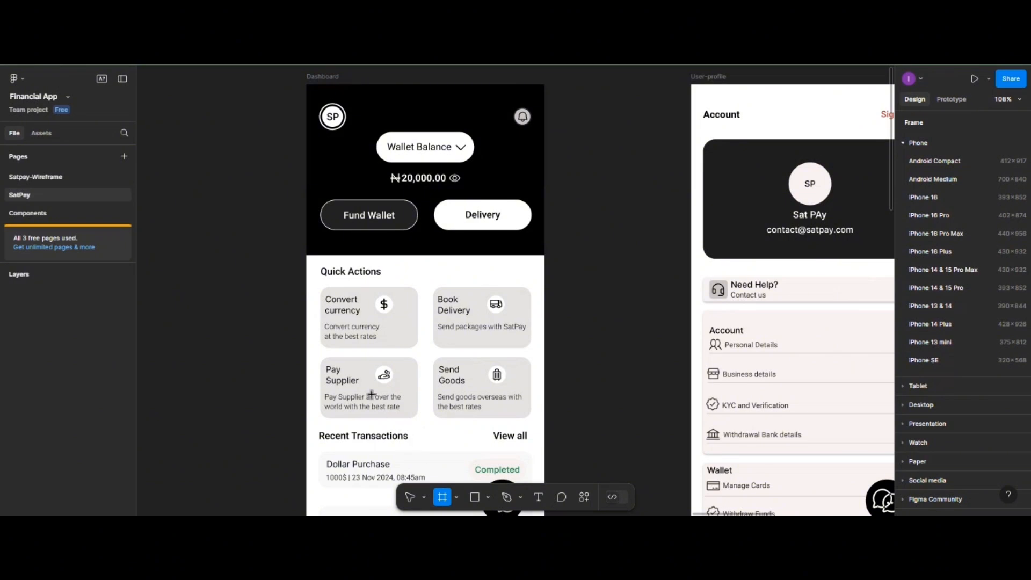
{"action": "scroll", "coordinate": [346, 301], "scroll_direction": "down", "scroll_amount": 2}
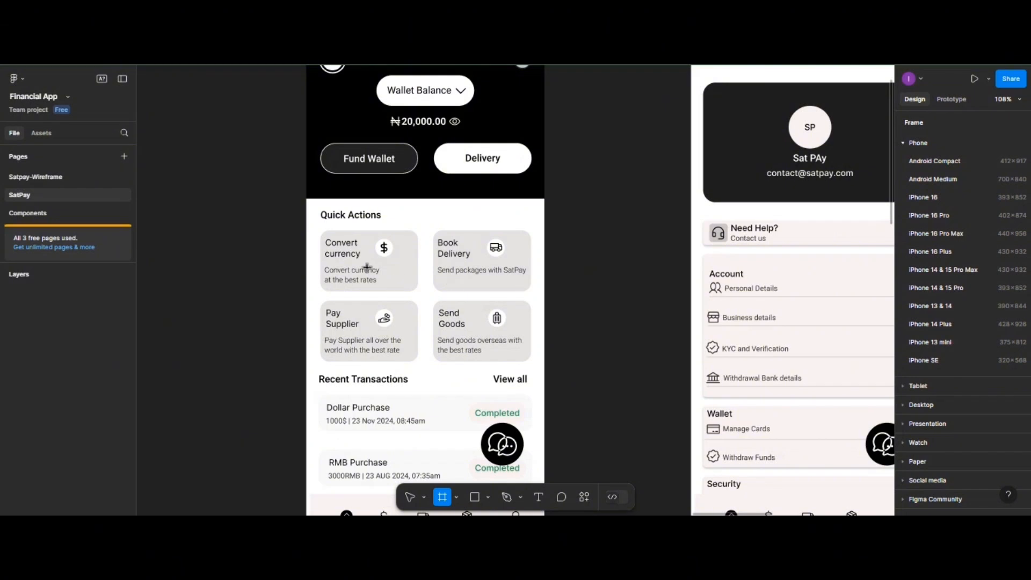
{"action": "mouse_move", "coordinate": [312, 241]}
{"action": "left_mouse_down"}
{"action": "mouse_move", "coordinate": [332, 363]}
{"action": "mouse_move", "coordinate": [350, 396]}
{"action": "mouse_move", "coordinate": [553, 389]}
{"action": "mouse_move", "coordinate": [544, 389]}
{"action": "left_mouse_up"}
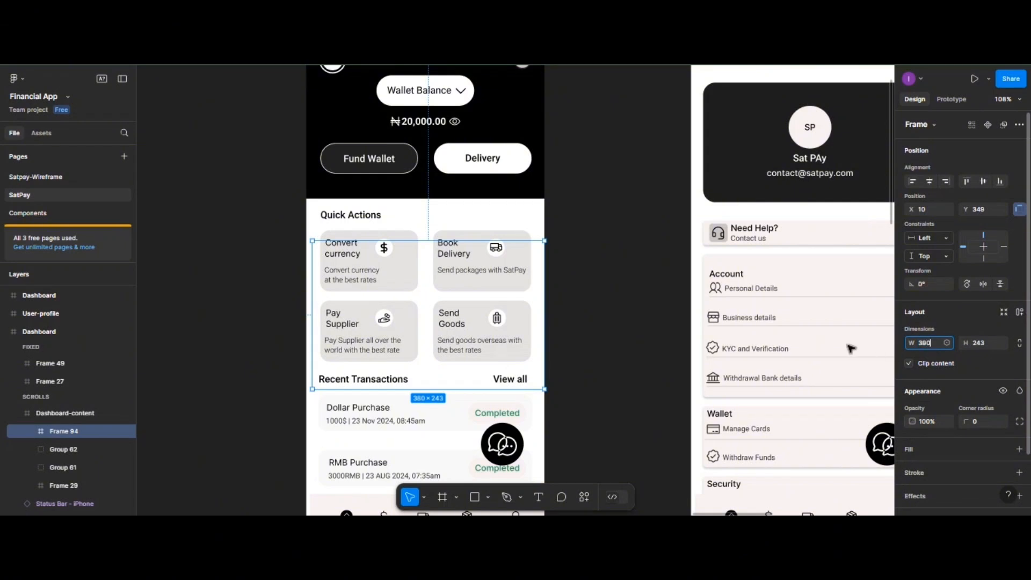
{"action": "key", "text": "Return"}
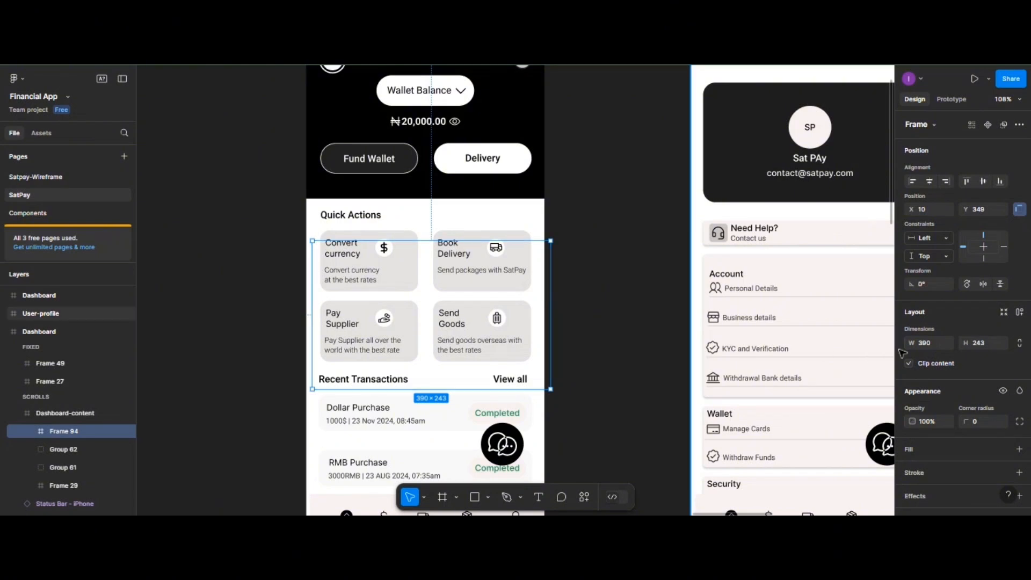
{"action": "left_click", "coordinate": [984, 349]}
{"action": "type", "text": "300"}
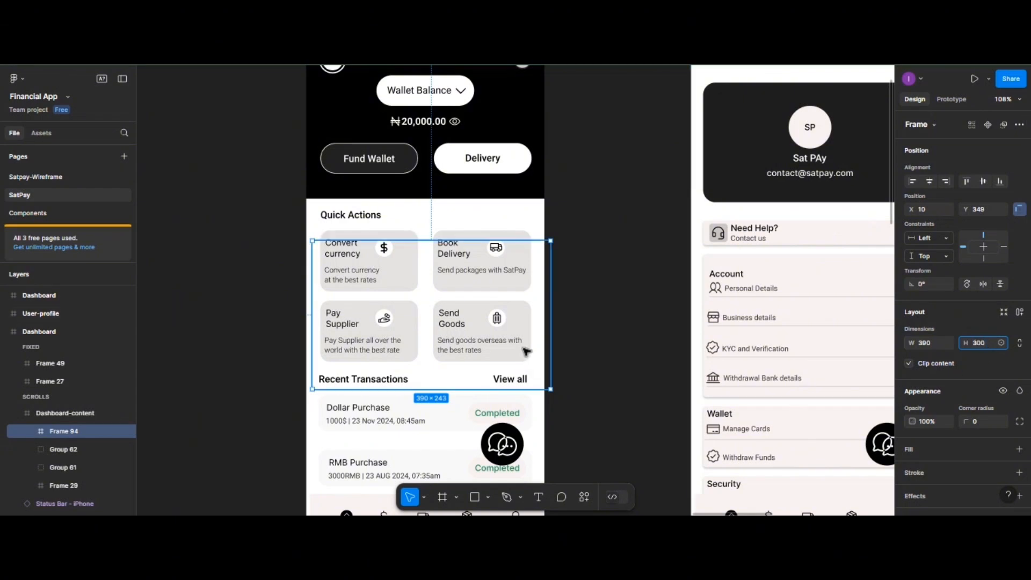
{"action": "key", "text": "Return"}
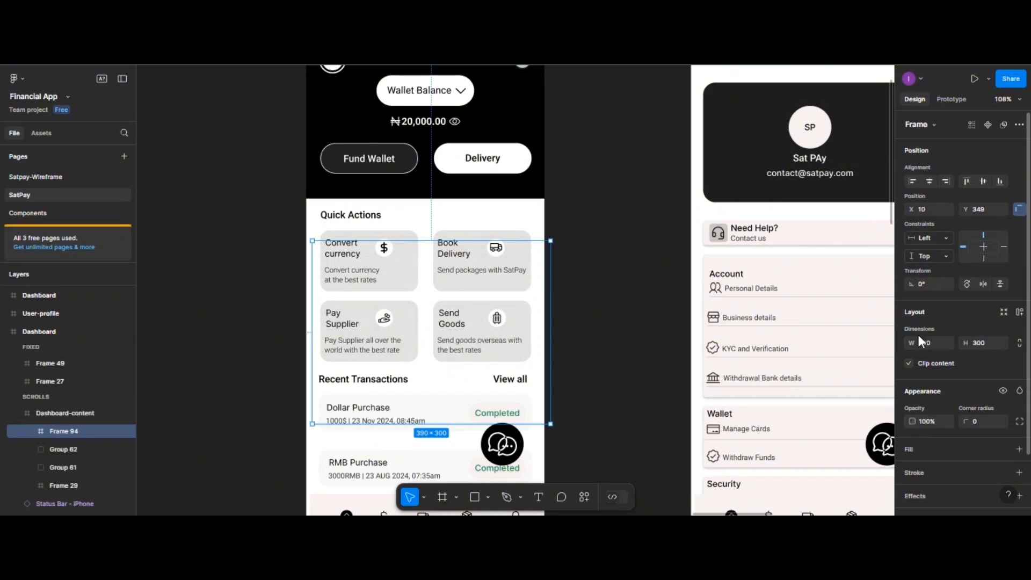
- Fill the frame white, snap it to the Dashboard's left edge, and give it a 25 corner radius
{"action": "left_click", "coordinate": [906, 449]}
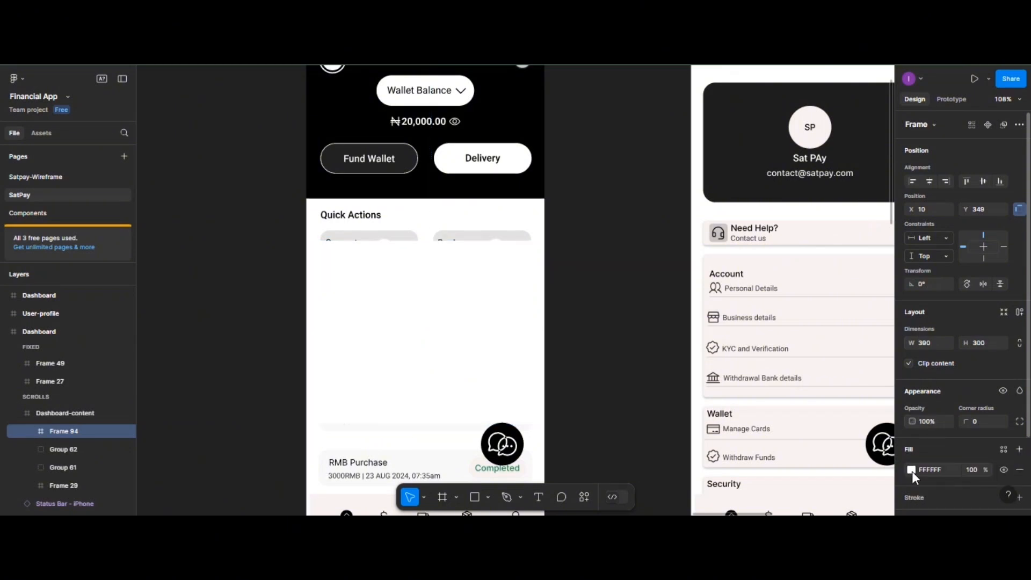
{"action": "left_click_drag", "start_coordinate": [412, 304], "coordinate": [406, 303]}
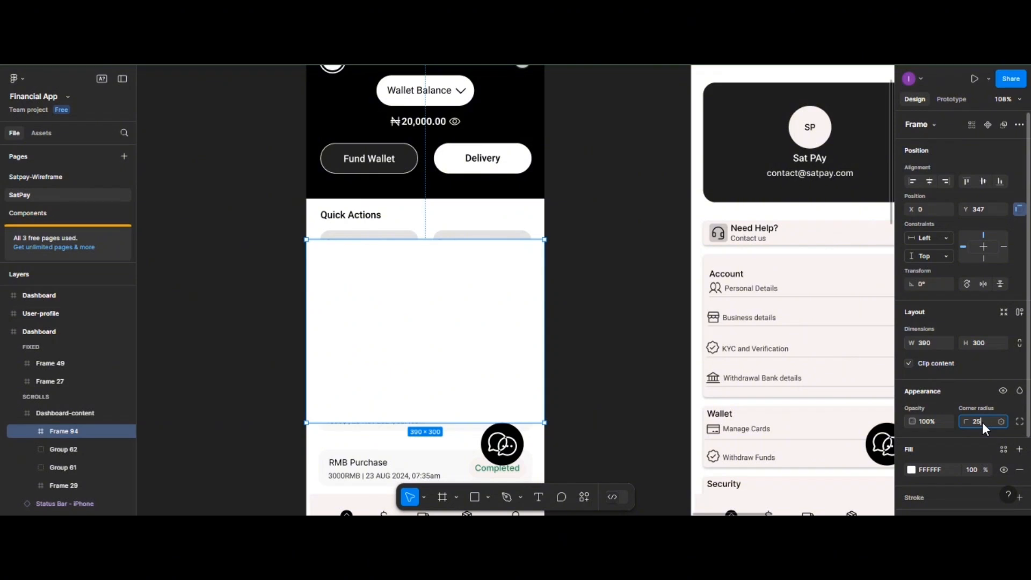
{"action": "key", "text": "Return"}
- Set the bottom-left and bottom-right corner radii to 0 for square bottom corners
{"action": "left_click", "coordinate": [1019, 421]}
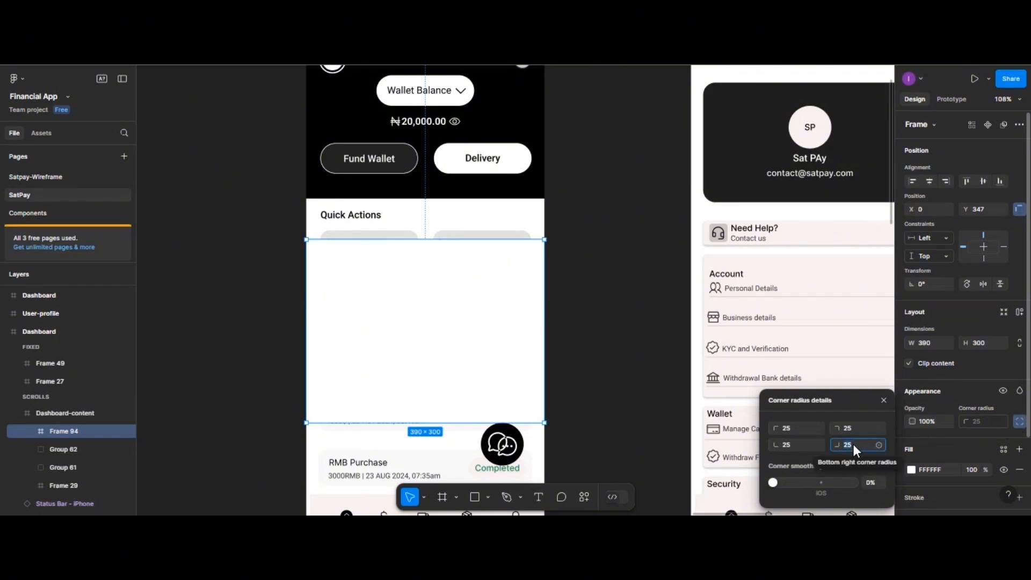
{"action": "type", "text": "0"}
{"action": "left_click", "coordinate": [806, 447]}
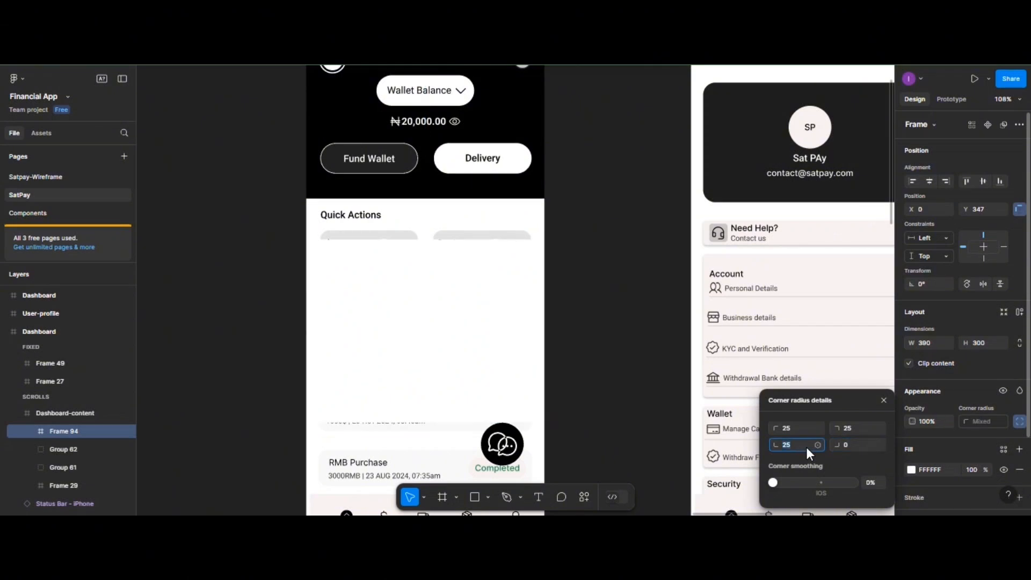
{"action": "type", "text": "0"}
{"action": "key", "text": "Return"}
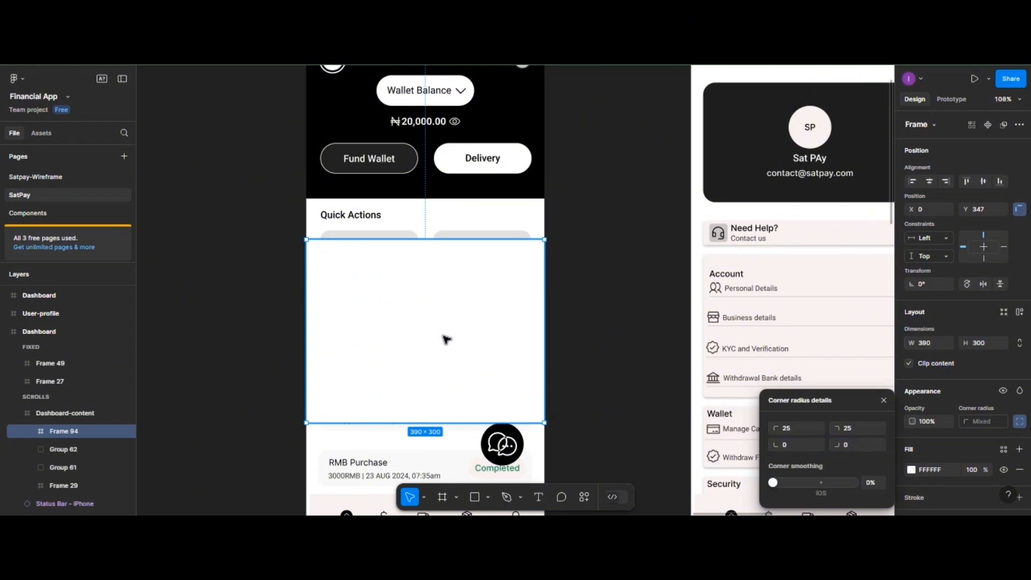
- Select the profile, overlay and two Dashboard screens and shift them to the right
{"action": "scroll", "coordinate": [447, 339], "scroll_direction": "down", "scroll_amount": 5}
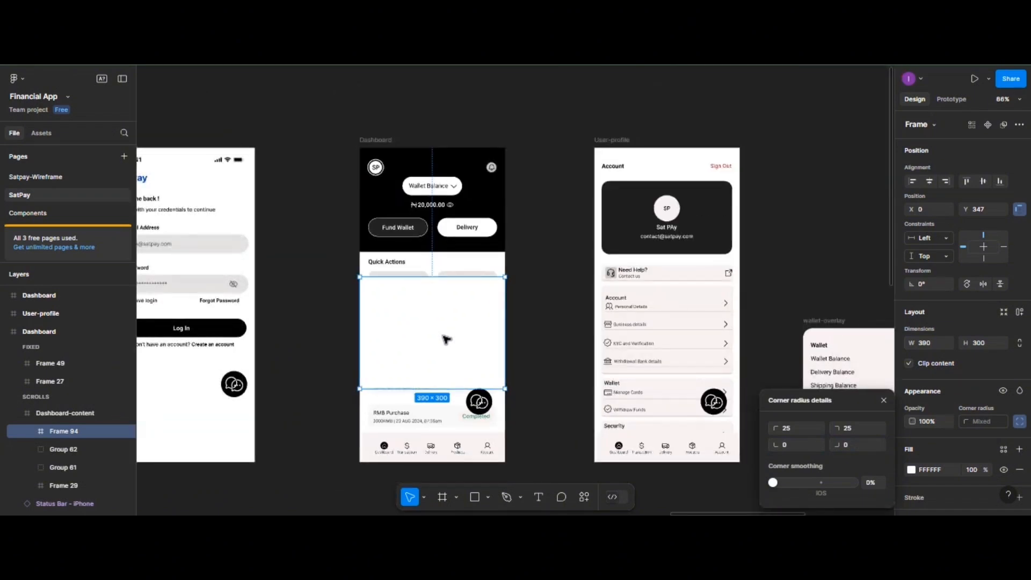
{"action": "scroll", "coordinate": [483, 185], "scroll_direction": "right", "scroll_amount": 3}
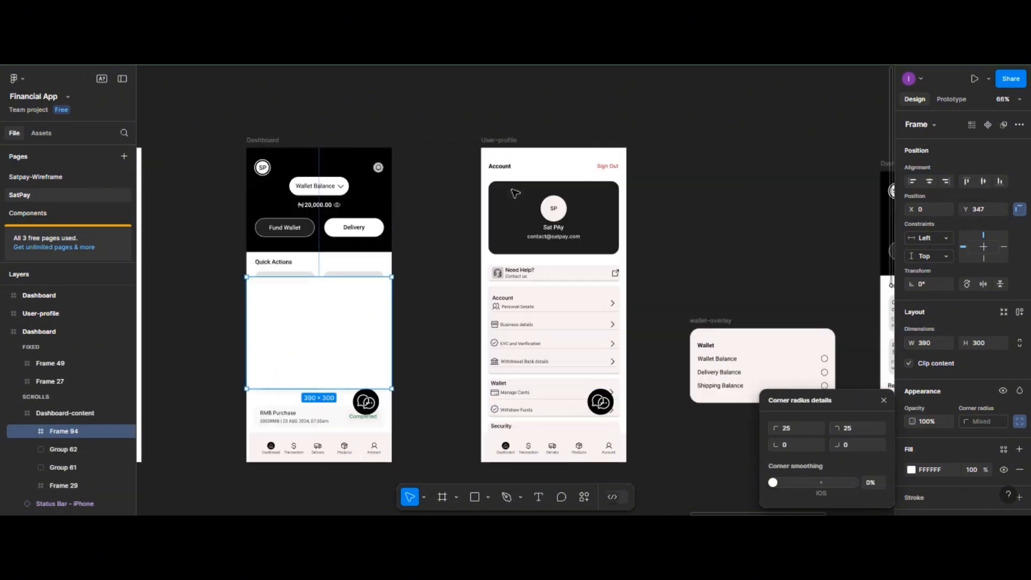
{"action": "scroll", "coordinate": [408, 177], "scroll_direction": "right", "scroll_amount": 3}
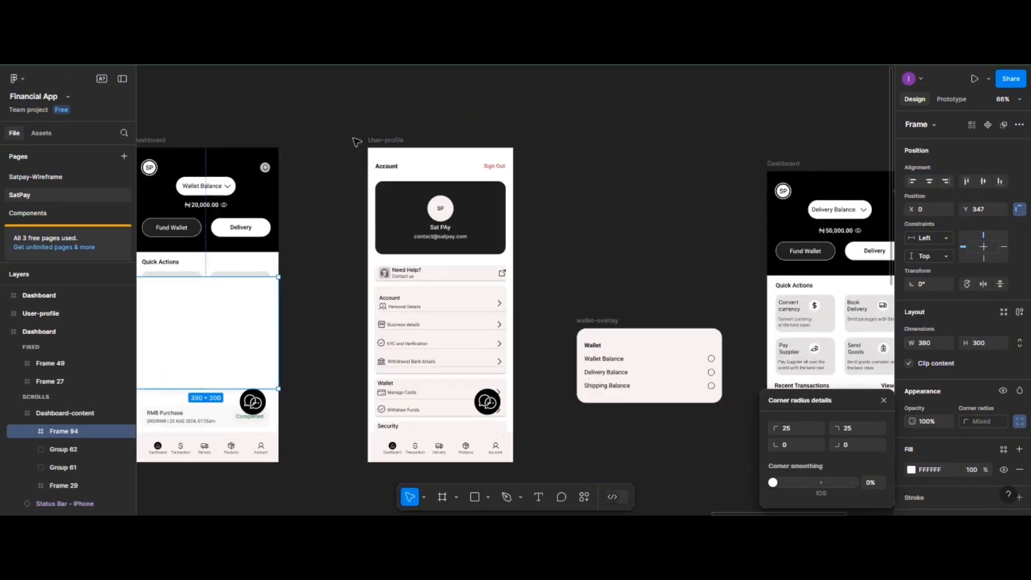
{"action": "left_click_drag", "start_coordinate": [354, 139], "coordinate": [877, 427]}
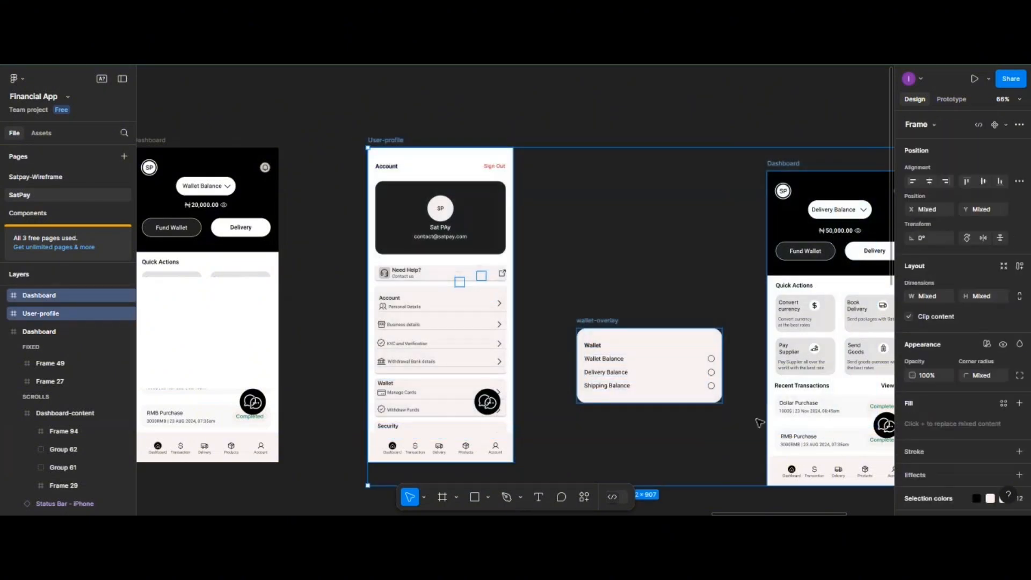
{"action": "scroll", "coordinate": [729, 418], "scroll_direction": "down", "scroll_amount": 2}
{"action": "key", "text": "super"}
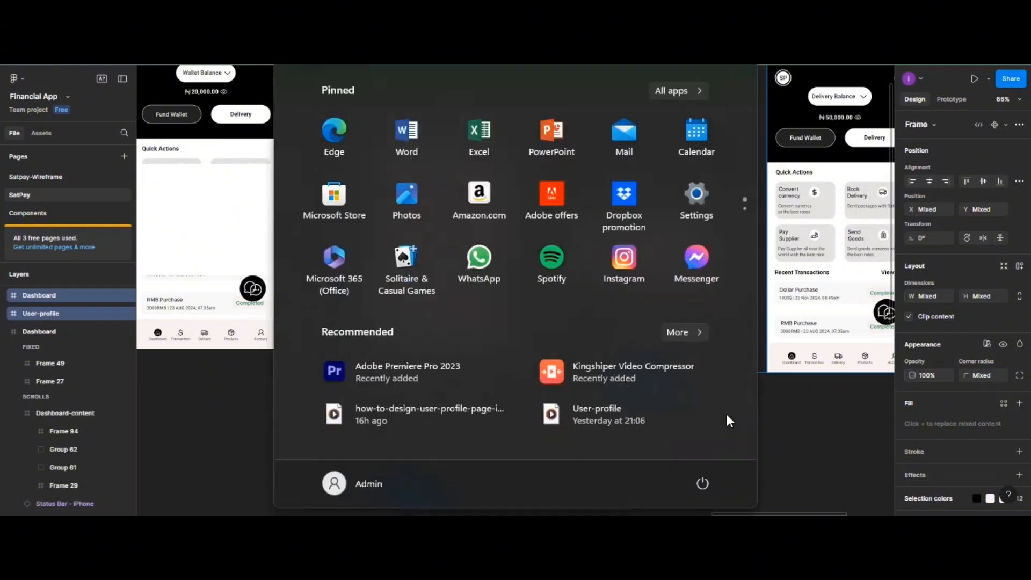
{"action": "left_click", "coordinate": [779, 435]}
{"action": "left_click", "coordinate": [584, 368]}
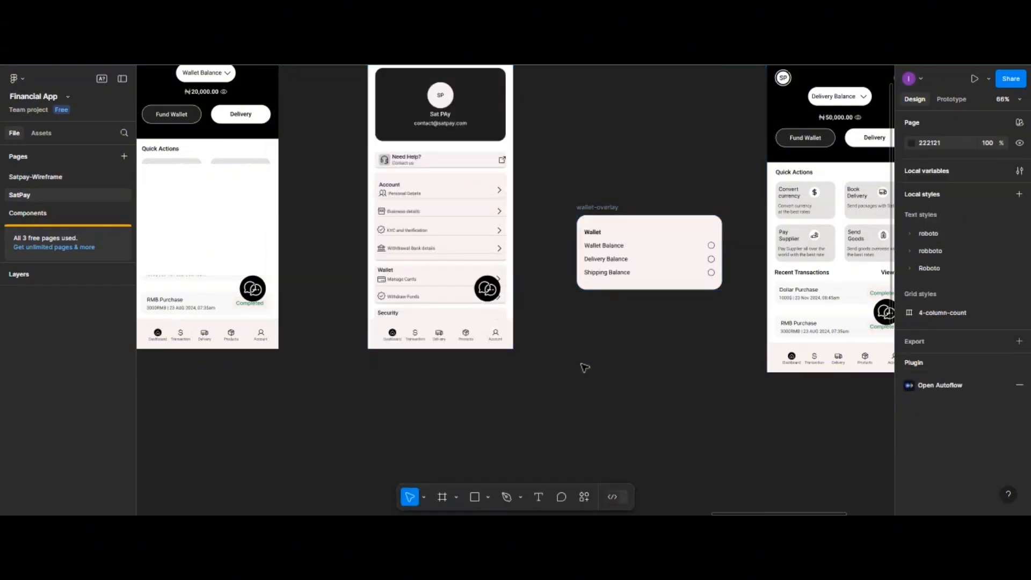
{"action": "scroll", "coordinate": [572, 378], "scroll_direction": "down", "scroll_amount": 2}
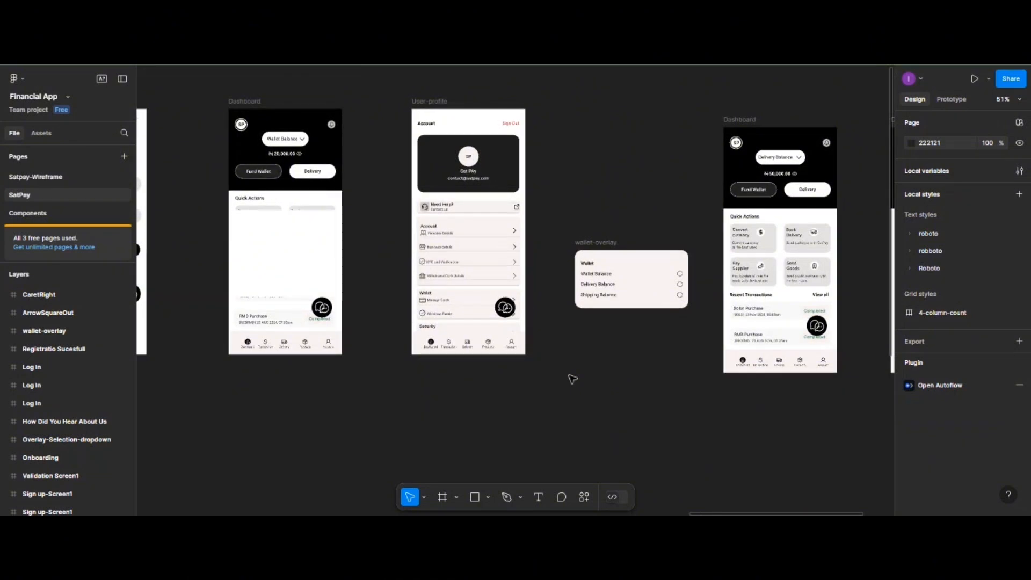
{"action": "scroll", "coordinate": [570, 376], "scroll_direction": "down", "scroll_amount": 2}
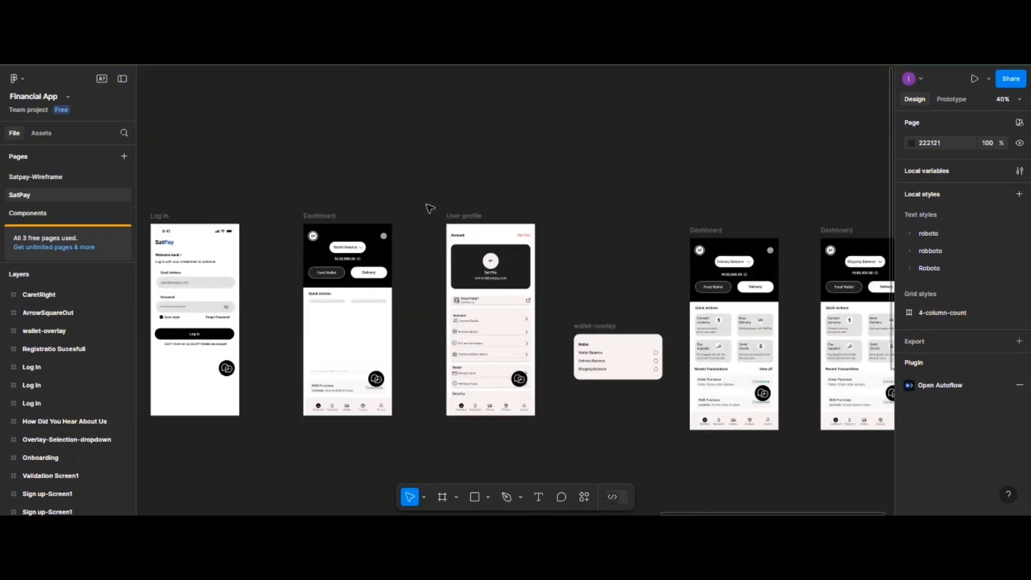
{"action": "left_click_drag", "start_coordinate": [774, 421], "coordinate": [676, 372]}
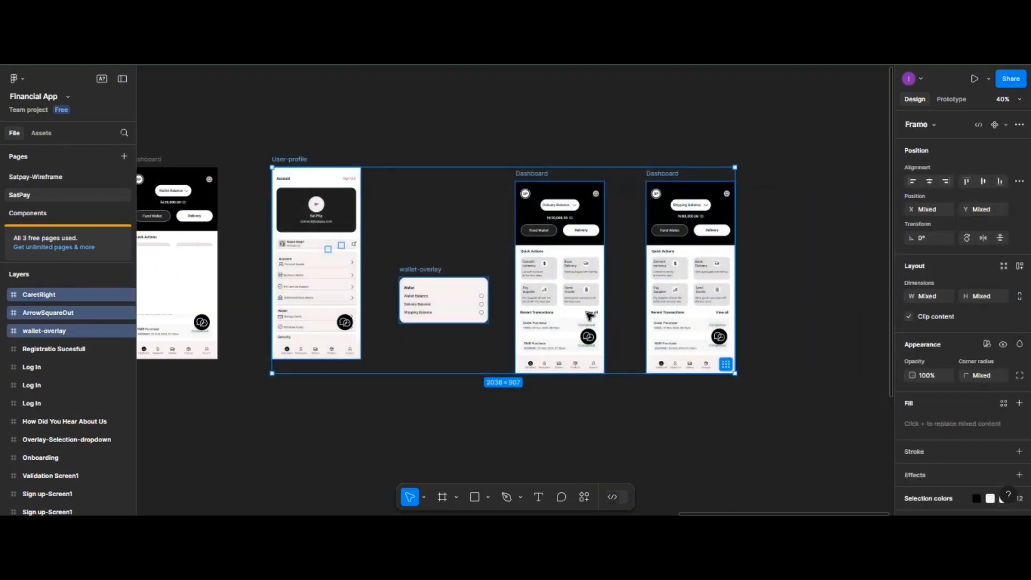
{"action": "left_click_drag", "start_coordinate": [593, 306], "coordinate": [807, 307]}
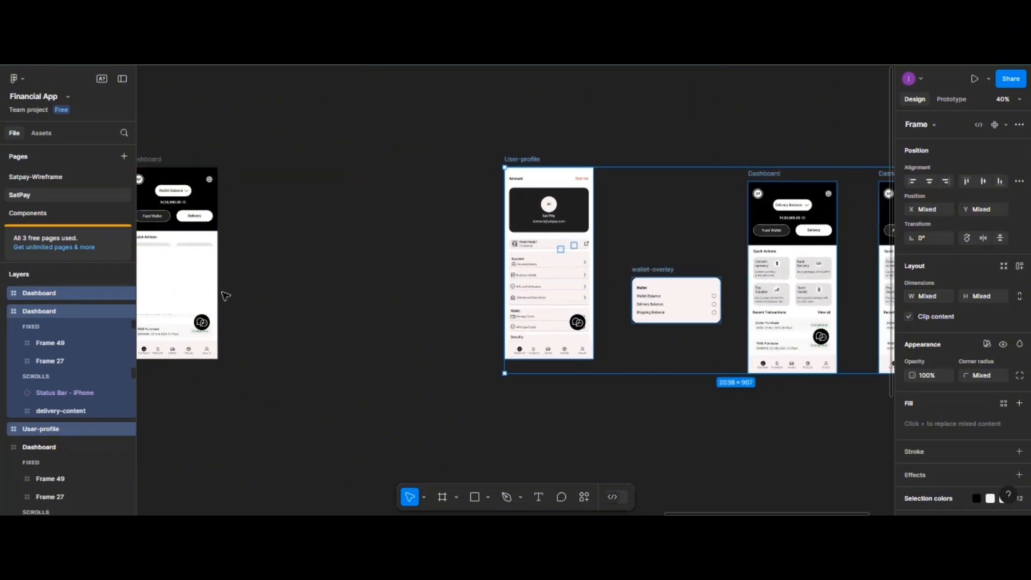
- Pull Frame 94 out of the Dashboard onto the empty canvas at X 7793, Y -145
{"action": "left_click", "coordinate": [188, 283]}
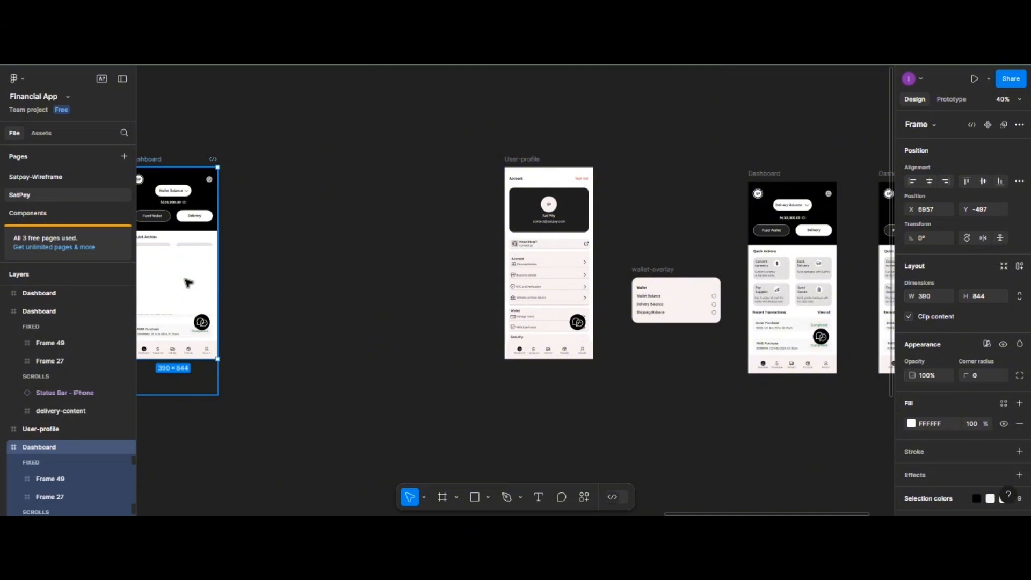
{"action": "left_click", "coordinate": [188, 283]}
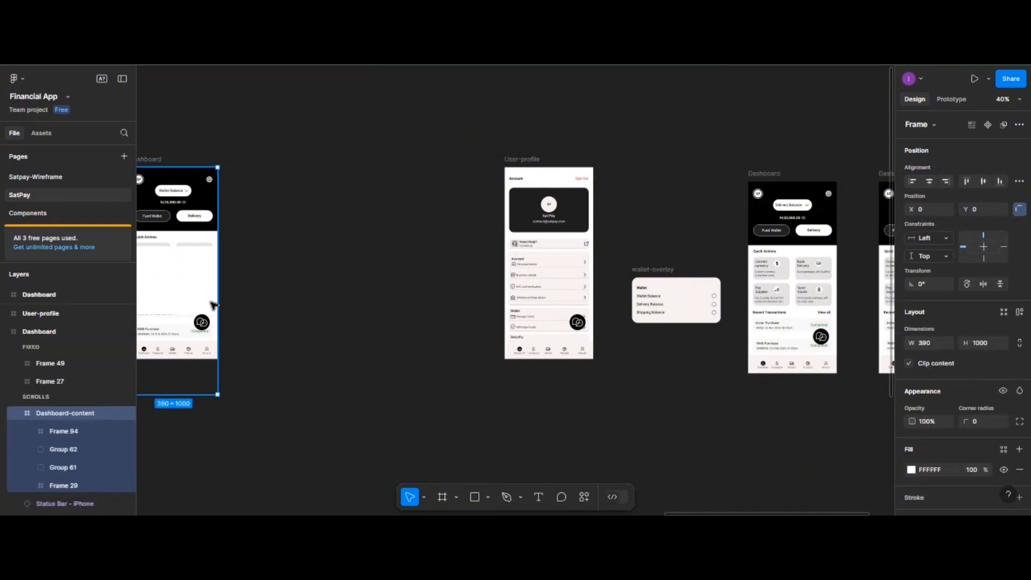
{"action": "scroll", "coordinate": [212, 303], "scroll_direction": "up", "scroll_amount": 5}
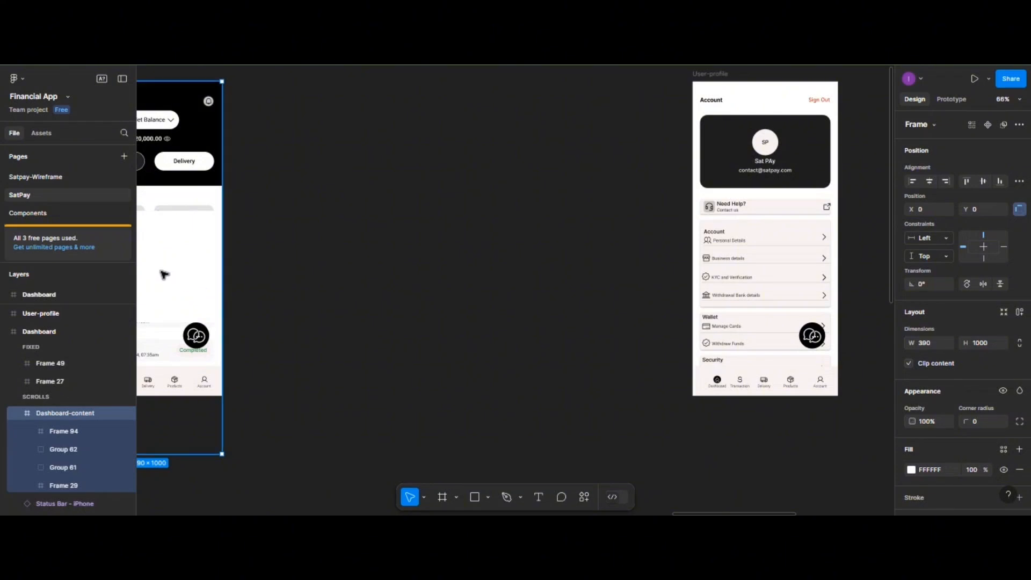
{"action": "left_click", "coordinate": [165, 274]}
{"action": "left_click_drag", "start_coordinate": [165, 275], "coordinate": [453, 287]}
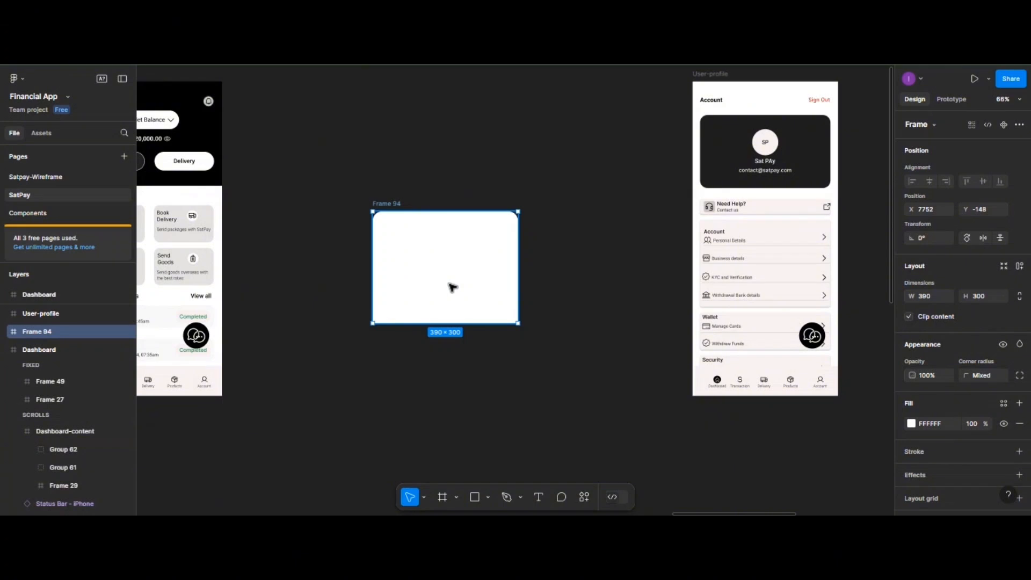
{"action": "scroll", "coordinate": [453, 302], "scroll_direction": "up", "scroll_amount": 3}
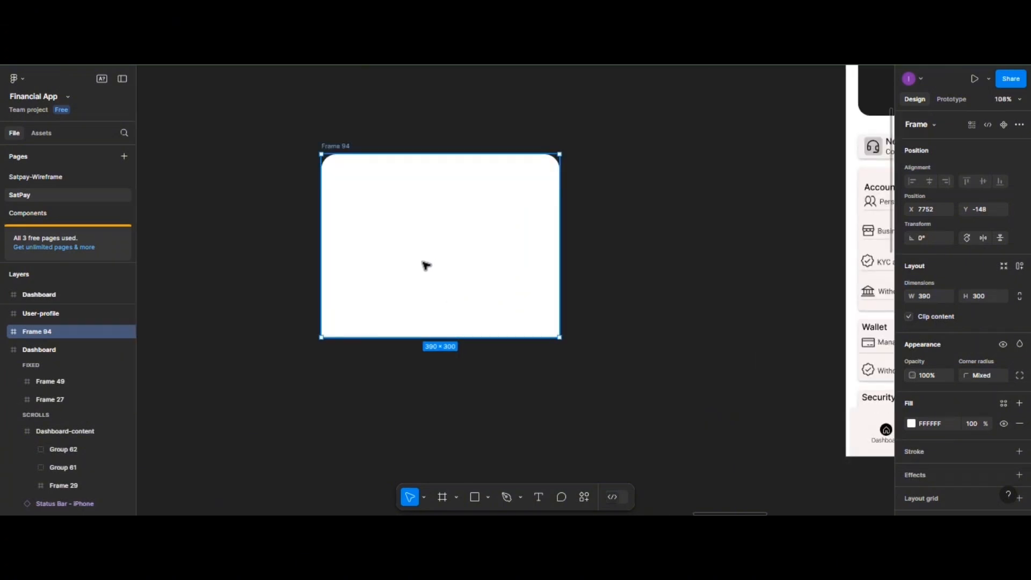
{"action": "left_click_drag", "start_coordinate": [399, 260], "coordinate": [424, 262]}
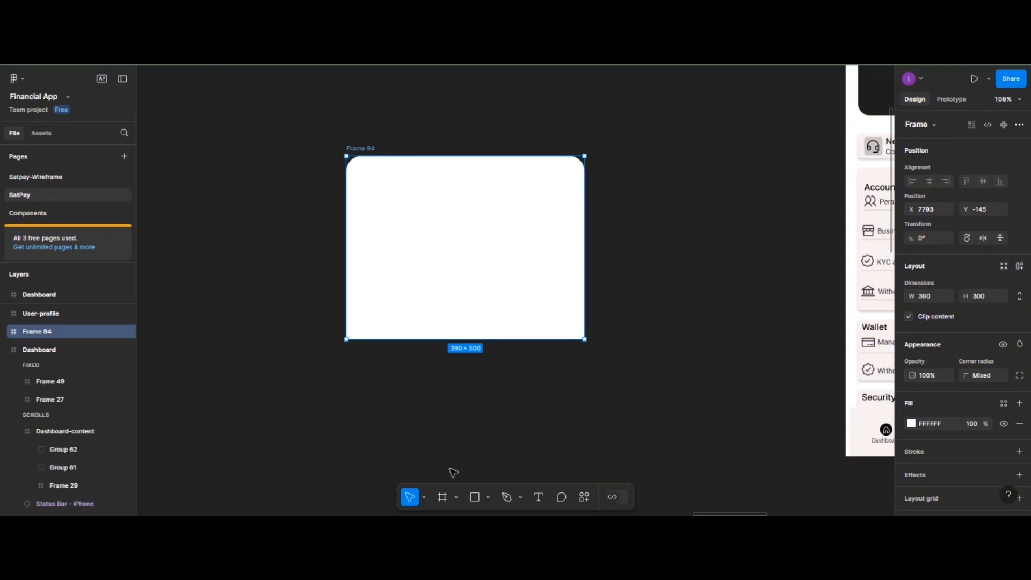
- Add a 'Fund Wallet' text label near Frame 94's top-left corner
{"action": "left_click", "coordinate": [537, 495]}
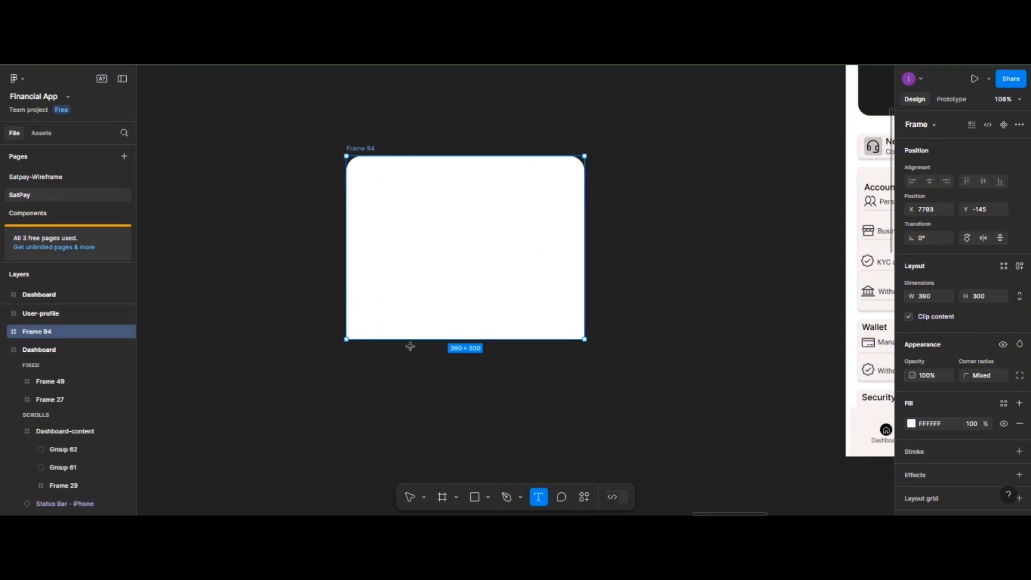
{"action": "left_click", "coordinate": [376, 197]}
{"action": "type", "text": "F"}
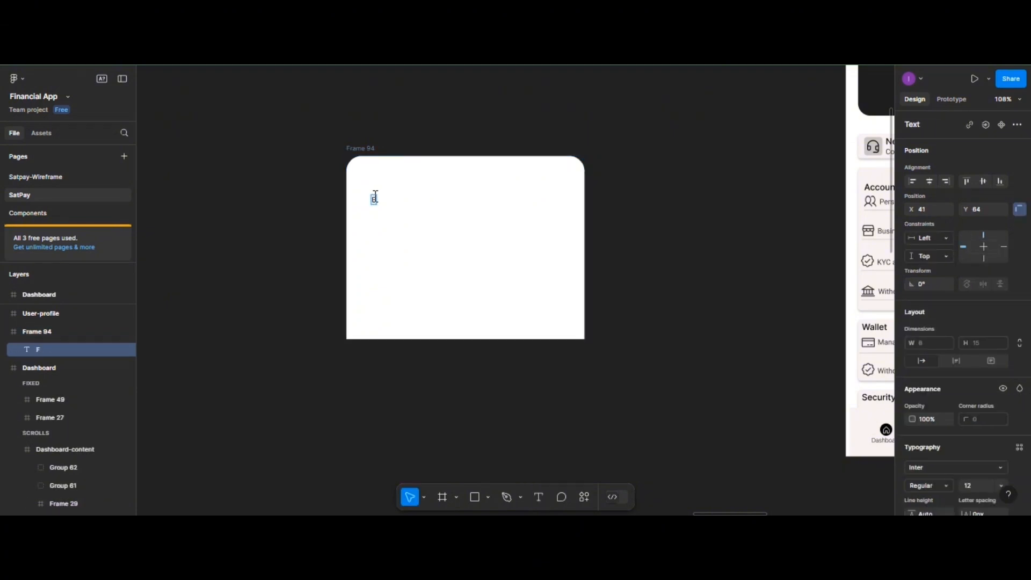
{"action": "type", "text": "und Wallet"}
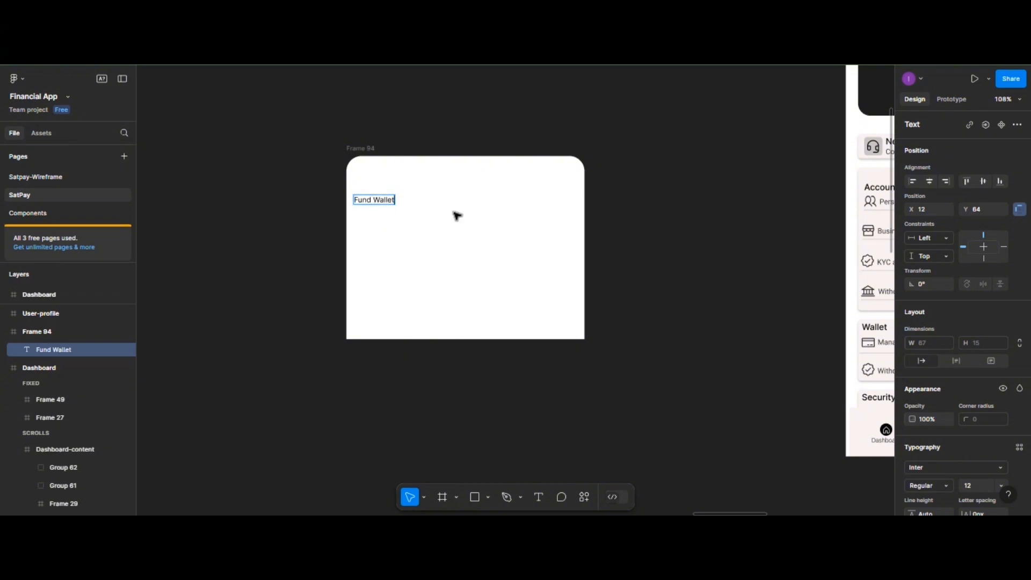
{"action": "scroll", "coordinate": [510, 254], "scroll_direction": "up", "scroll_amount": 5}
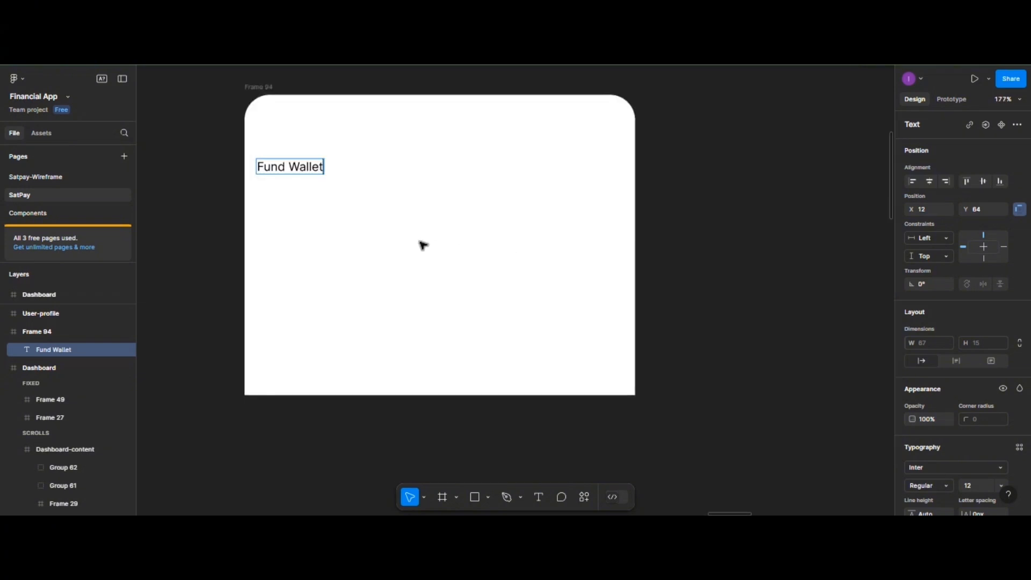
{"action": "scroll", "coordinate": [422, 244], "scroll_direction": "left", "scroll_amount": 3}
{"action": "key", "text": "Escape"}
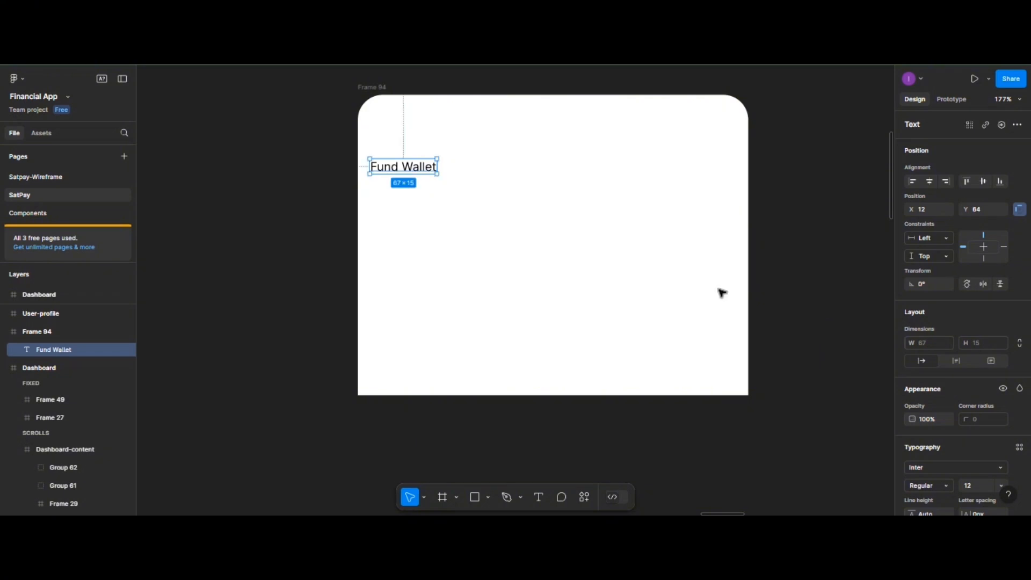
- Apply the roboto/16px/regular text style to the heading and nudge it inward
{"action": "scroll", "coordinate": [963, 386], "scroll_direction": "down", "scroll_amount": 3}
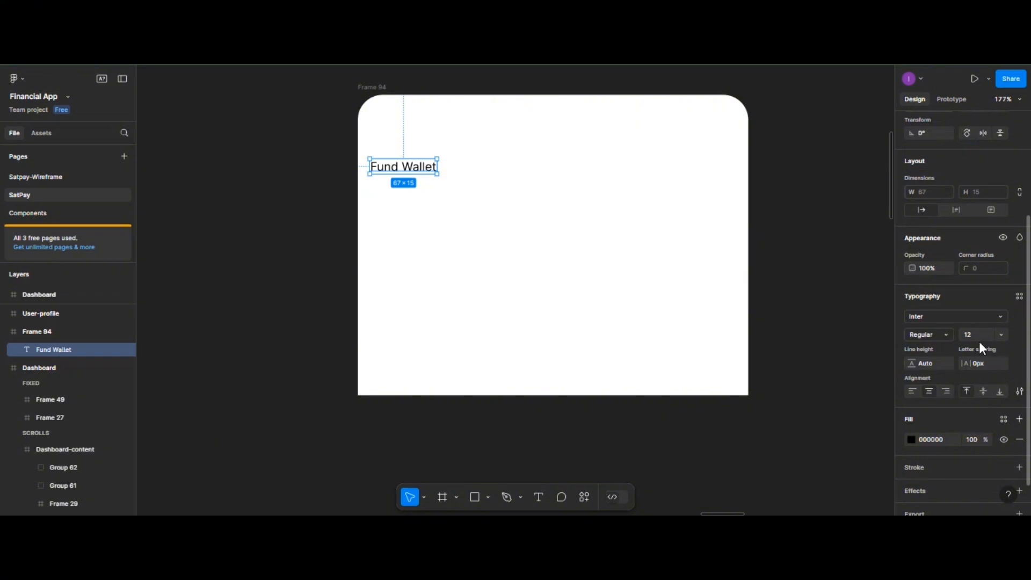
{"action": "left_click", "coordinate": [1019, 296]}
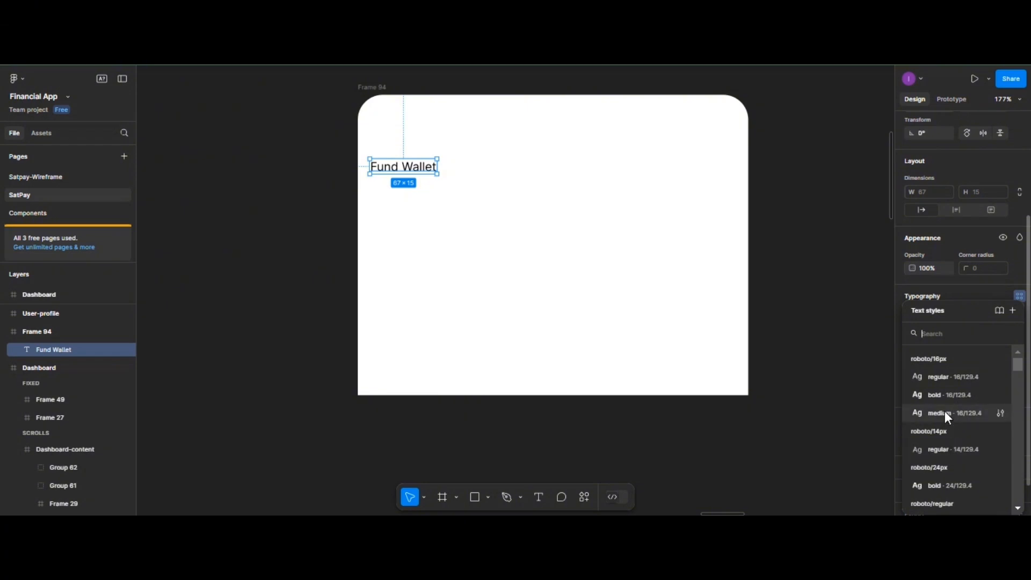
{"action": "left_click", "coordinate": [945, 377]}
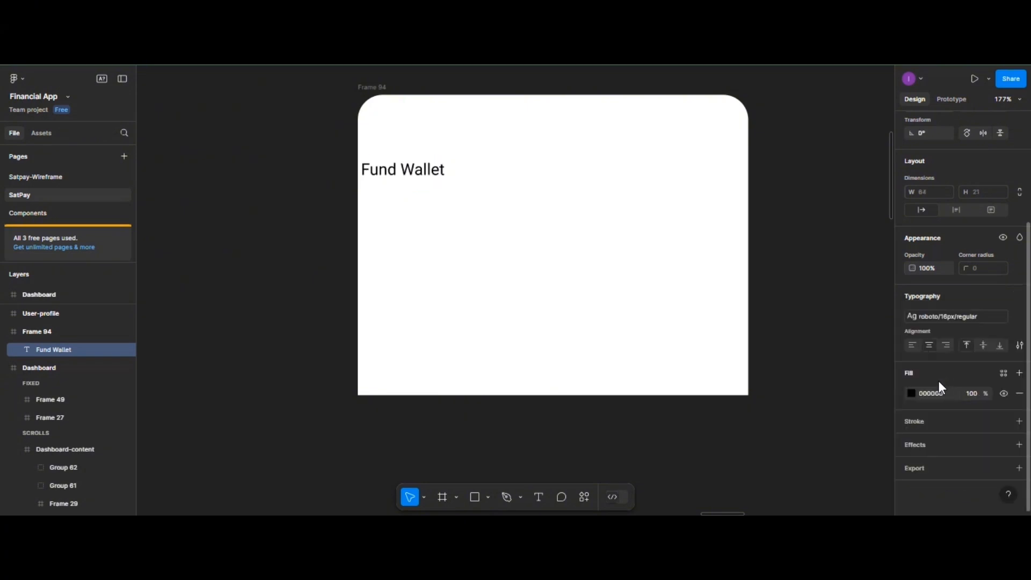
{"action": "left_click_drag", "start_coordinate": [393, 169], "coordinate": [413, 165]}
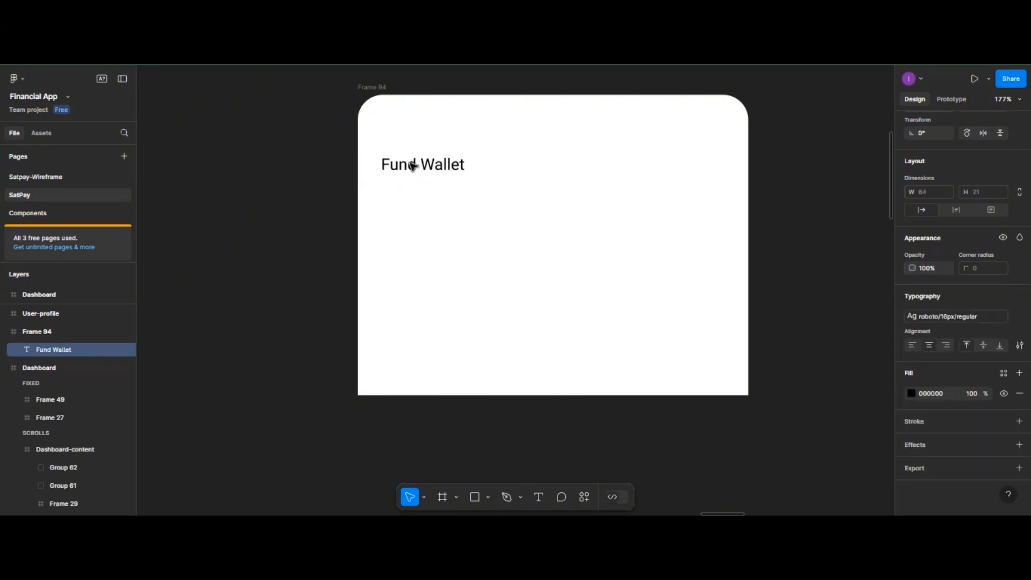
{"action": "left_click", "coordinate": [378, 90]}
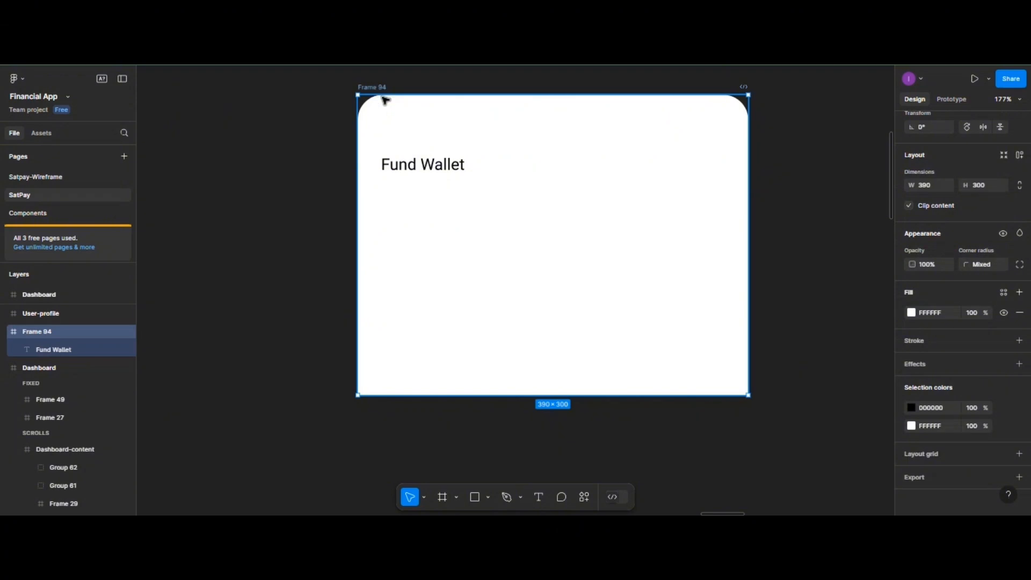
- Rename Frame 94 to 'Fund wallet overlay' and inspect the 4-column-count grid style
{"action": "scroll", "coordinate": [382, 106], "scroll_direction": "up", "scroll_amount": 2}
{"action": "double_click", "coordinate": [378, 143]}
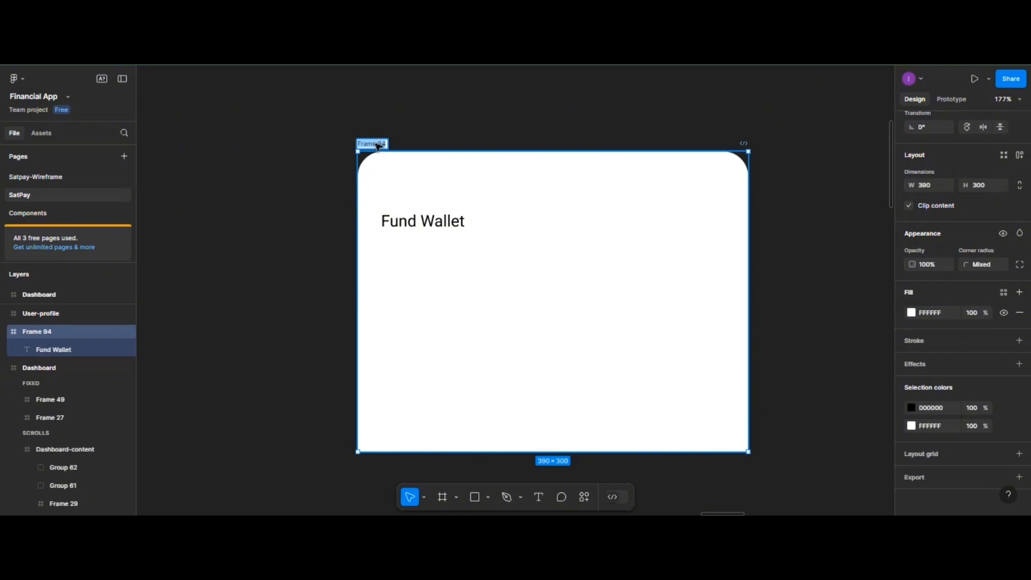
{"action": "type", "text": "Fund"}
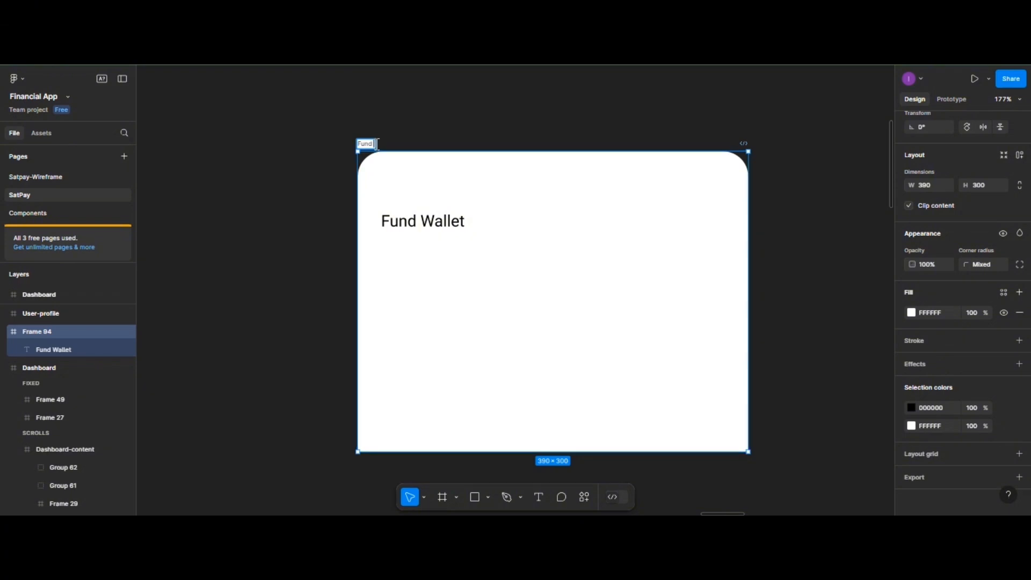
{"action": "type", "text": " Wallet overlay"}
{"action": "left_click", "coordinate": [462, 196]}
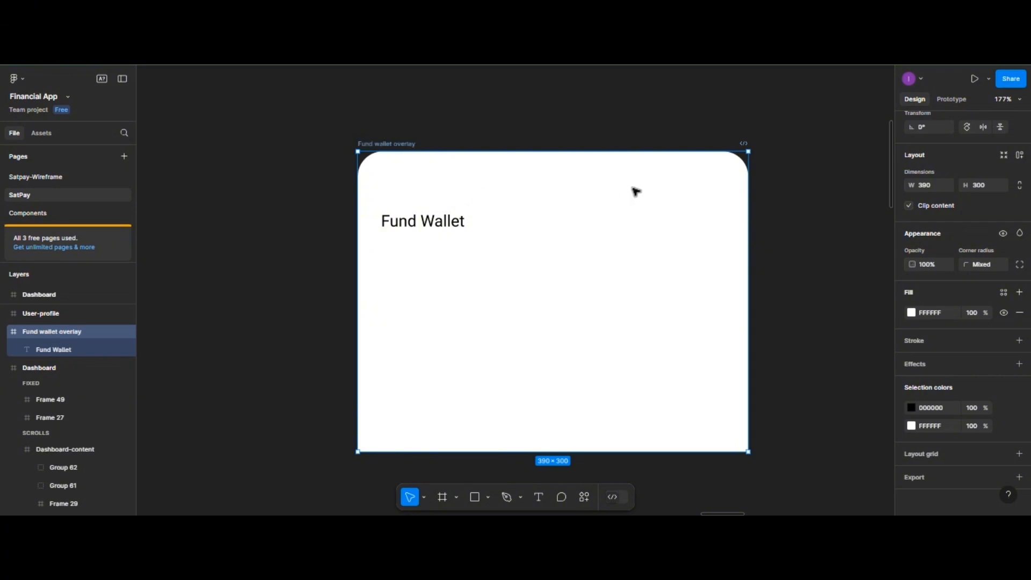
{"action": "left_click", "coordinate": [781, 206]}
{"action": "left_click", "coordinate": [946, 312]}
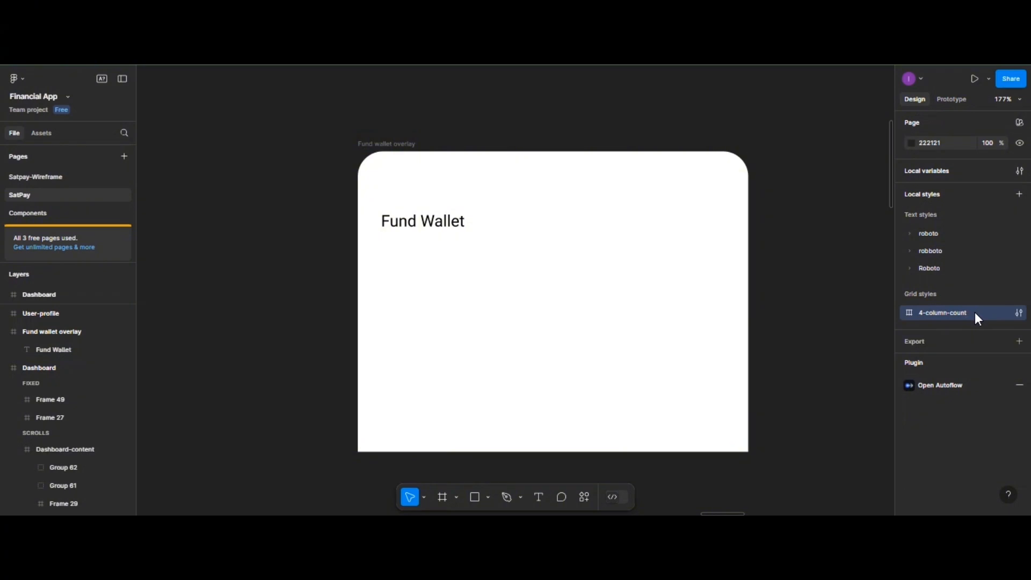
- Apply the 4-column-count layout grid style to the Fund wallet overlay frame
{"action": "left_click", "coordinate": [624, 222]}
{"action": "left_click", "coordinate": [379, 146]}
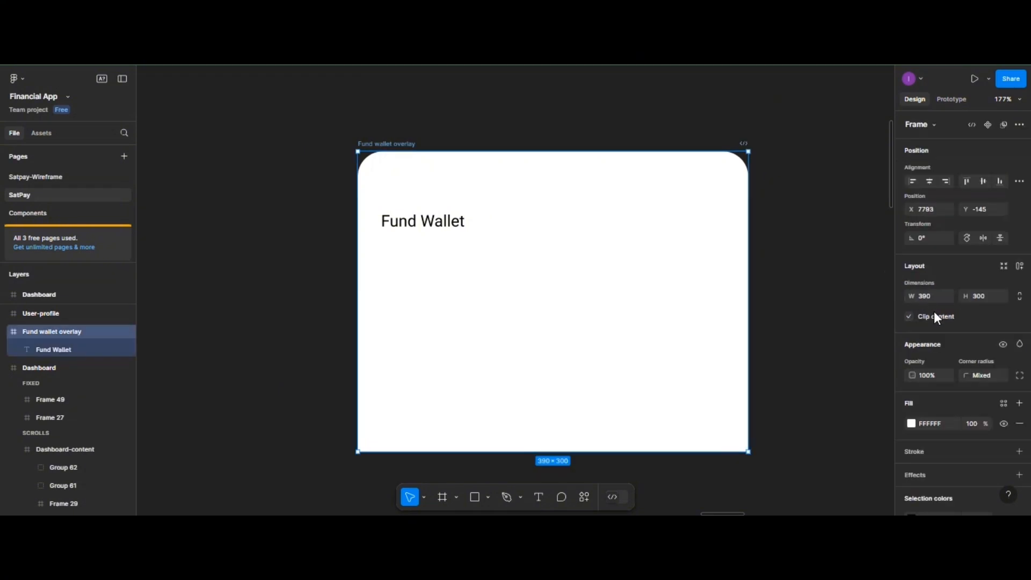
{"action": "scroll", "coordinate": [995, 404], "scroll_direction": "down", "scroll_amount": 2}
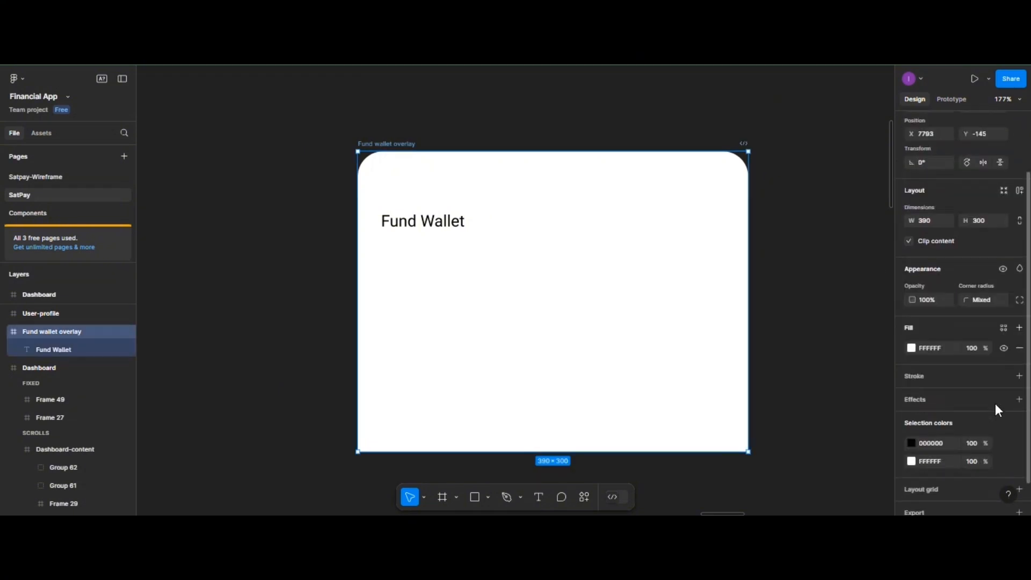
{"action": "scroll", "coordinate": [995, 411], "scroll_direction": "down", "scroll_amount": 1}
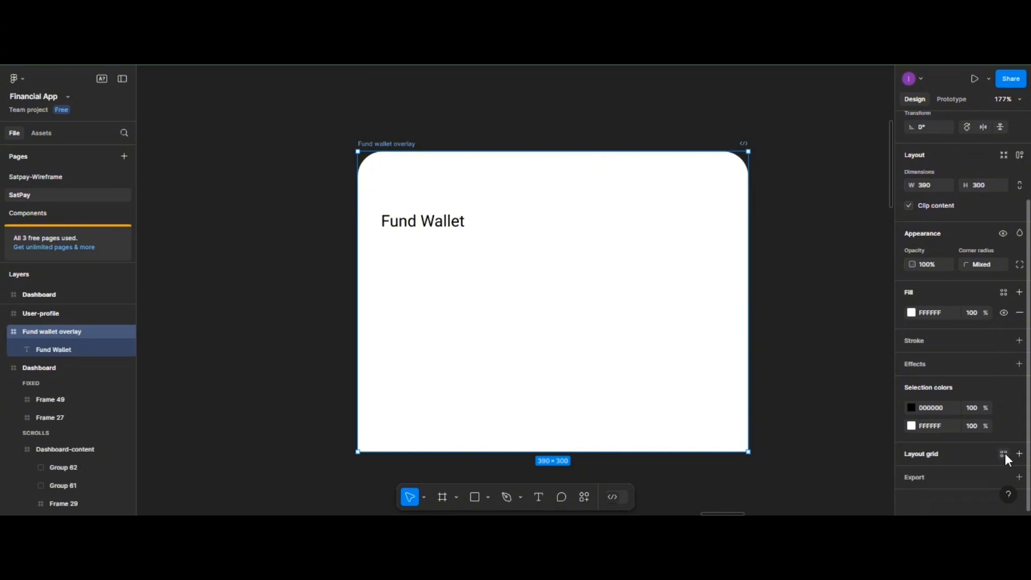
{"action": "left_click", "coordinate": [1003, 454]}
{"action": "left_click", "coordinate": [945, 359]}
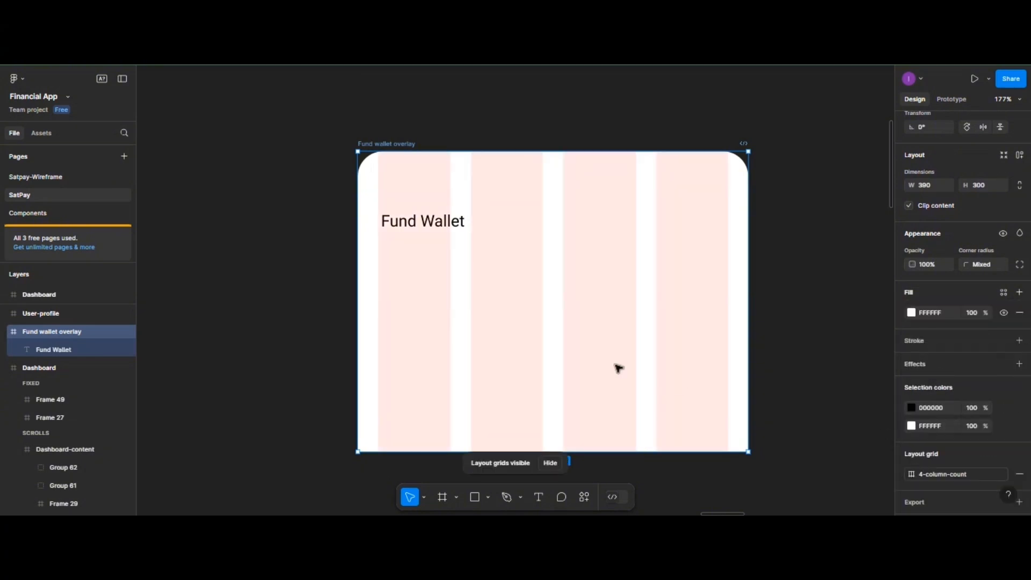
- Snap the Fund Wallet heading to the first column and duplicate it just below
{"action": "left_click", "coordinate": [424, 228]}
{"action": "left_click_drag", "start_coordinate": [423, 220], "coordinate": [421, 188]}
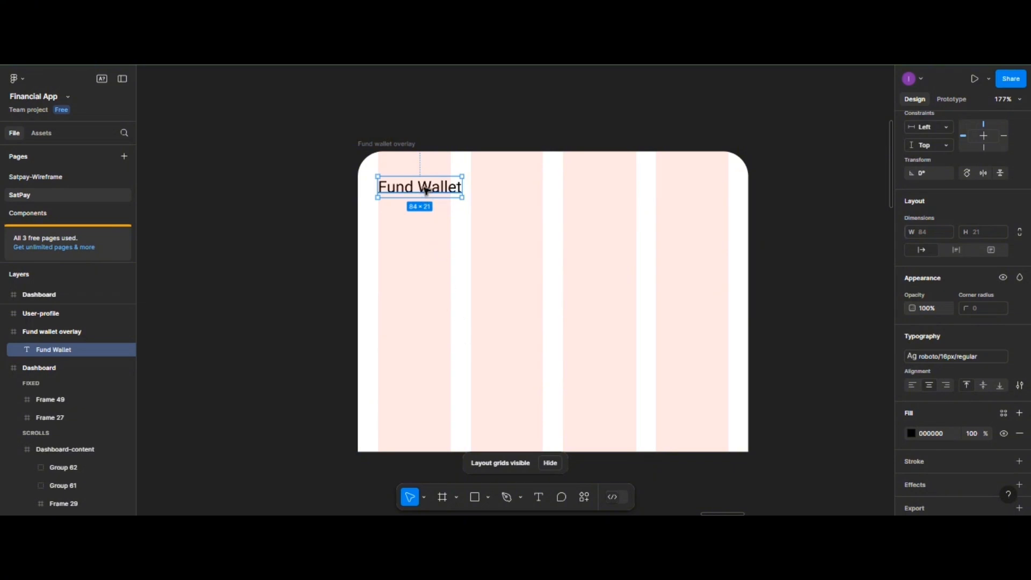
{"action": "left_click_drag", "start_coordinate": [425, 190], "coordinate": [428, 225]}
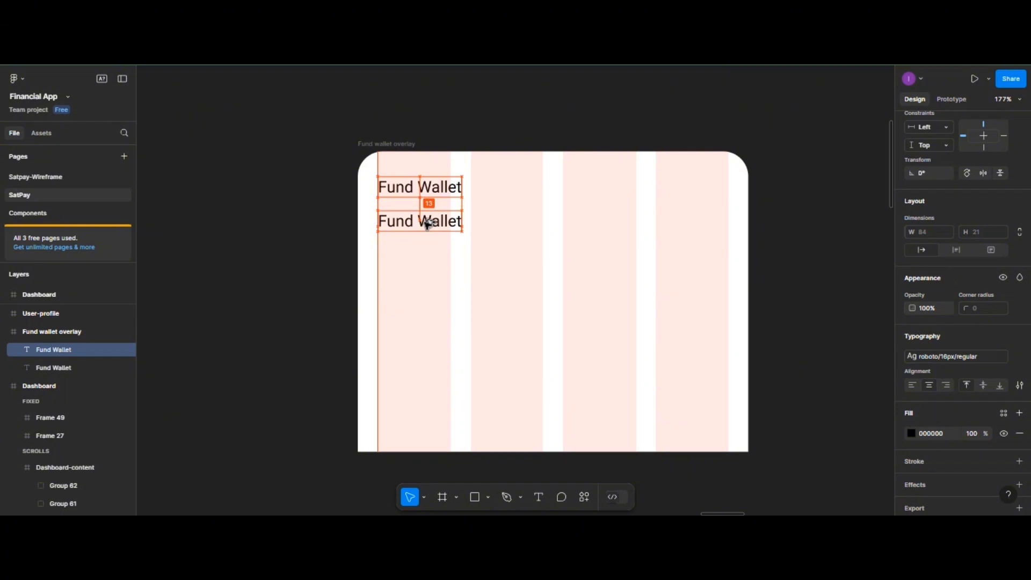
{"action": "double_click", "coordinate": [427, 222]}
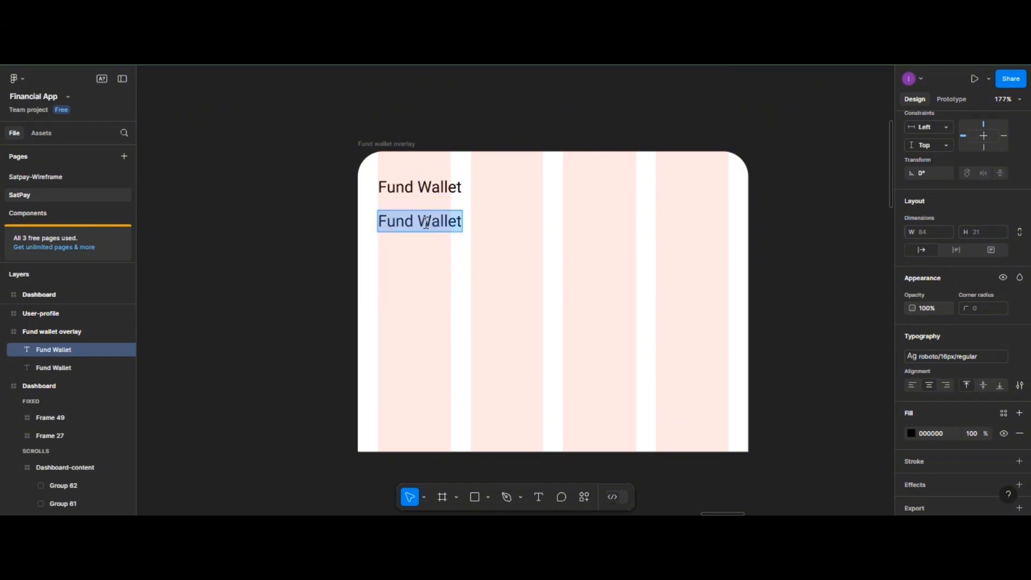
- Retype the copy as 'Use any of these methods to fund your account' and align it under the heading
{"action": "type", "text": "Use"}
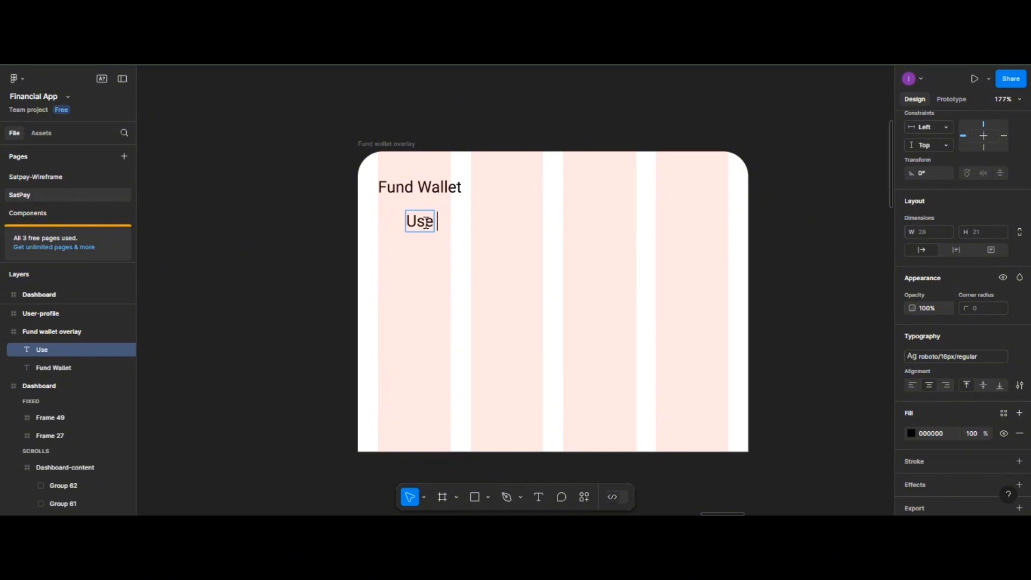
{"action": "type", "text": " any"}
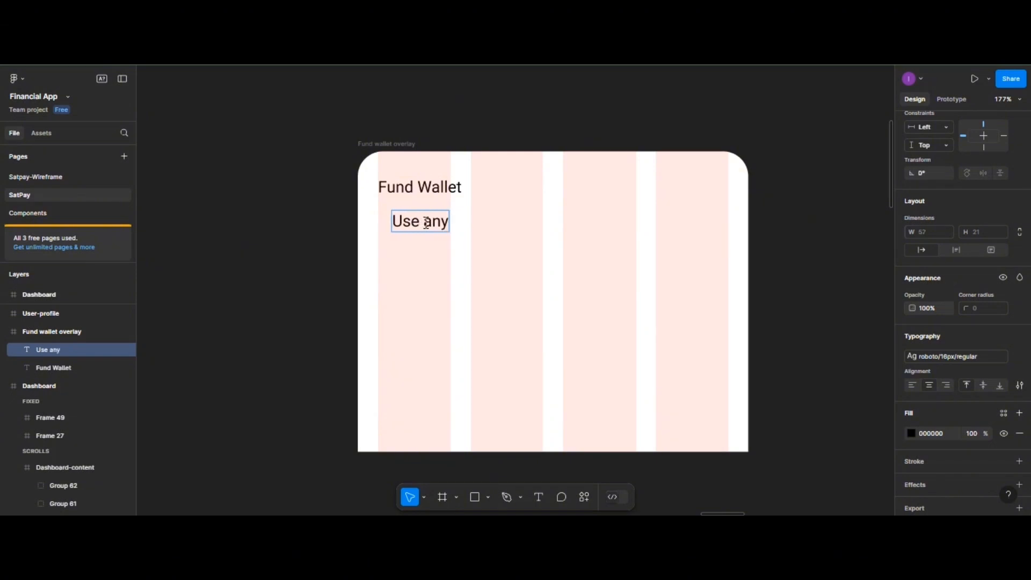
{"action": "type", "text": " of t"}
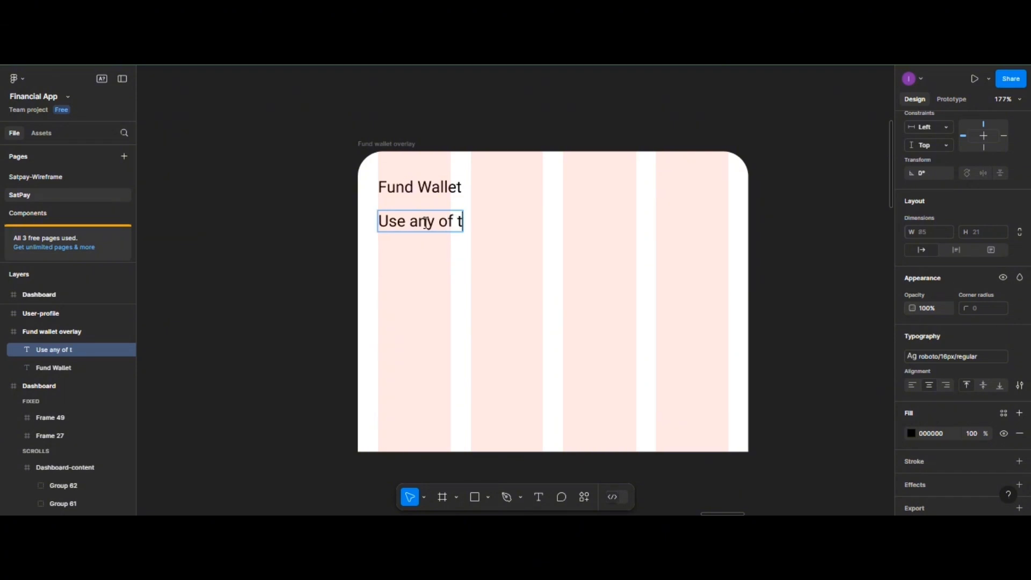
{"action": "type", "text": "hese meth"}
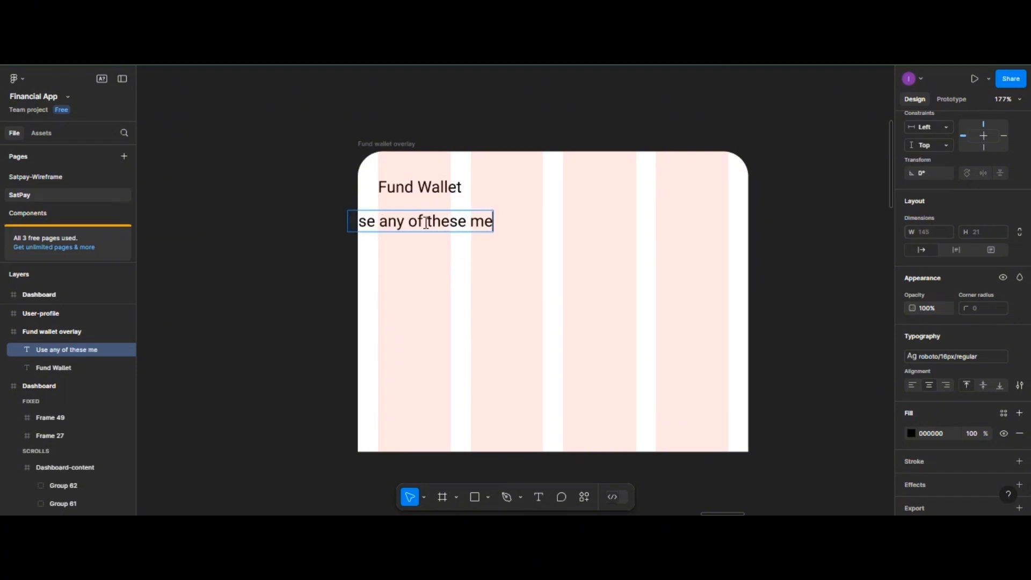
{"action": "type", "text": "s"}
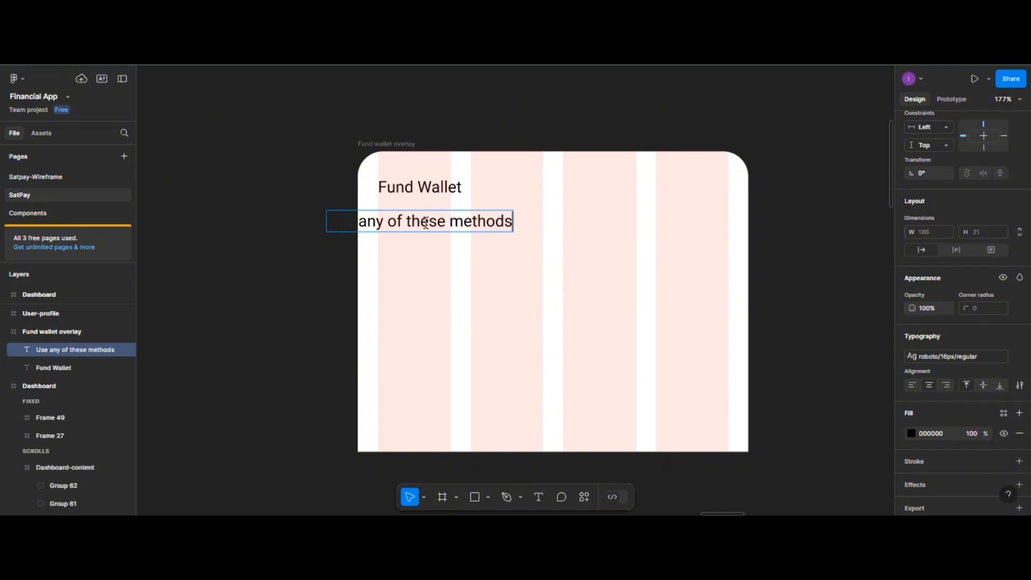
{"action": "type", "text": " to fund"}
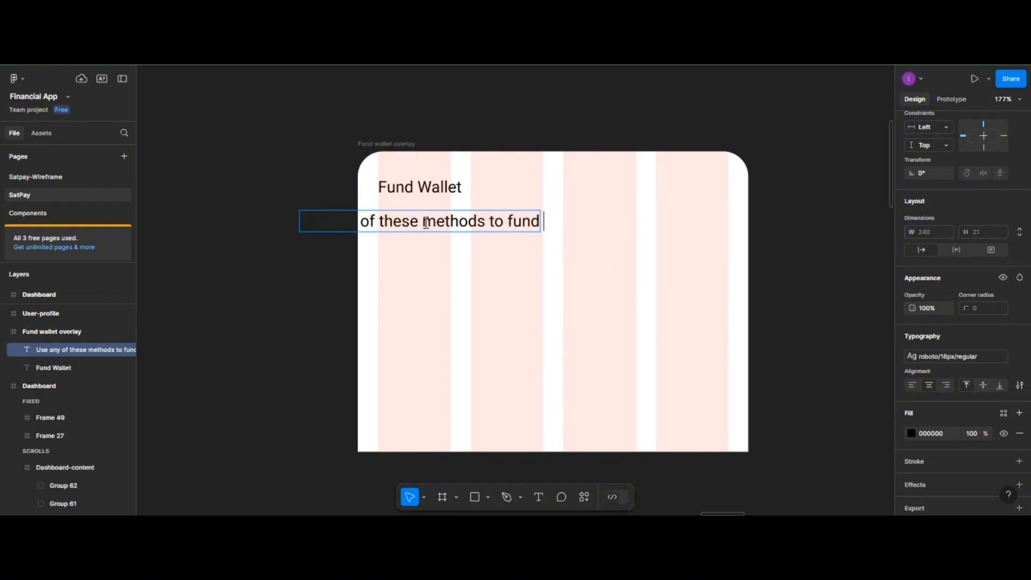
{"action": "type", "text": " your a"}
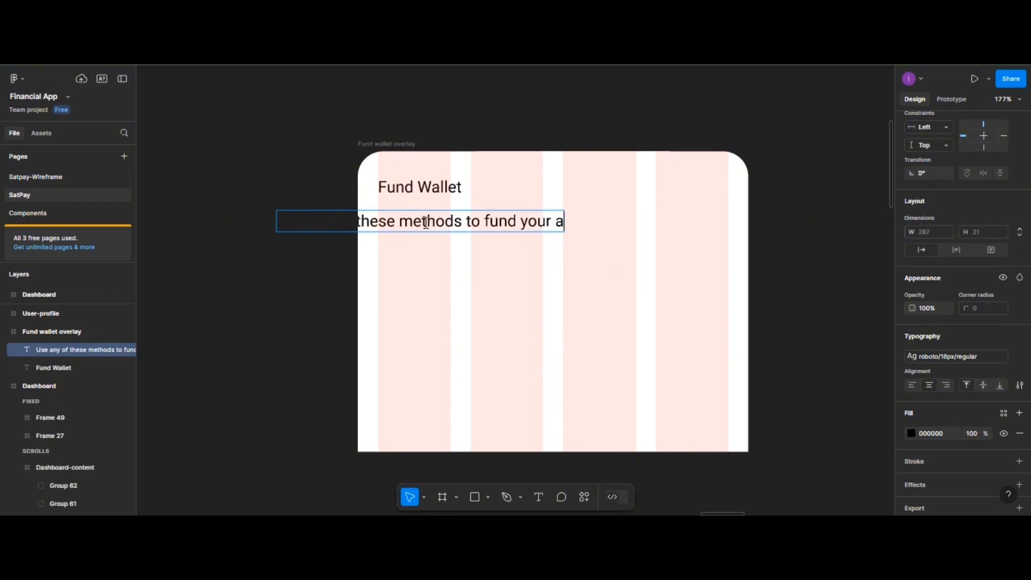
{"action": "type", "text": "ccount"}
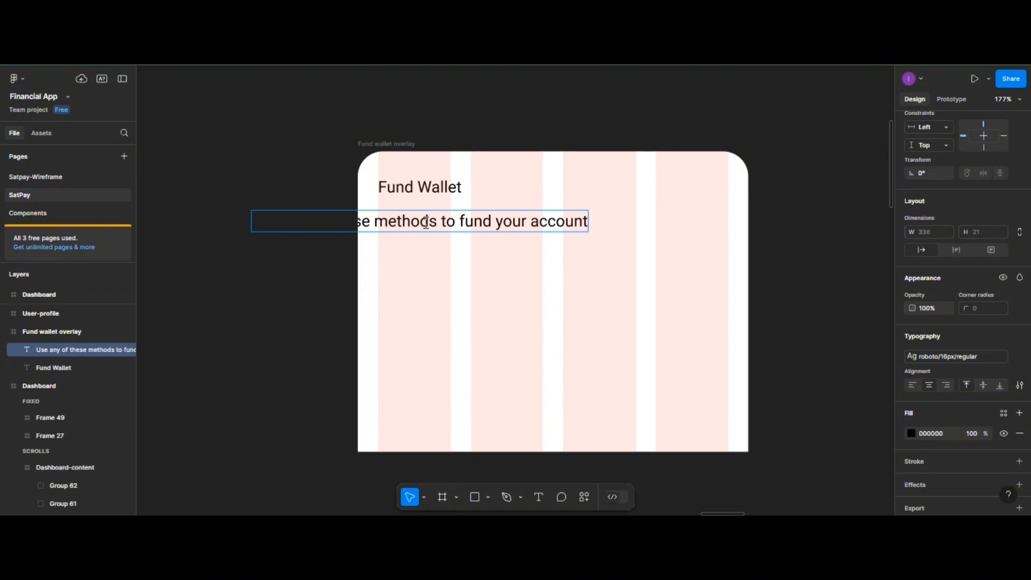
{"action": "left_click", "coordinate": [496, 262]}
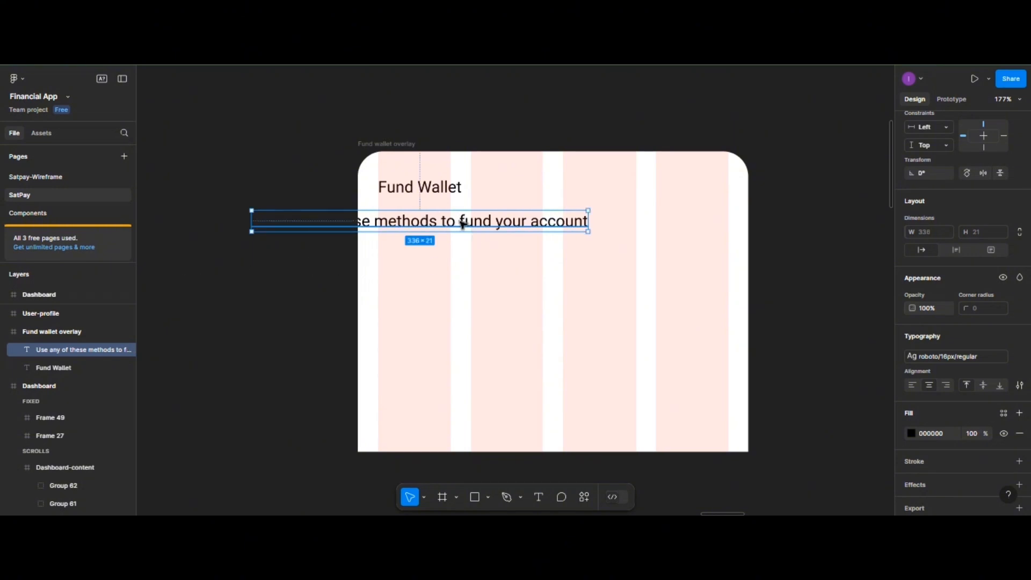
{"action": "left_click_drag", "start_coordinate": [461, 221], "coordinate": [589, 222]}
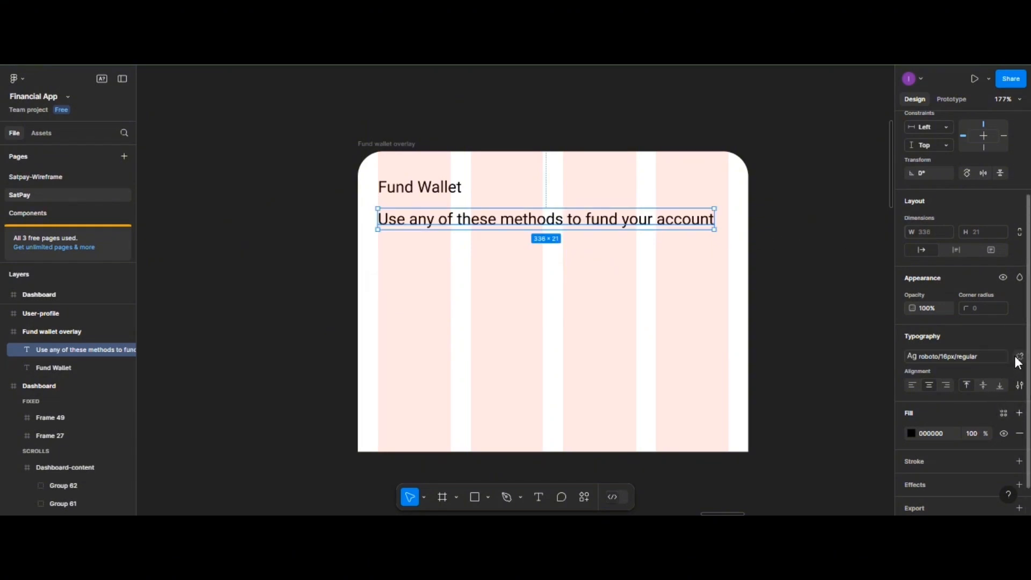
- Restyle the subtitle as roboto/12px/regular and align its left edge with the heading
{"action": "left_click", "coordinate": [1018, 356]}
{"action": "left_click", "coordinate": [1020, 337]}
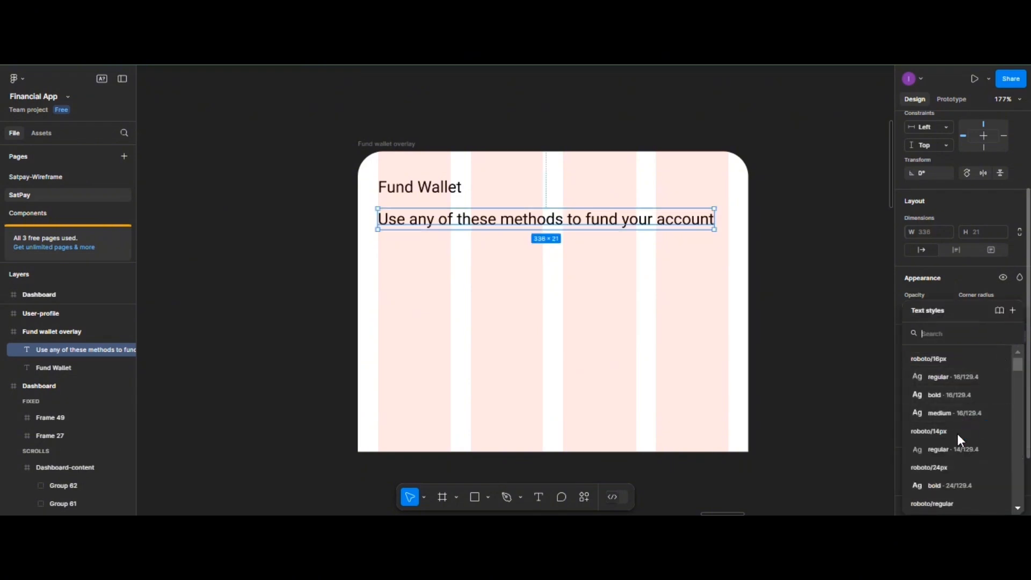
{"action": "left_click", "coordinate": [954, 450]}
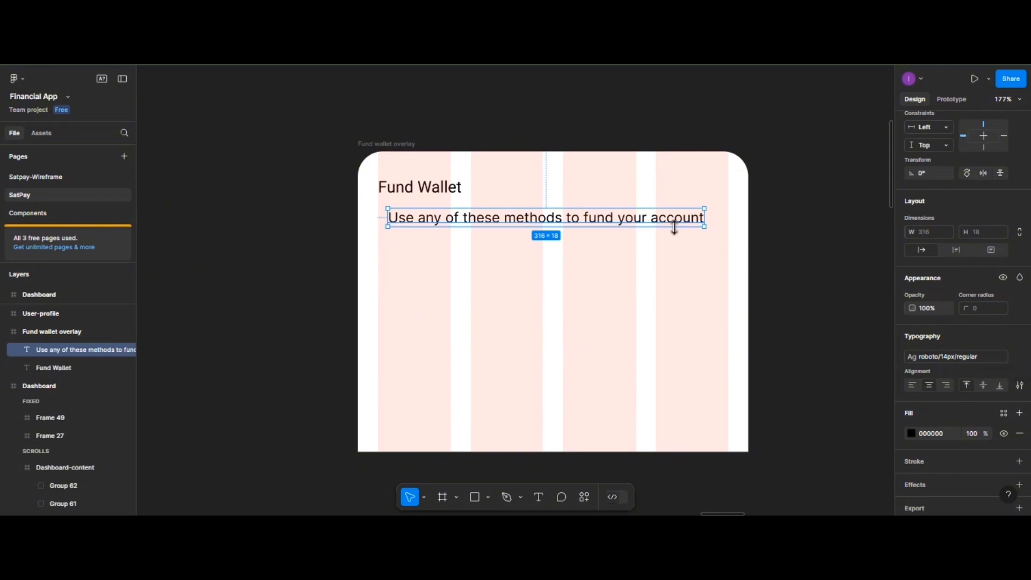
{"action": "left_click_drag", "start_coordinate": [668, 222], "coordinate": [665, 219]}
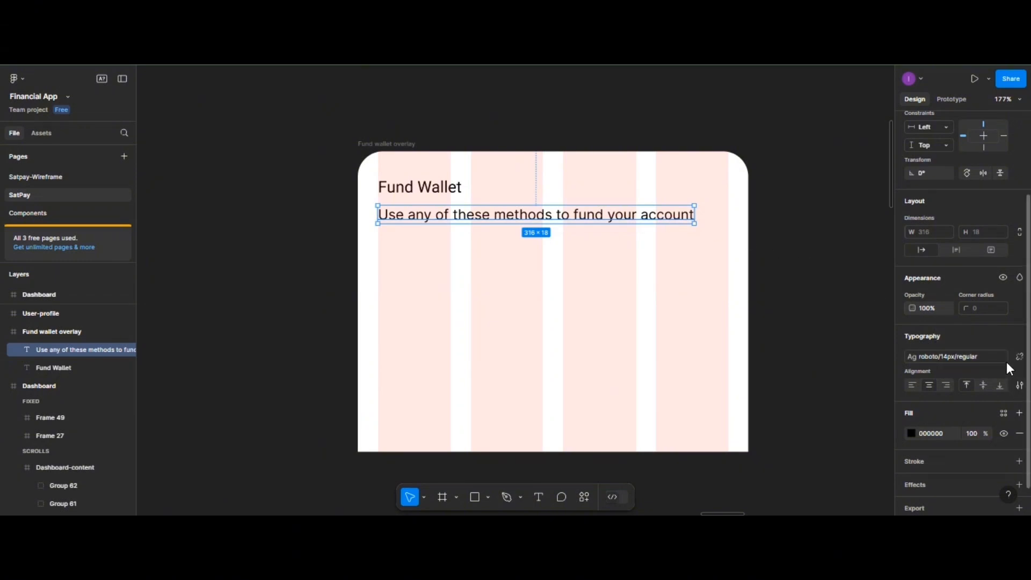
{"action": "left_click", "coordinate": [1018, 357]}
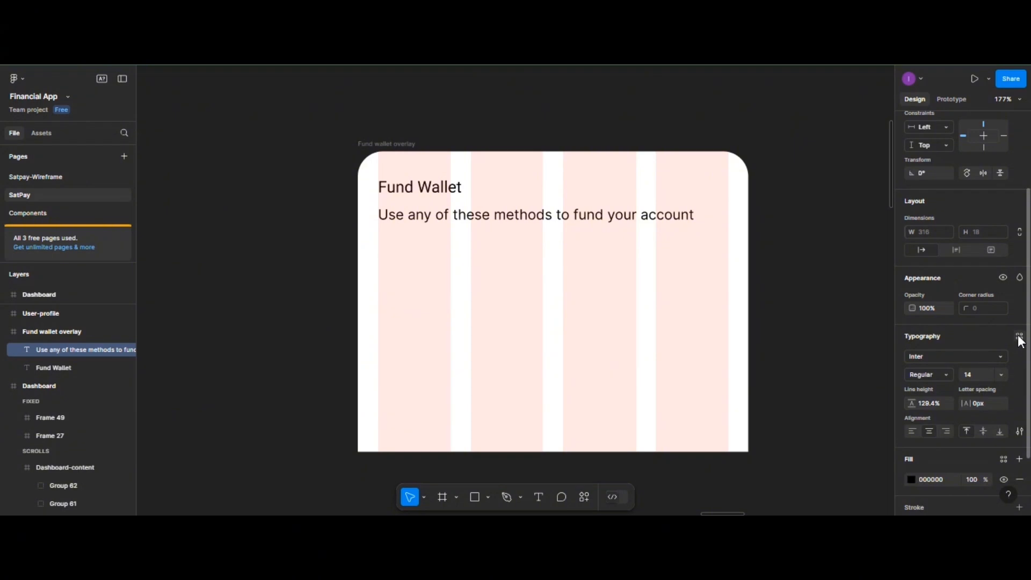
{"action": "left_click", "coordinate": [1018, 336]}
{"action": "scroll", "coordinate": [971, 423], "scroll_direction": "down", "scroll_amount": 3}
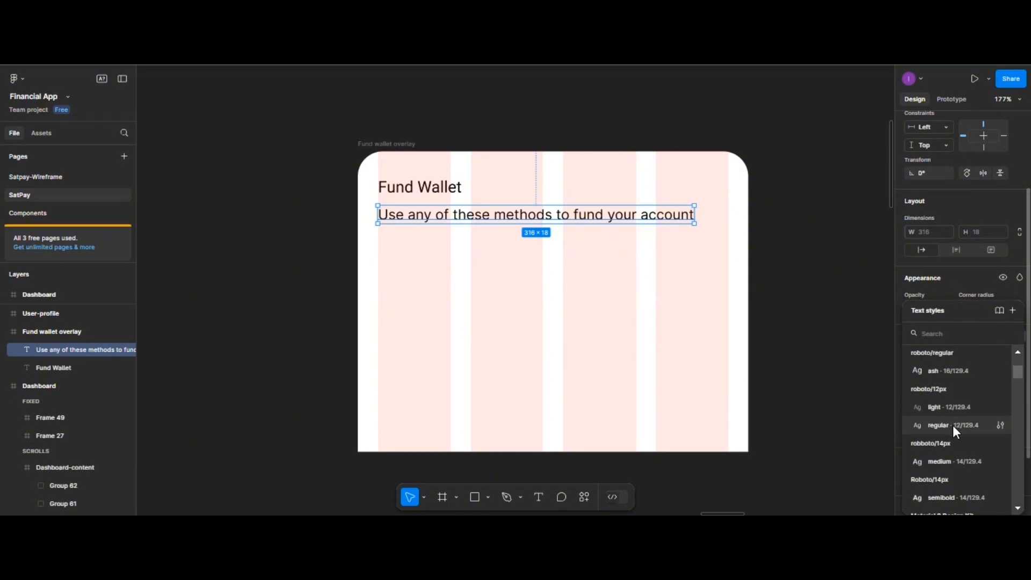
{"action": "left_click", "coordinate": [948, 423]}
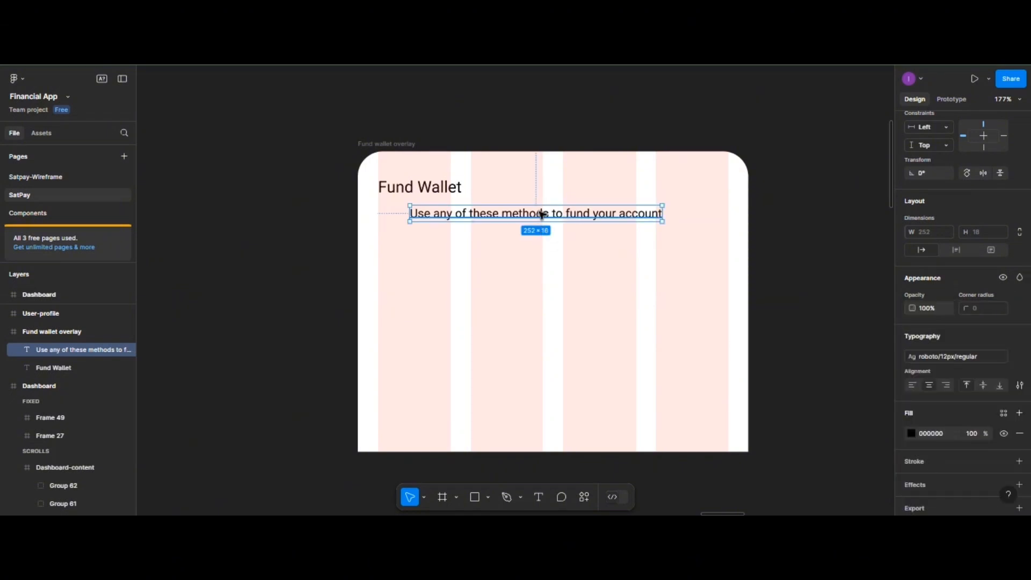
{"action": "left_click_drag", "start_coordinate": [546, 219], "coordinate": [513, 216]}
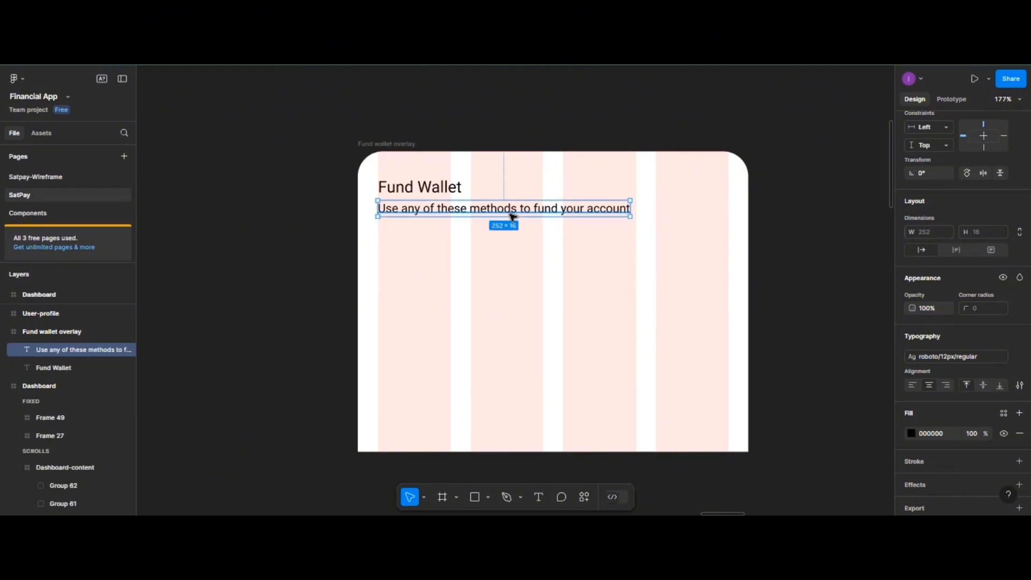
- Lower the subtitle's fill opacity to 80%
{"action": "left_click", "coordinate": [969, 435]}
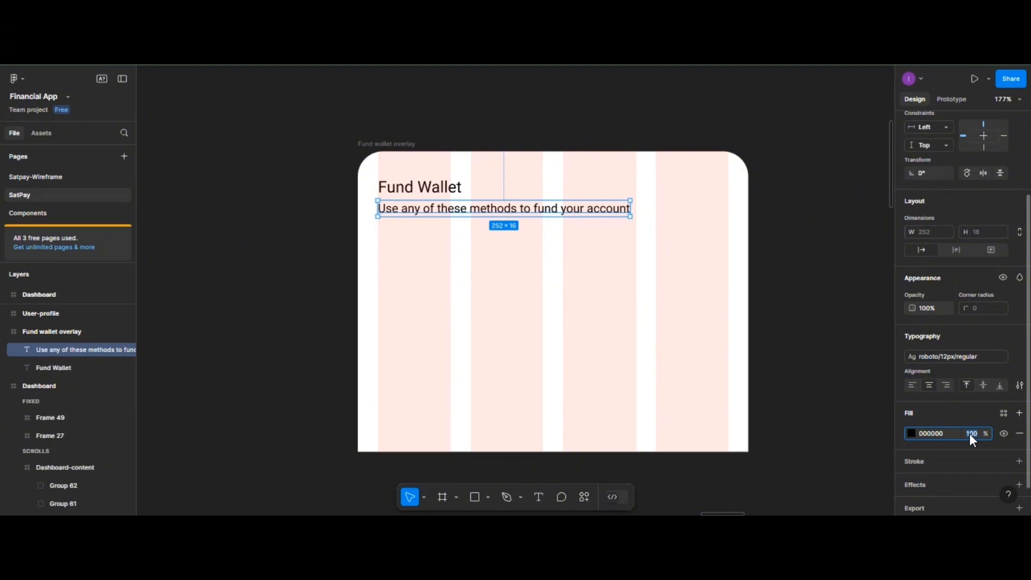
{"action": "type", "text": "80"}
{"action": "key", "text": "Return"}
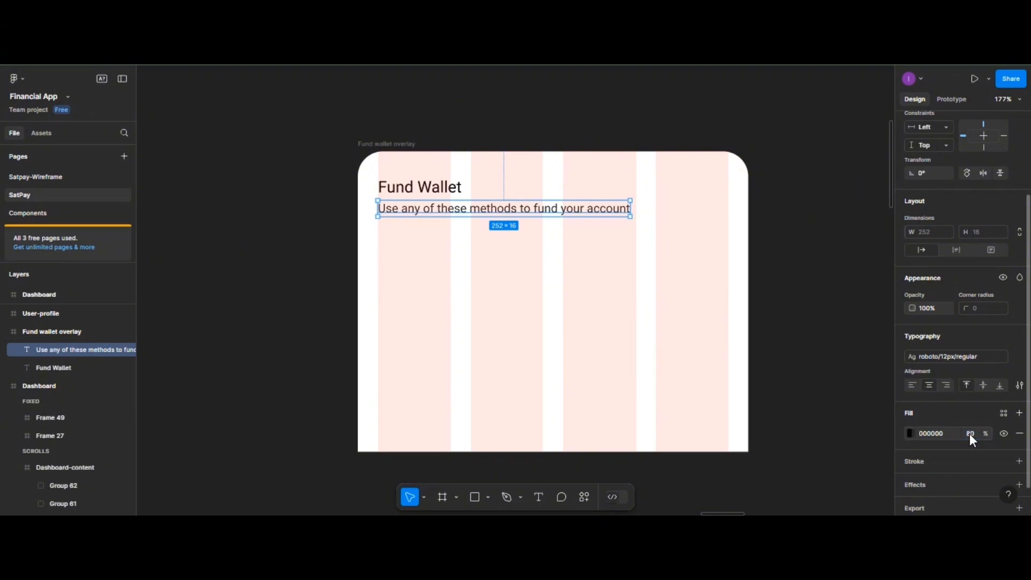
{"action": "left_click", "coordinate": [437, 294]}
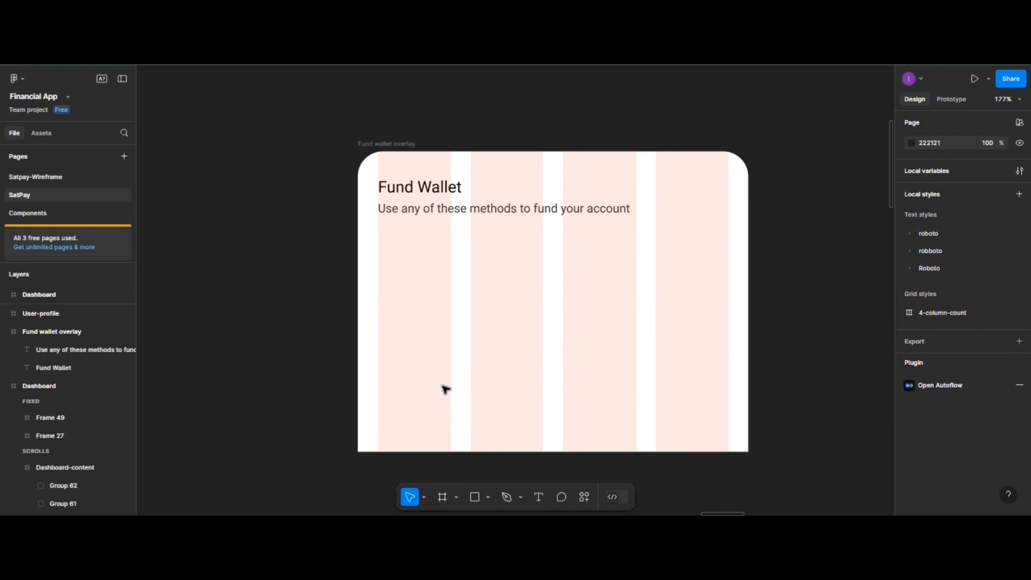
- Insert the Phosphor 'close' X icon and fill it CAC5C5 at 50% opacity
{"action": "right_click", "coordinate": [419, 388]}
{"action": "mouse_move", "coordinate": [440, 449]}
{"action": "left_click", "coordinate": [567, 252]}
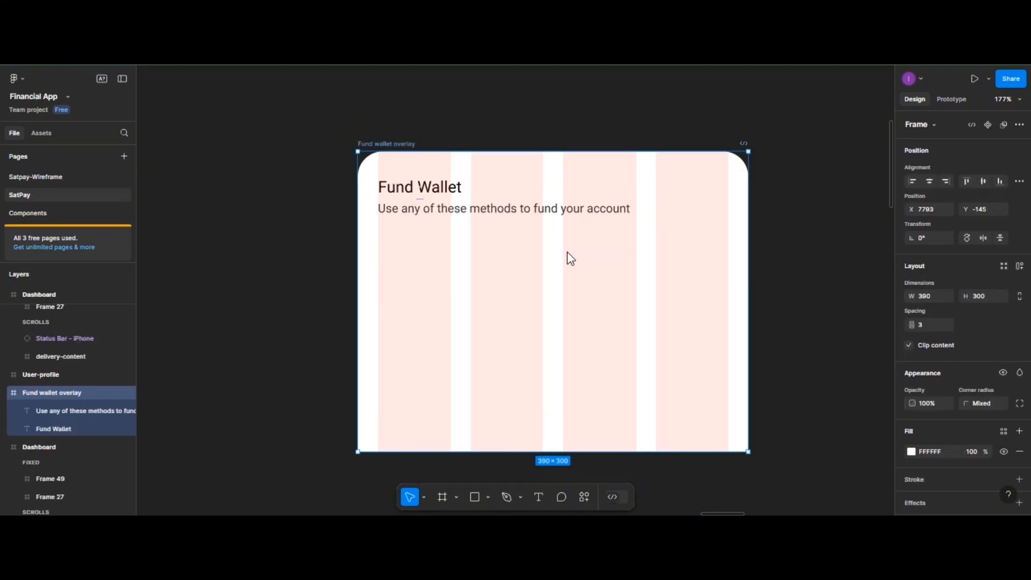
{"action": "left_click", "coordinate": [225, 162]}
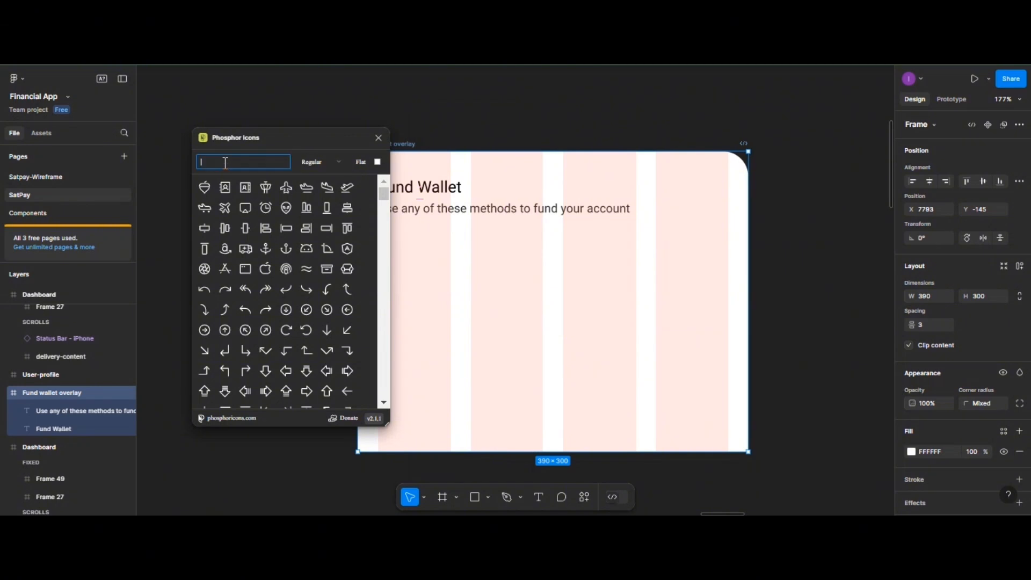
{"action": "type", "text": "clos"}
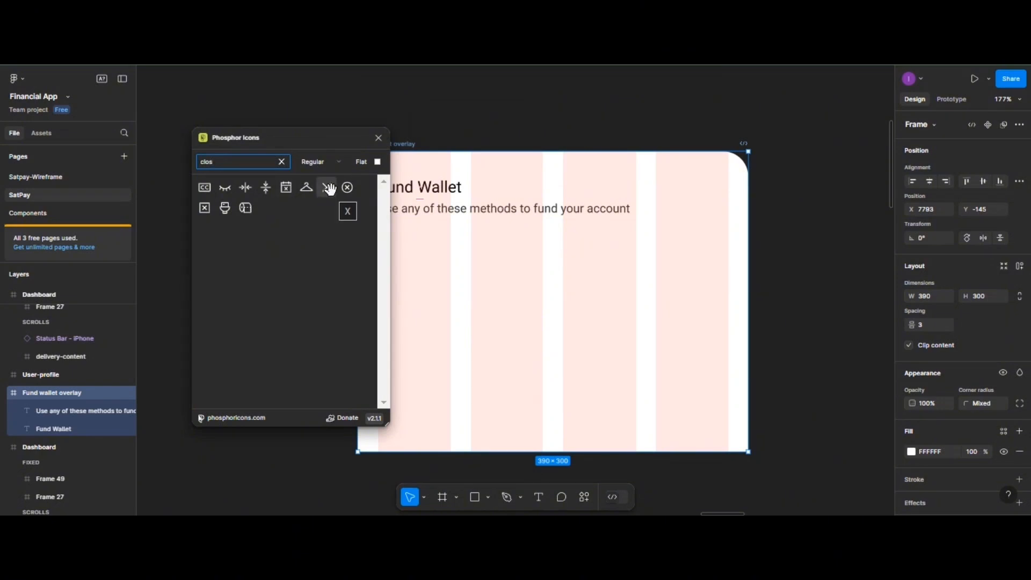
{"action": "type", "text": "e"}
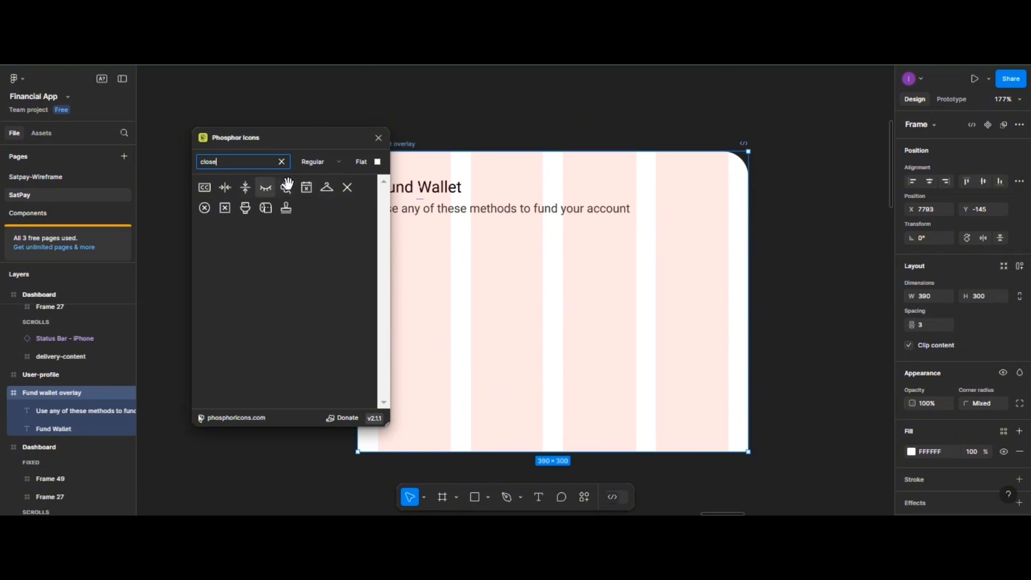
{"action": "left_click", "coordinate": [346, 188]}
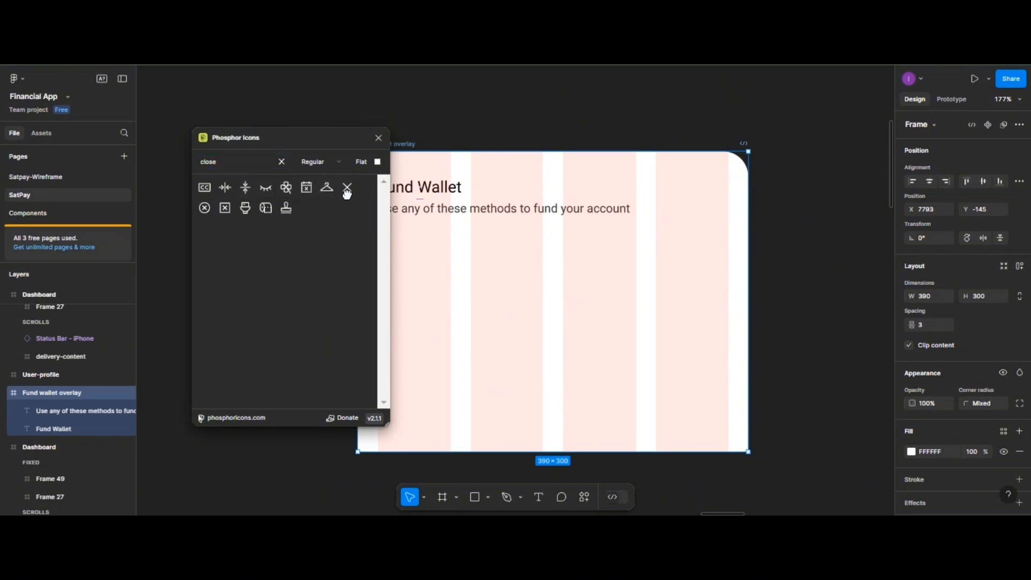
{"action": "left_click", "coordinate": [378, 138]}
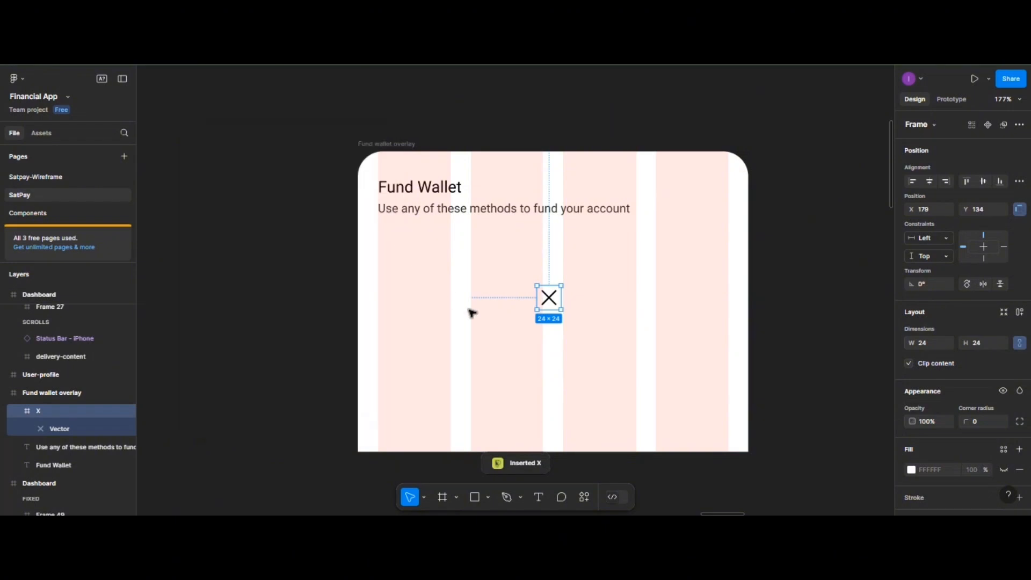
{"action": "left_click", "coordinate": [911, 469]}
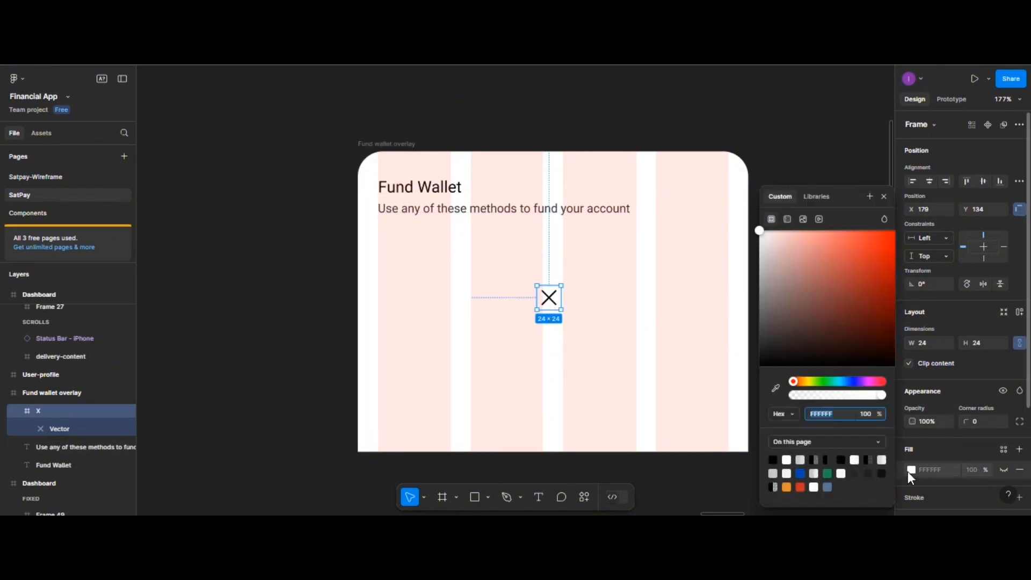
{"action": "left_click", "coordinate": [806, 457]}
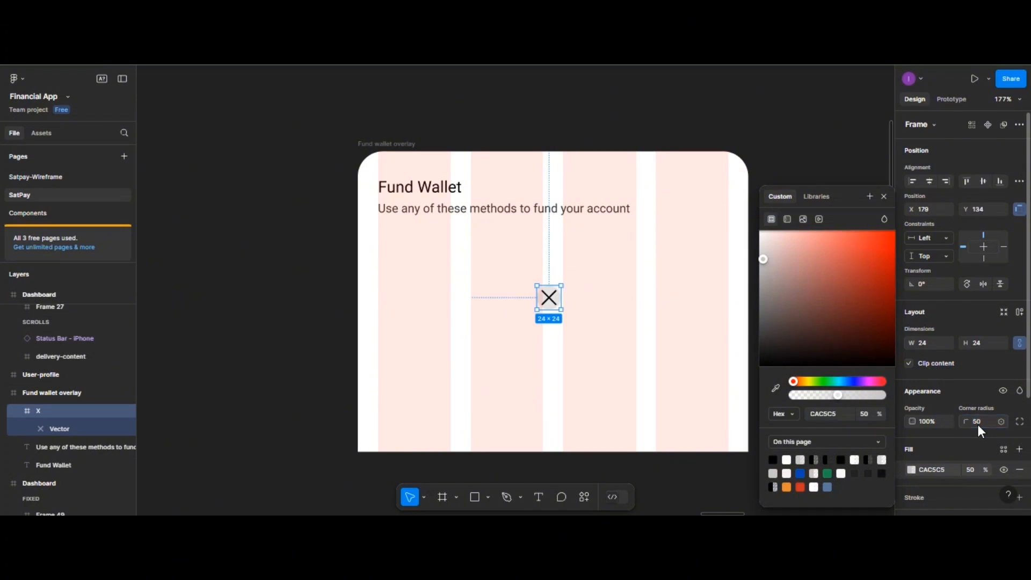
- Scale the X mark down proportionally to 11.5 × 11.5 px
{"action": "double_click", "coordinate": [549, 302]}
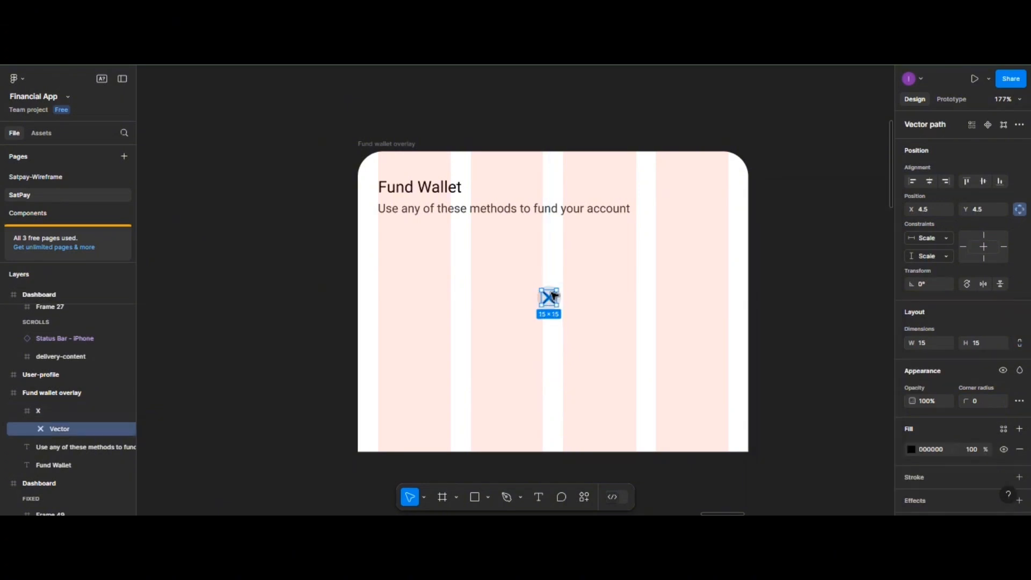
{"action": "left_click", "coordinate": [424, 496]}
{"action": "left_click", "coordinate": [428, 472]}
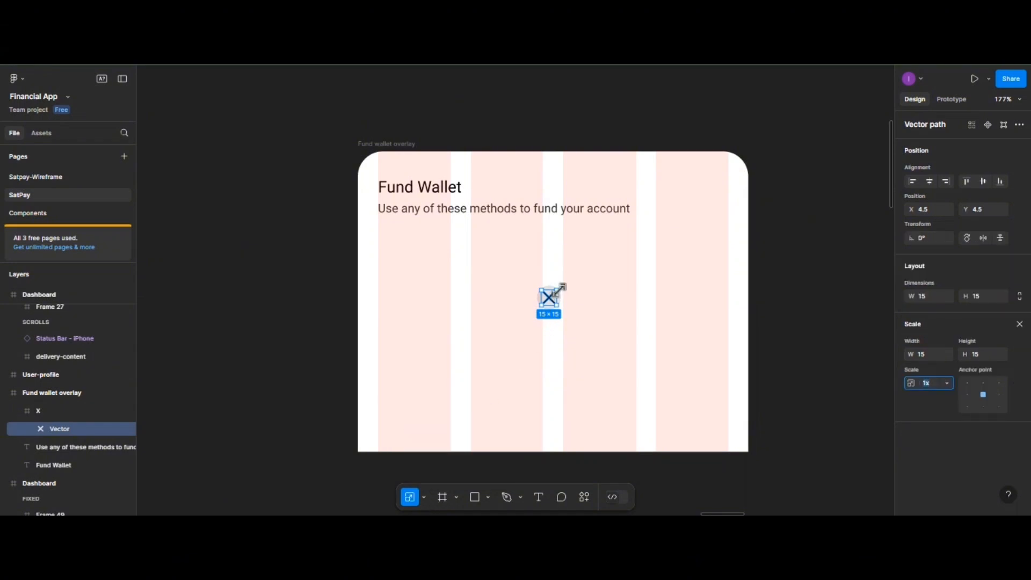
{"action": "left_click_drag", "start_coordinate": [557, 291], "coordinate": [553, 296]}
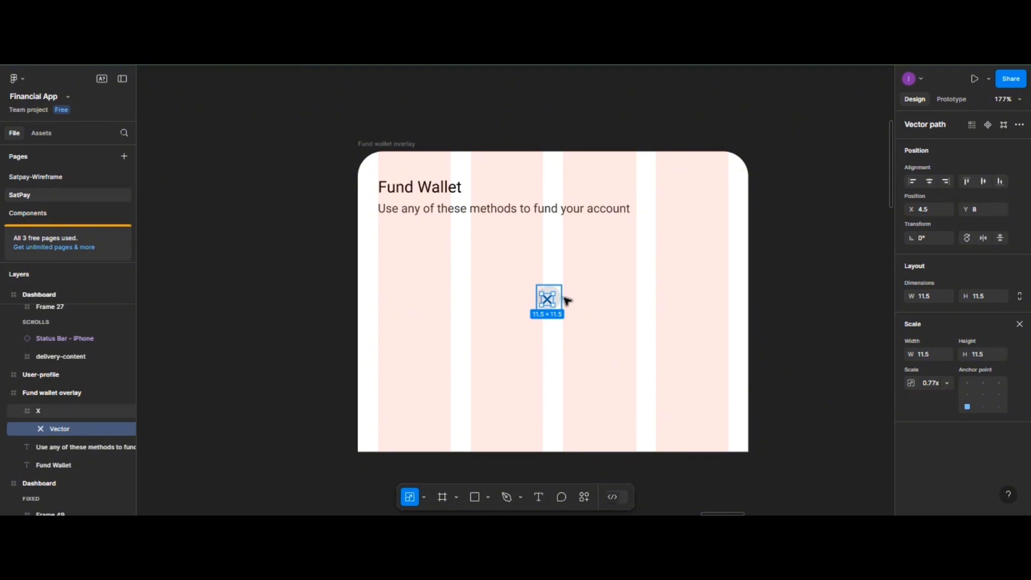
{"action": "left_click", "coordinate": [563, 299]}
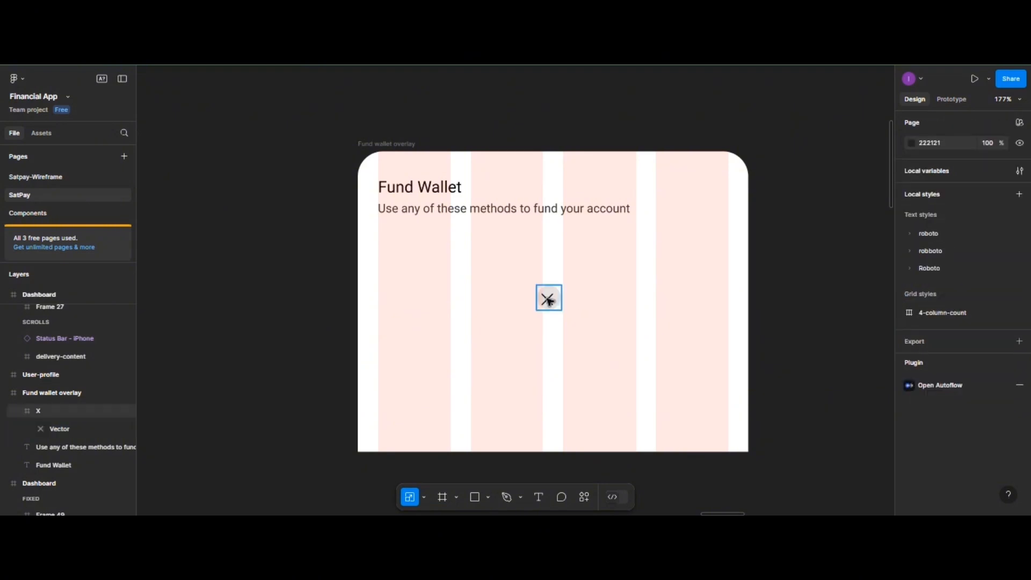
- Centre the X mark in its grey circle and move the close icon to X 346, Y 28
{"action": "left_click", "coordinate": [548, 301]}
{"action": "left_click", "coordinate": [549, 301]}
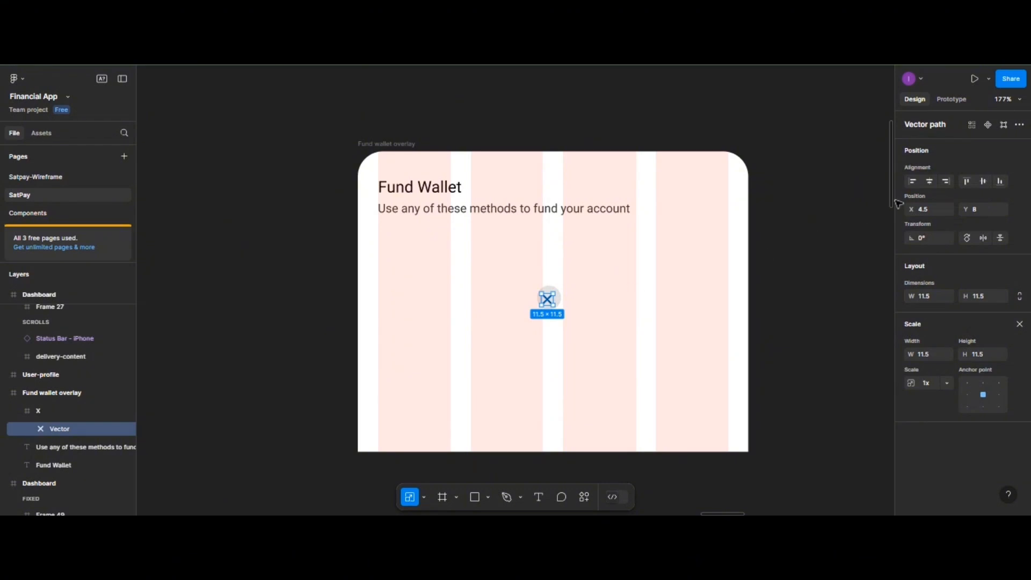
{"action": "left_click", "coordinate": [930, 184]}
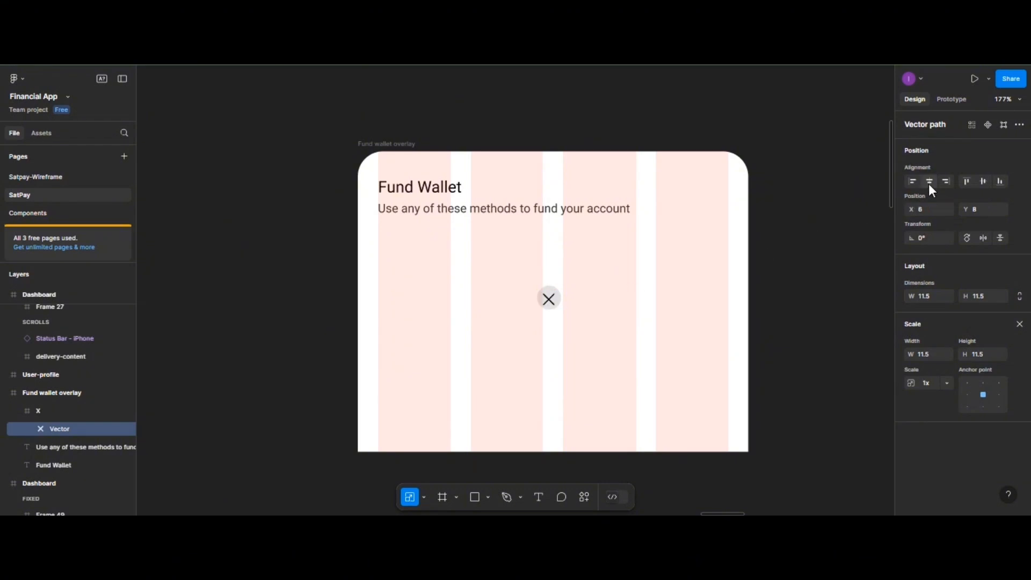
{"action": "left_click", "coordinate": [983, 183]}
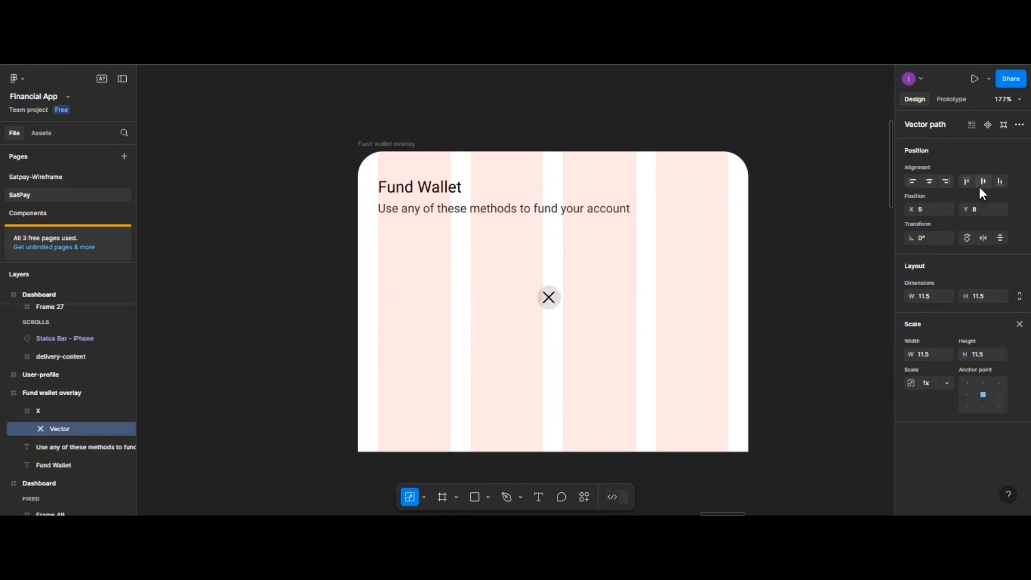
{"action": "left_click", "coordinate": [589, 296]}
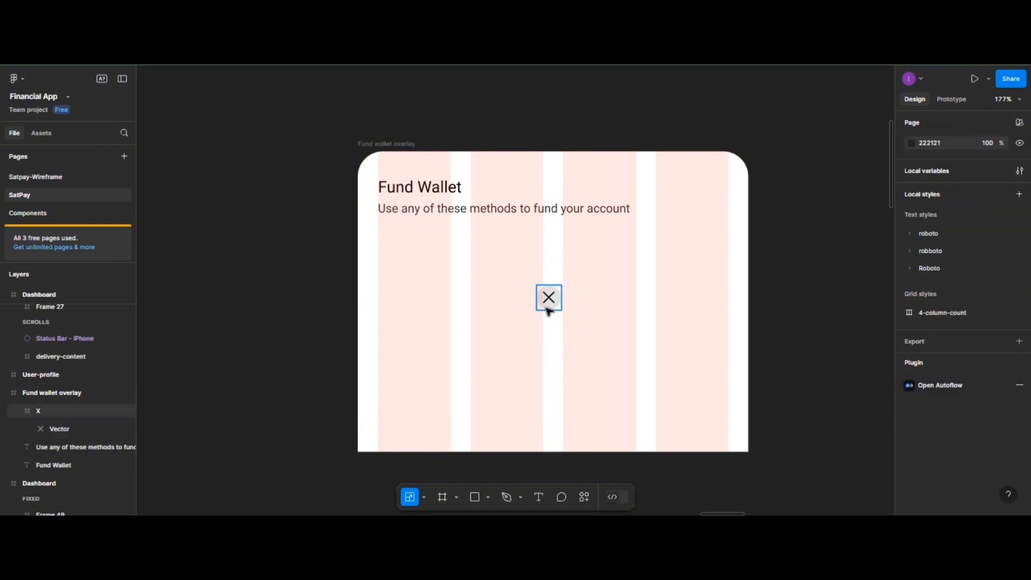
{"action": "left_click_drag", "start_coordinate": [548, 308], "coordinate": [715, 205]}
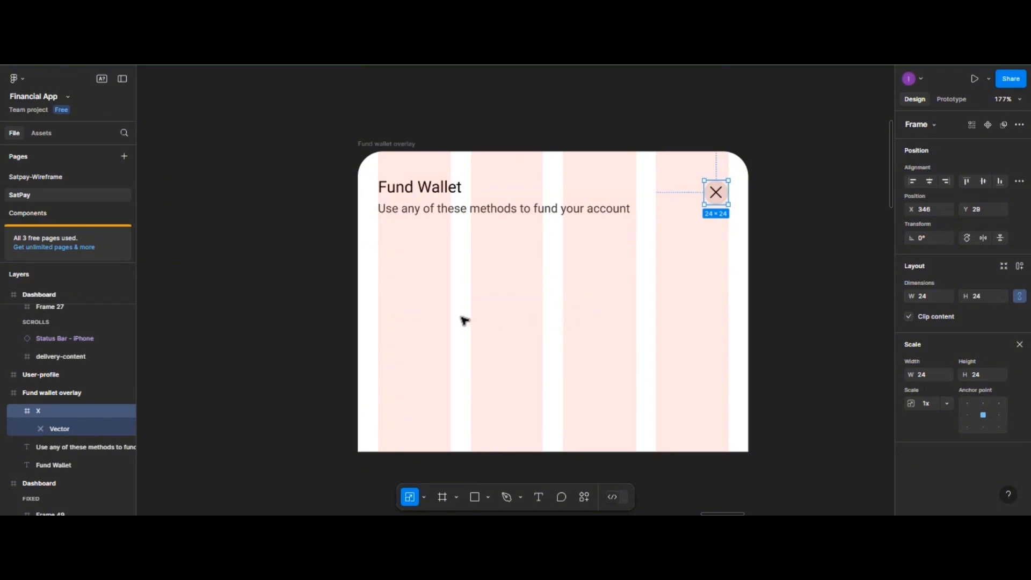
{"action": "left_click", "coordinate": [428, 349]}
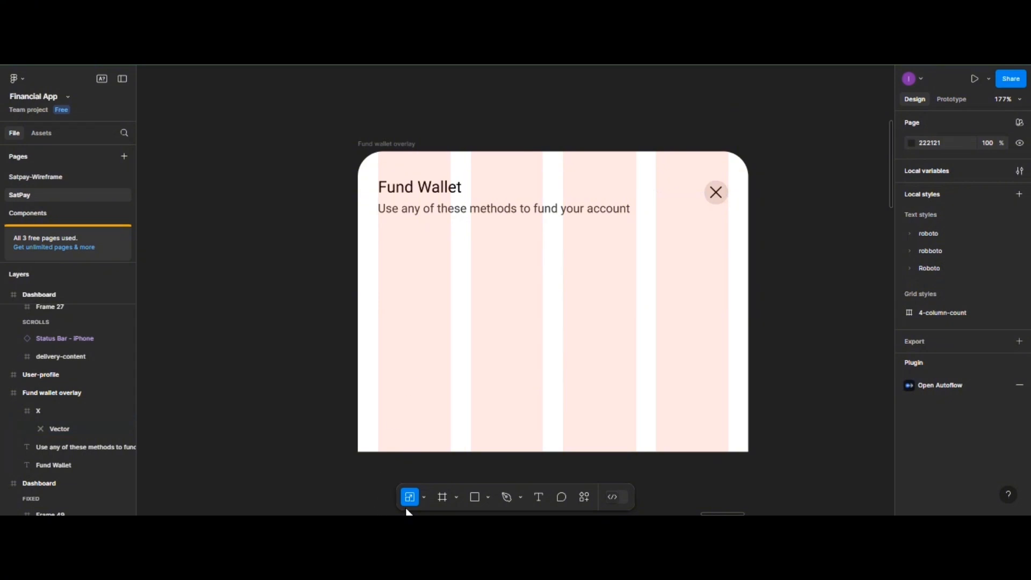
- Draw a 160-wide card frame below the subtitle
{"action": "left_click", "coordinate": [439, 500]}
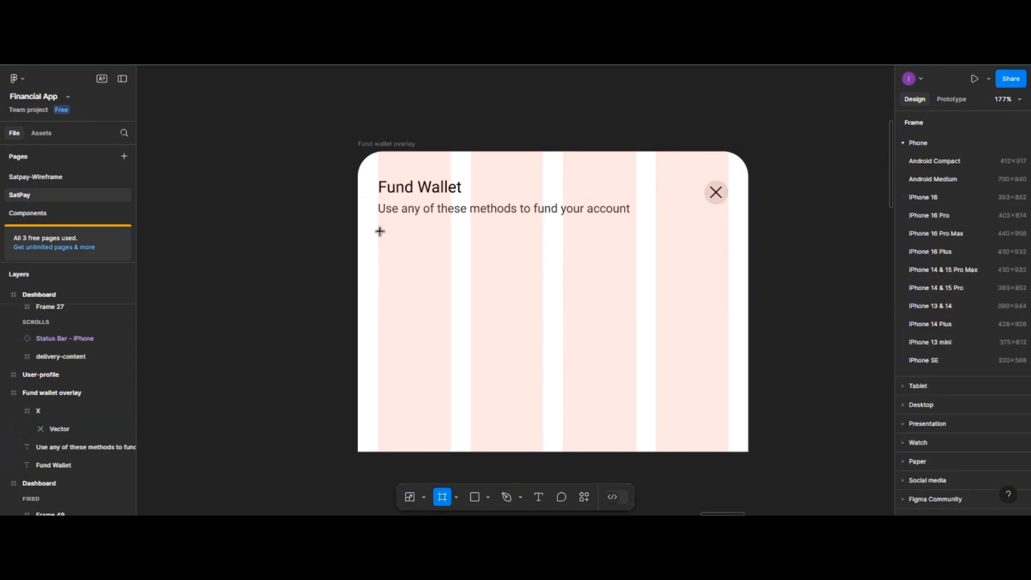
{"action": "left_click_drag", "start_coordinate": [379, 229], "coordinate": [541, 325]}
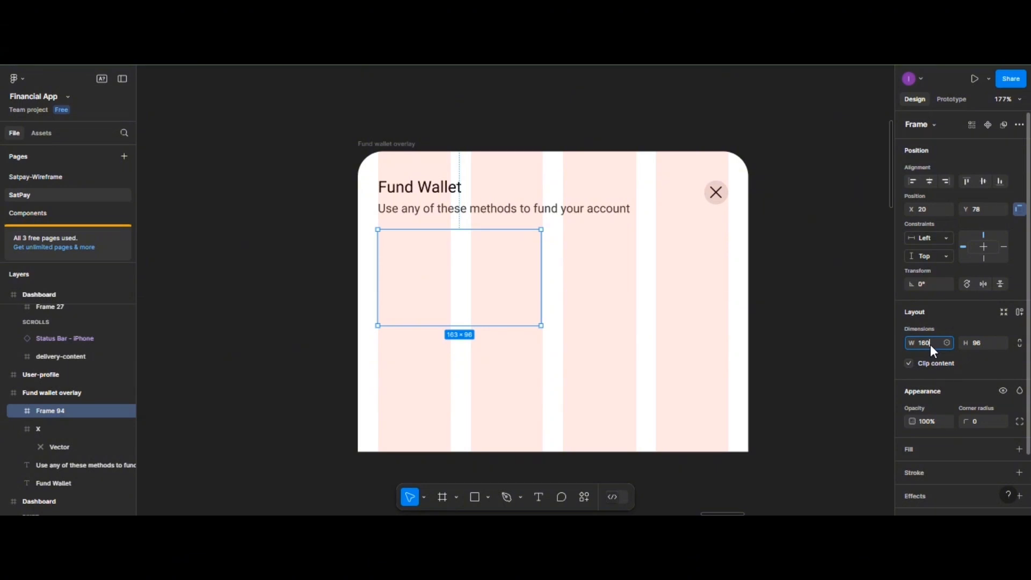
{"action": "key", "text": "Return"}
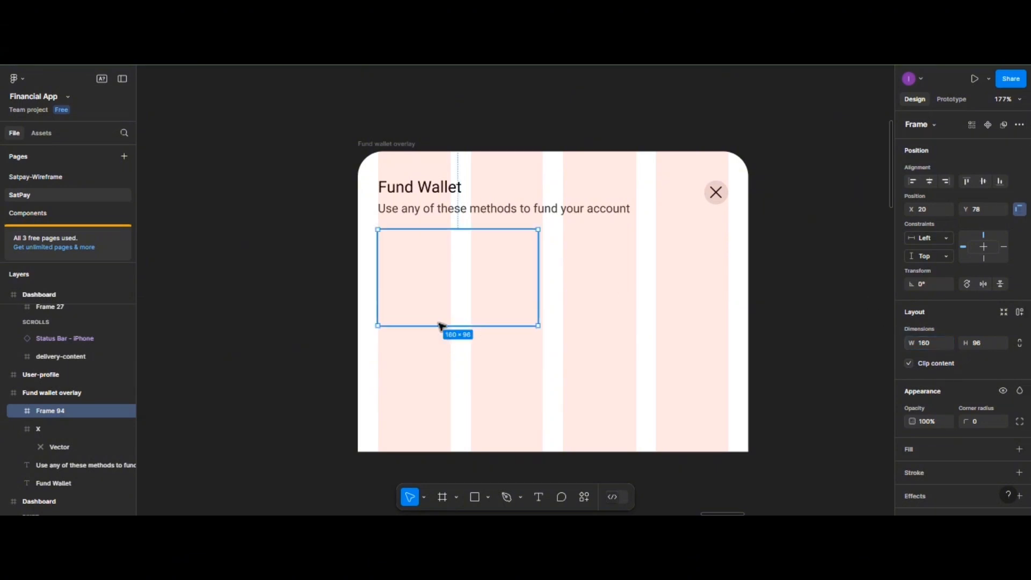
- Fill the card with translucent grey CAC5C5 at 50%, round corners to 10, and nudge it right
{"action": "left_click", "coordinate": [908, 457]}
{"action": "left_click", "coordinate": [910, 466]}
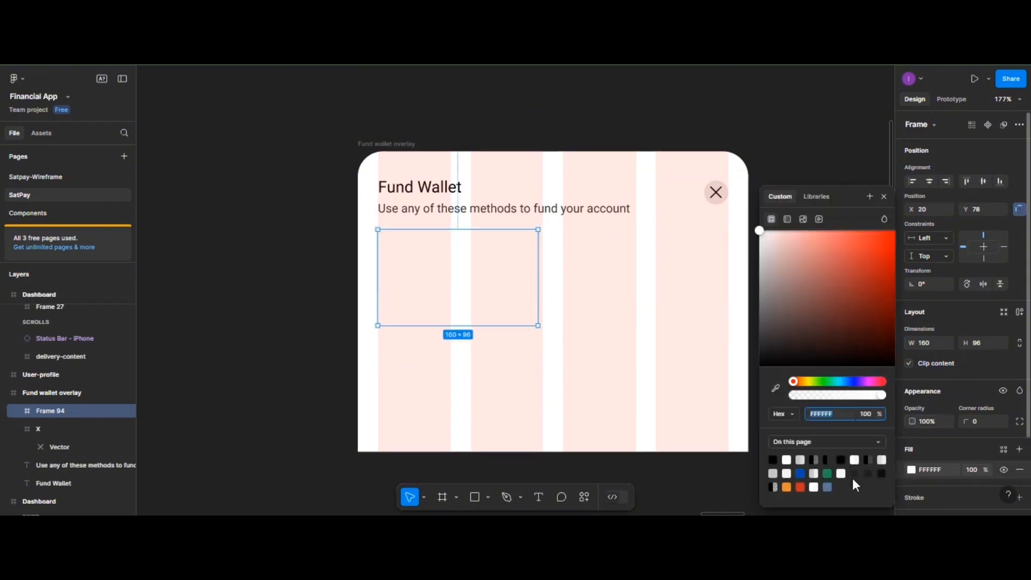
{"action": "left_click", "coordinate": [800, 459]}
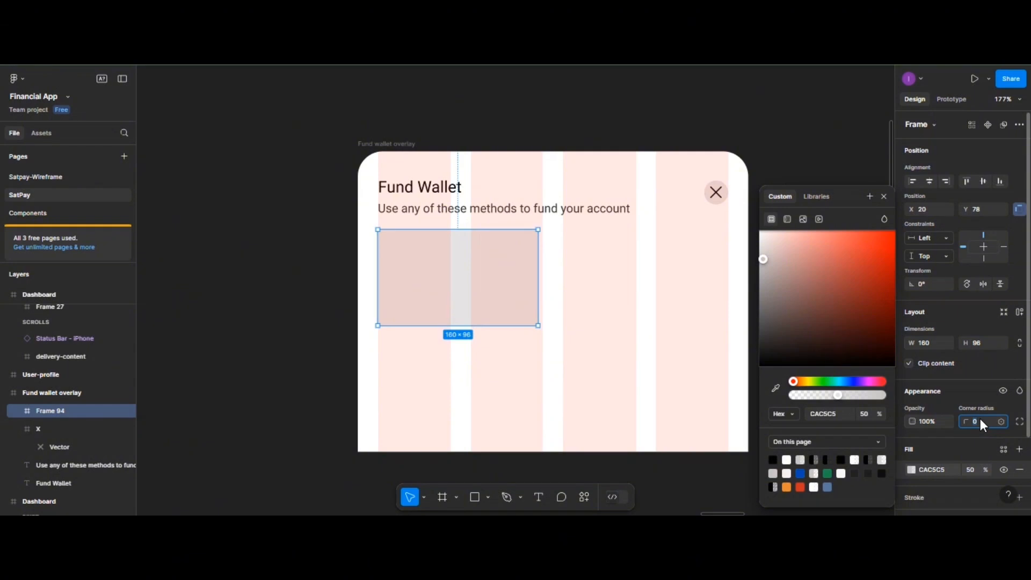
{"action": "type", "text": "10"}
{"action": "key", "text": "Return"}
{"action": "key", "text": "Return"}
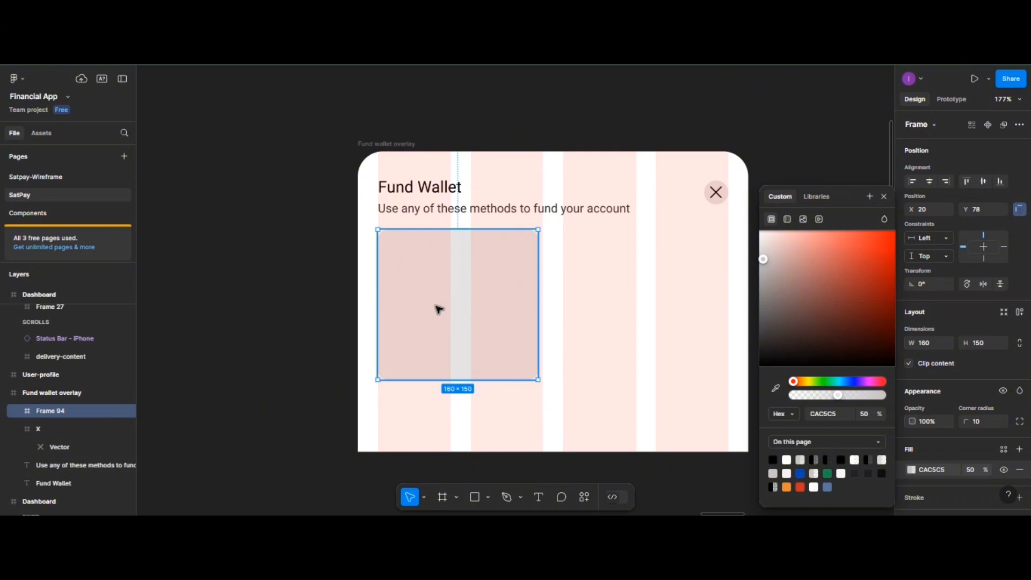
{"action": "left_click_drag", "start_coordinate": [439, 309], "coordinate": [439, 308]}
- Insert a bank icon into the card from the Phosphor Icons plugin
{"action": "right_click", "coordinate": [439, 307]}
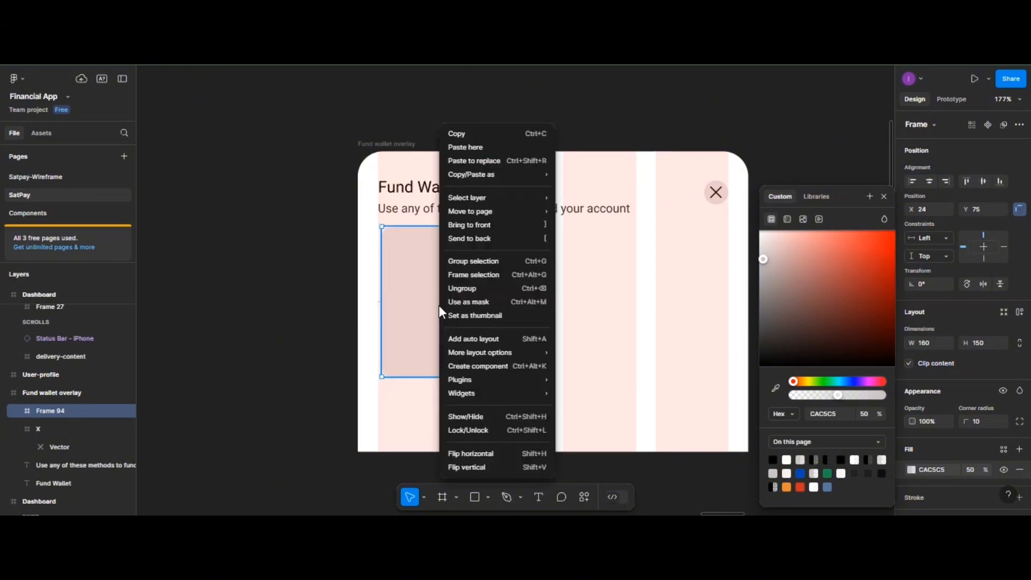
{"action": "mouse_move", "coordinate": [483, 378]}
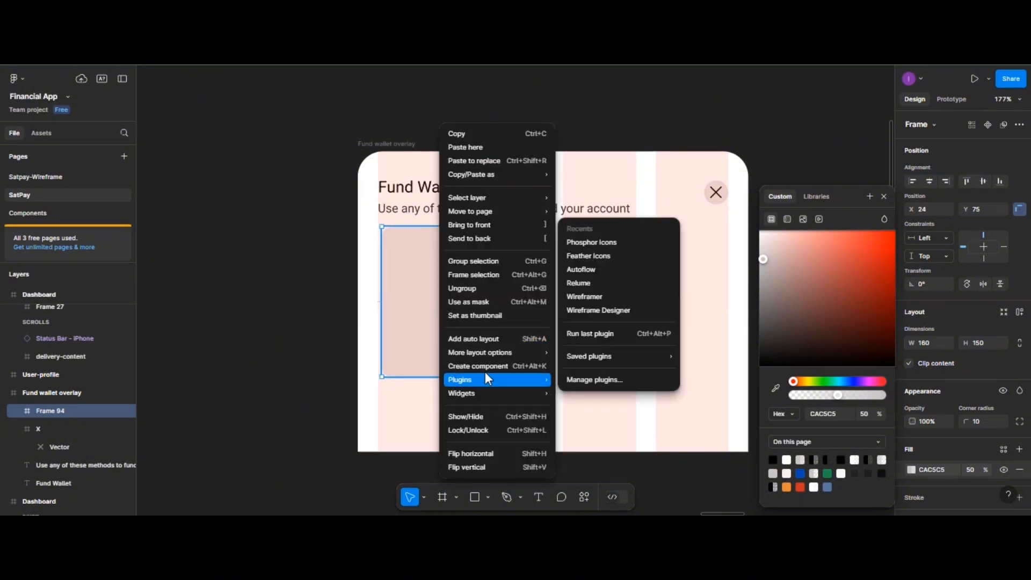
{"action": "left_click", "coordinate": [596, 243]}
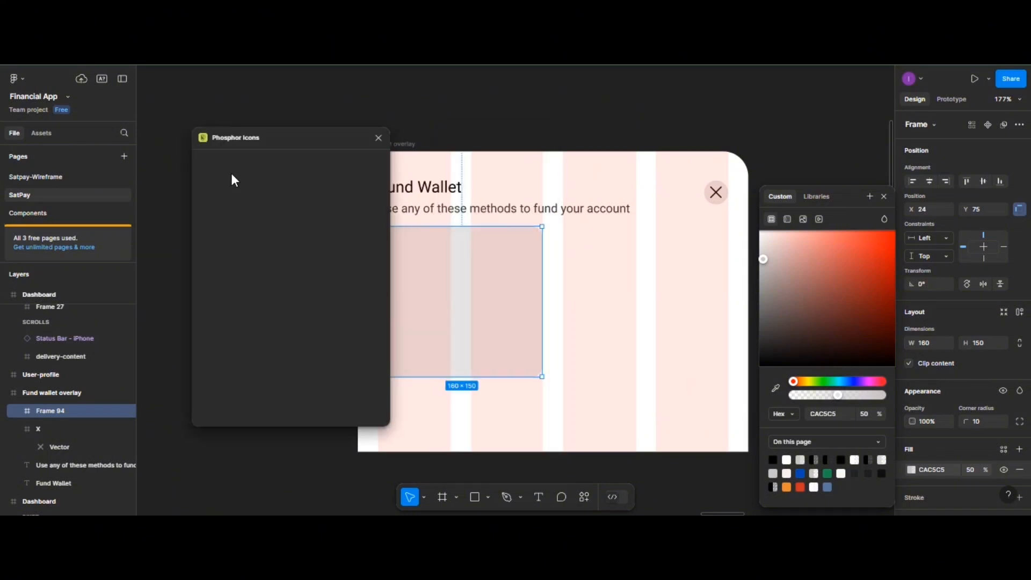
{"action": "left_click", "coordinate": [232, 156]}
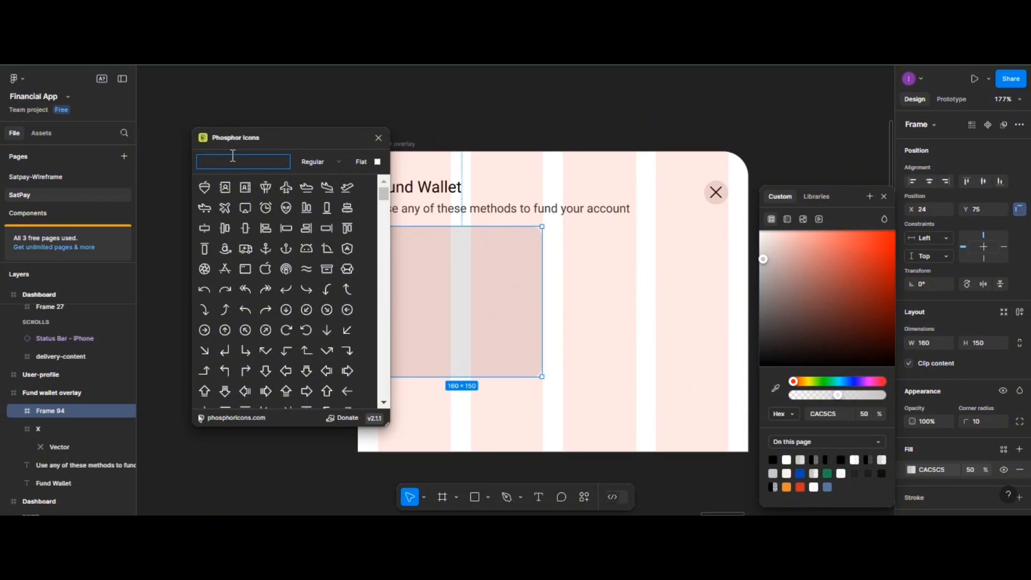
{"action": "type", "text": "bank"}
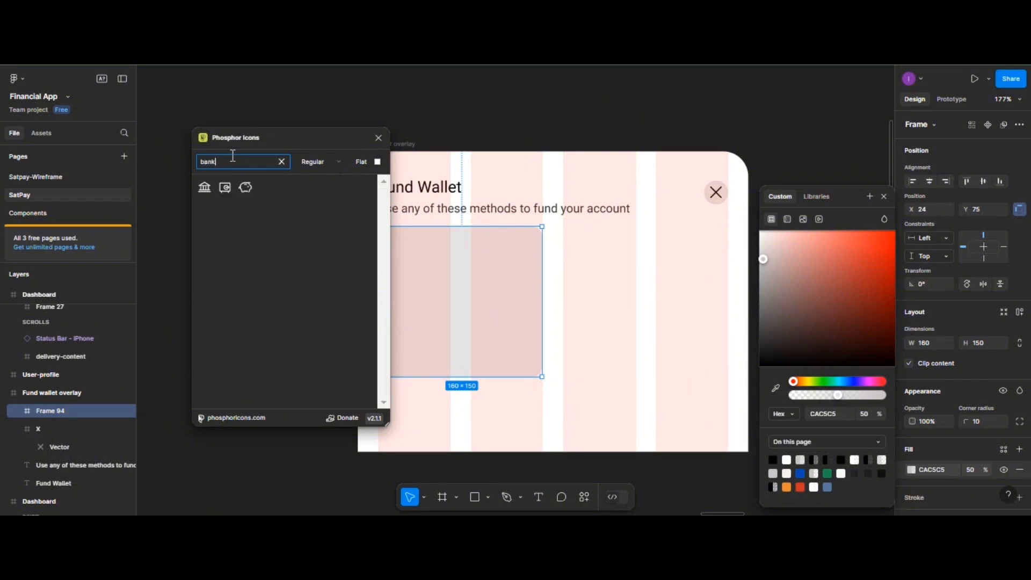
{"action": "left_click", "coordinate": [204, 188]}
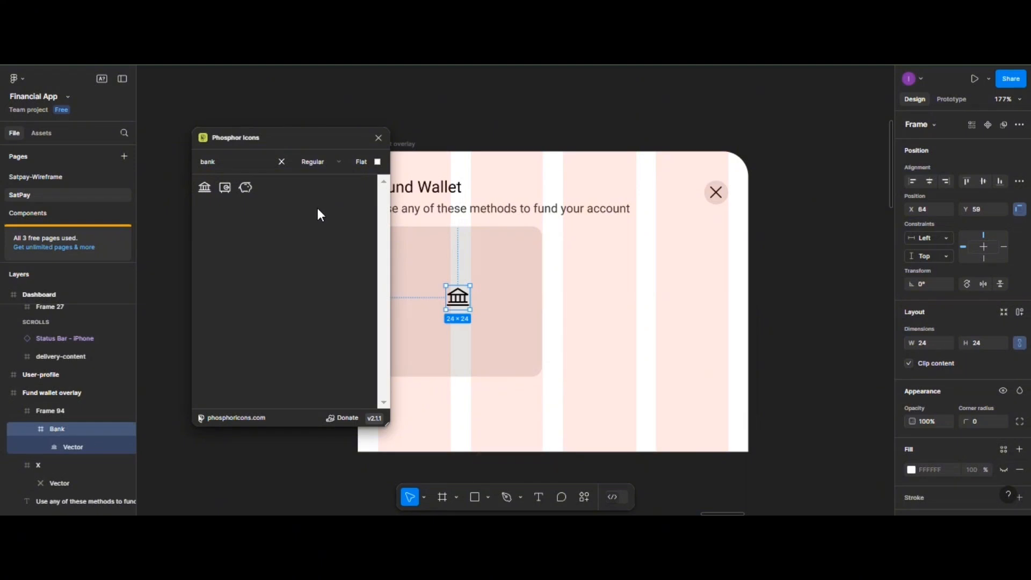
- Insert the first Phosphor 'copy' icon into the card and close the plugin
{"action": "left_click", "coordinate": [221, 161]}
{"action": "left_click_drag", "start_coordinate": [221, 161], "coordinate": [201, 166]}
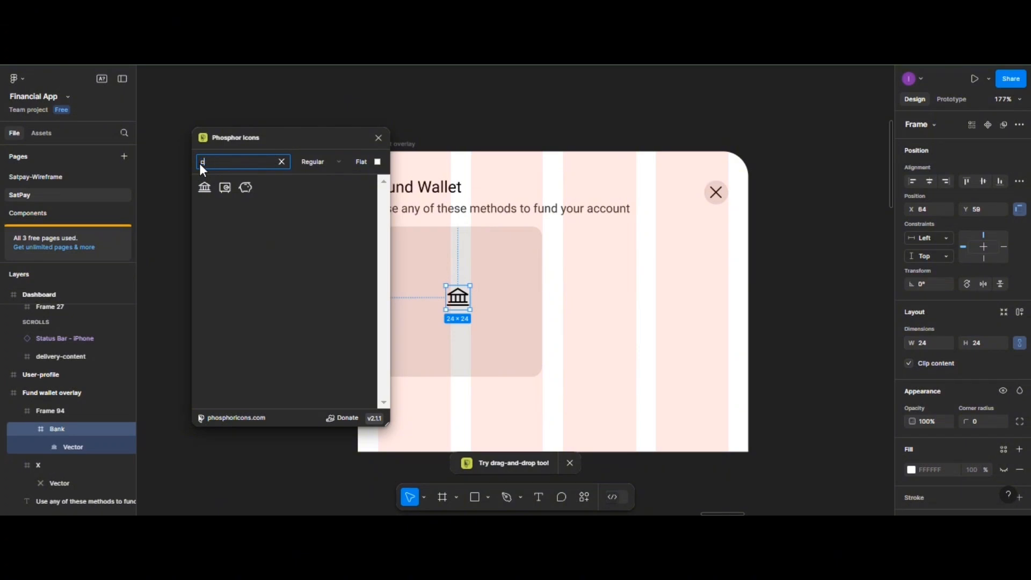
{"action": "type", "text": "copy"}
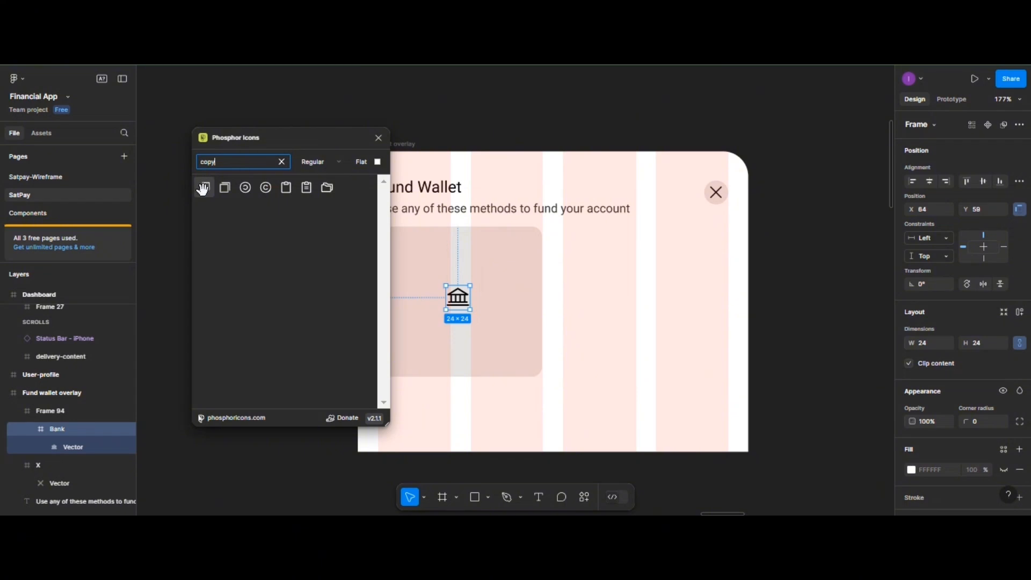
{"action": "left_click", "coordinate": [204, 190]}
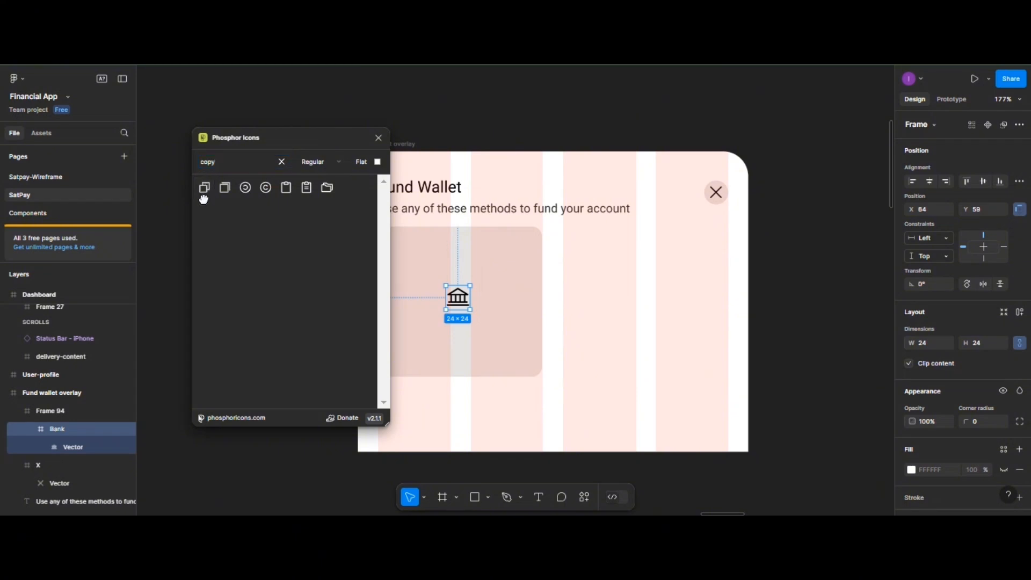
{"action": "left_click", "coordinate": [378, 137]}
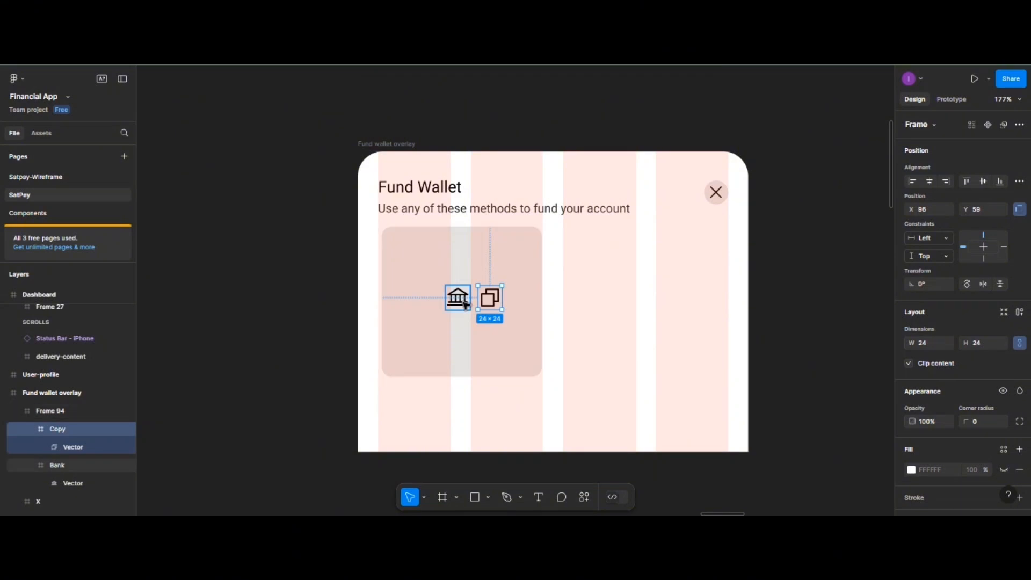
- Move the bank icon to the card's top-left and resize it to 20 × 20
{"action": "left_click_drag", "start_coordinate": [465, 305], "coordinate": [411, 263]}
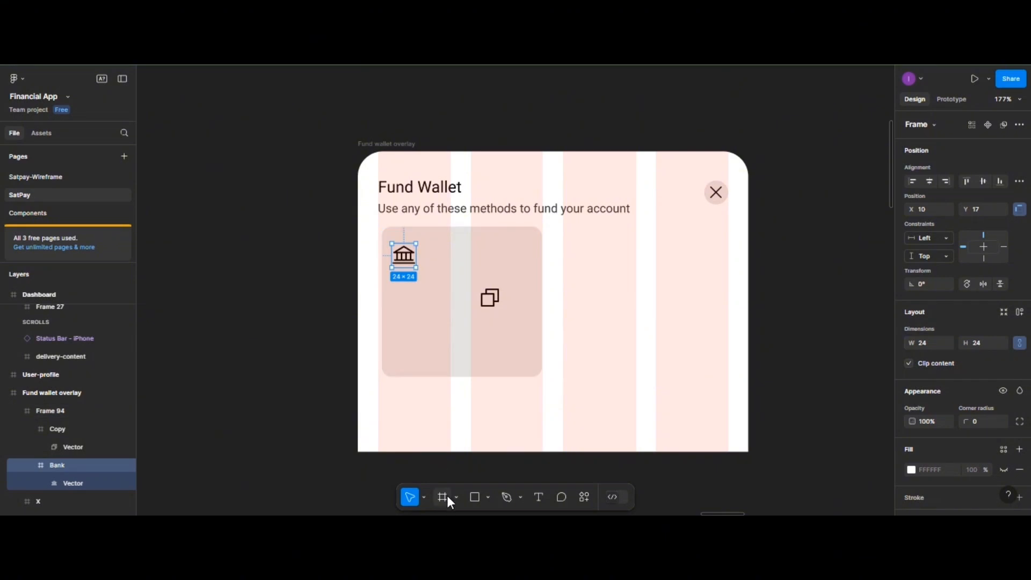
{"action": "left_click", "coordinate": [424, 497]}
{"action": "left_click", "coordinate": [418, 466]}
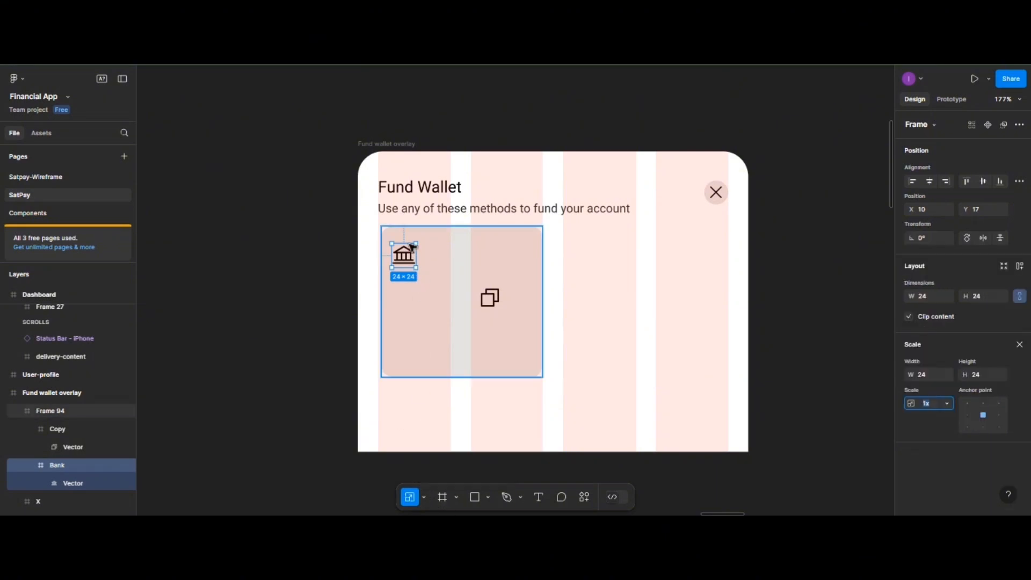
{"action": "left_click_drag", "start_coordinate": [416, 239], "coordinate": [412, 250]}
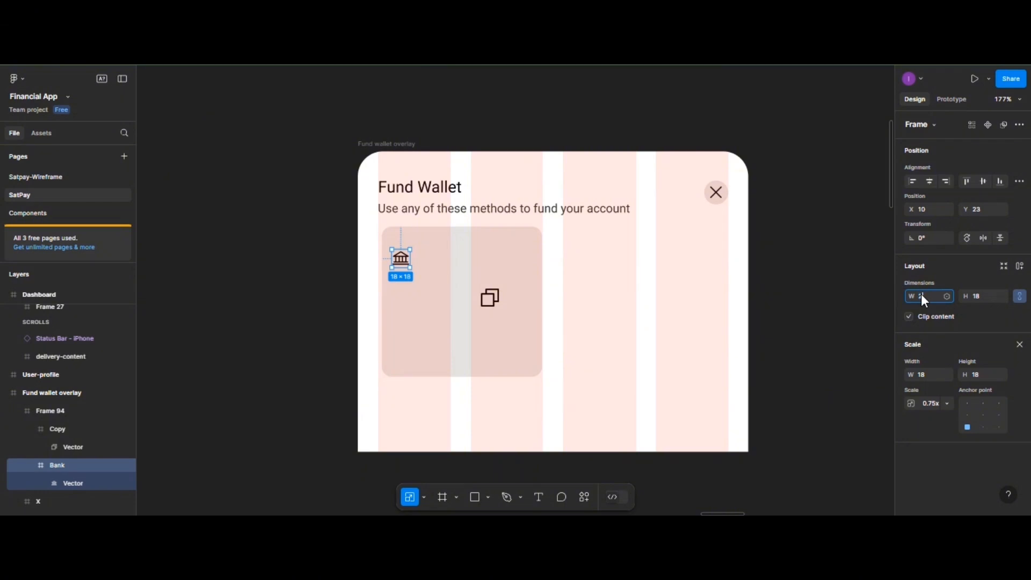
{"action": "left_click", "coordinate": [979, 297]}
{"action": "type", "text": "20"}
{"action": "key", "text": "Return"}
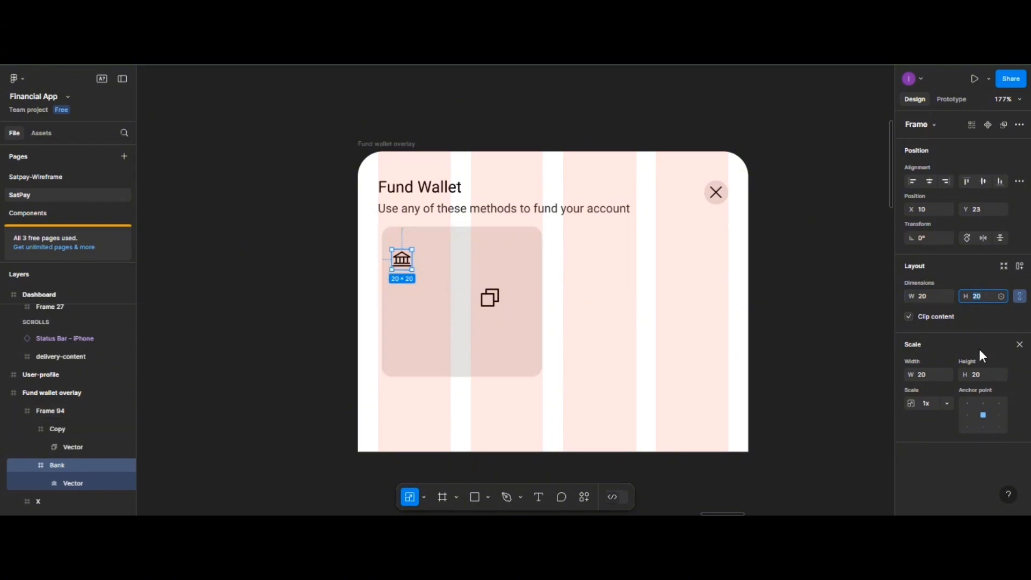
{"action": "left_click", "coordinate": [402, 260]}
{"action": "key", "text": "v"}
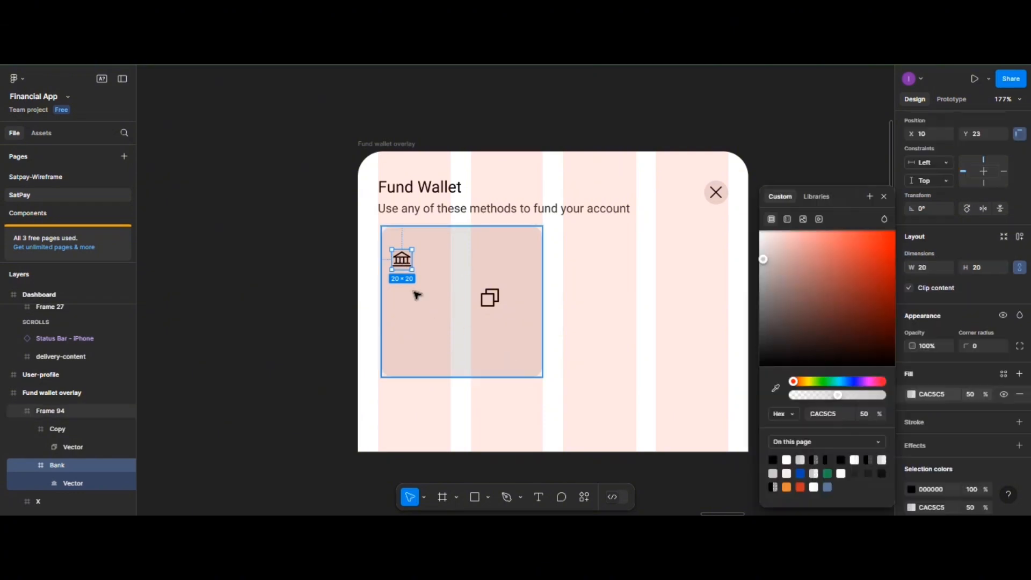
- Scale the bank glyph's vector down to about 0.78x inside its icon frame
{"action": "left_click", "coordinate": [490, 283]}
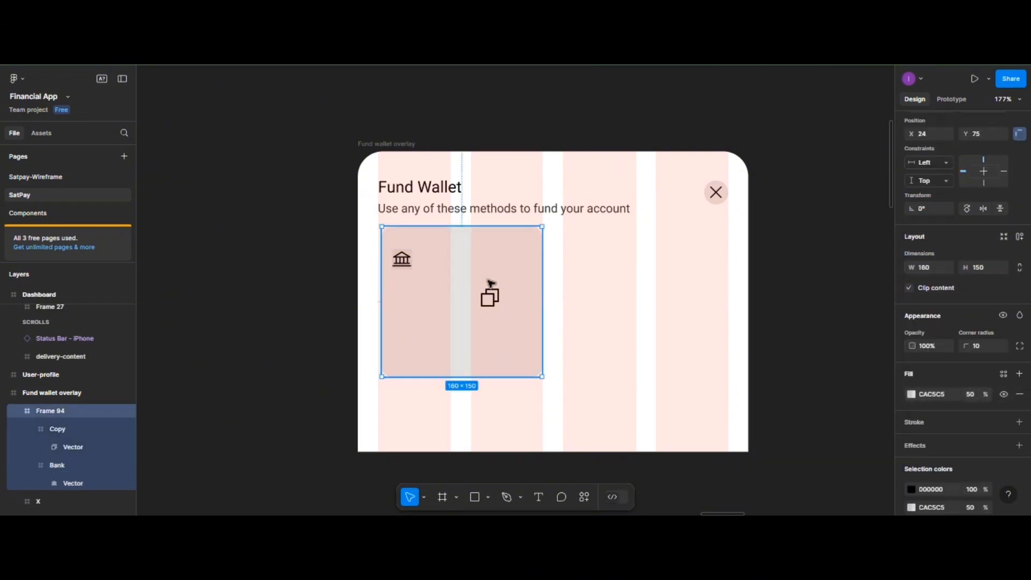
{"action": "left_click", "coordinate": [403, 265]}
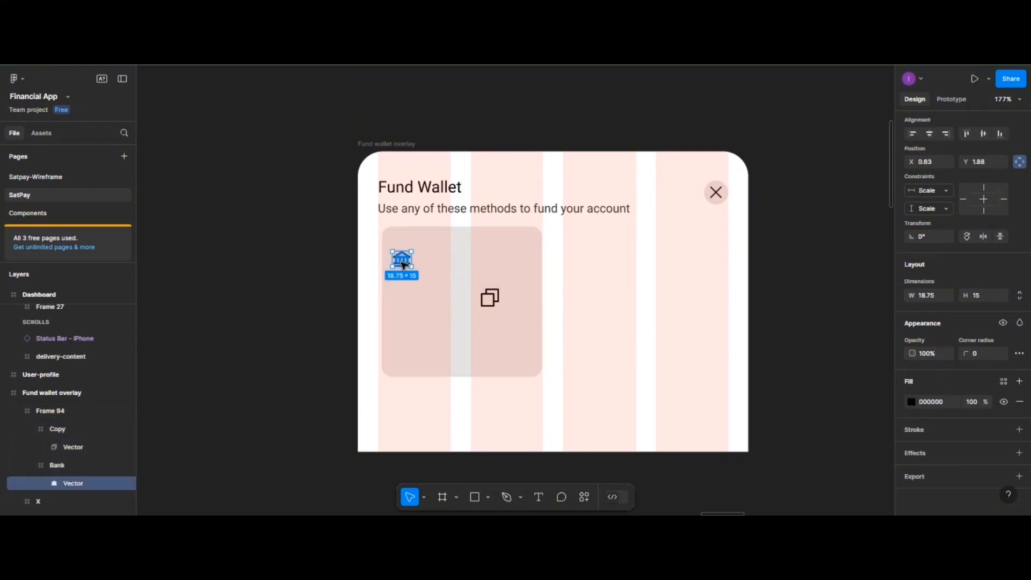
{"action": "left_click", "coordinate": [444, 260]}
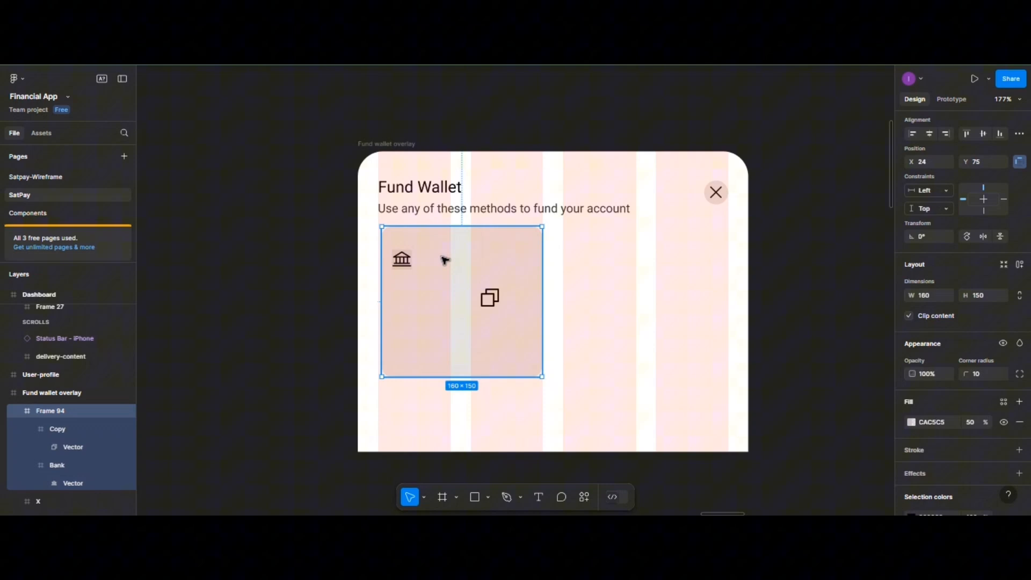
{"action": "left_click", "coordinate": [408, 259]}
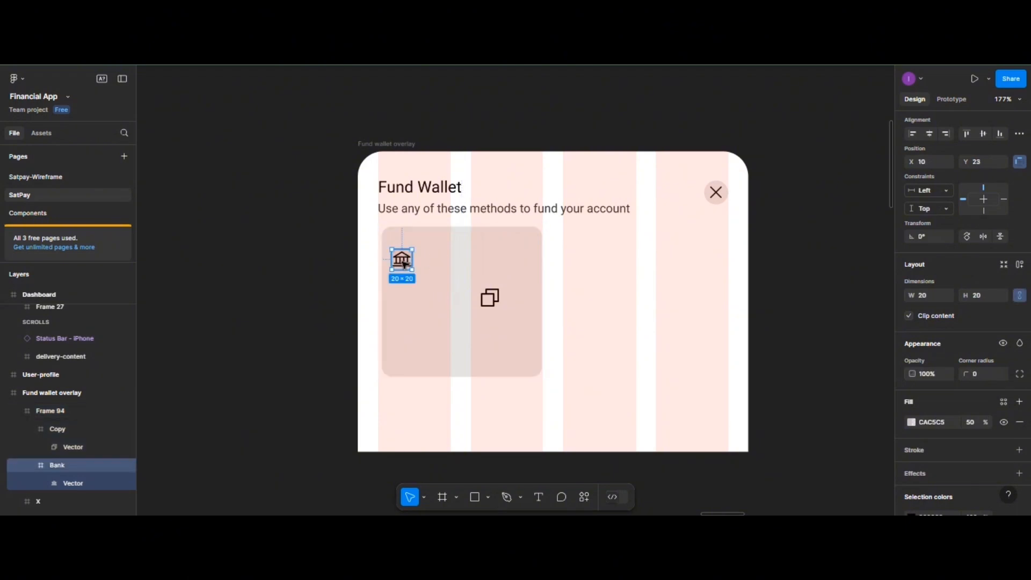
{"action": "left_click", "coordinate": [977, 375]}
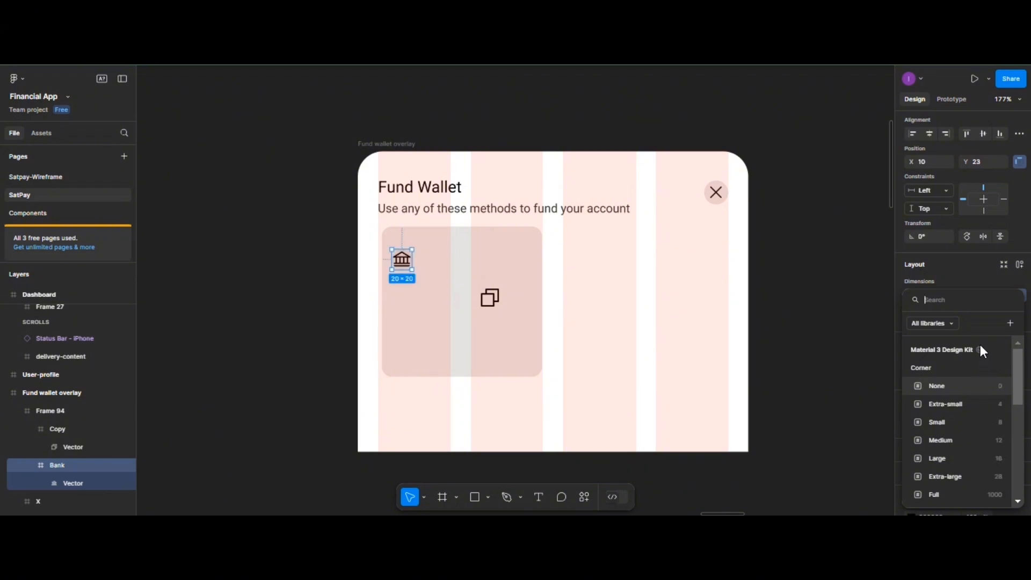
{"action": "left_click", "coordinate": [425, 262]}
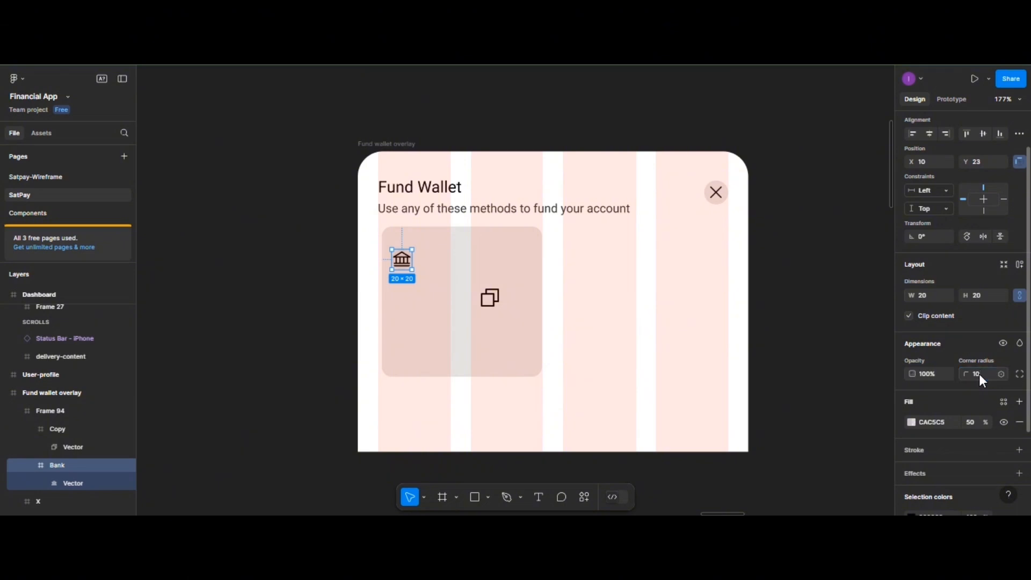
{"action": "left_click", "coordinate": [455, 298]}
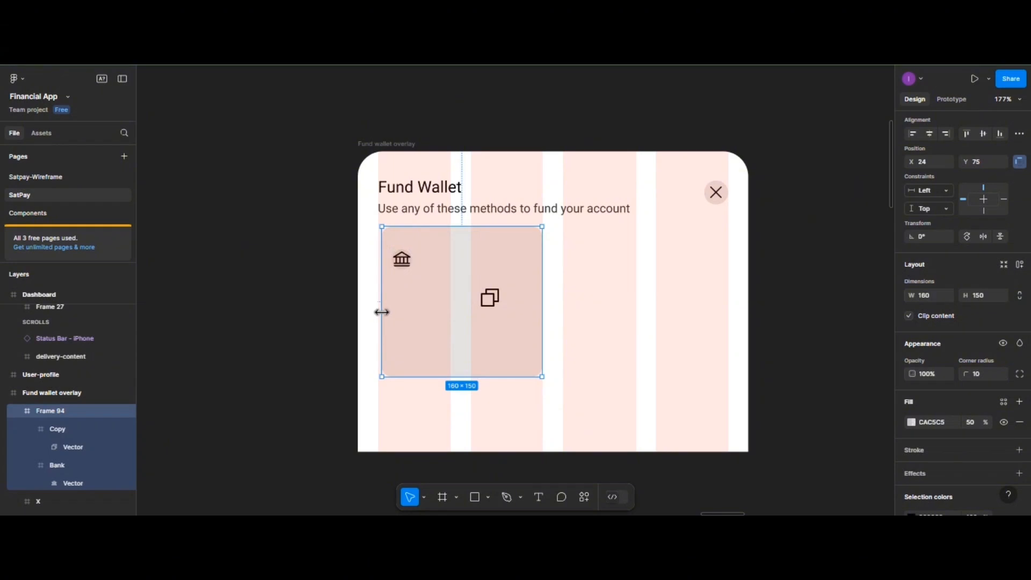
{"action": "left_click", "coordinate": [425, 497]}
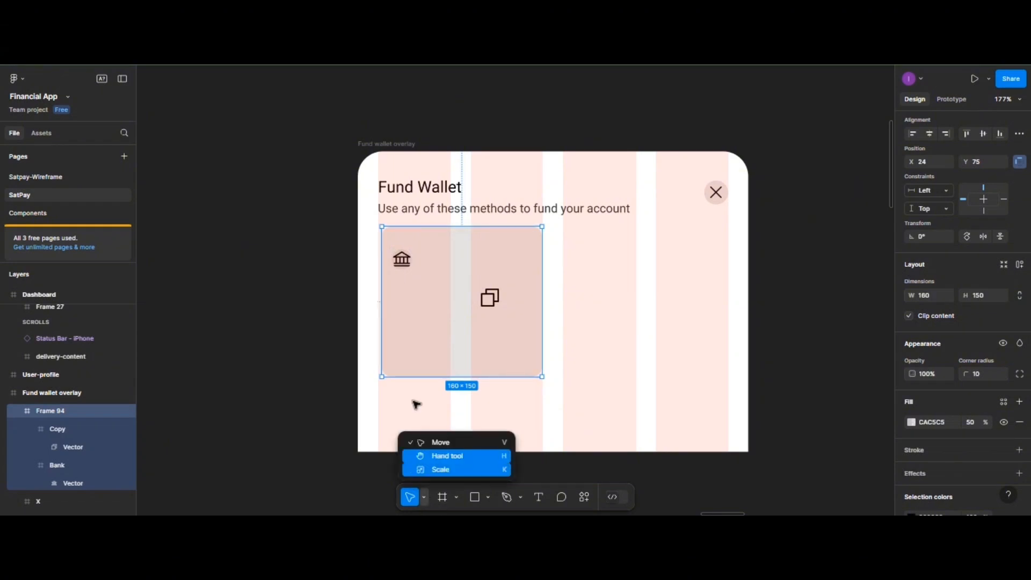
{"action": "left_click", "coordinate": [422, 470]}
{"action": "left_click", "coordinate": [403, 261]}
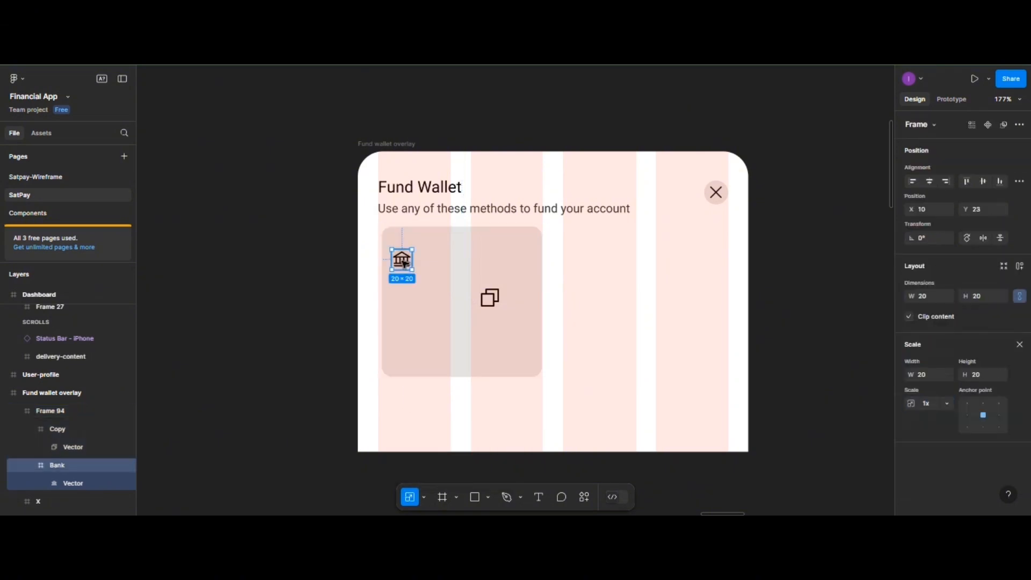
{"action": "double_click", "coordinate": [402, 260]}
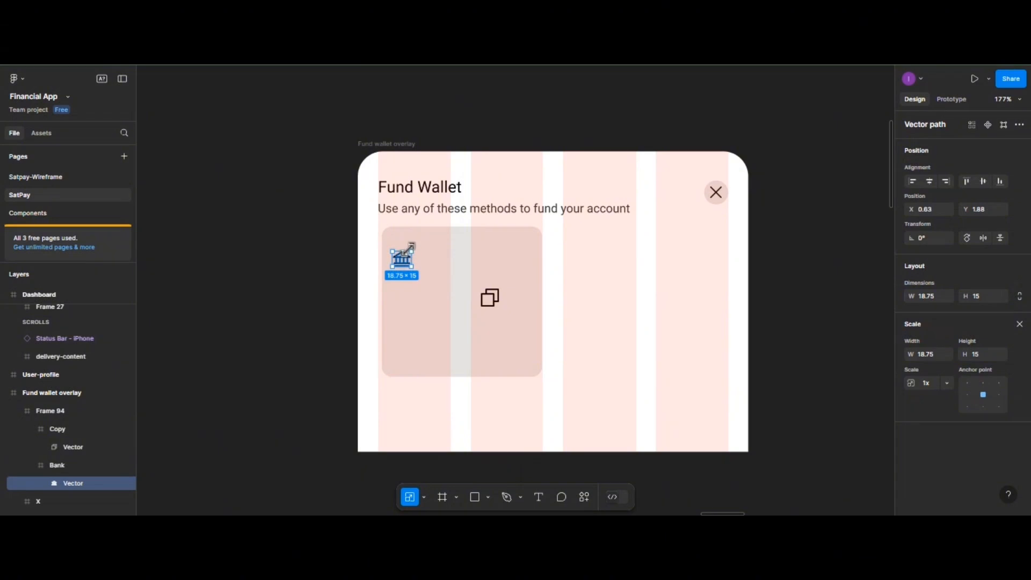
{"action": "left_click_drag", "start_coordinate": [411, 247], "coordinate": [408, 253]}
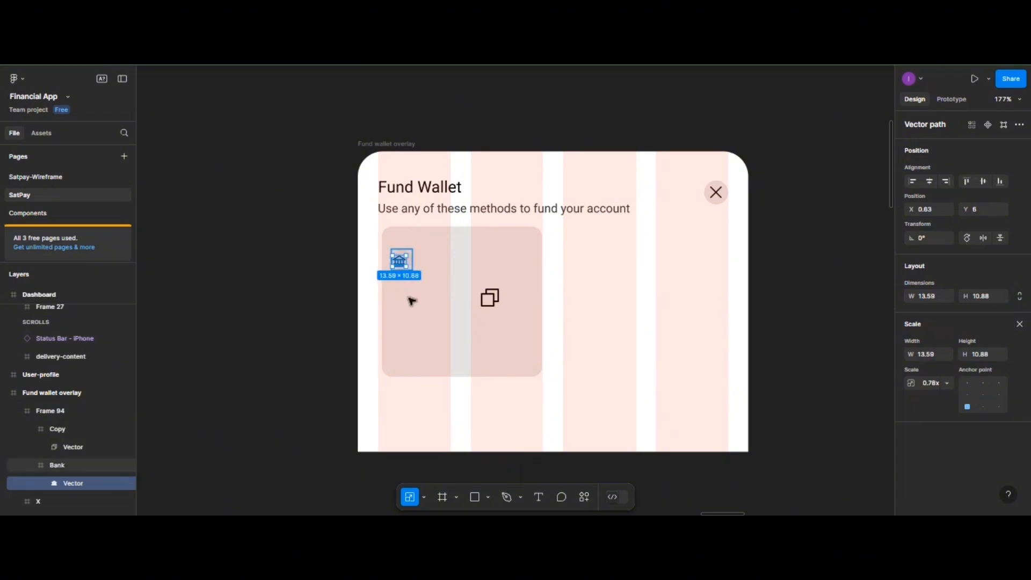
- Centre the bank glyph horizontally and vertically within its icon frame
{"action": "left_click", "coordinate": [417, 310]}
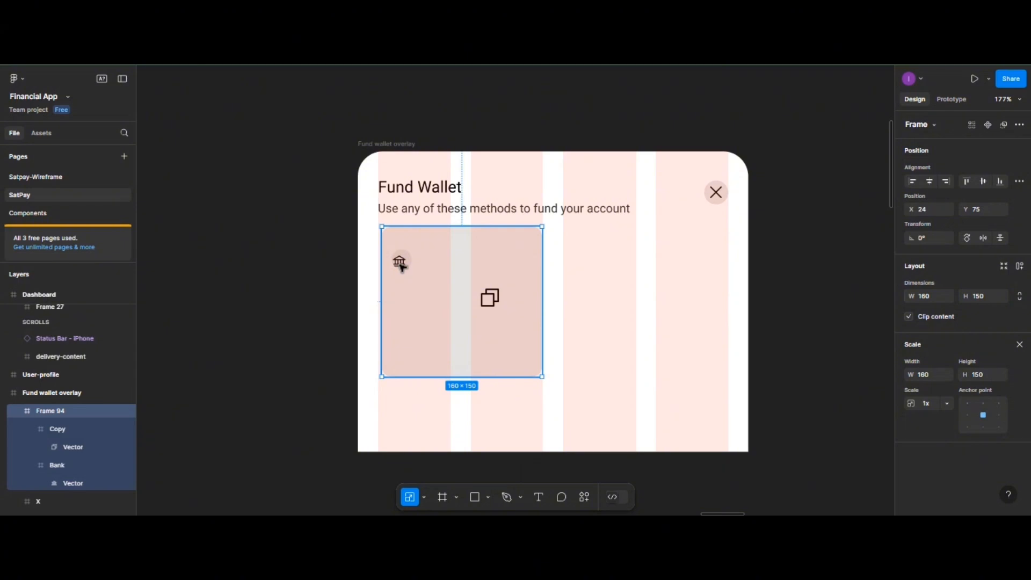
{"action": "left_click", "coordinate": [401, 265]}
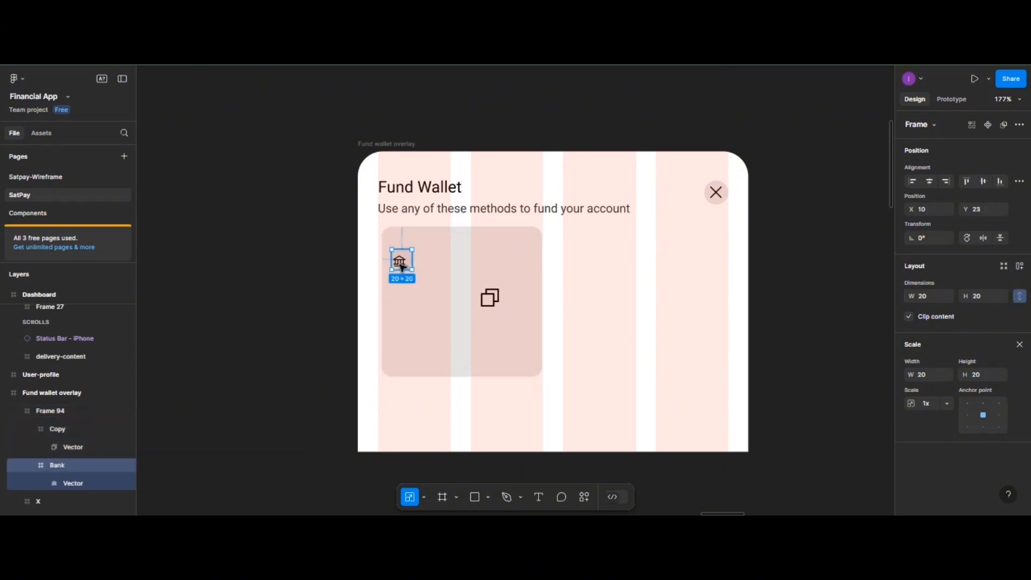
{"action": "left_click", "coordinate": [401, 264]}
{"action": "left_click", "coordinate": [930, 182]}
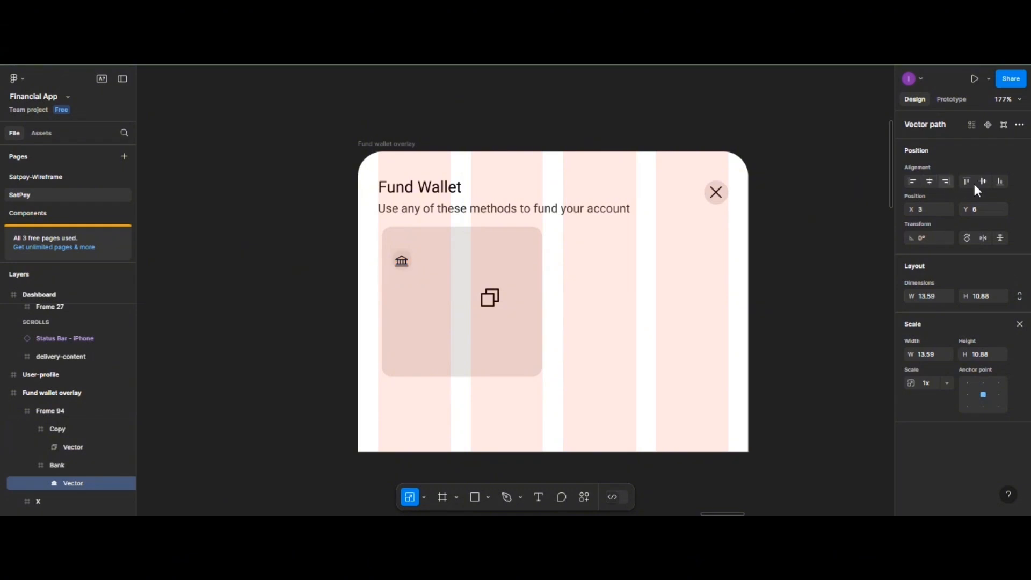
{"action": "left_click", "coordinate": [982, 184]}
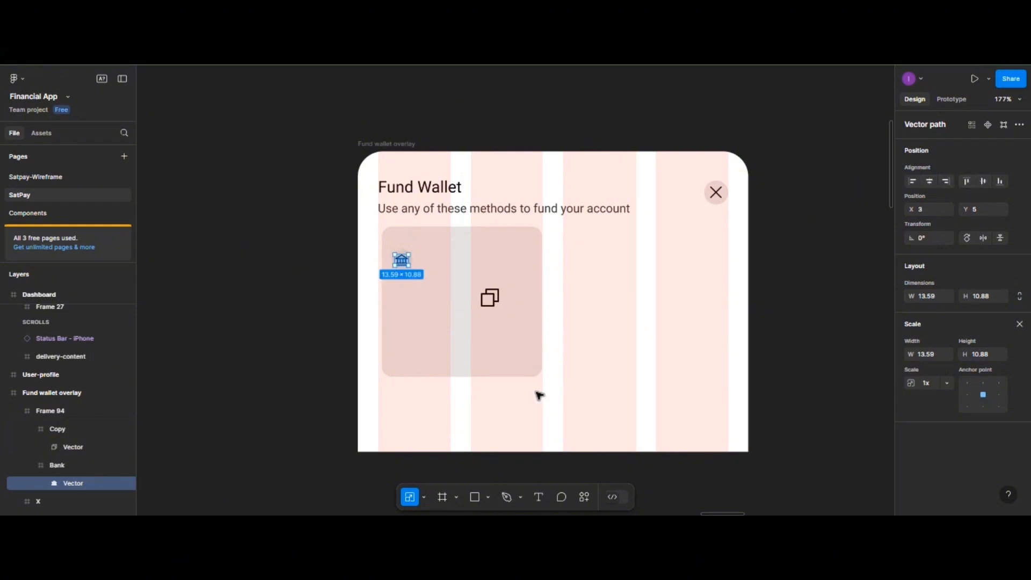
{"action": "left_click", "coordinate": [556, 326]}
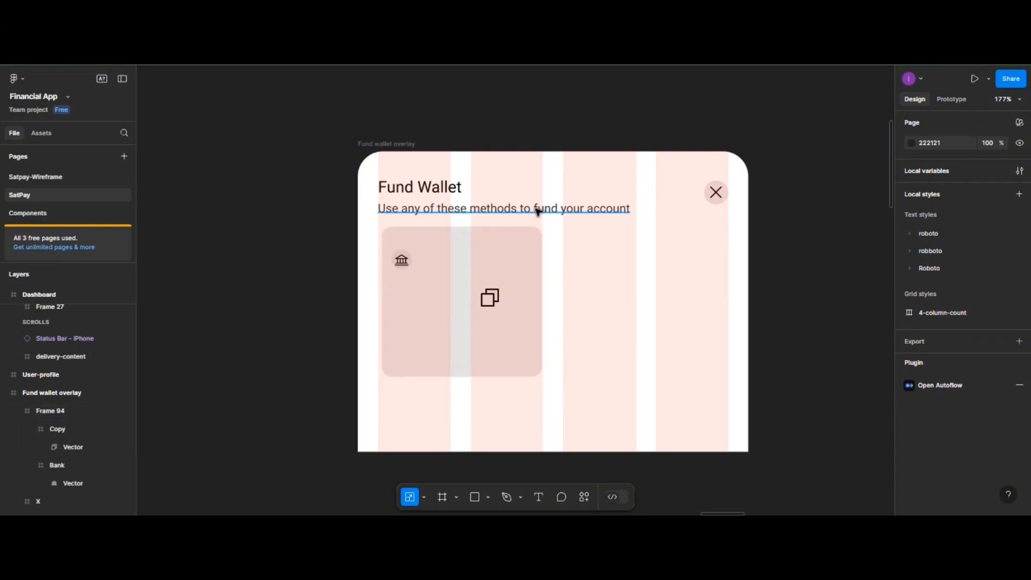
- Duplicate the subtitle into the card and change its text to 'Wema Bank'
{"action": "left_click", "coordinate": [538, 212]}
{"action": "left_click_drag", "start_coordinate": [538, 211], "coordinate": [508, 298]}
{"action": "left_click", "coordinate": [424, 306]}
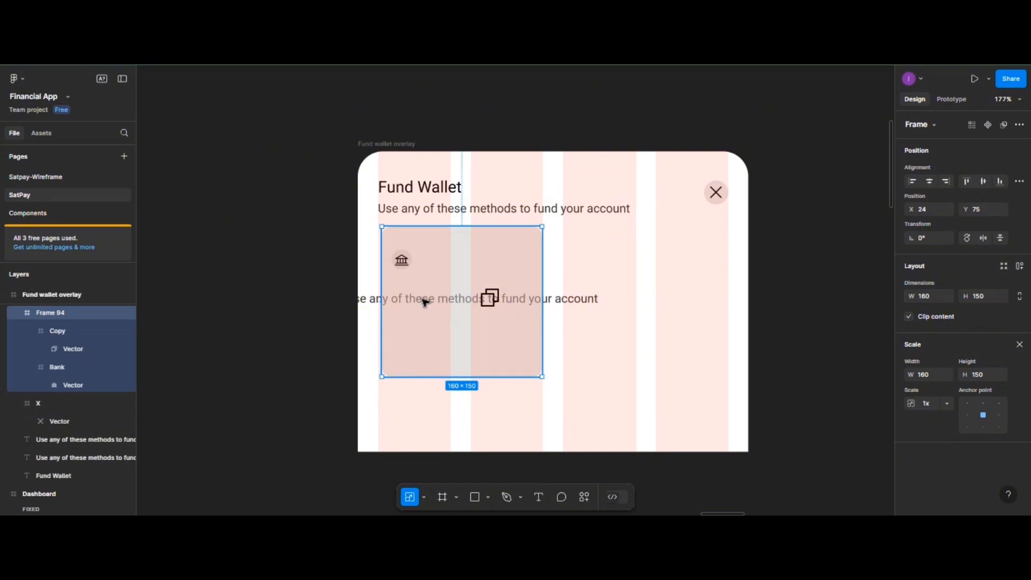
{"action": "double_click", "coordinate": [567, 302]}
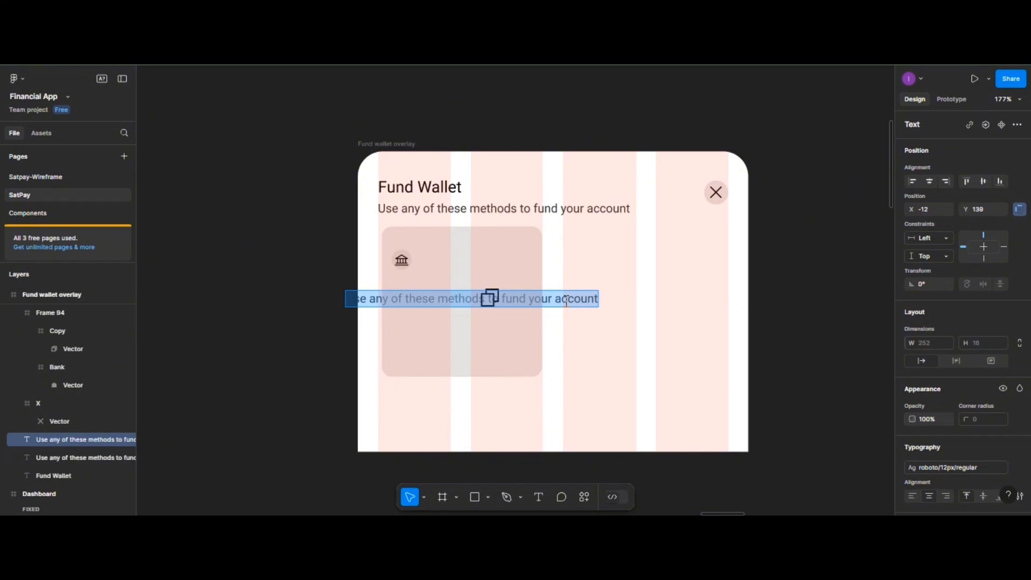
{"action": "type", "text": "We"}
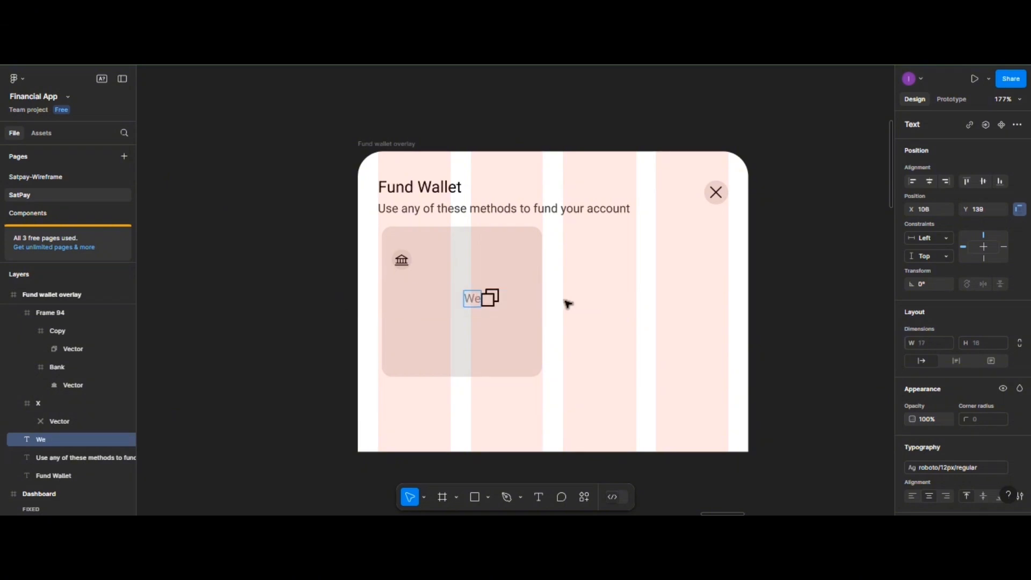
{"action": "type", "text": "ba"}
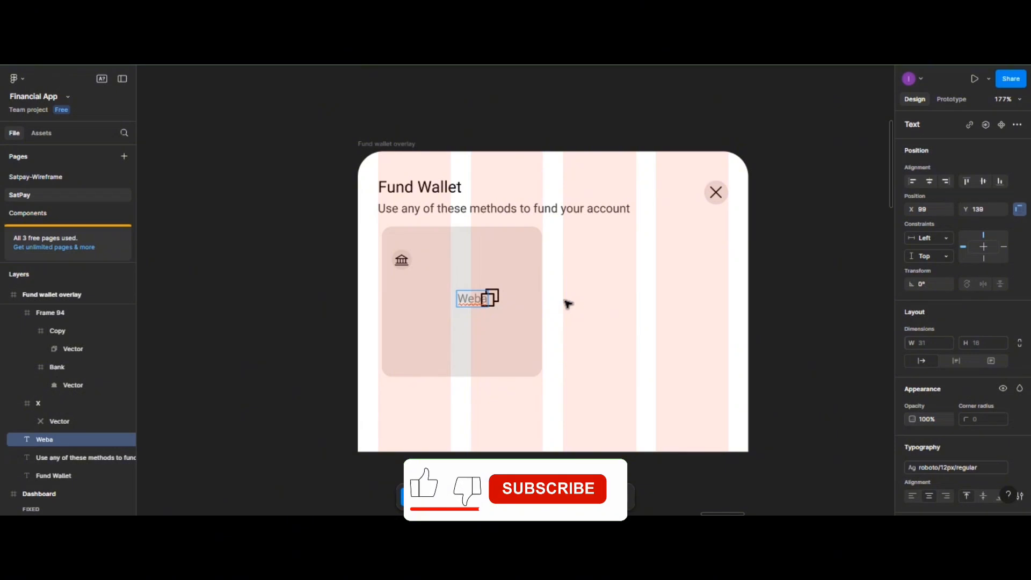
{"action": "key", "text": "BackSpace"}
{"action": "key", "text": "BackSpace"}
{"action": "type", "text": "ma"}
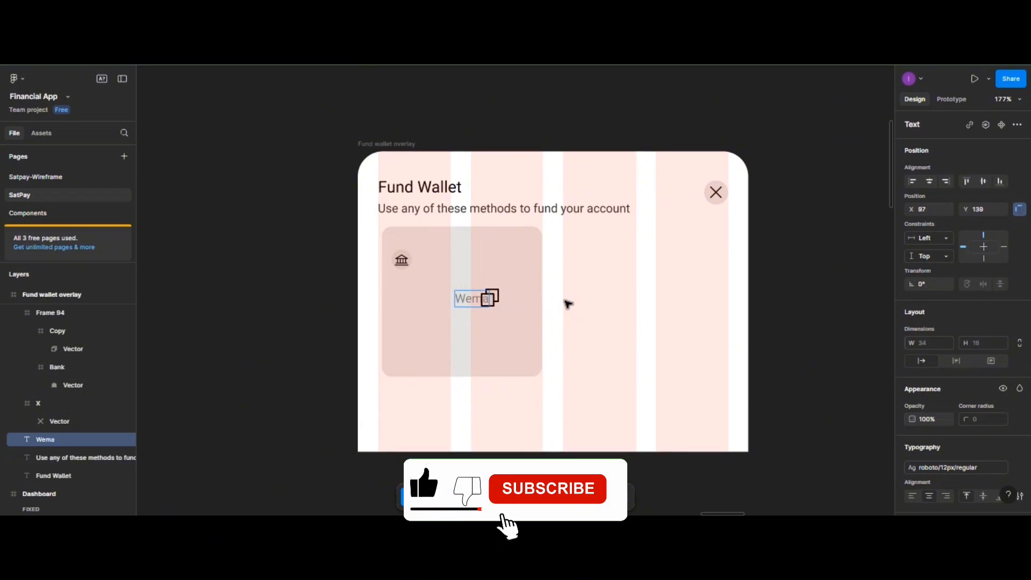
{"action": "type", "text": " B"}
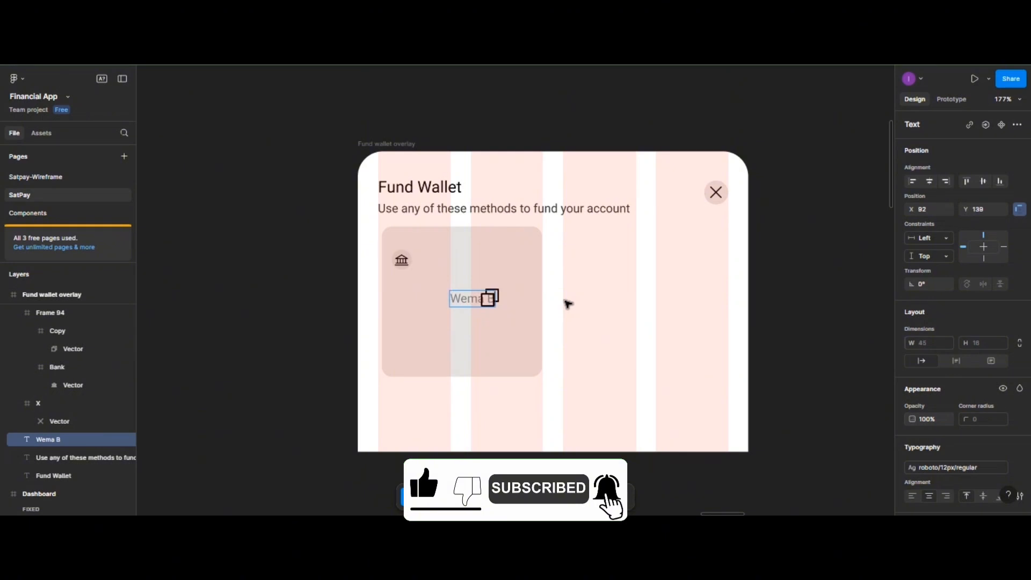
{"action": "type", "text": "ank"}
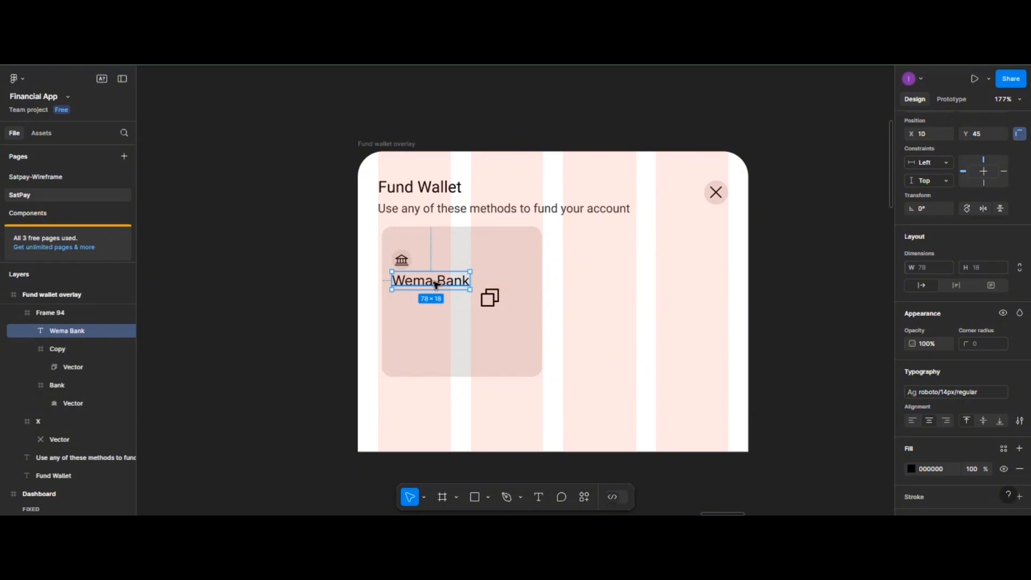
- Duplicate the Wema Bank label below itself and replace its text with the account number
{"action": "left_click_drag", "start_coordinate": [436, 284], "coordinate": [433, 300]}
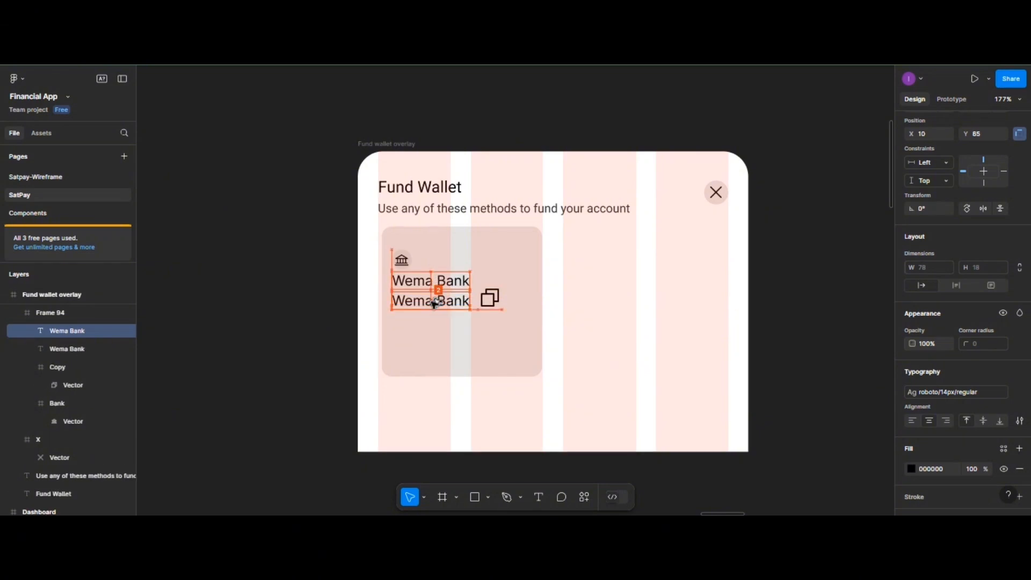
{"action": "double_click", "coordinate": [433, 302]}
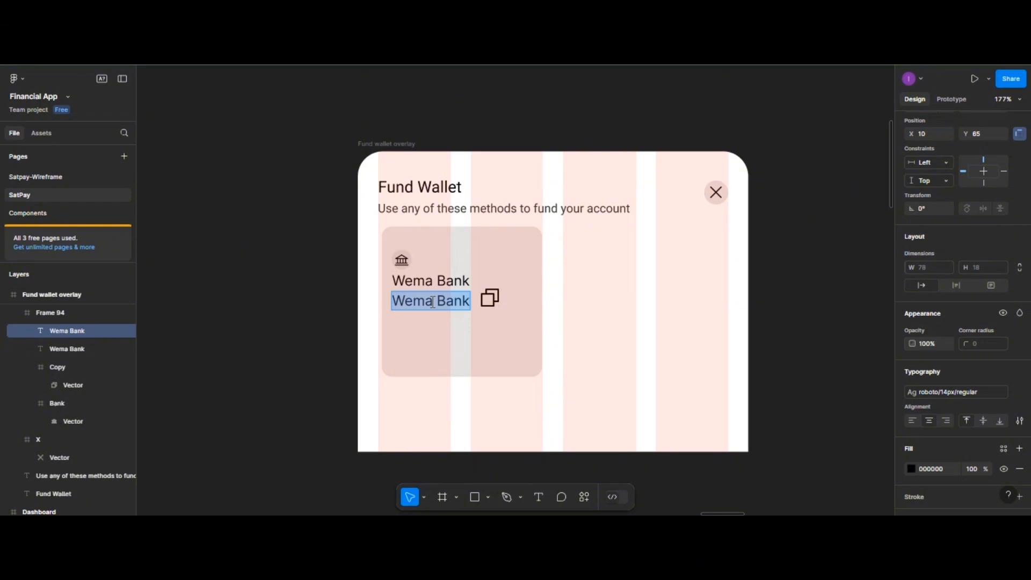
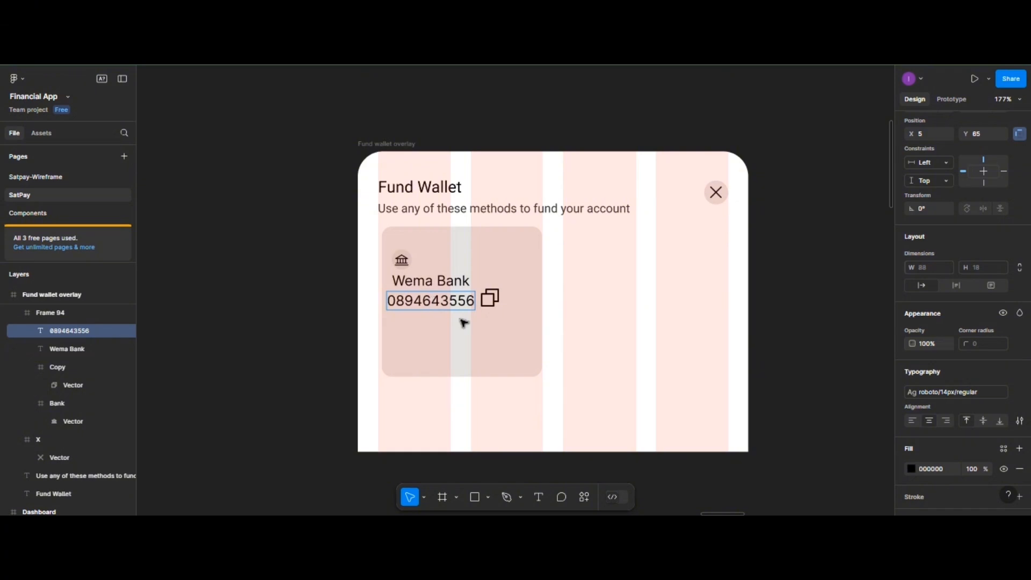
{"action": "key", "text": "Escape"}
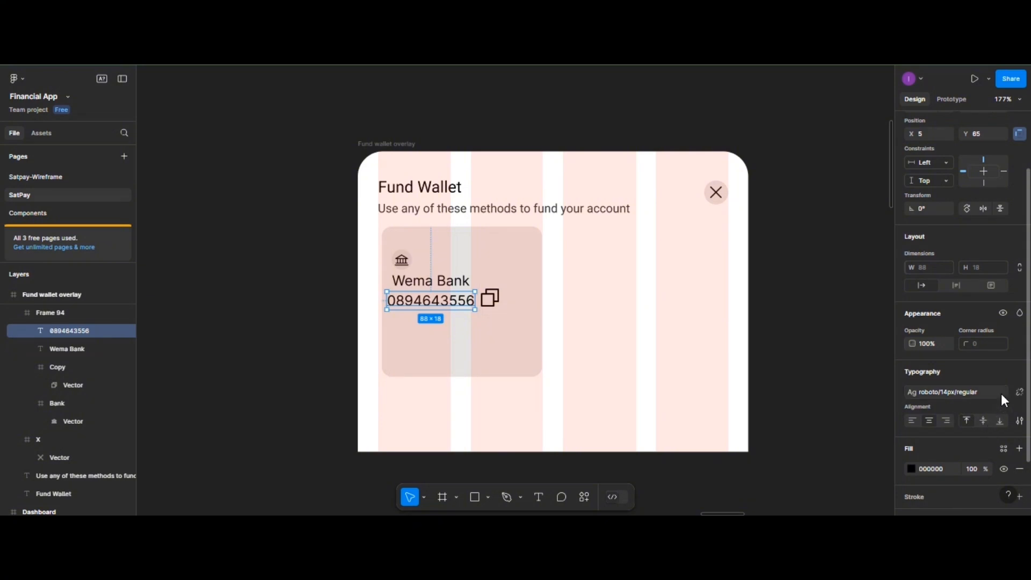
- Set the account number in Roboto 12px with Medium weight
{"action": "left_click", "coordinate": [1017, 391]}
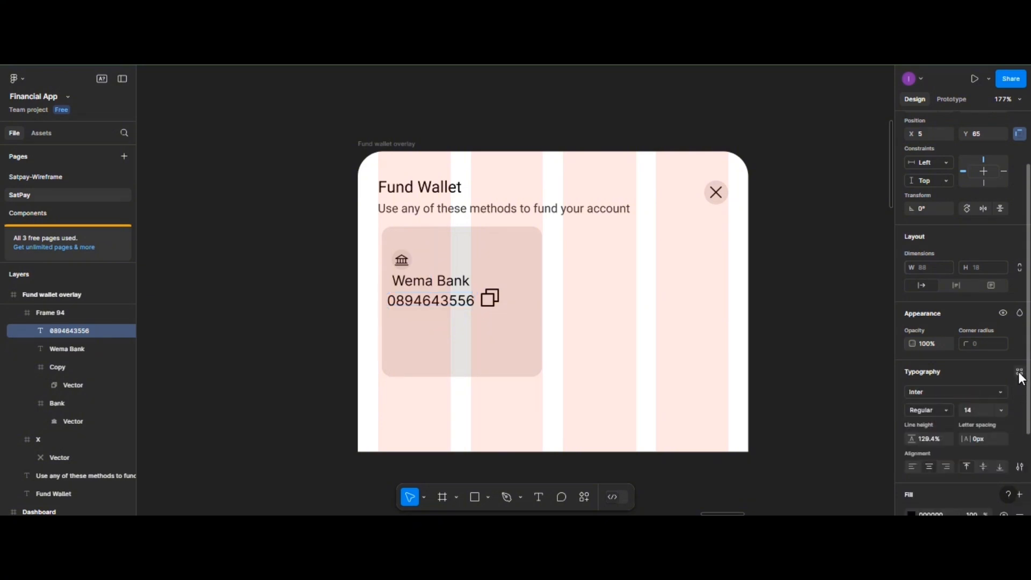
{"action": "left_click", "coordinate": [1019, 373]}
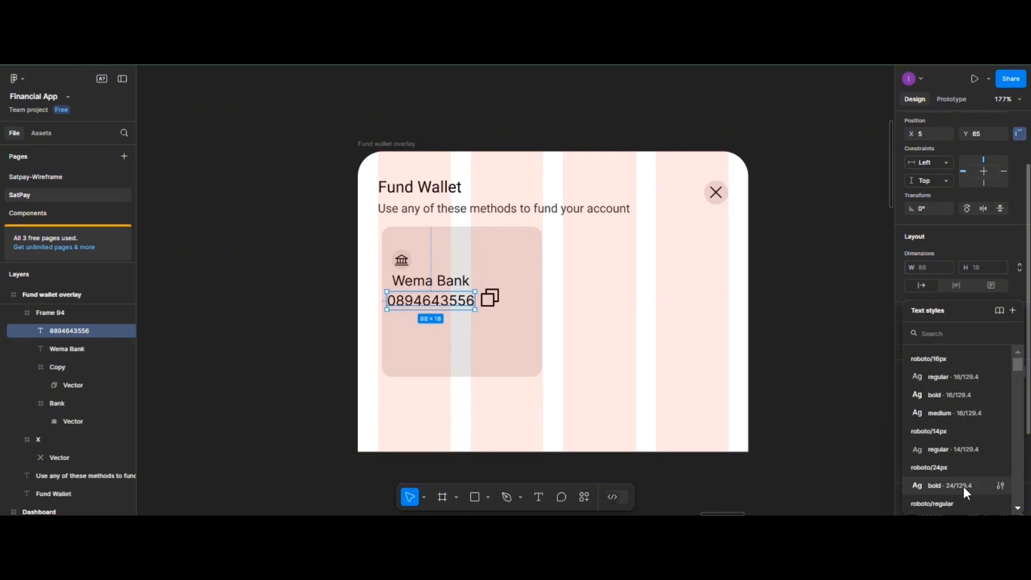
{"action": "scroll", "coordinate": [963, 487], "scroll_direction": "down", "scroll_amount": 3}
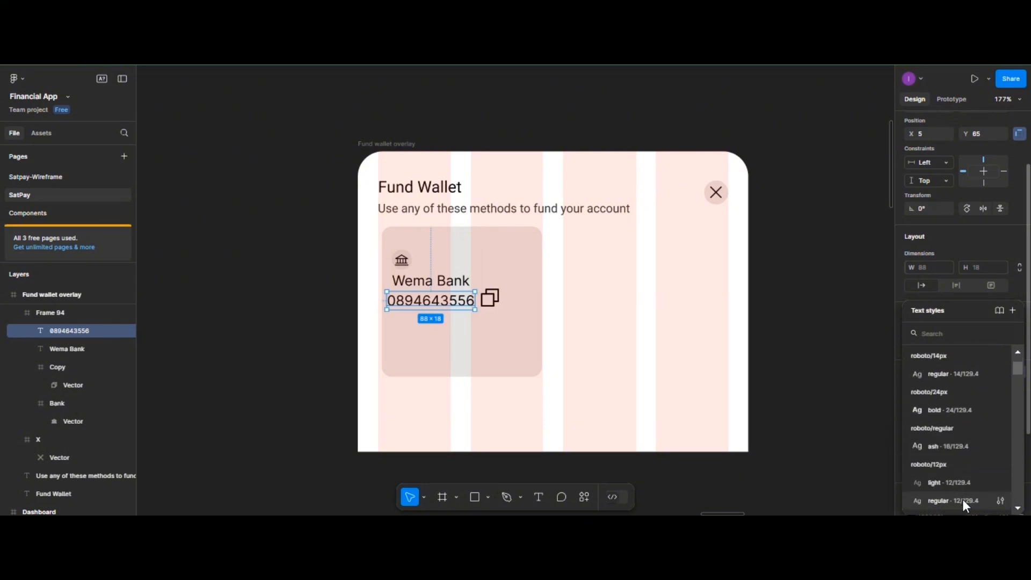
{"action": "left_click", "coordinate": [962, 499]}
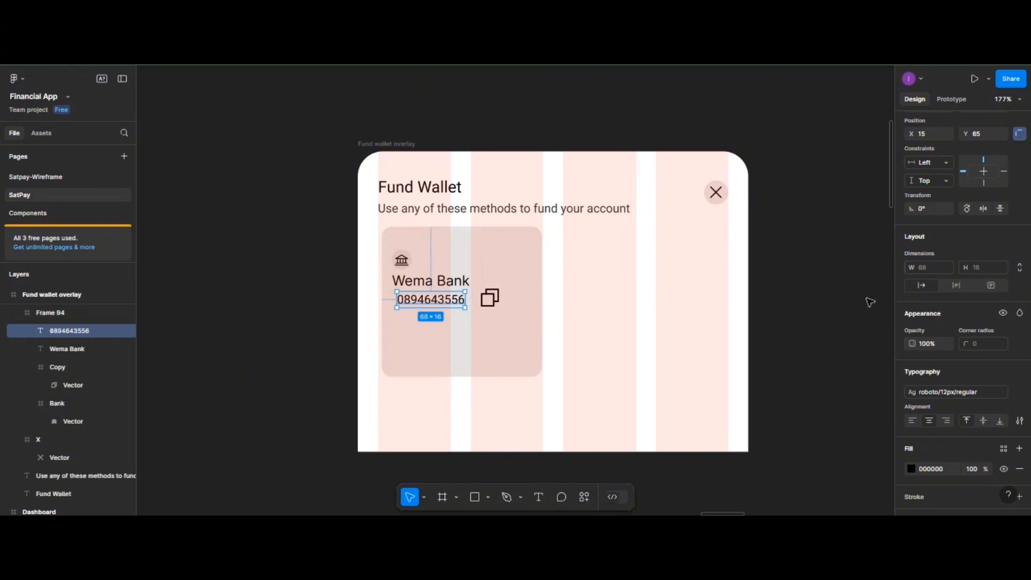
{"action": "left_click", "coordinate": [1019, 392]}
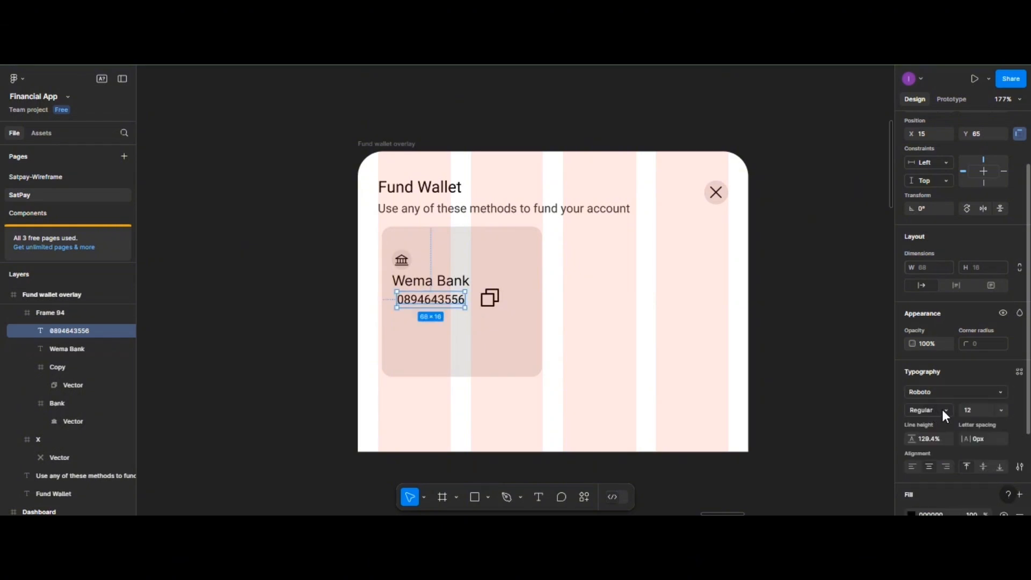
{"action": "left_click", "coordinate": [942, 409]}
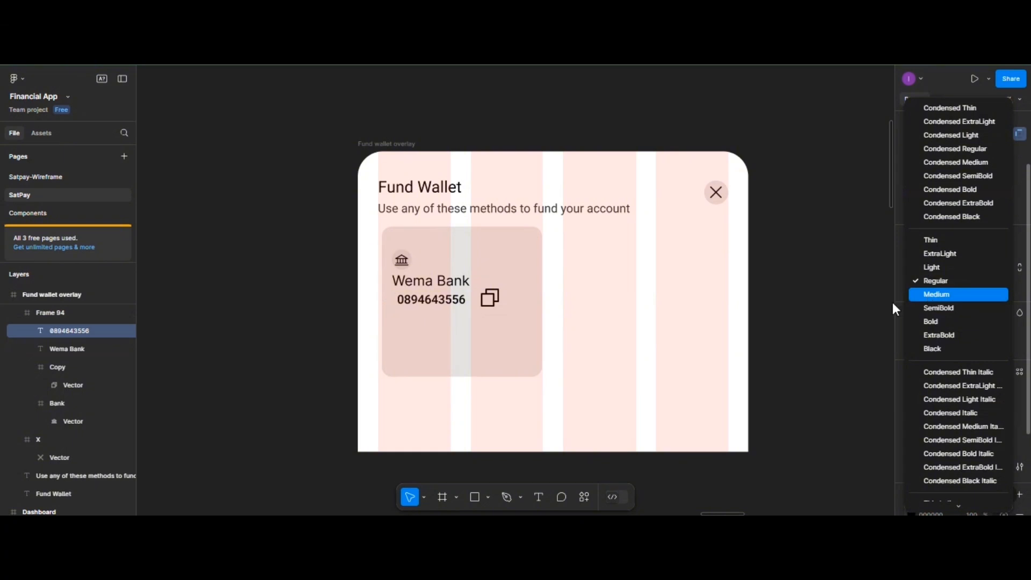
{"action": "left_click", "coordinate": [935, 294]}
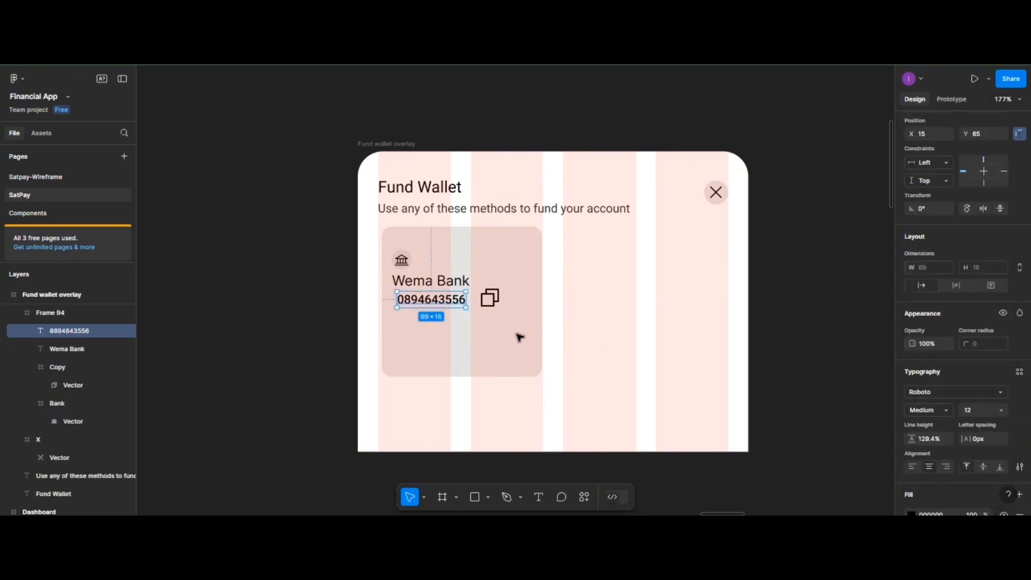
- Select the bank icon, Wema Bank label and account number together
{"action": "left_click", "coordinate": [411, 262]}
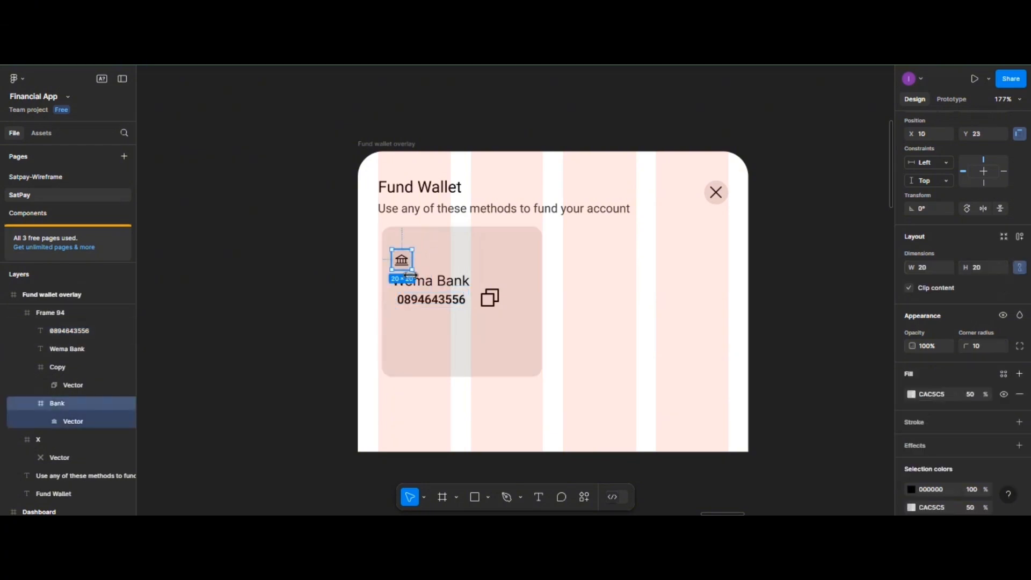
{"action": "left_click", "coordinate": [450, 302], "text": "shift"}
{"action": "left_click", "coordinate": [448, 300], "text": "shift"}
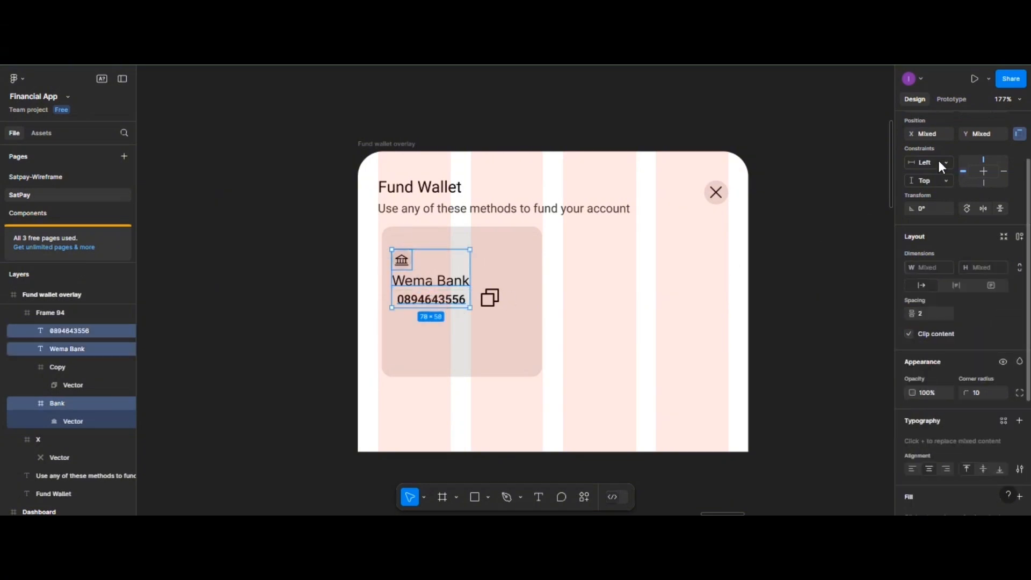
- Left-align the bank icon, label and account number at X 10, spaced 4 apart
{"action": "scroll", "coordinate": [943, 283], "scroll_direction": "up", "scroll_amount": 3}
{"action": "left_click", "coordinate": [913, 182]}
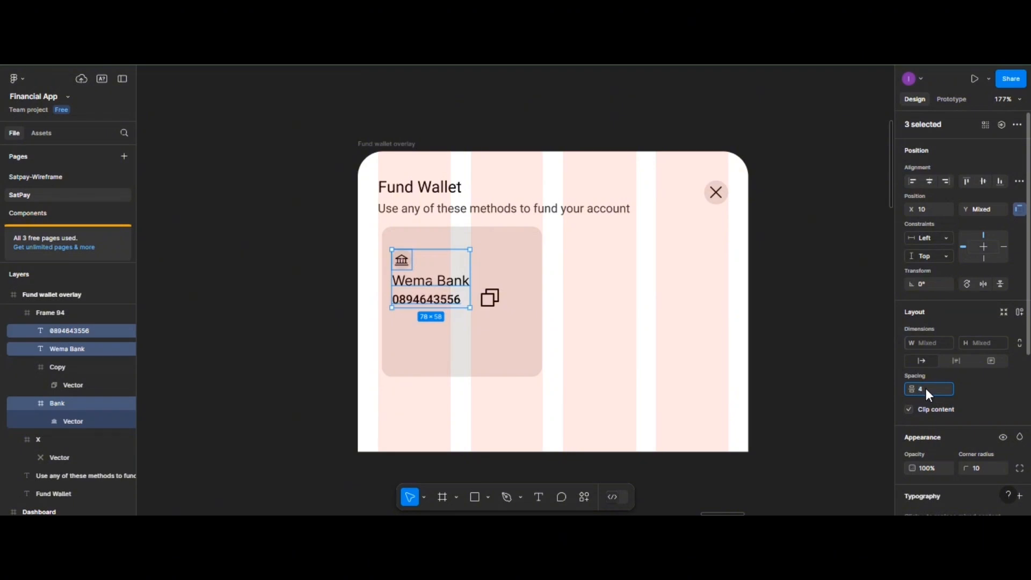
{"action": "left_click", "coordinate": [500, 259]}
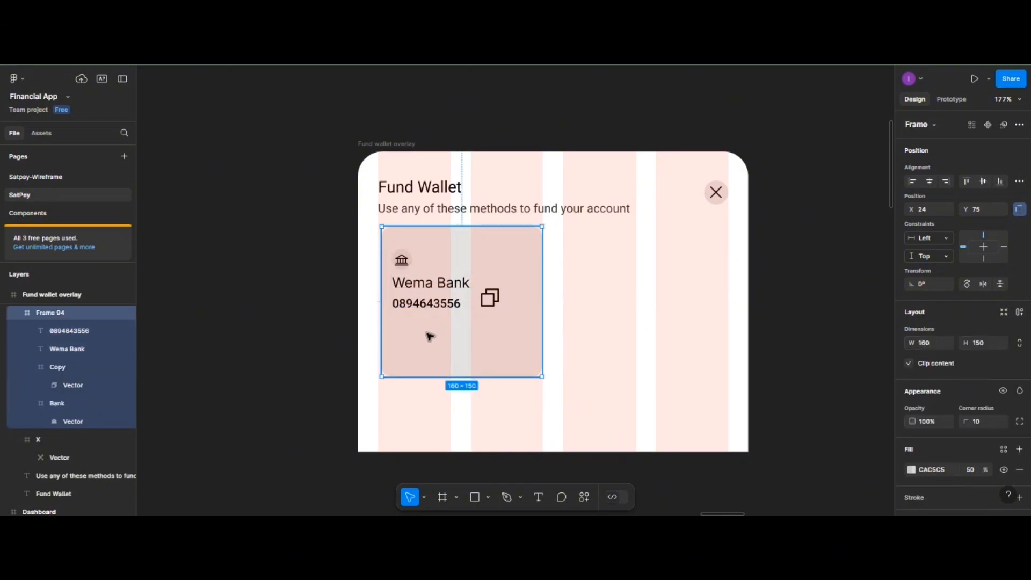
{"action": "left_click", "coordinate": [487, 460]}
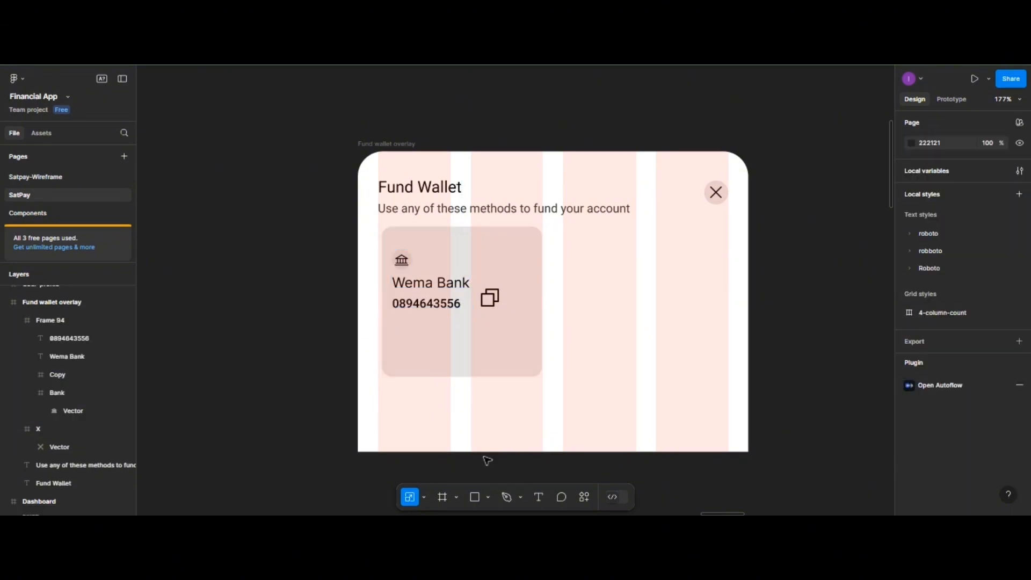
- Add a 'Copy' text label in the card and place it by the copy icon
{"action": "left_click", "coordinate": [541, 493]}
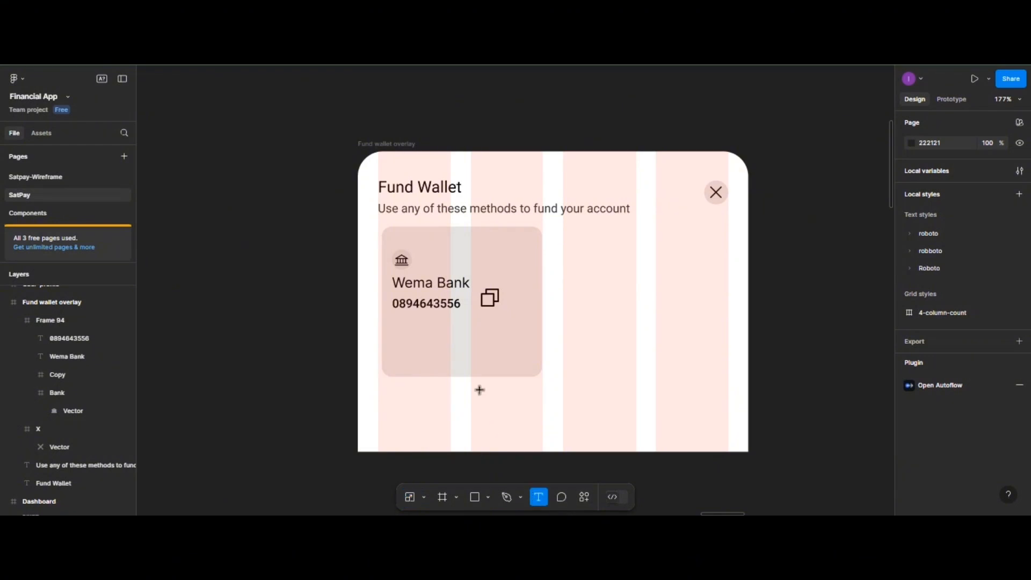
{"action": "left_click", "coordinate": [446, 342]}
{"action": "type", "text": "copy"}
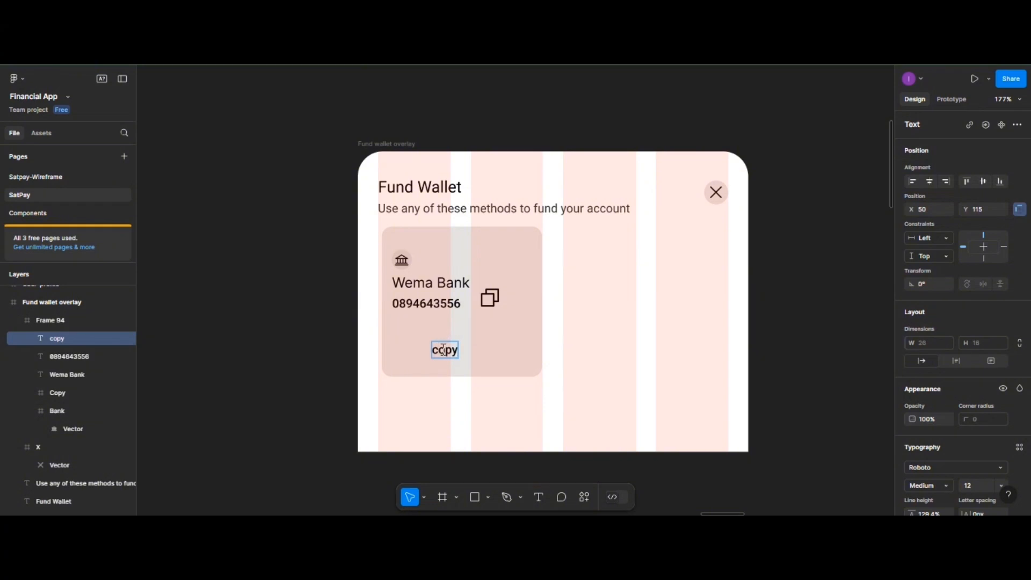
{"action": "key", "text": "BackSpace"}
{"action": "type", "text": "C"}
{"action": "key", "text": "Escape"}
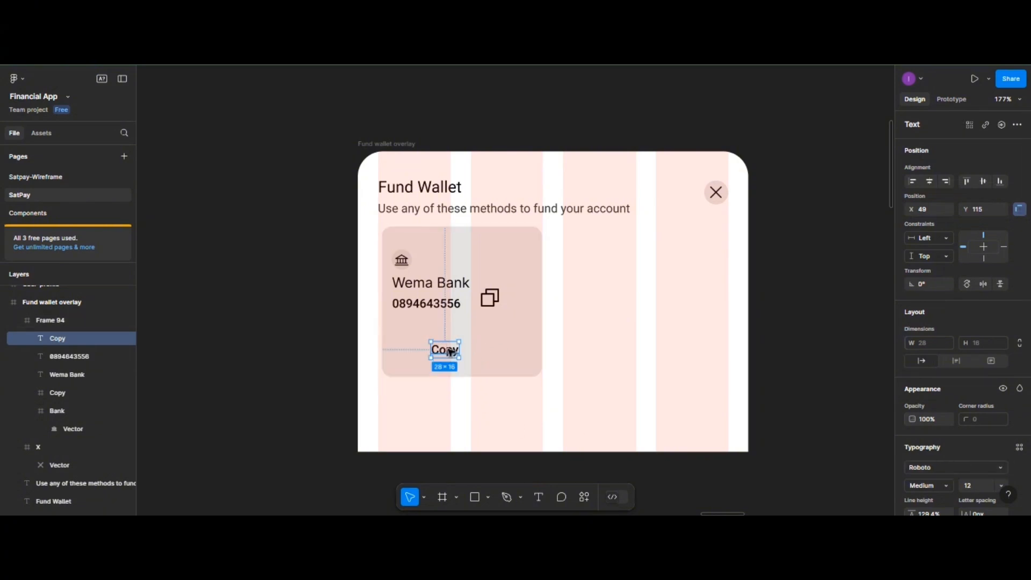
{"action": "left_click_drag", "start_coordinate": [449, 352], "coordinate": [462, 345]}
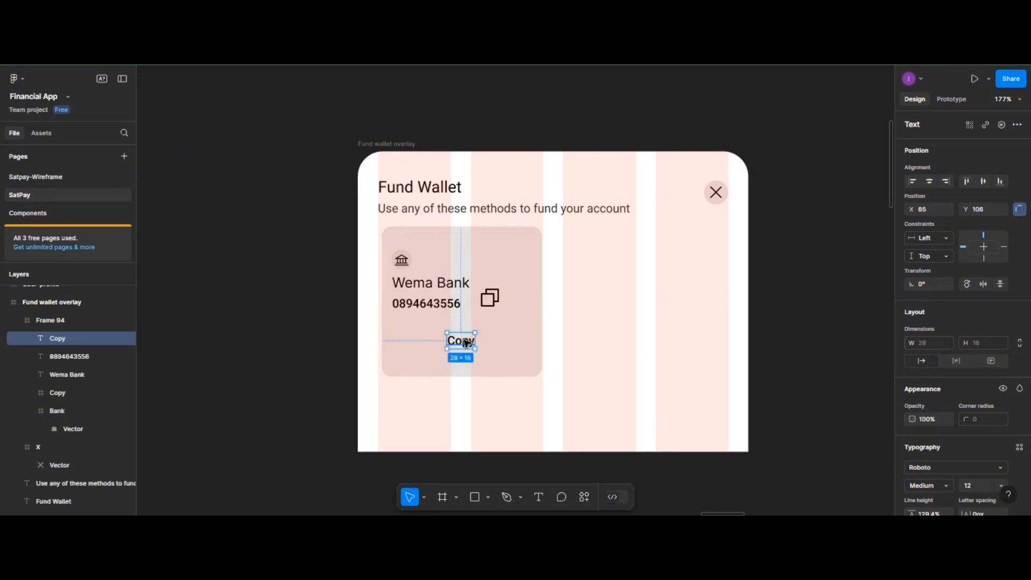
{"action": "left_click", "coordinate": [490, 298]}
- Scale the copy icon to 16 px and move it with the Copy label to the card's centre
{"action": "left_click", "coordinate": [455, 496]}
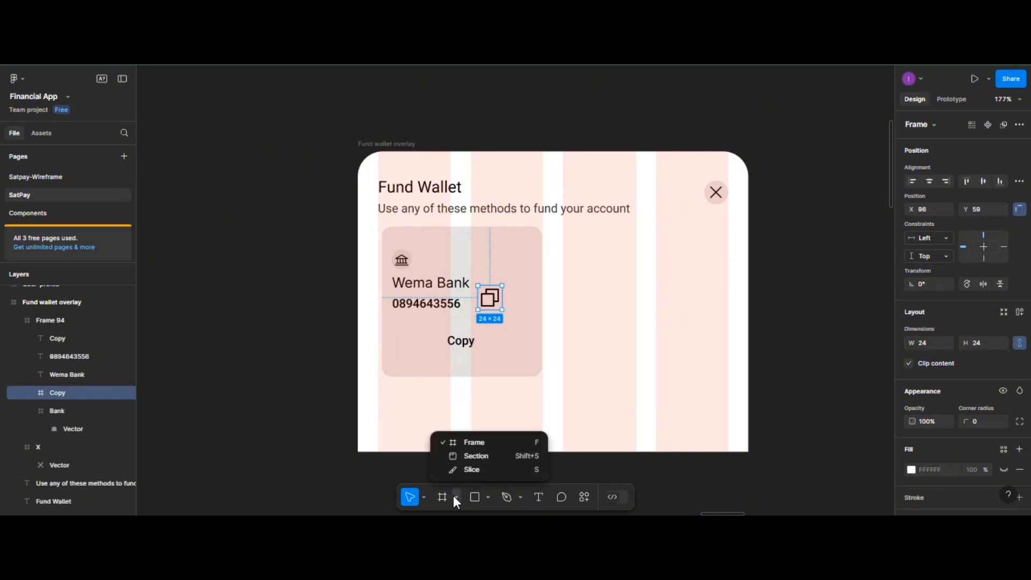
{"action": "left_click", "coordinate": [424, 496]}
{"action": "left_click", "coordinate": [467, 470]}
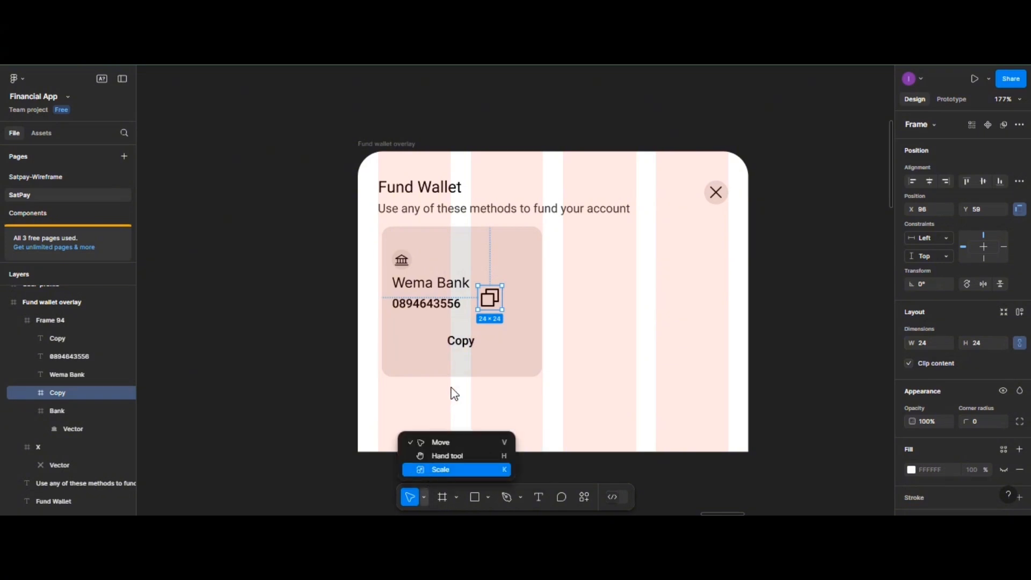
{"action": "left_click_drag", "start_coordinate": [501, 286], "coordinate": [436, 342]}
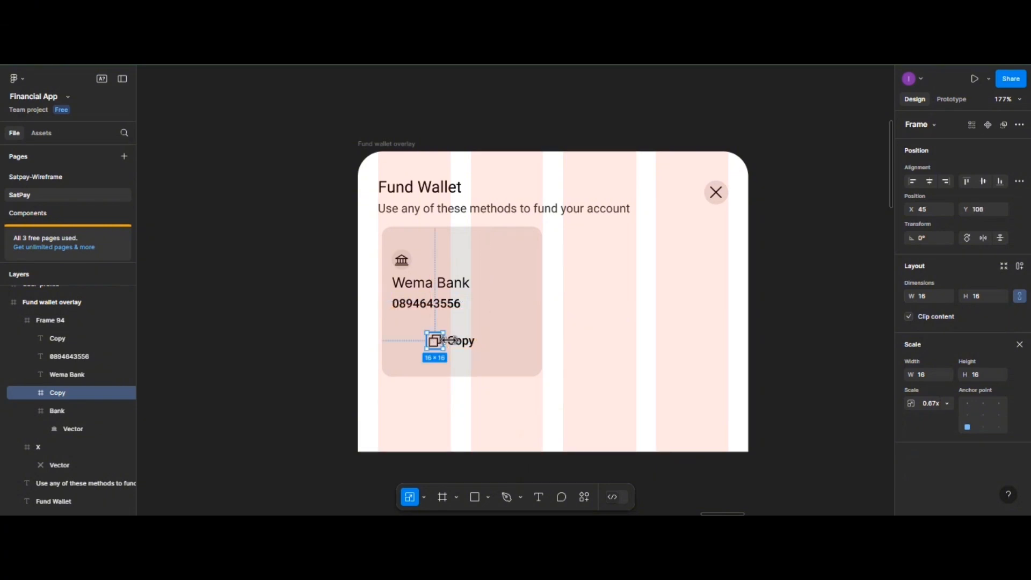
{"action": "left_click", "coordinate": [460, 342], "text": "shift"}
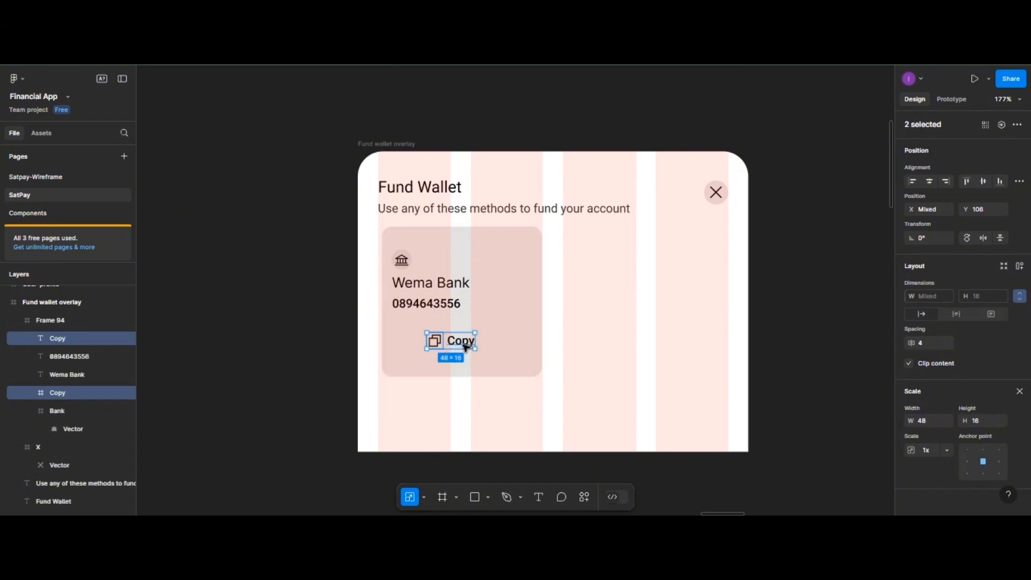
{"action": "left_click_drag", "start_coordinate": [459, 346], "coordinate": [467, 344]}
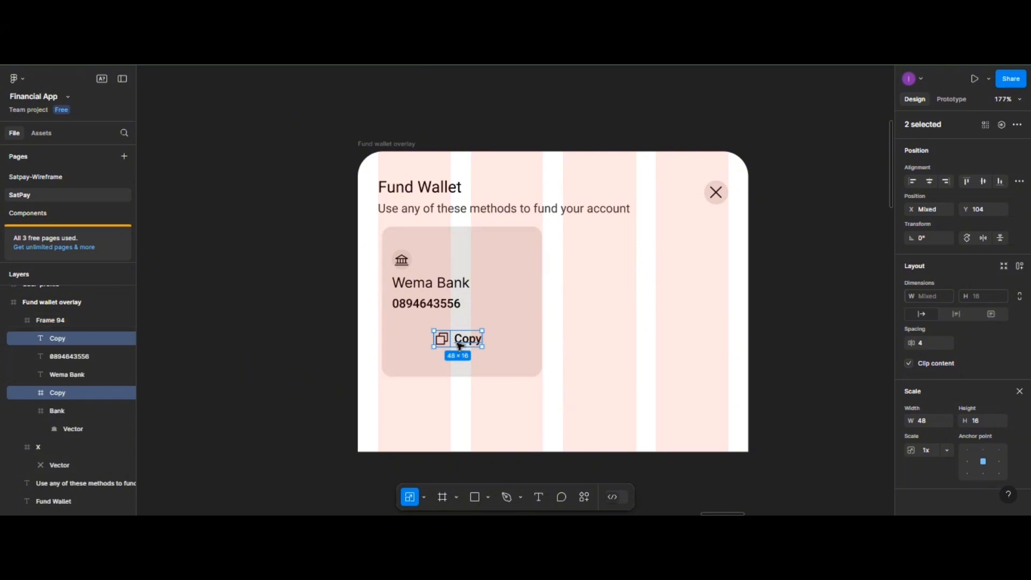
- Space the copy icon and Copy label evenly side by side
{"action": "left_click", "coordinate": [493, 342]}
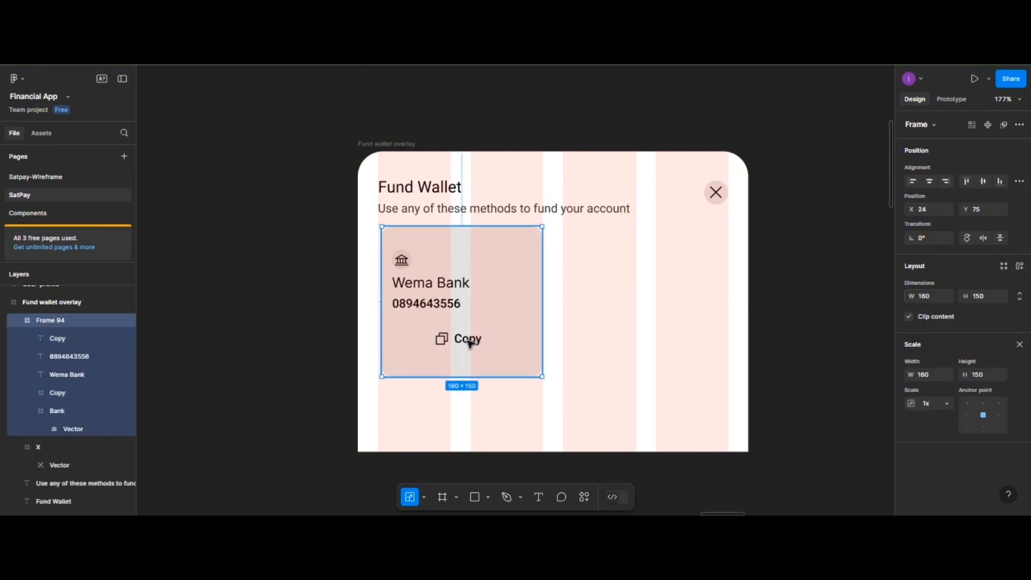
{"action": "left_click", "coordinate": [469, 343]}
{"action": "left_click", "coordinate": [441, 340], "text": "shift"}
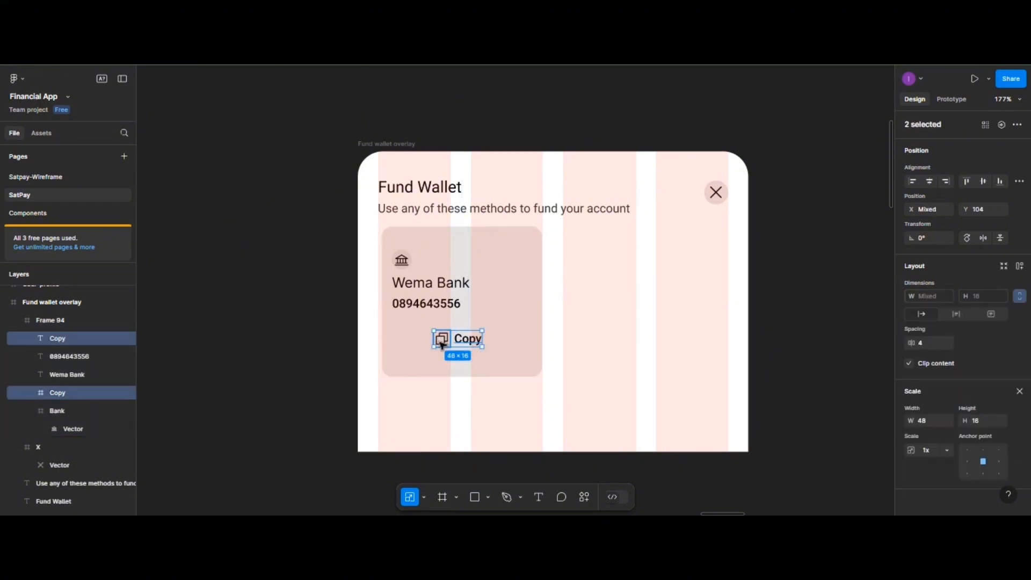
{"action": "left_click", "coordinate": [1020, 183]}
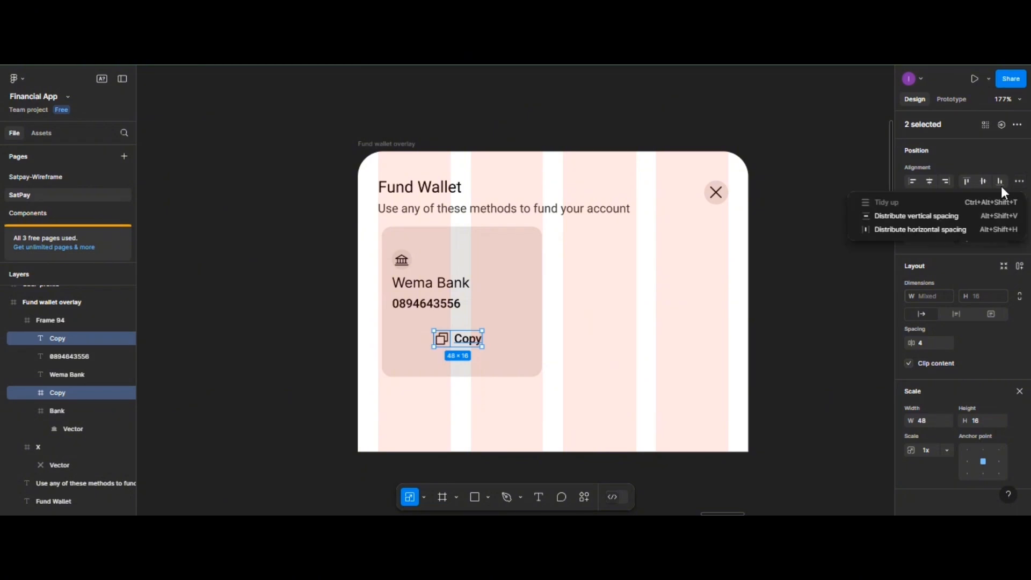
{"action": "left_click", "coordinate": [920, 226]}
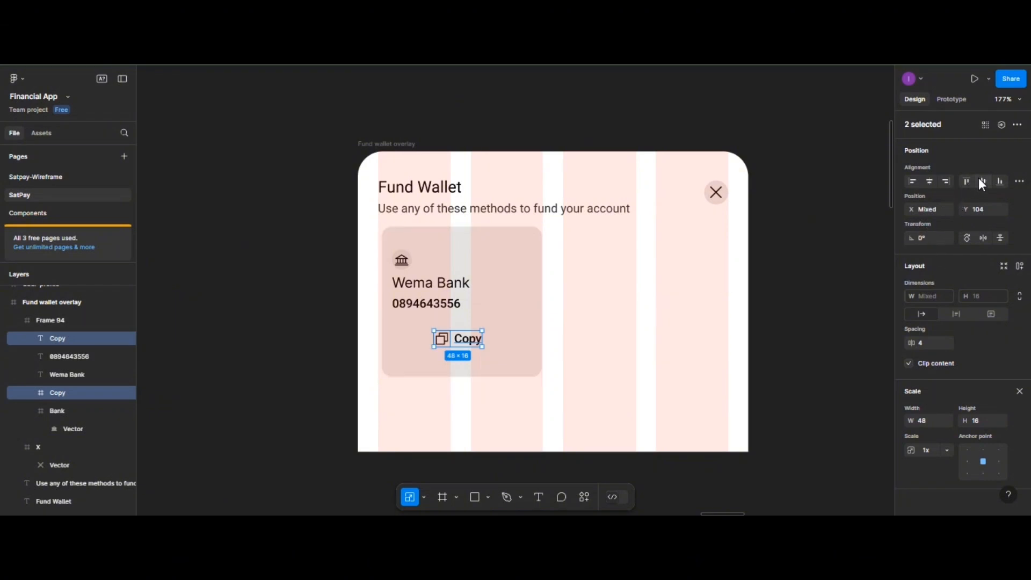
{"action": "left_click", "coordinate": [1019, 181]}
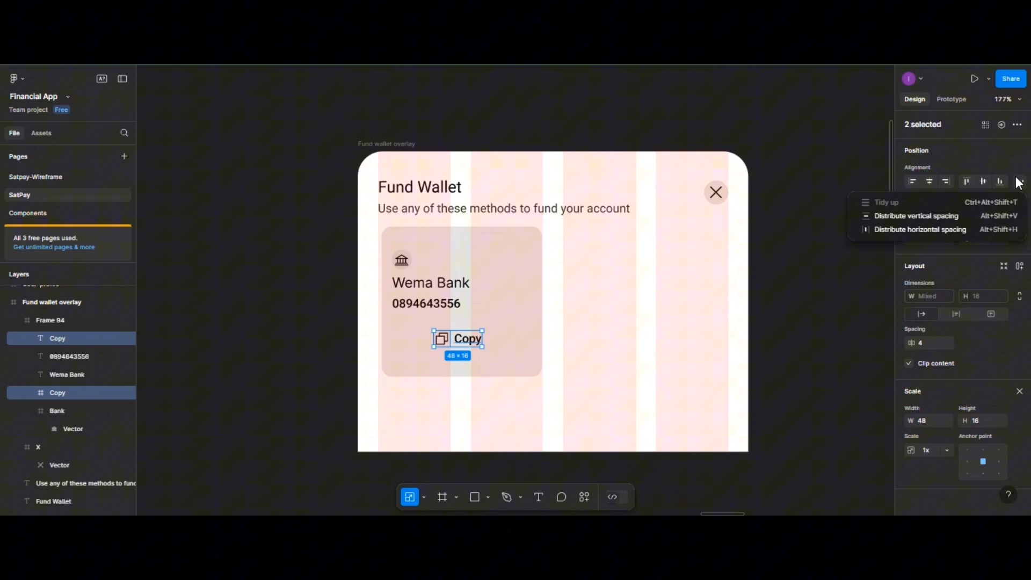
{"action": "left_click", "coordinate": [948, 226]}
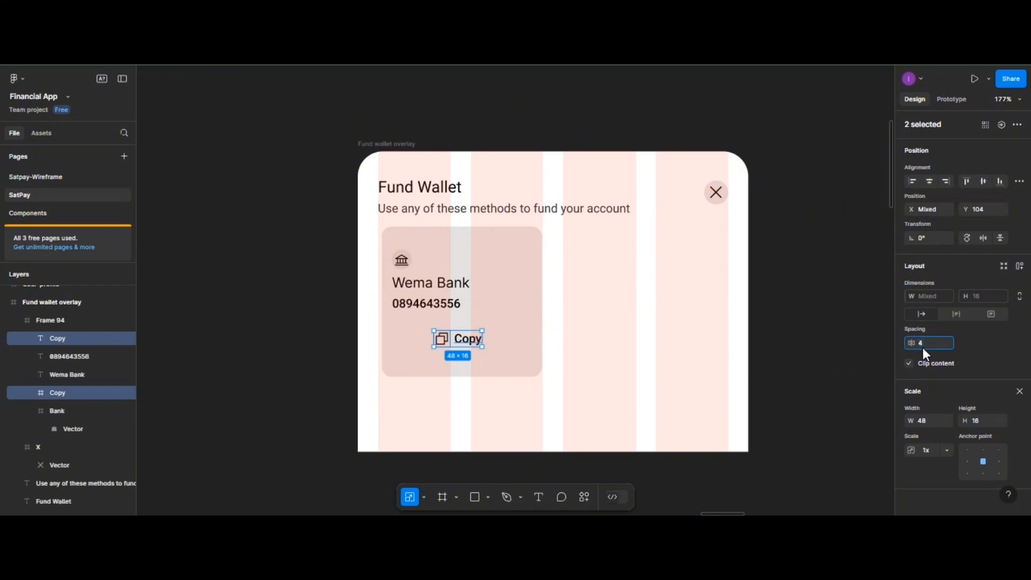
- Group the copy icon and Copy label into one frame with Ctrl+G
{"action": "left_click", "coordinate": [497, 339]}
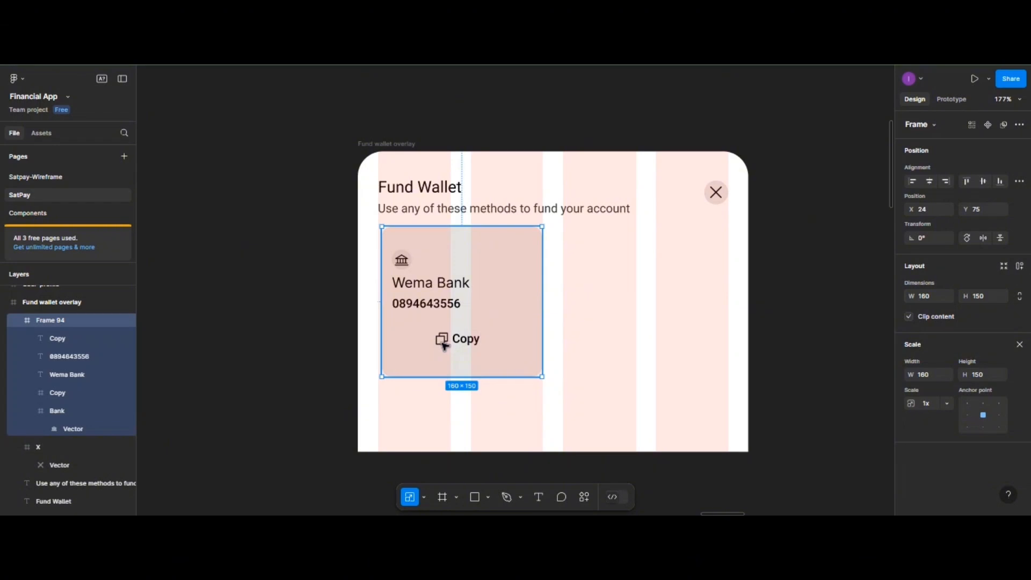
{"action": "left_click", "coordinate": [470, 342], "text": "shift"}
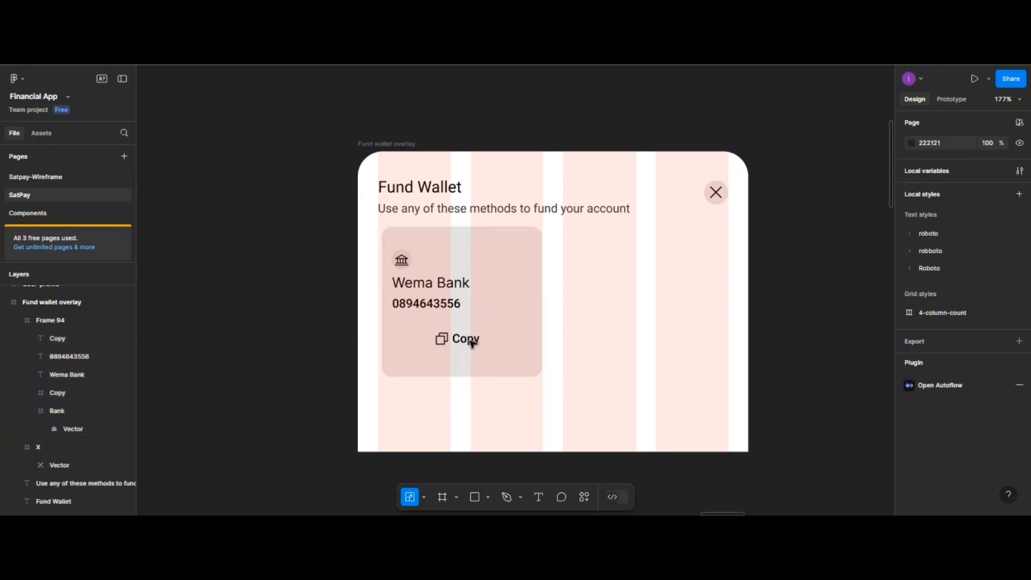
{"action": "left_click", "coordinate": [470, 343]}
{"action": "double_click", "coordinate": [470, 342]}
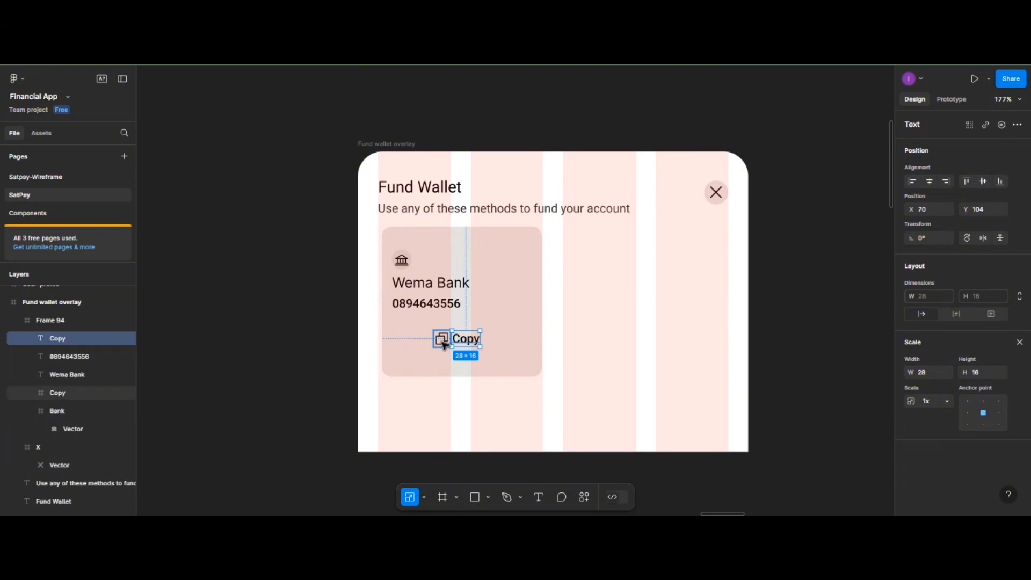
{"action": "left_click", "coordinate": [442, 343], "text": "shift"}
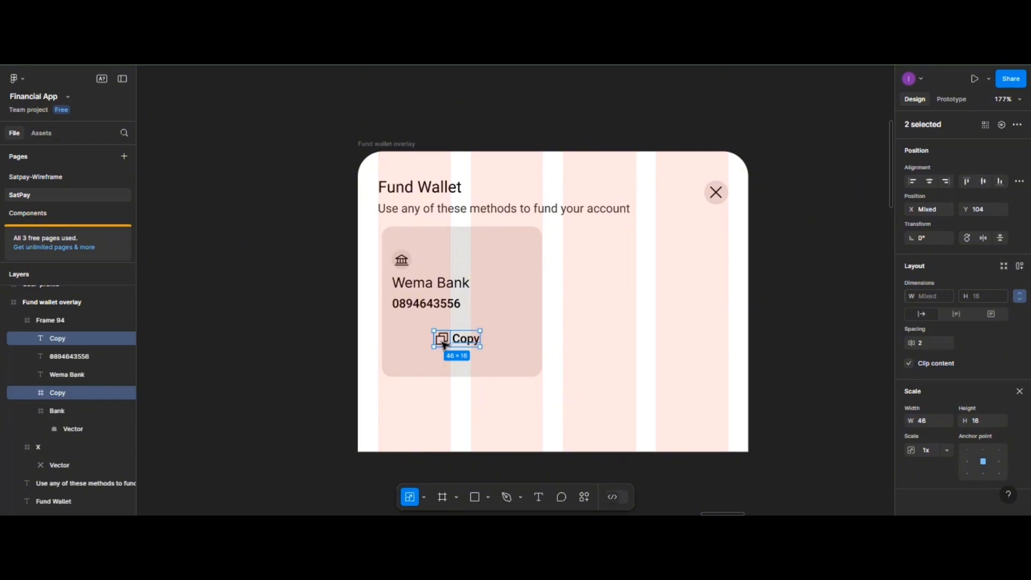
{"action": "key", "text": "ctrl+g"}
- Draw a box below the account number and fill it grey CAC5C5 at 50% opacity
{"action": "mouse_move", "coordinate": [413, 330]}
{"action": "left_mouse_down"}
{"action": "mouse_move", "coordinate": [526, 355]}
{"action": "mouse_move", "coordinate": [488, 345]}
{"action": "left_mouse_up"}
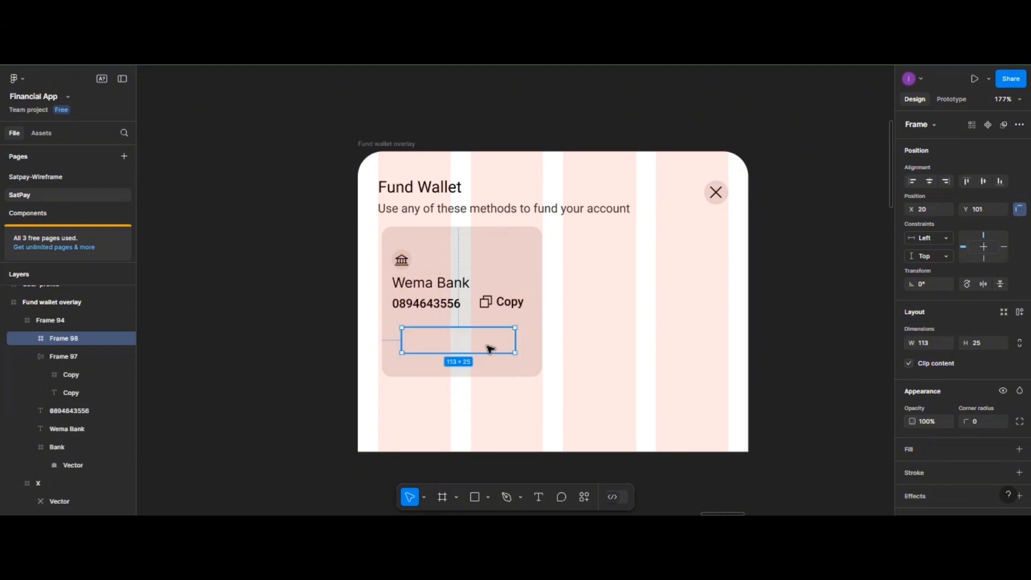
{"action": "left_click", "coordinate": [906, 450]}
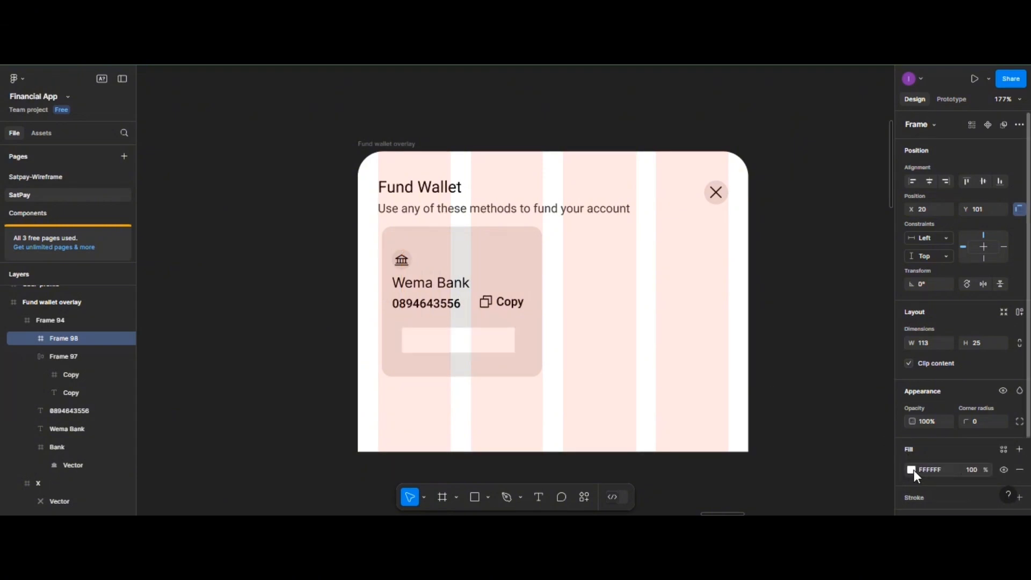
{"action": "left_click", "coordinate": [911, 470]}
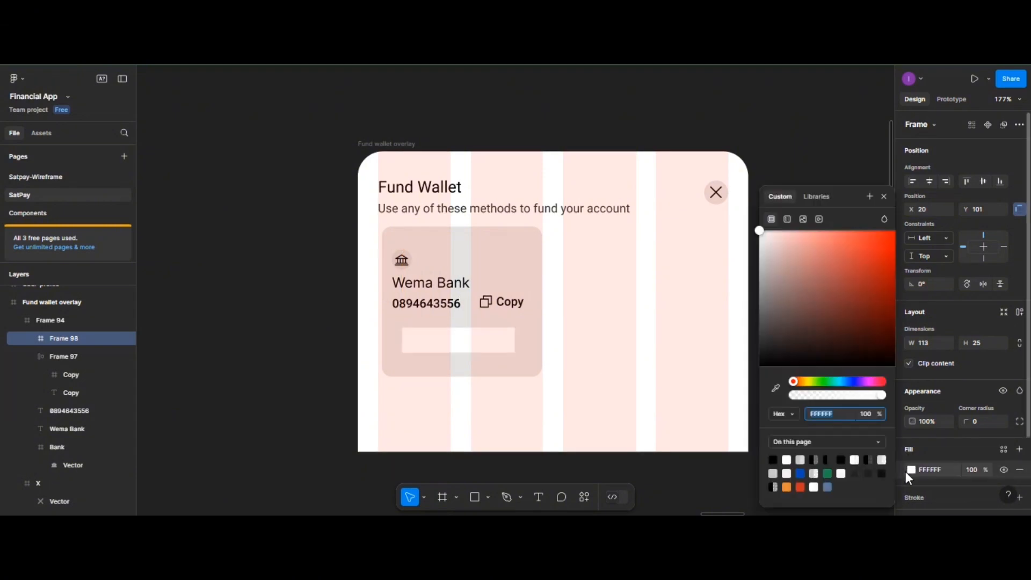
{"action": "left_click", "coordinate": [799, 460]}
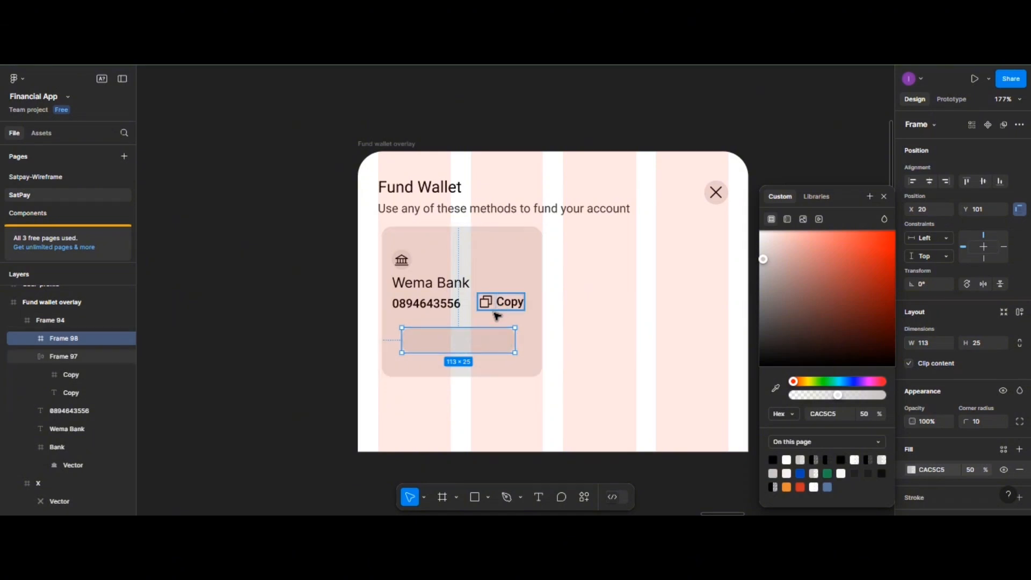
- Move the copy icon-and-label group into the grey box and centre it horizontally and vertically
{"action": "left_click_drag", "start_coordinate": [497, 315], "coordinate": [462, 344]}
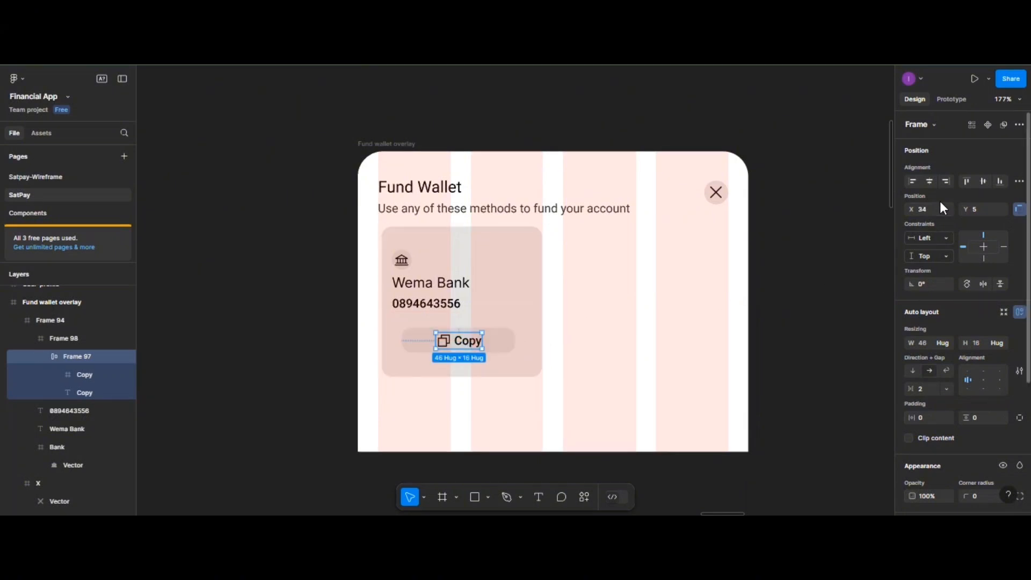
{"action": "left_click", "coordinate": [930, 181]}
{"action": "left_click", "coordinate": [983, 181]}
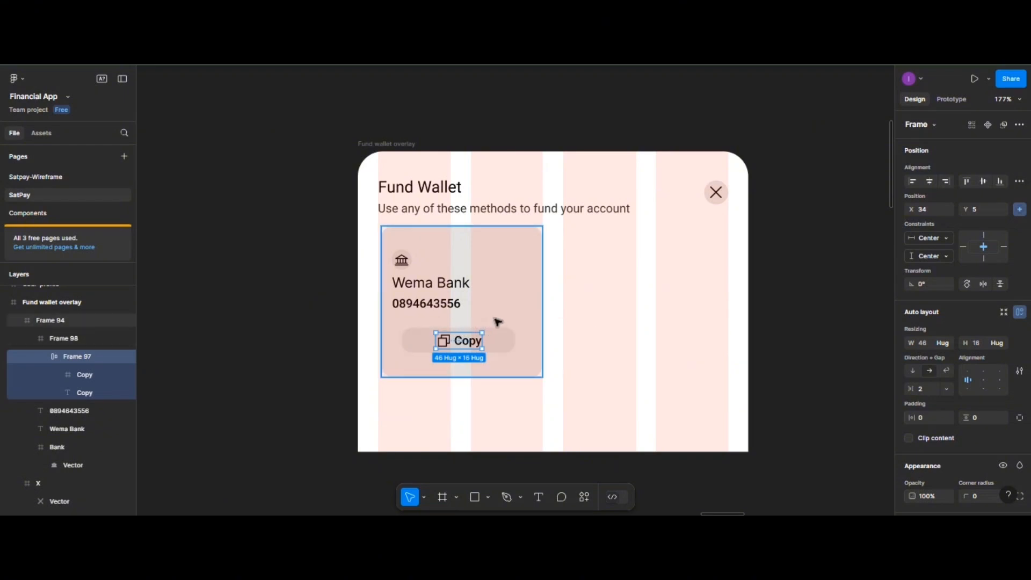
{"action": "left_click", "coordinate": [471, 342]}
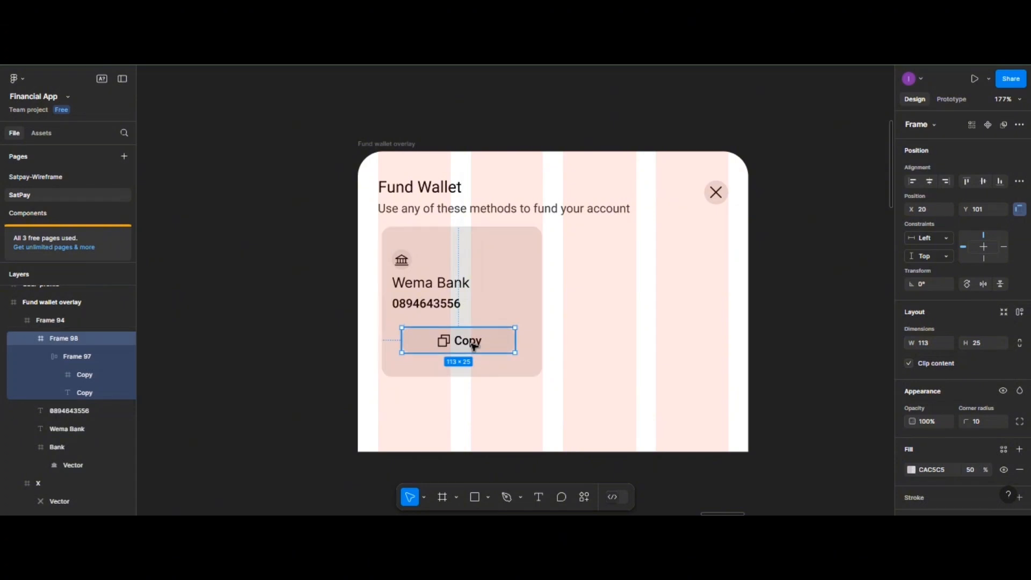
- Switch the Copy label text from Roboto Medium to Roboto Regular
{"action": "double_click", "coordinate": [472, 347]}
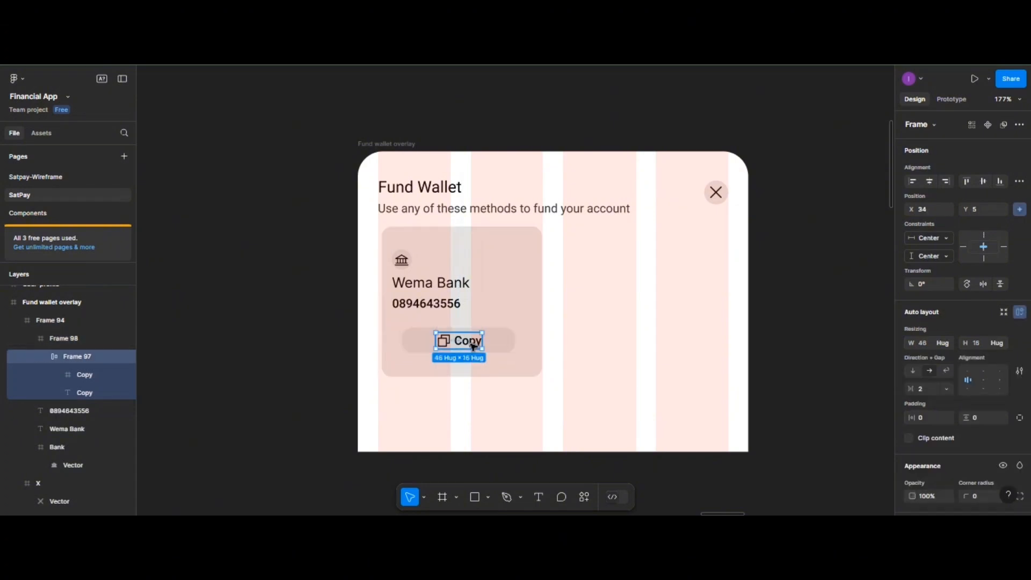
{"action": "left_click", "coordinate": [472, 346]}
{"action": "double_click", "coordinate": [469, 342]}
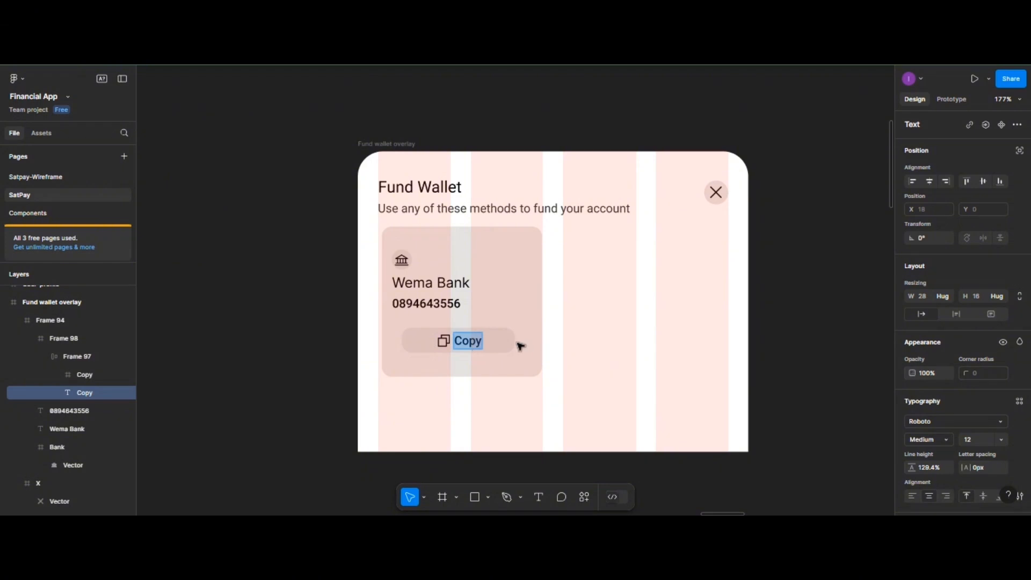
{"action": "key", "text": "Escape"}
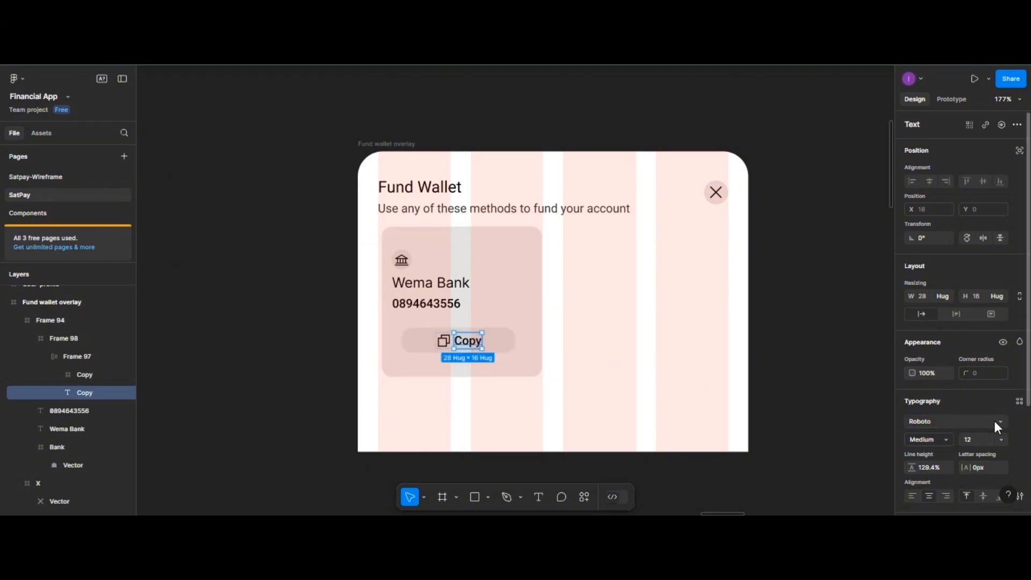
{"action": "left_click", "coordinate": [947, 439]}
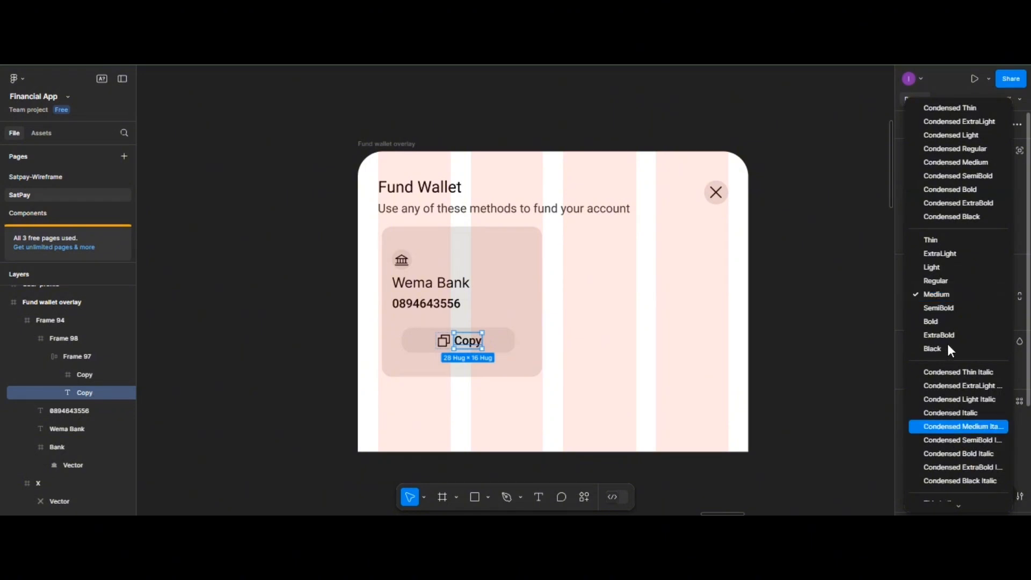
{"action": "left_click", "coordinate": [933, 282]}
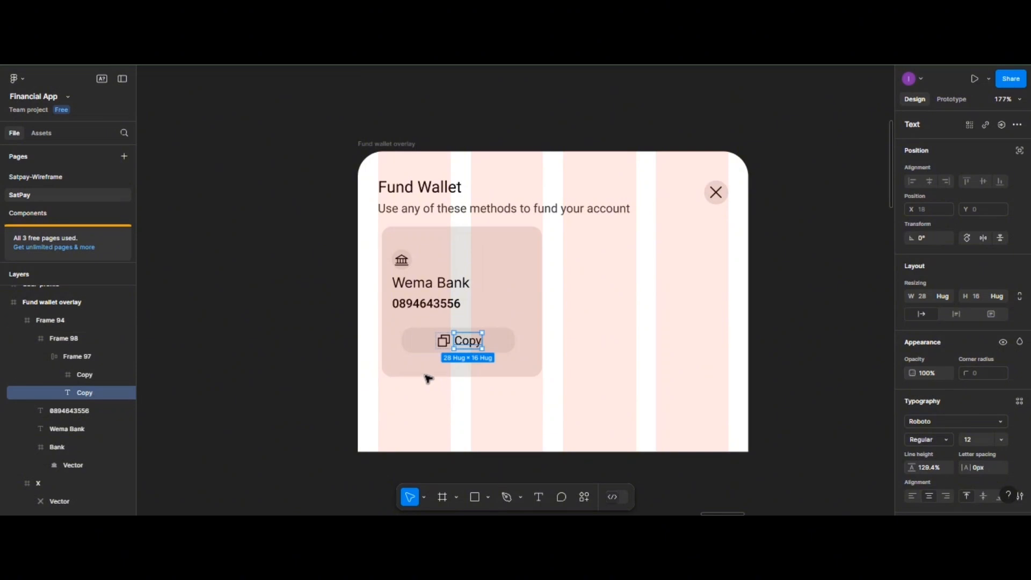
{"action": "left_click", "coordinate": [422, 344]}
{"action": "scroll", "coordinate": [420, 344], "scroll_direction": "up", "scroll_amount": 5}
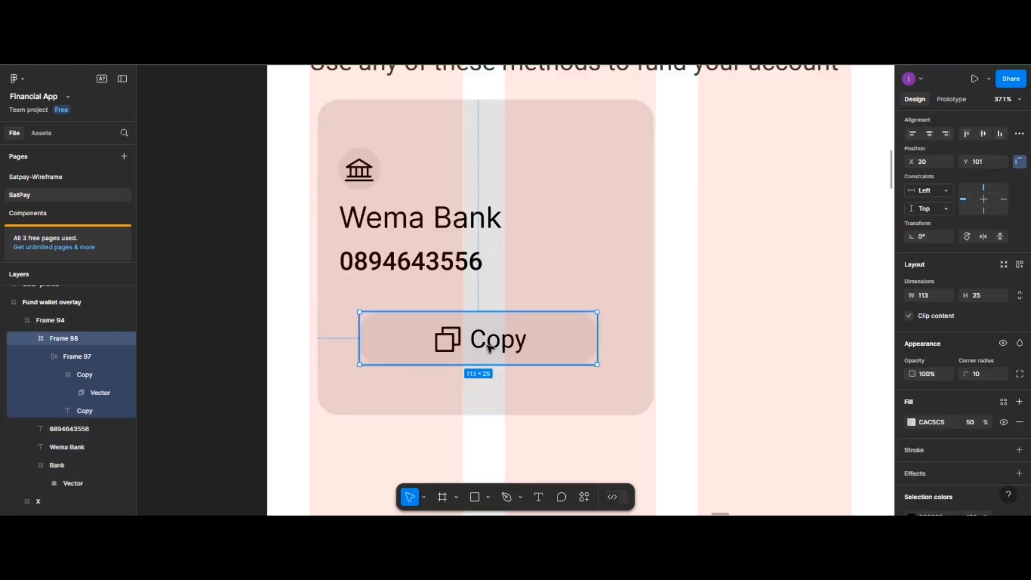
- Align the Copy button to the card's left edge, nudging it slightly right
{"action": "left_click", "coordinate": [912, 134]}
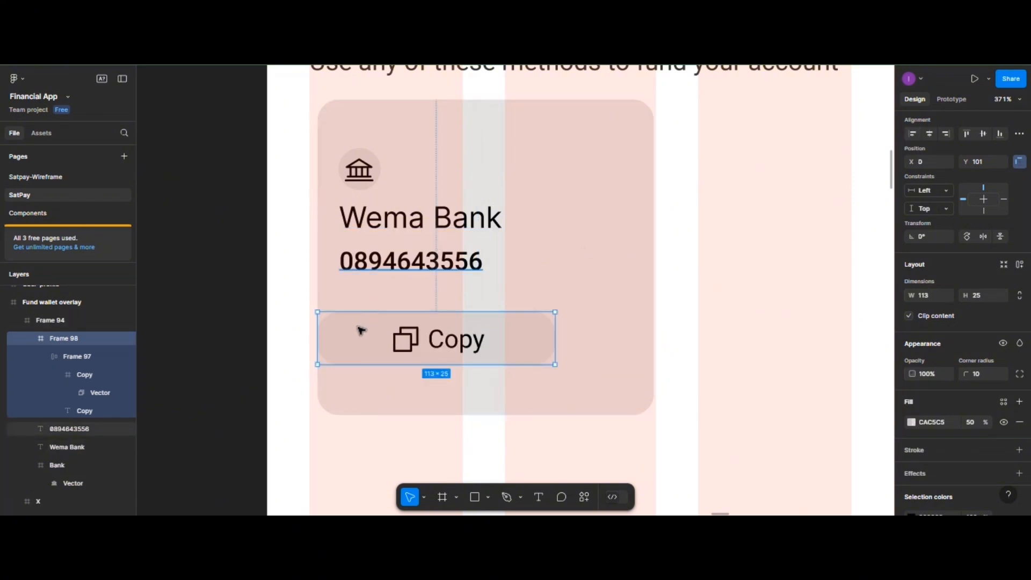
{"action": "mouse_move", "coordinate": [358, 339]}
{"action": "left_mouse_down"}
{"action": "mouse_move", "coordinate": [387, 341]}
{"action": "mouse_move", "coordinate": [376, 341]}
{"action": "left_mouse_up"}
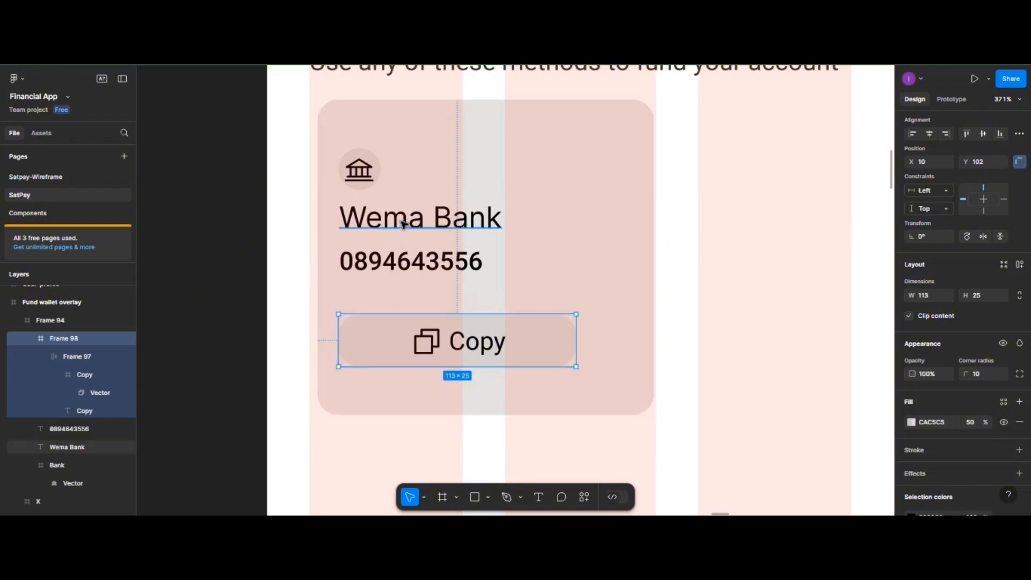
{"action": "left_click", "coordinate": [403, 222]}
{"action": "double_click", "coordinate": [482, 220]}
{"action": "key", "text": "Escape"}
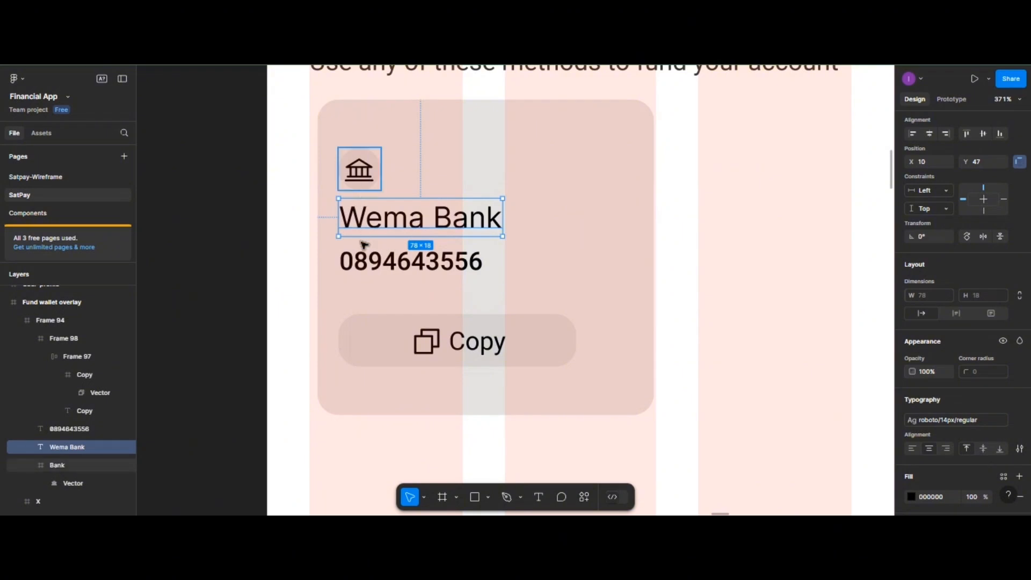
- Set the spacing between the account number and the Copy button to 15
{"action": "left_click", "coordinate": [373, 330]}
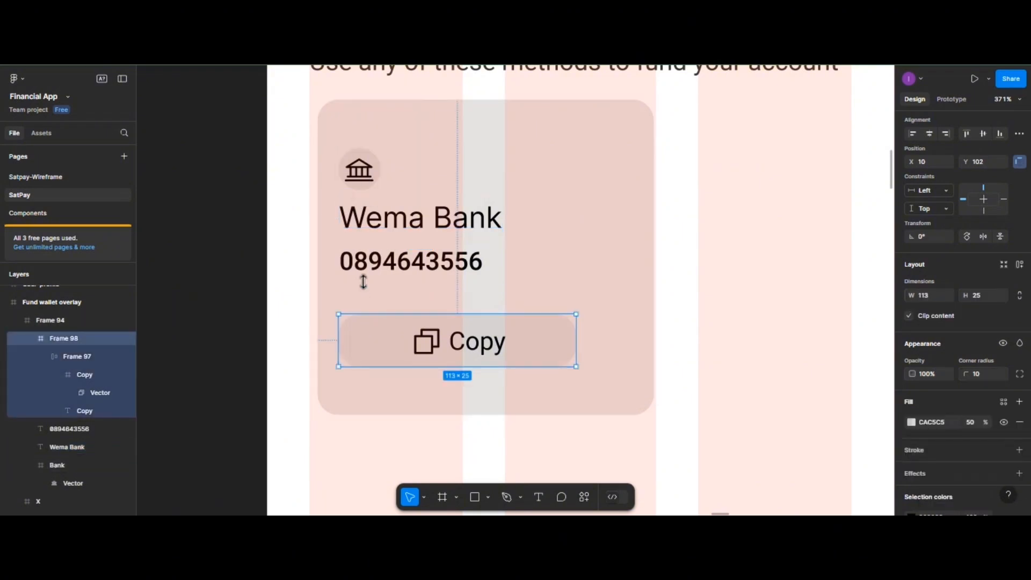
{"action": "left_click", "coordinate": [368, 268], "text": "shift"}
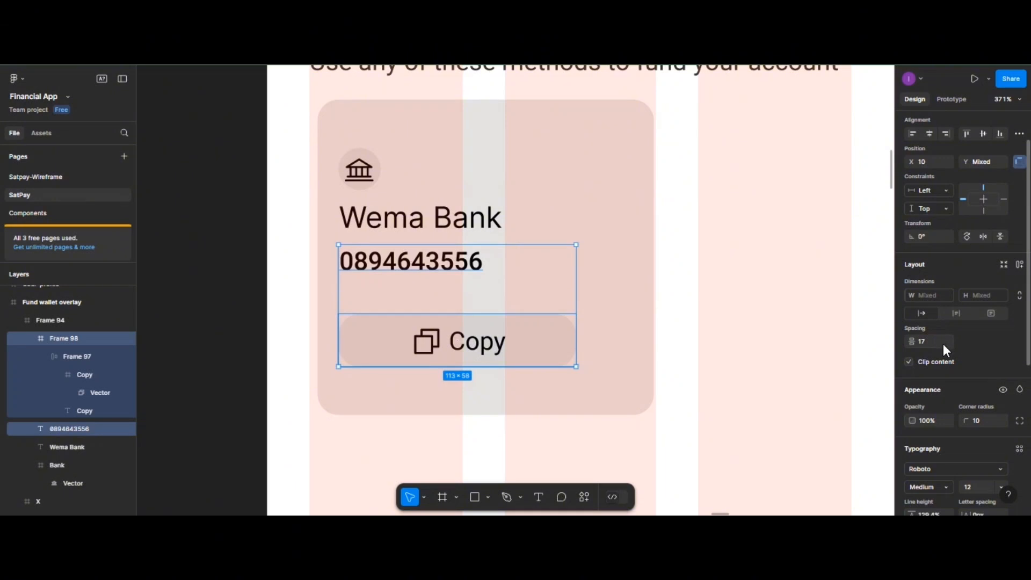
{"action": "scroll", "coordinate": [945, 350], "scroll_direction": "up", "scroll_amount": 2}
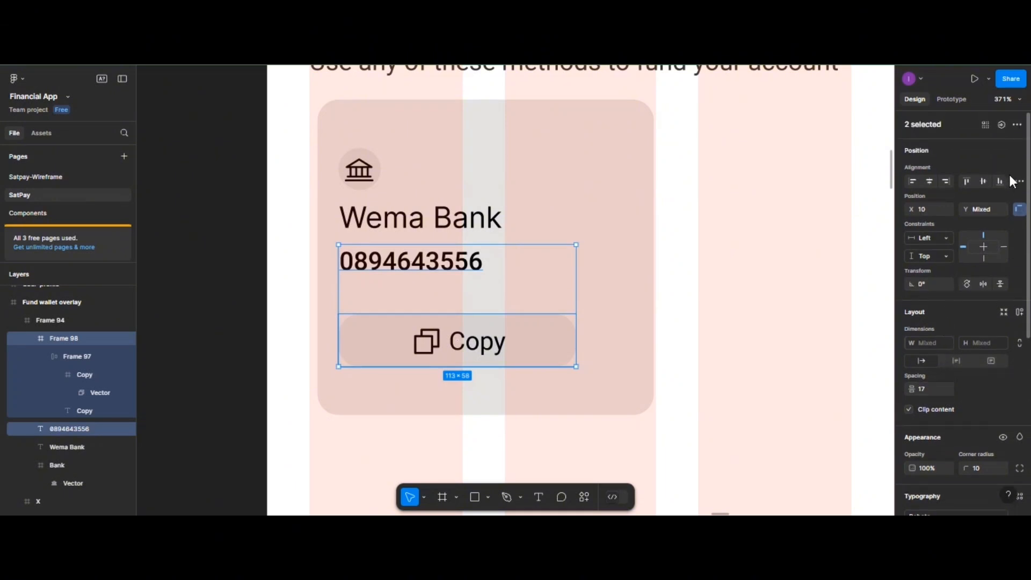
{"action": "left_click", "coordinate": [1018, 181]}
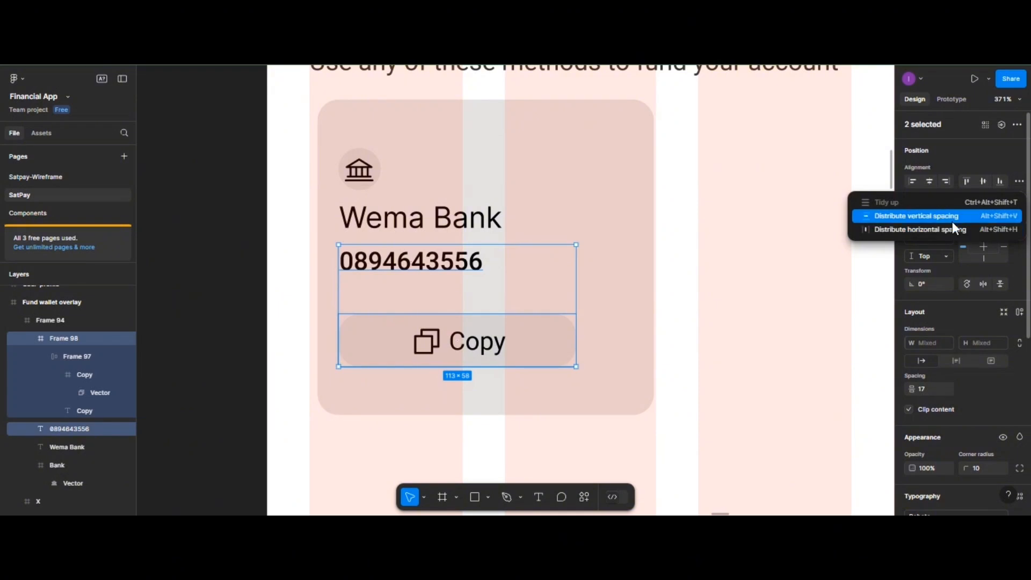
{"action": "left_click", "coordinate": [951, 221]}
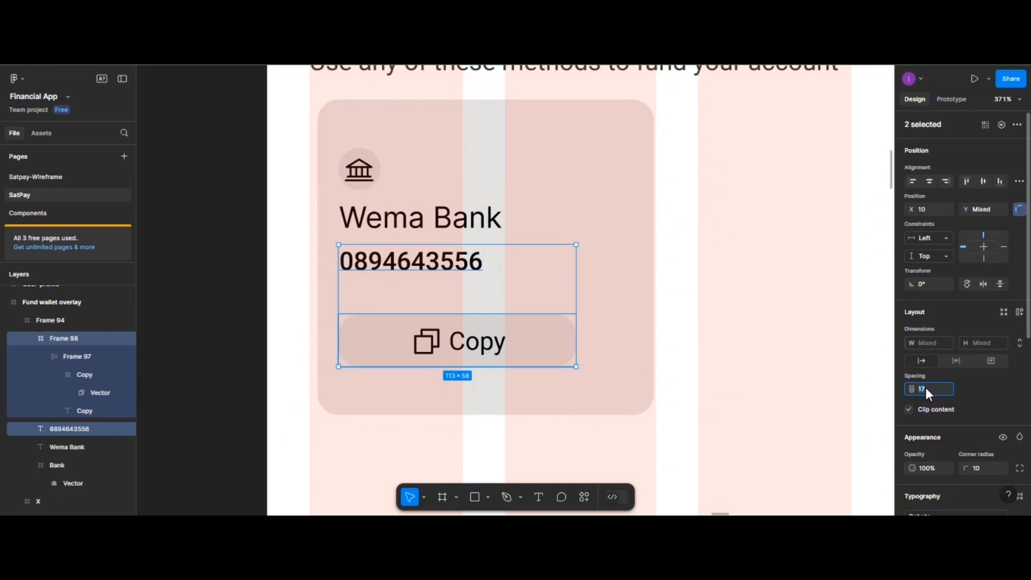
{"action": "key", "text": "Return"}
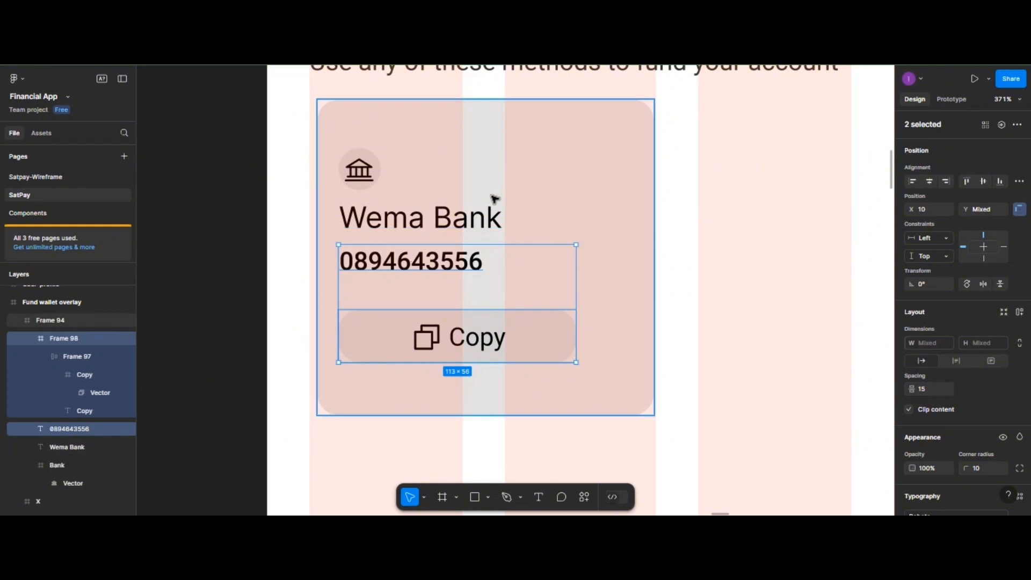
{"action": "scroll", "coordinate": [474, 222], "scroll_direction": "down", "scroll_amount": 6}
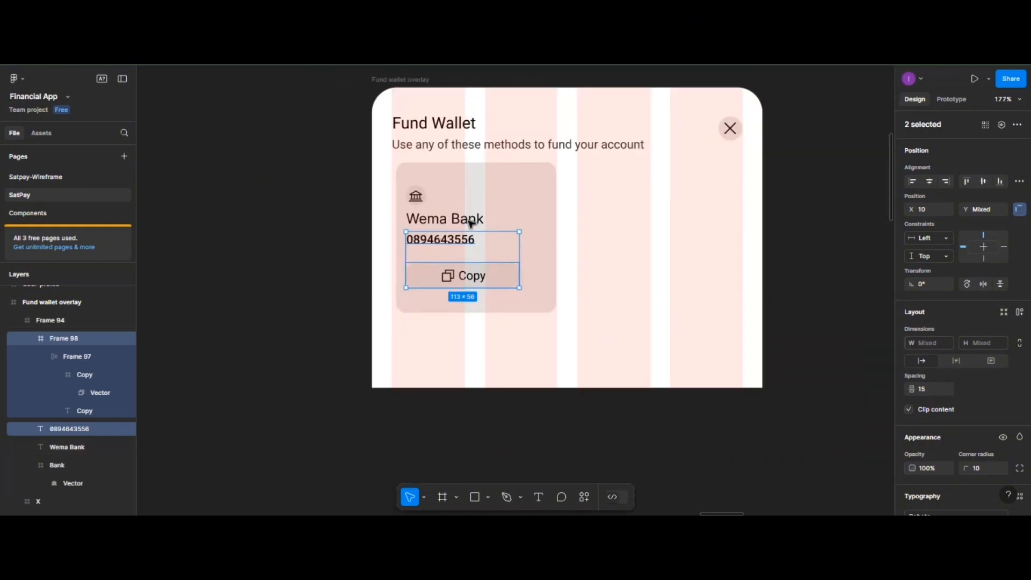
- Group the bank icon, Wema Bank name and account number together
{"action": "left_click", "coordinate": [417, 252]}
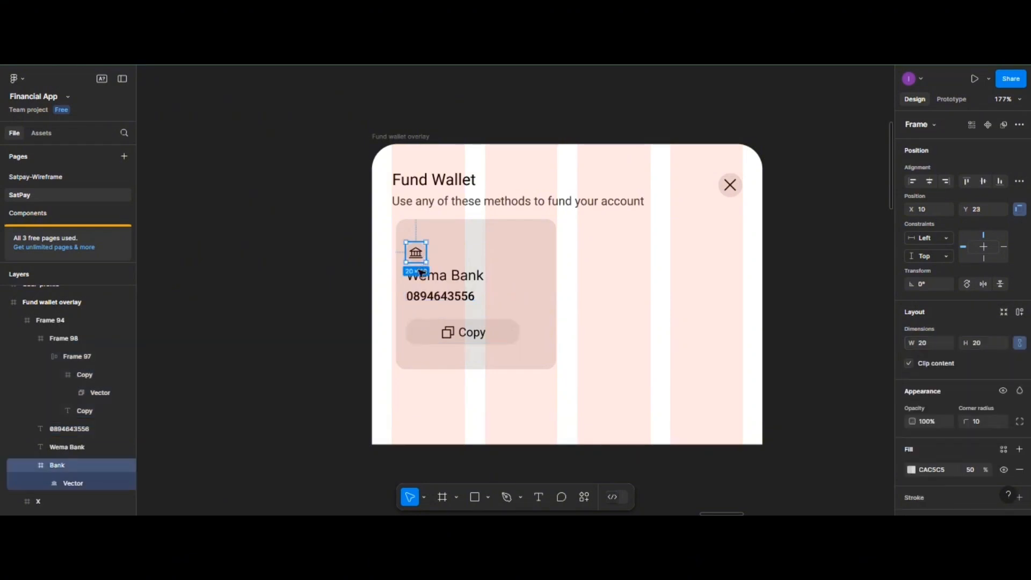
{"action": "left_click", "coordinate": [435, 280], "text": "shift"}
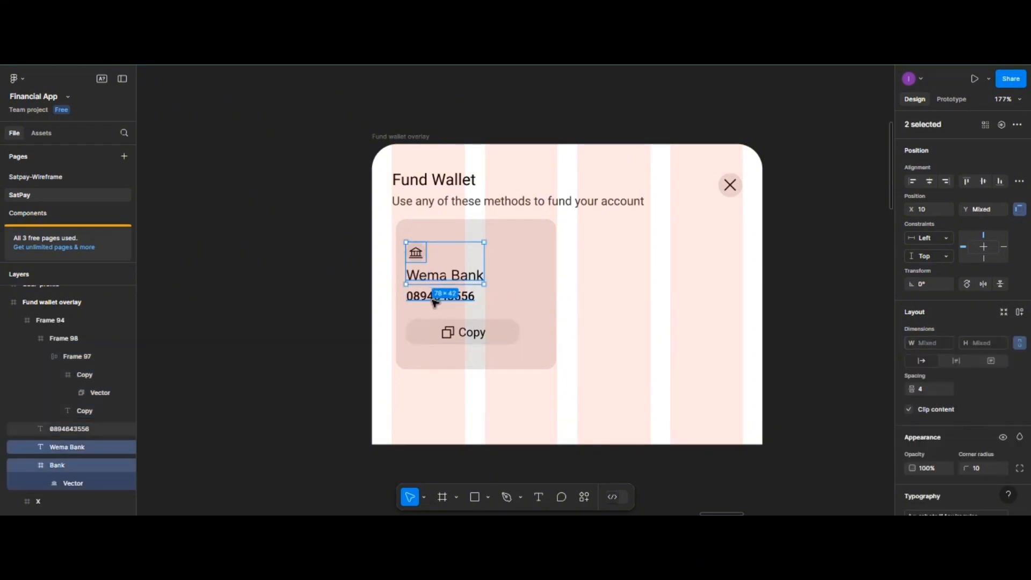
{"action": "left_click", "coordinate": [434, 299], "text": "shift"}
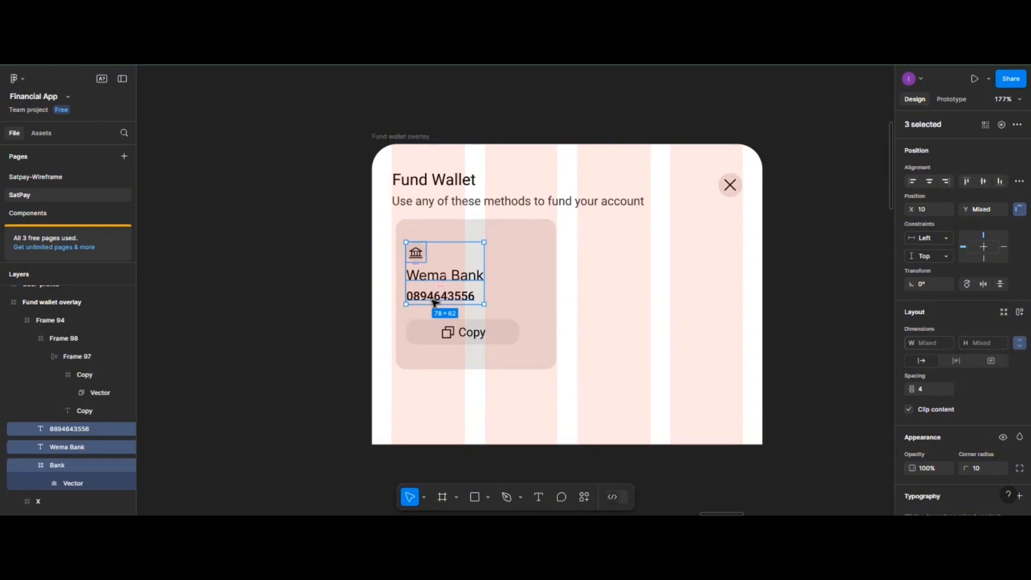
{"action": "key", "text": "ctrl+g"}
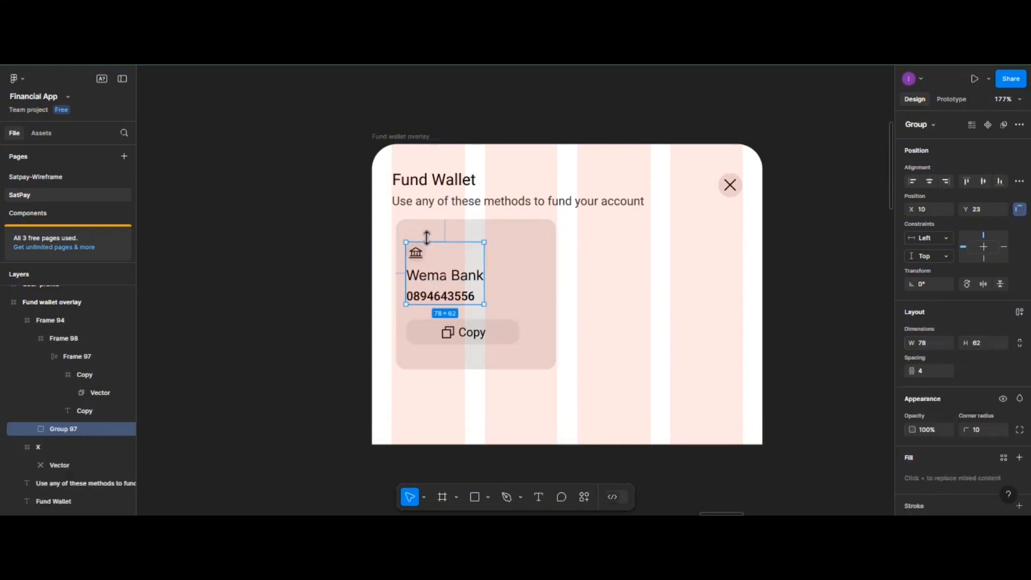
- Rename Group 97 to 'Bank details' and the card frame to 'Bank'
{"action": "double_click", "coordinate": [73, 429]}
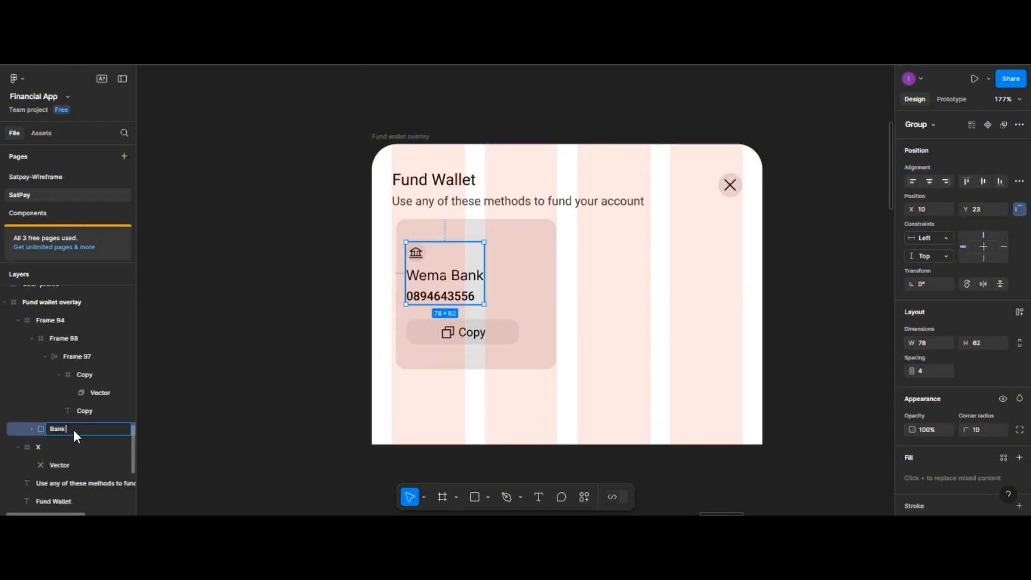
{"action": "type", "text": "Bank details"}
{"action": "left_click", "coordinate": [539, 251]}
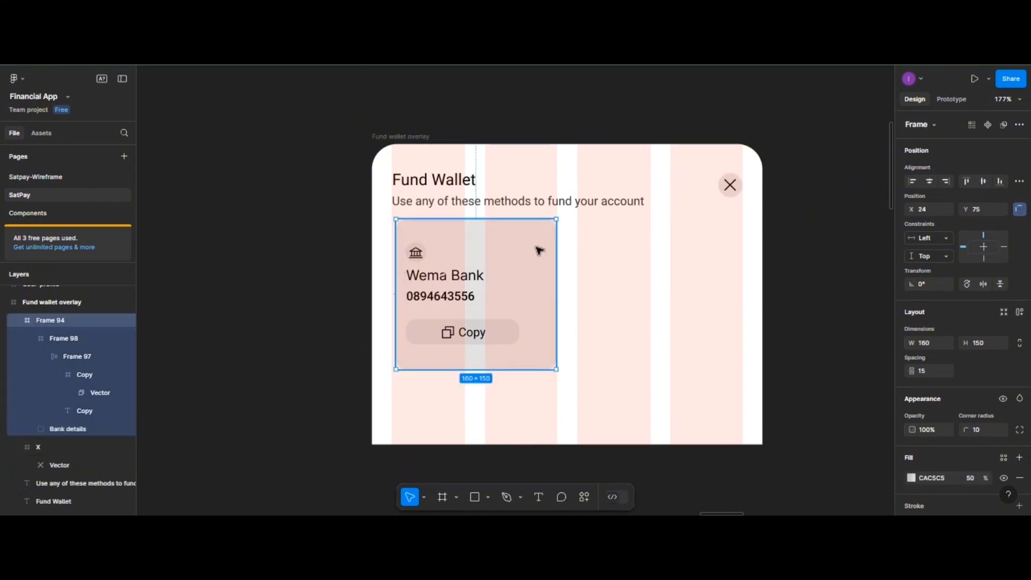
{"action": "double_click", "coordinate": [57, 324]}
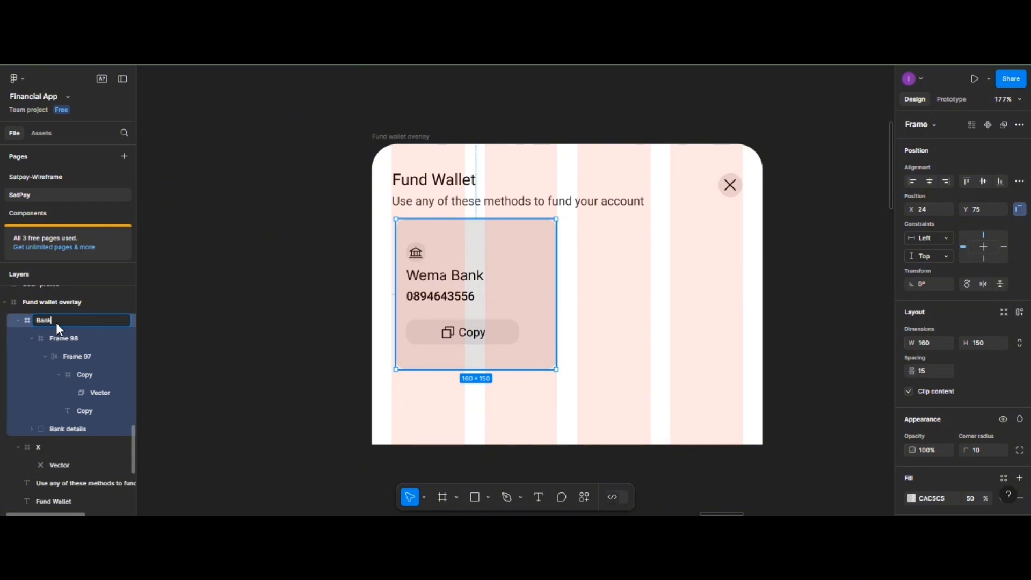
{"action": "left_click", "coordinate": [617, 295]}
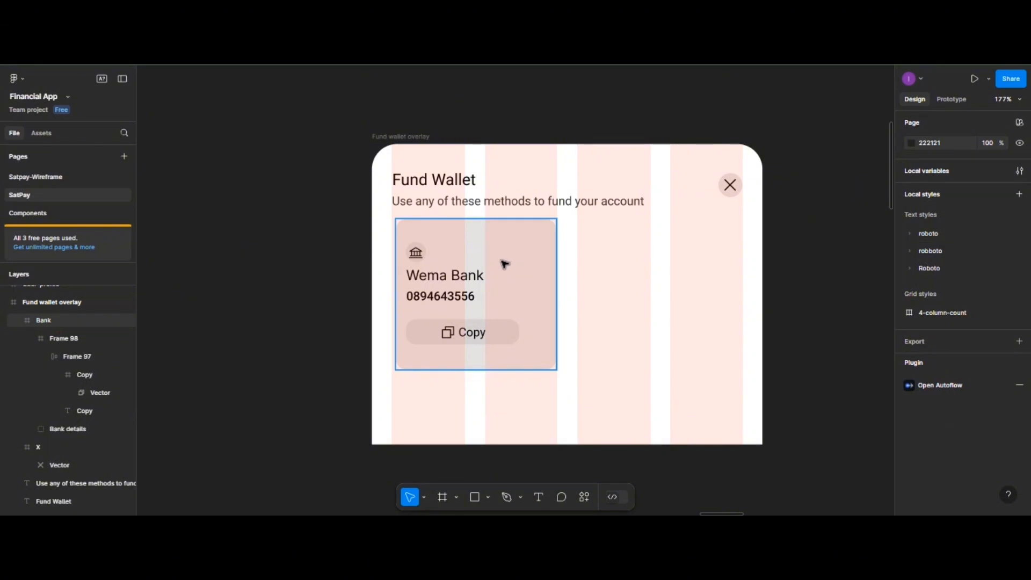
- Alt-drag a duplicate of the Bank card to the right of the original, at X 205, Y 77
{"action": "left_click", "coordinate": [516, 262]}
{"action": "left_click_drag", "start_coordinate": [644, 261], "coordinate": [687, 266], "text": "alt"}
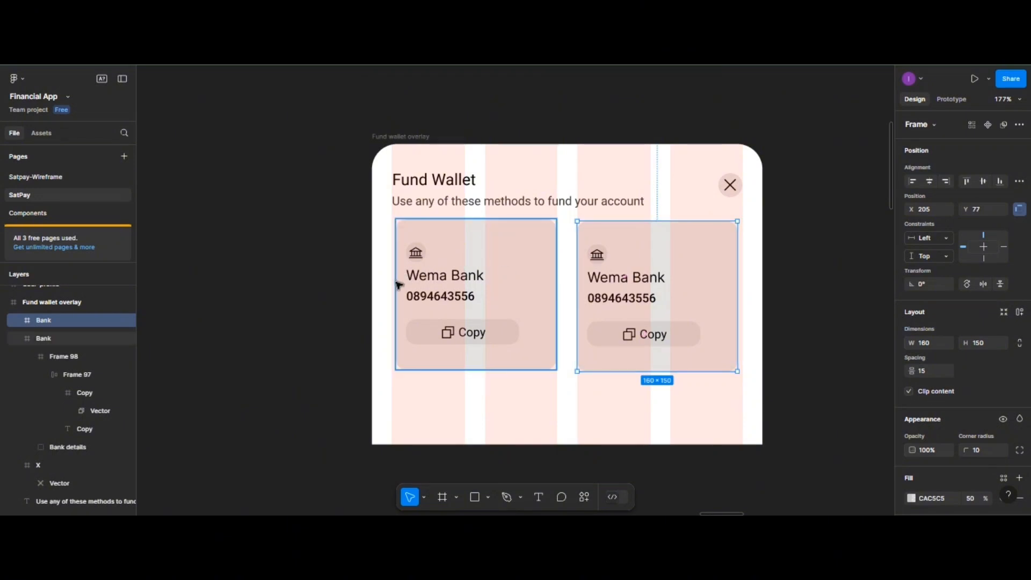
{"action": "scroll", "coordinate": [398, 296], "scroll_direction": "up", "scroll_amount": 3}
{"action": "scroll", "coordinate": [536, 293], "scroll_direction": "left", "scroll_amount": 2}
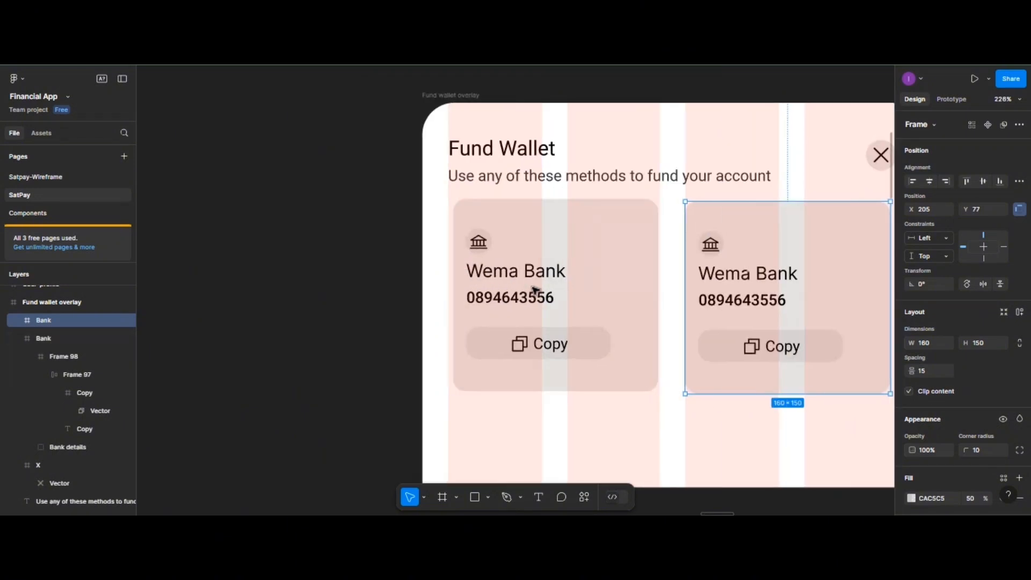
{"action": "scroll", "coordinate": [534, 290], "scroll_direction": "right", "scroll_amount": 4}
- Launch the Phosphor Icons plugin from the card's Plugins menu
{"action": "right_click", "coordinate": [528, 283]}
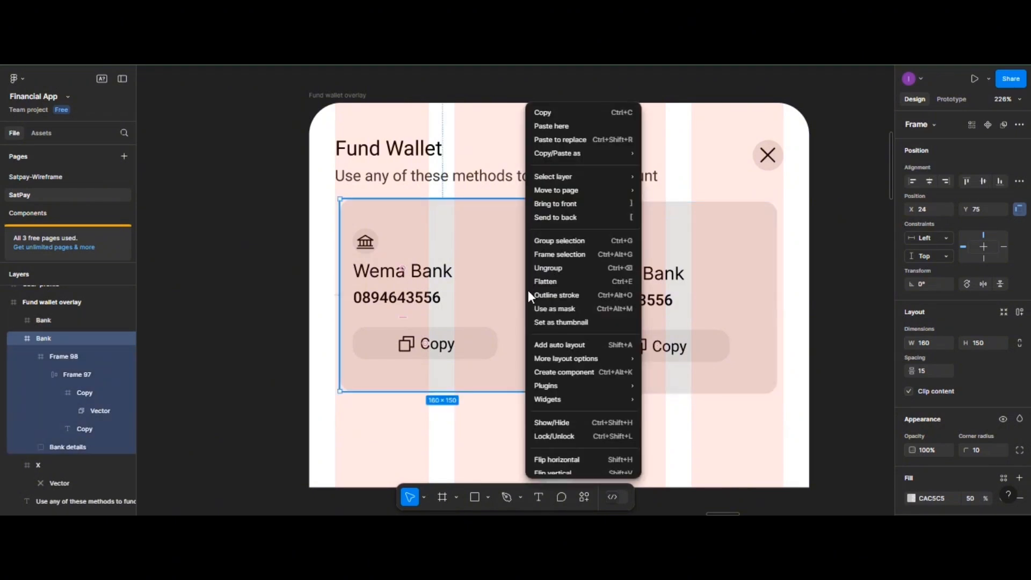
{"action": "mouse_move", "coordinate": [555, 384]}
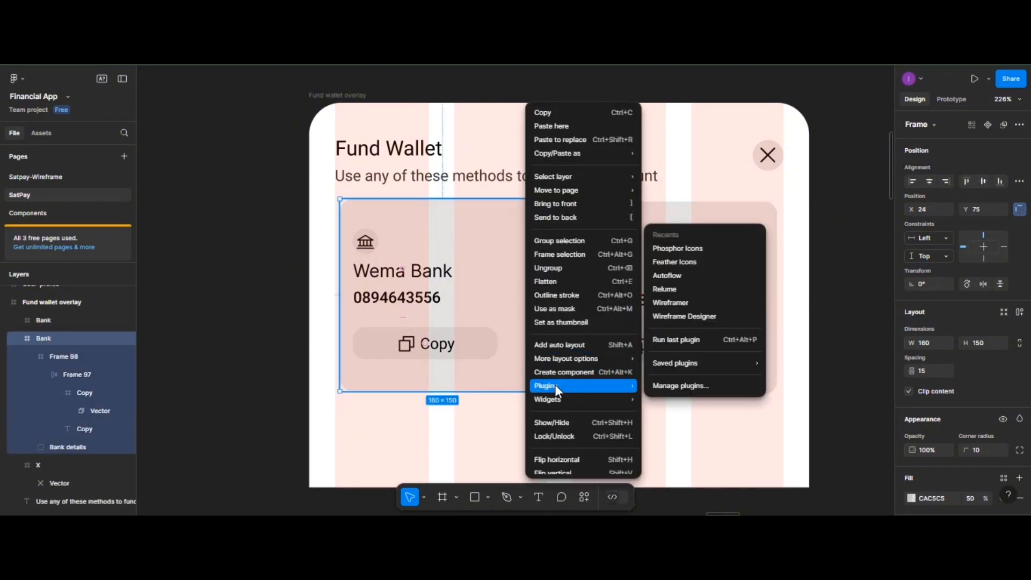
{"action": "left_click", "coordinate": [675, 251]}
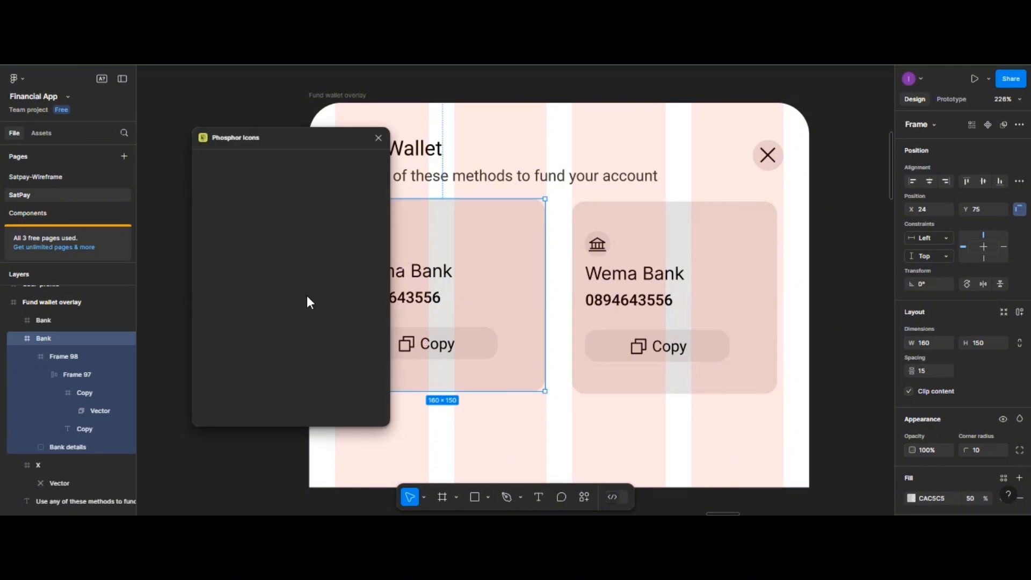
- Search the icon library, trying 'bank card' and 'card' before settling on 'credit'
{"action": "left_click", "coordinate": [228, 166]}
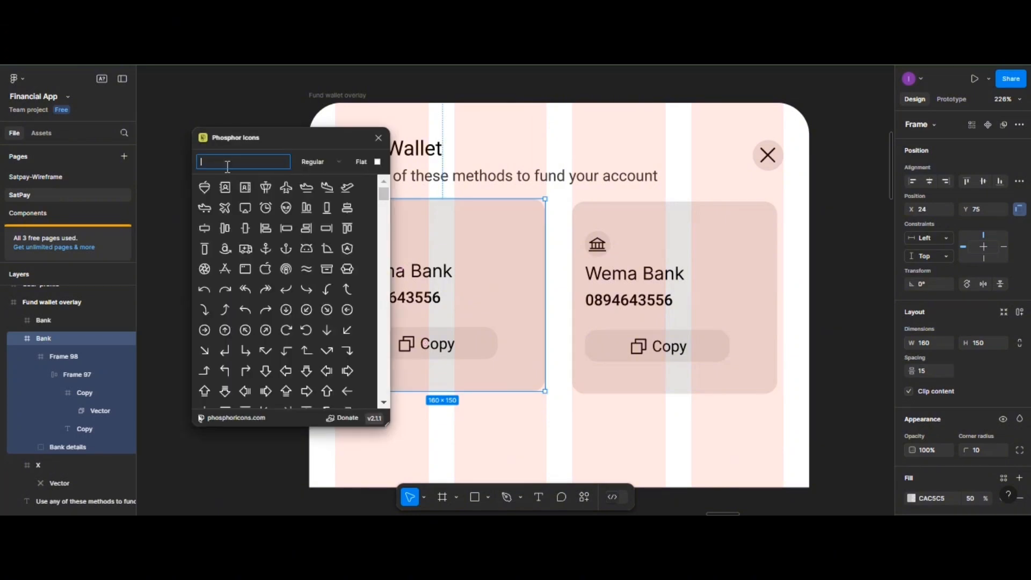
{"action": "type", "text": "bank "}
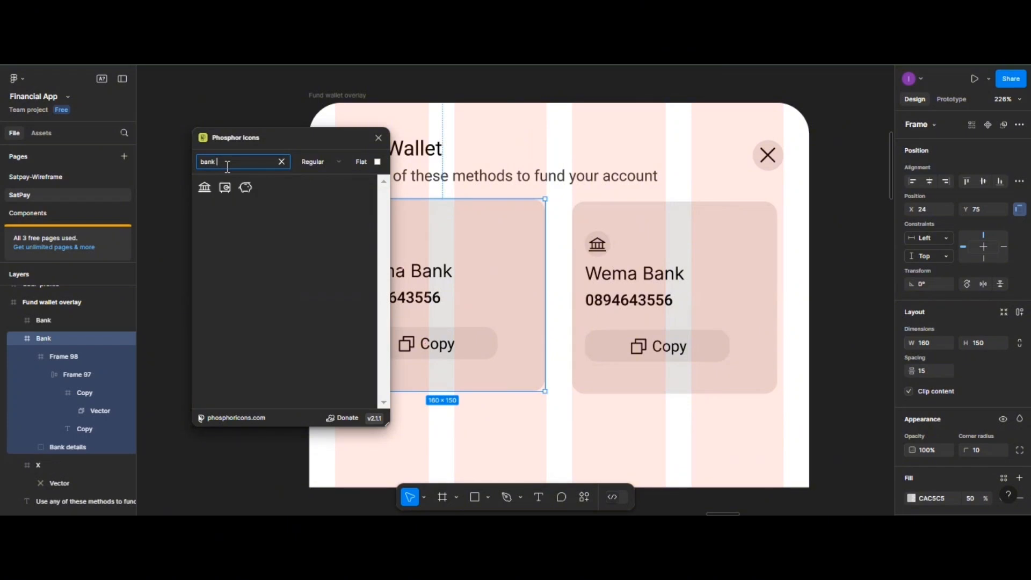
{"action": "type", "text": "card"}
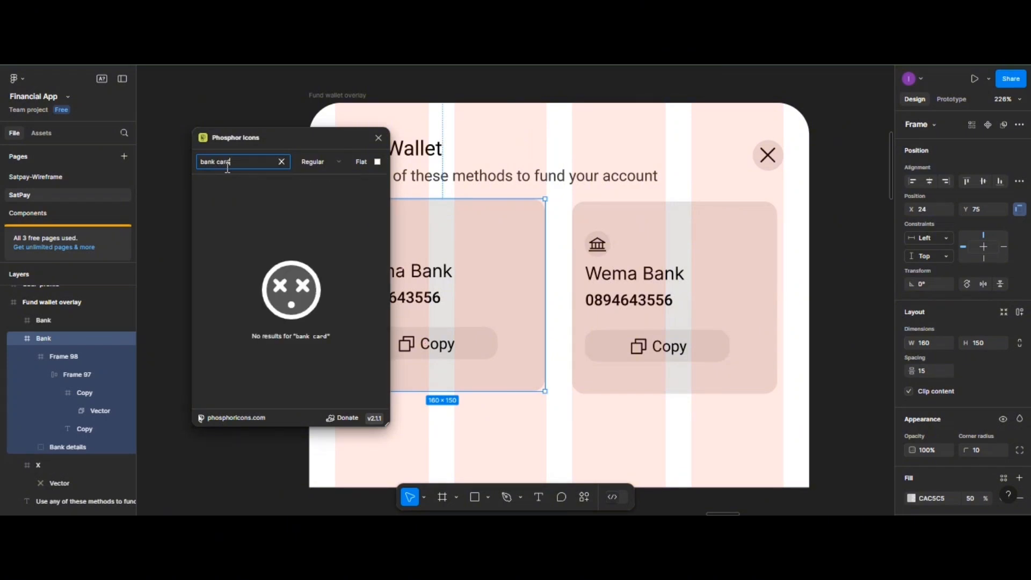
{"action": "key", "text": "BackSpace"}
{"action": "key", "text": "BackSpace"}
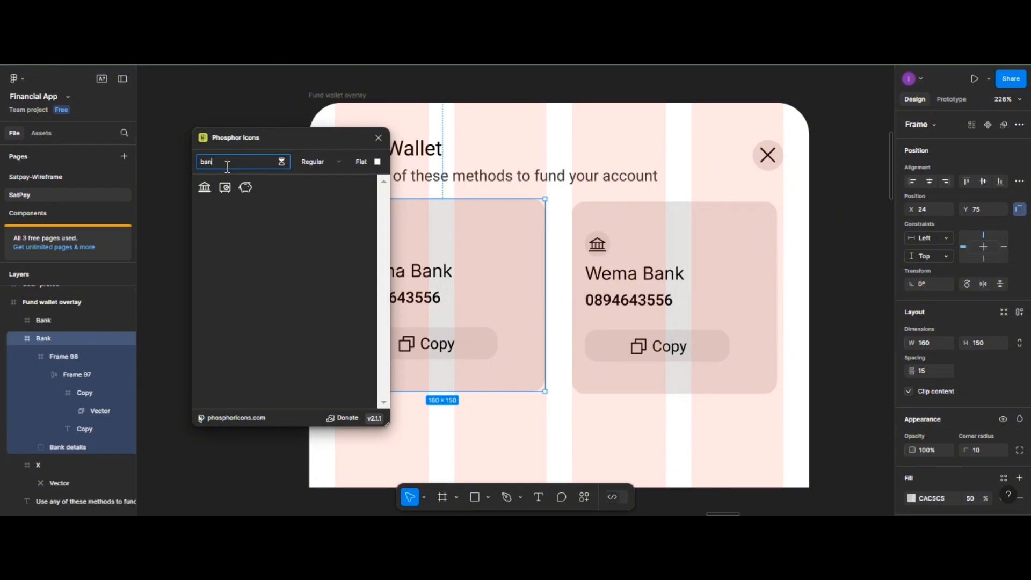
{"action": "key", "text": "BackSpace"}
{"action": "key", "text": "BackSpace"}
{"action": "key", "text": "BackSpace"}
{"action": "key", "text": "BackSpace"}
{"action": "key", "text": "BackSpace"}
{"action": "type", "text": "card"}
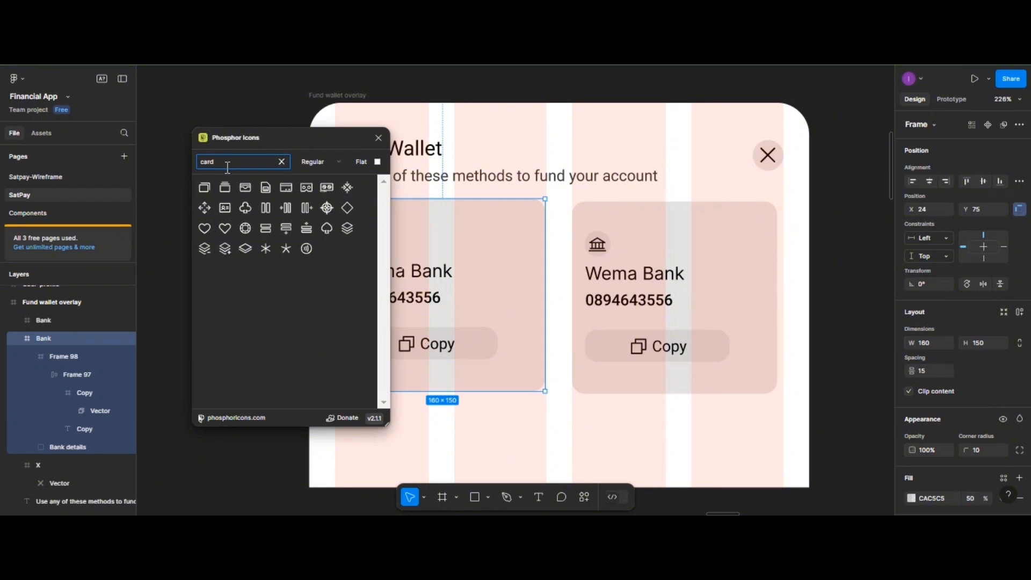
{"action": "key", "text": "BackSpace"}
{"action": "key", "text": "BackSpace"}
{"action": "key", "text": "BackSpace"}
{"action": "type", "text": "r"}
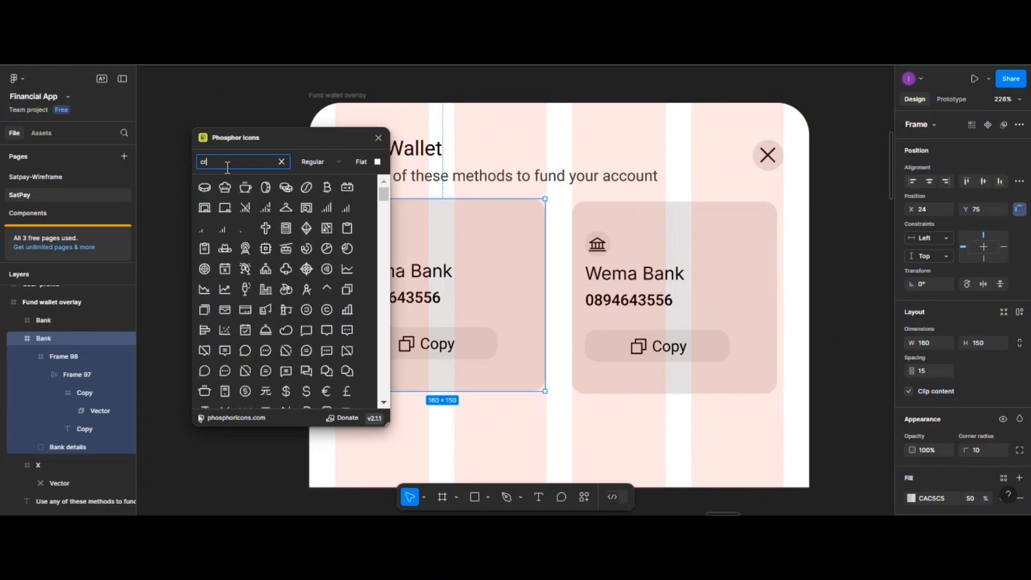
{"action": "type", "text": "edit"}
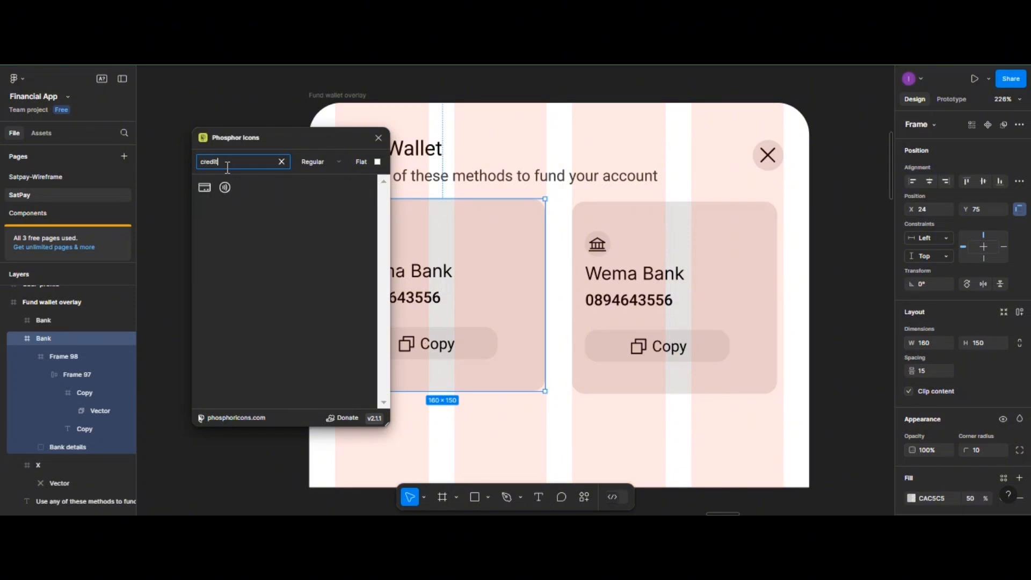
- Insert the CreditCard icon onto the right card and delete its bank icon
{"action": "left_click", "coordinate": [209, 188]}
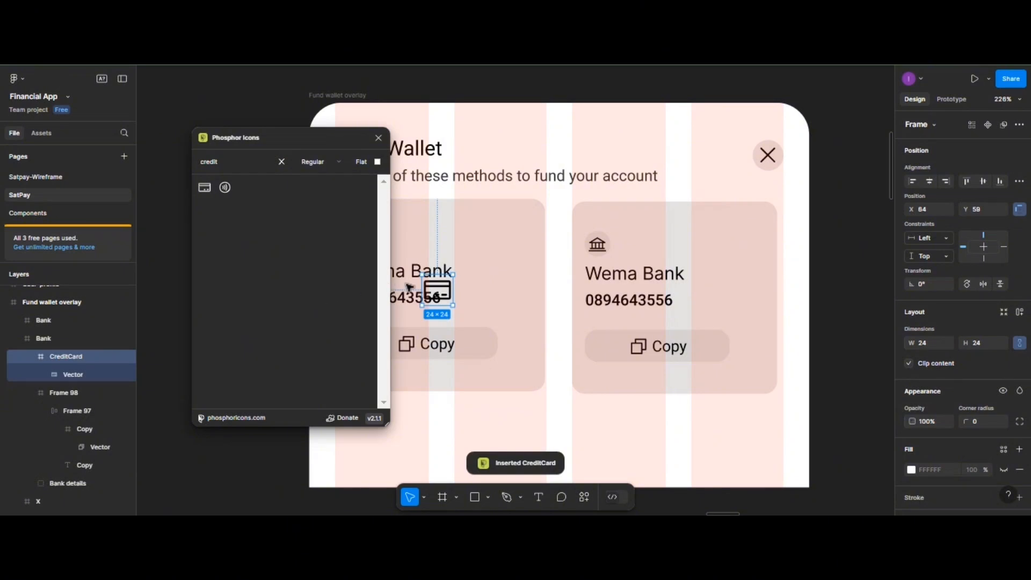
{"action": "left_click_drag", "start_coordinate": [441, 289], "coordinate": [644, 252]}
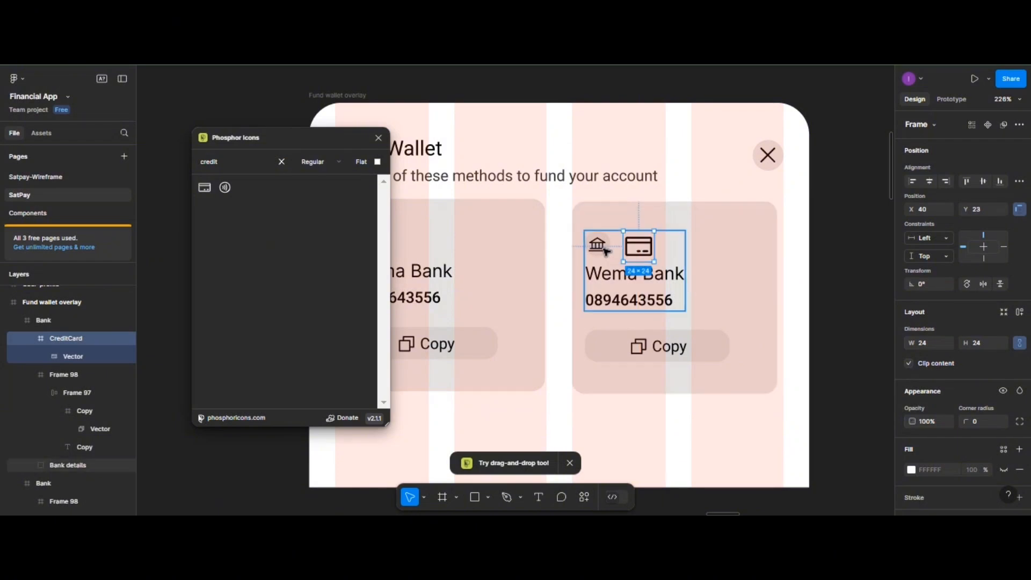
{"action": "left_click", "coordinate": [606, 251]}
{"action": "left_click", "coordinate": [606, 251]}
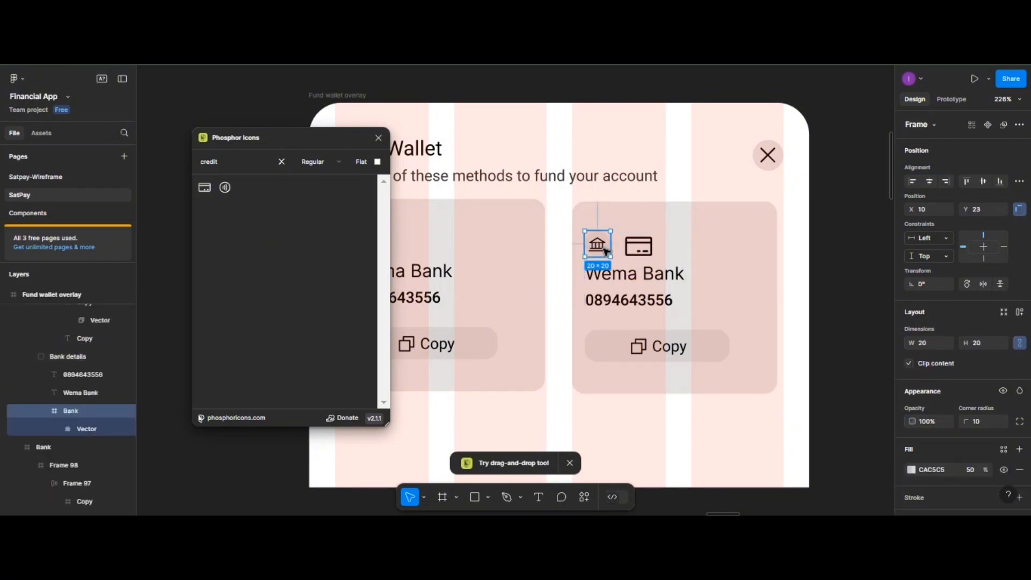
{"action": "key", "text": "Delete"}
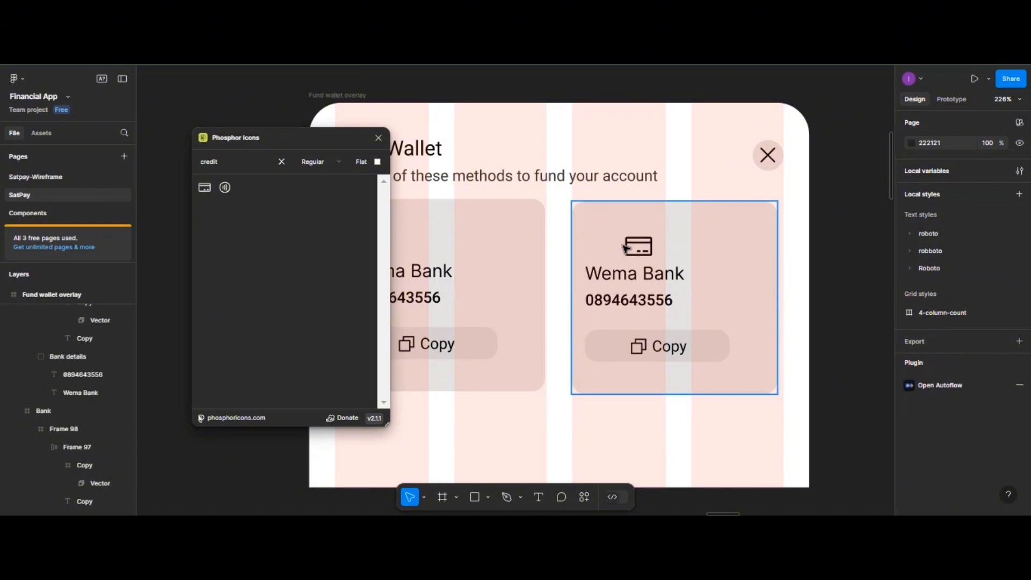
- Move the credit card icon left to X 10 so it aligns with the text
{"action": "left_click", "coordinate": [639, 249]}
{"action": "left_click", "coordinate": [639, 249]}
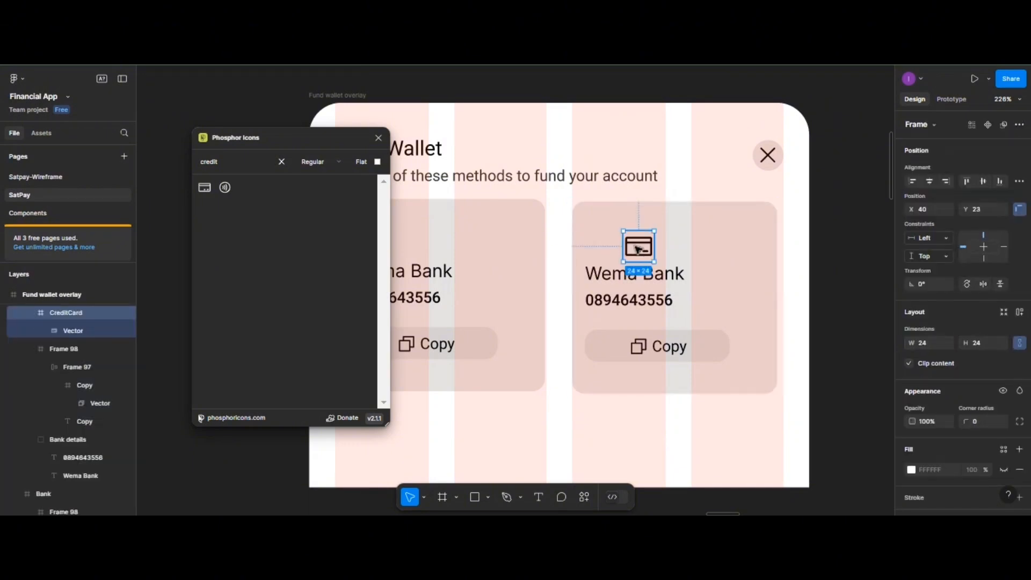
{"action": "left_click_drag", "start_coordinate": [638, 250], "coordinate": [601, 248]}
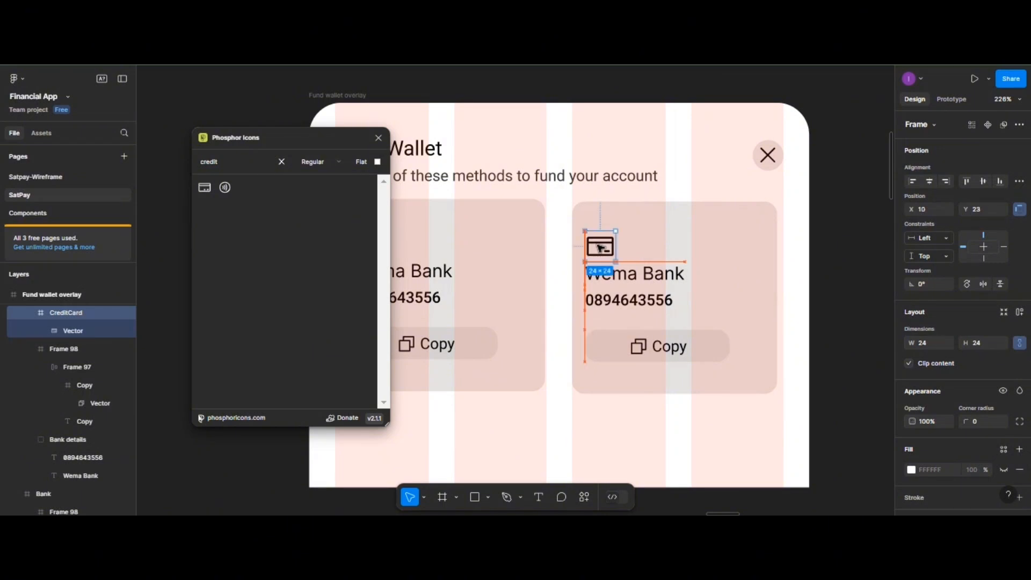
- Replace the Wema Bank heading on the right card with 'Fund with card'
{"action": "left_click", "coordinate": [647, 282]}
{"action": "double_click", "coordinate": [635, 275]}
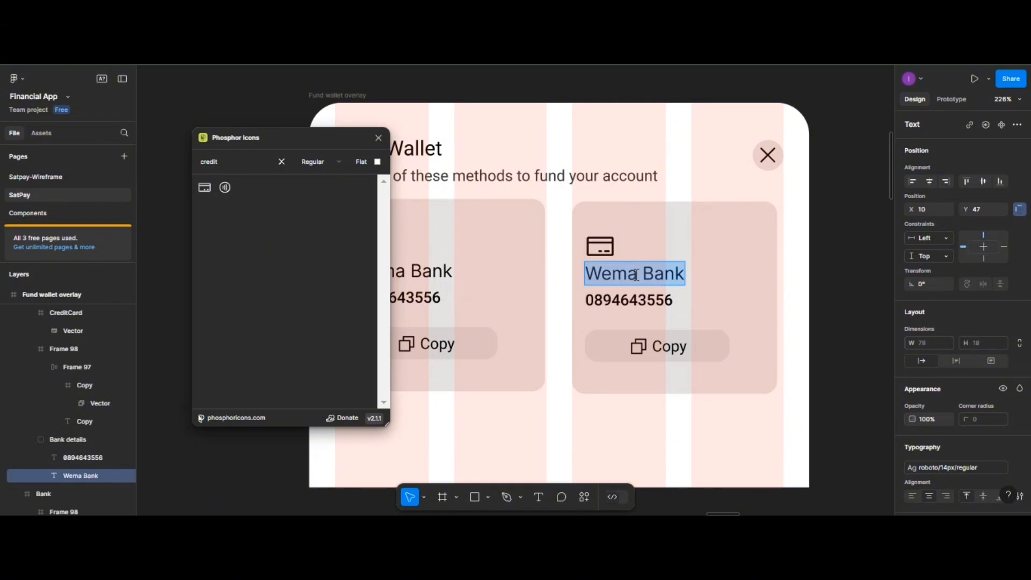
{"action": "key", "text": "BackSpace"}
{"action": "type", "text": "Fund"}
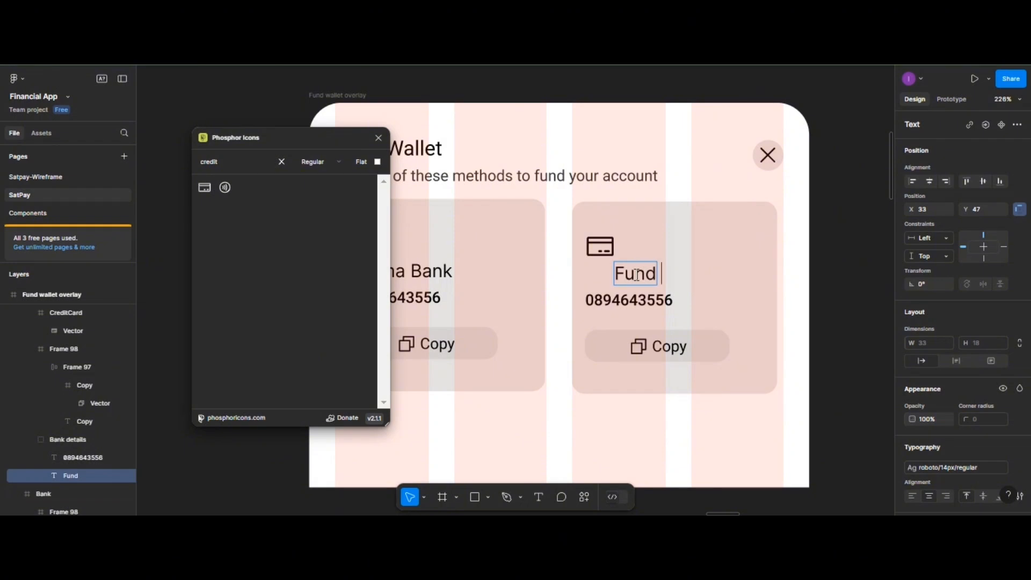
{"action": "type", "text": " with card"}
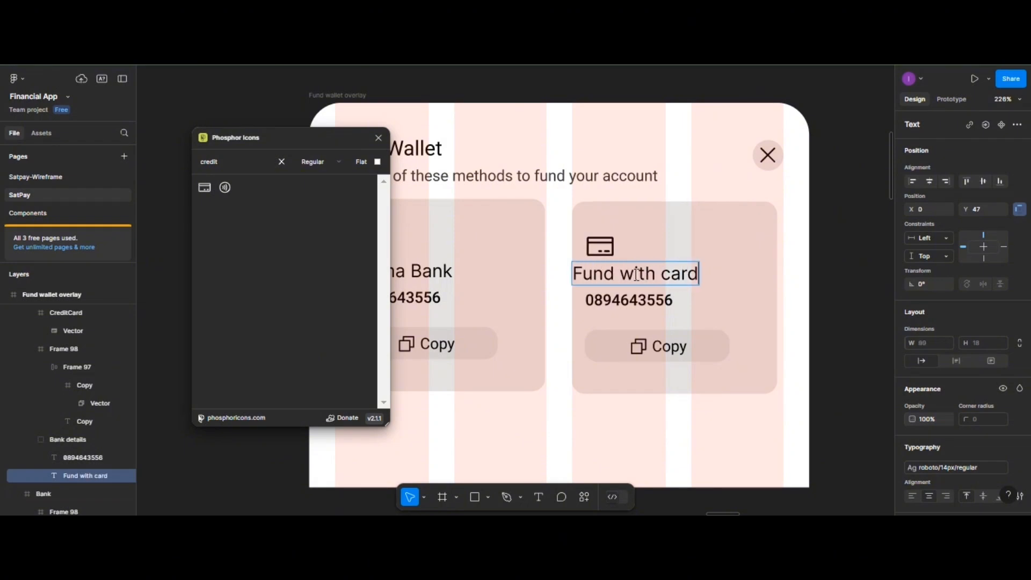
- Change the account number to 'fund your wallet with your debit card', breaking it before 'your debit card'
{"action": "double_click", "coordinate": [621, 301]}
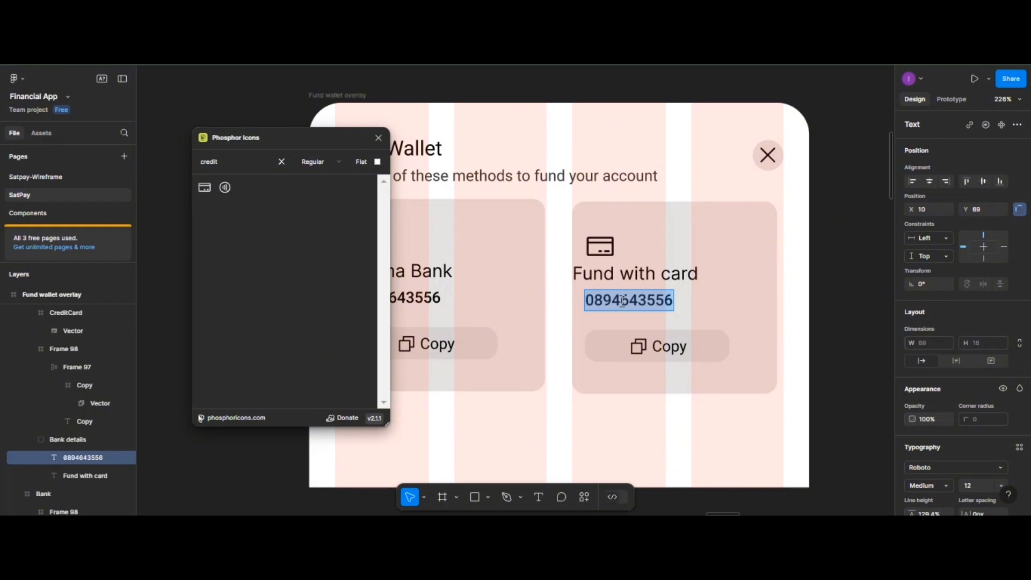
{"action": "type", "text": "fund y"}
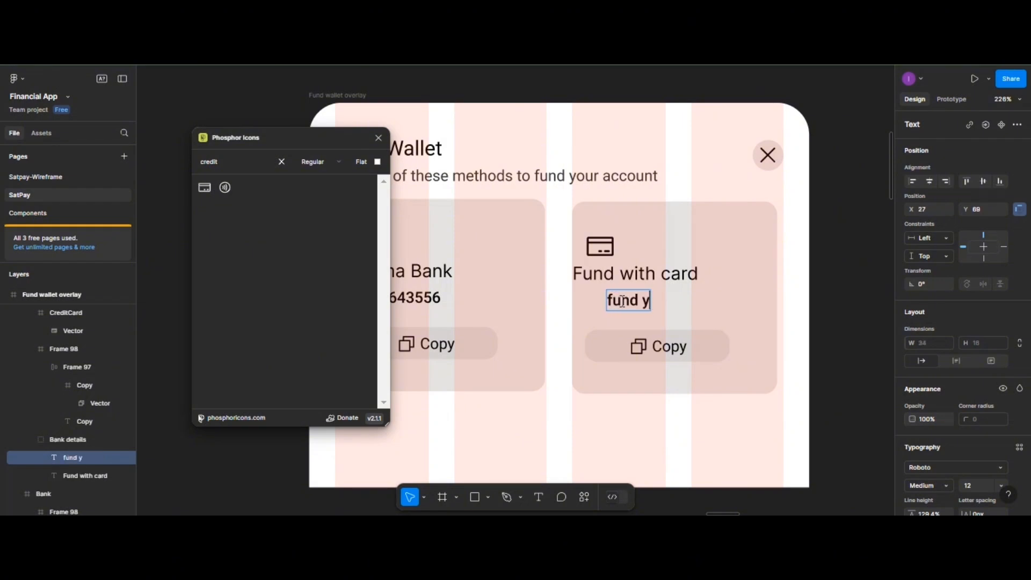
{"action": "type", "text": "our "}
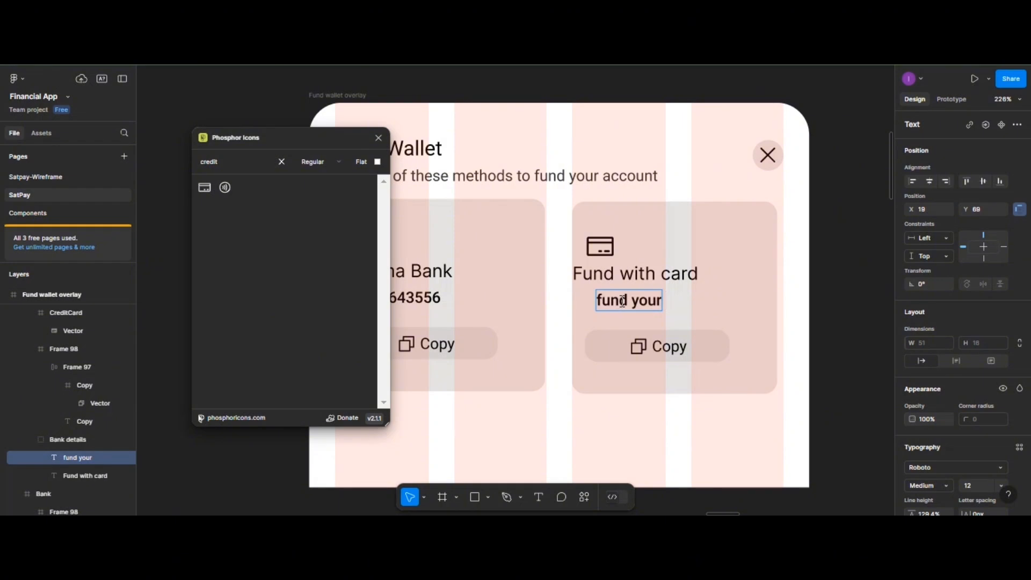
{"action": "type", "text": "wallet"}
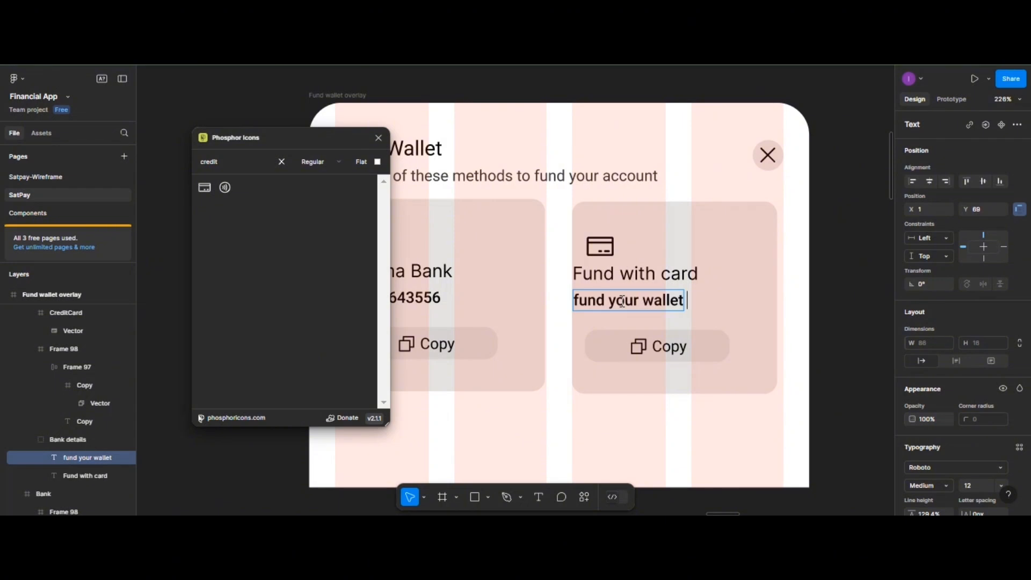
{"action": "type", "text": " with"}
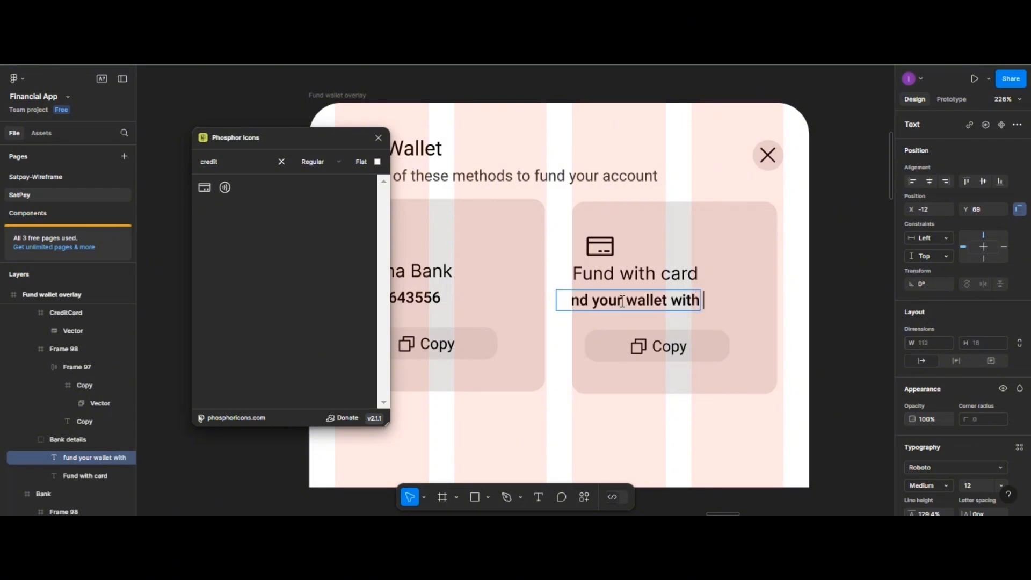
{"action": "type", "text": " you"}
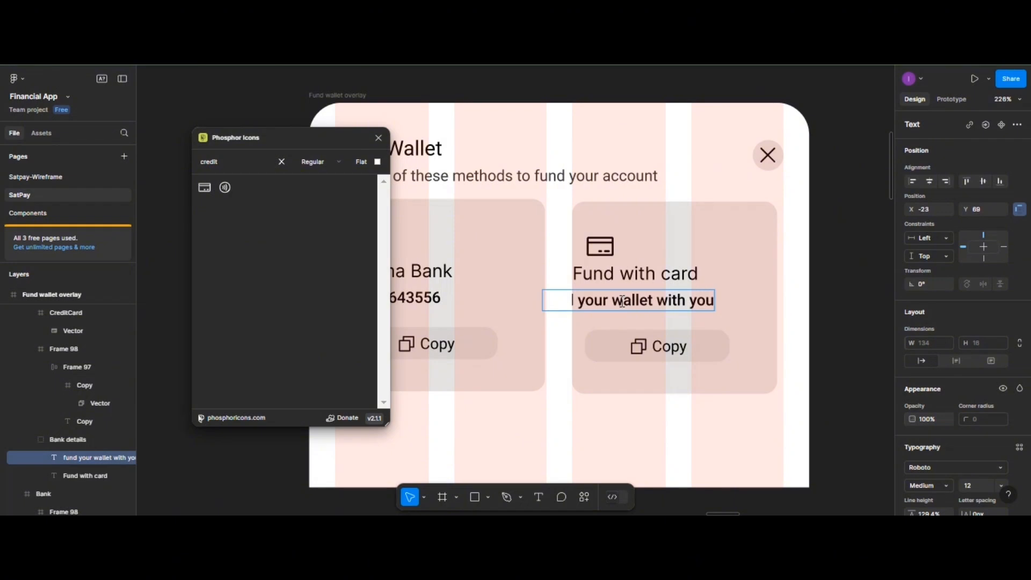
{"action": "type", "text": "r"}
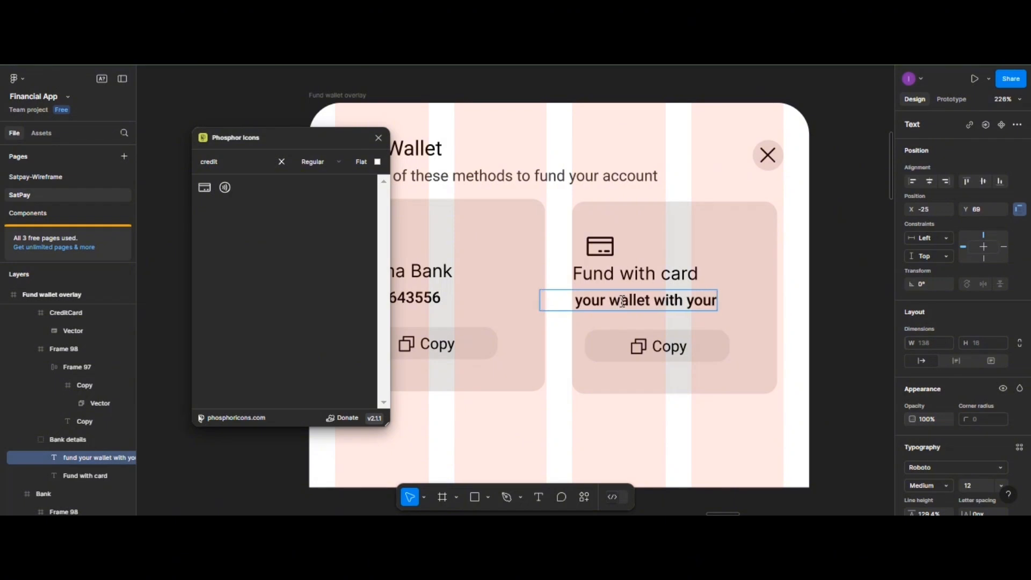
{"action": "type", "text": " dev"}
{"action": "key", "text": "BackSpace"}
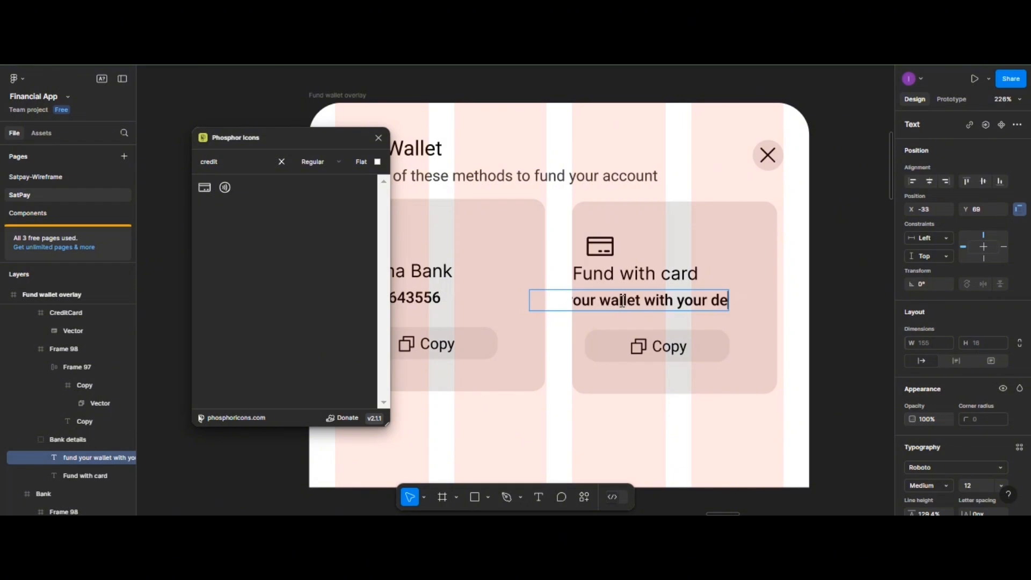
{"action": "type", "text": "bit card"}
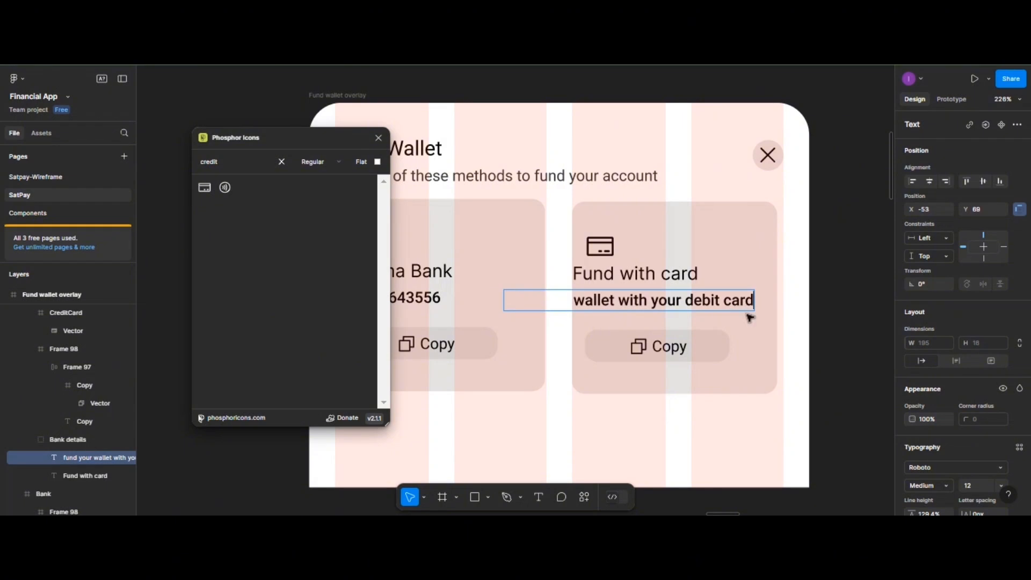
{"action": "key", "text": "Escape"}
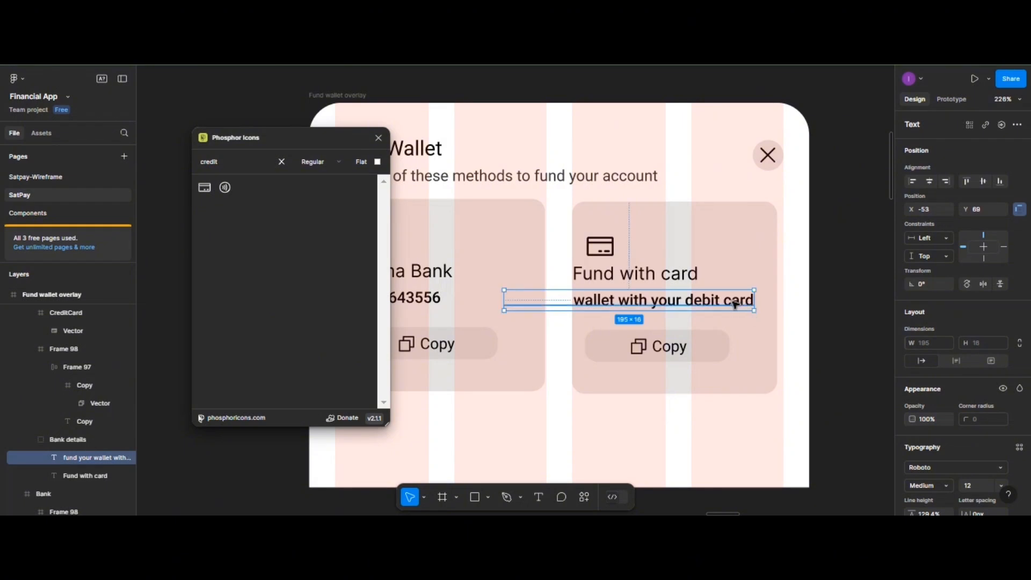
{"action": "double_click", "coordinate": [685, 301]}
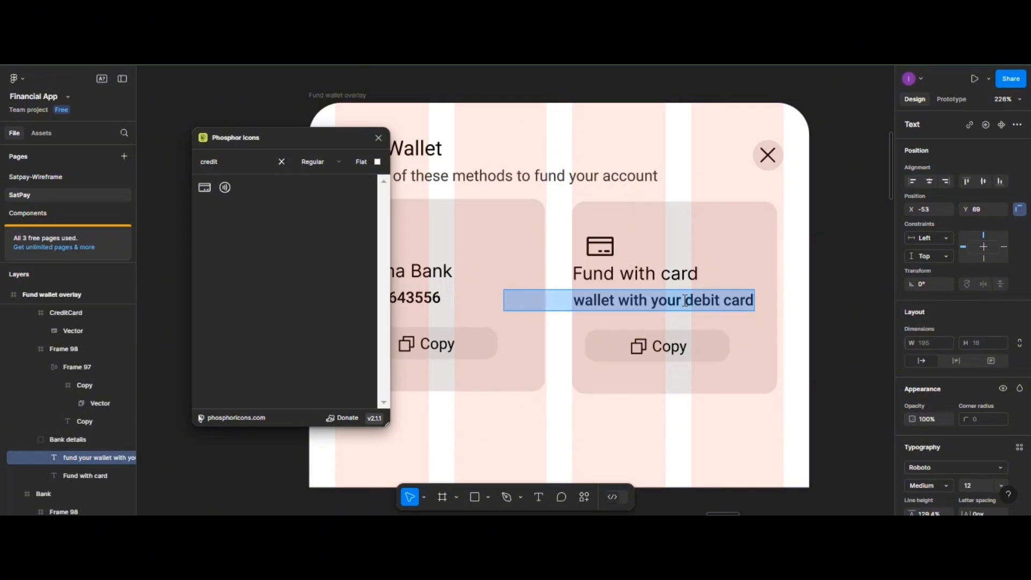
{"action": "left_click", "coordinate": [656, 302]}
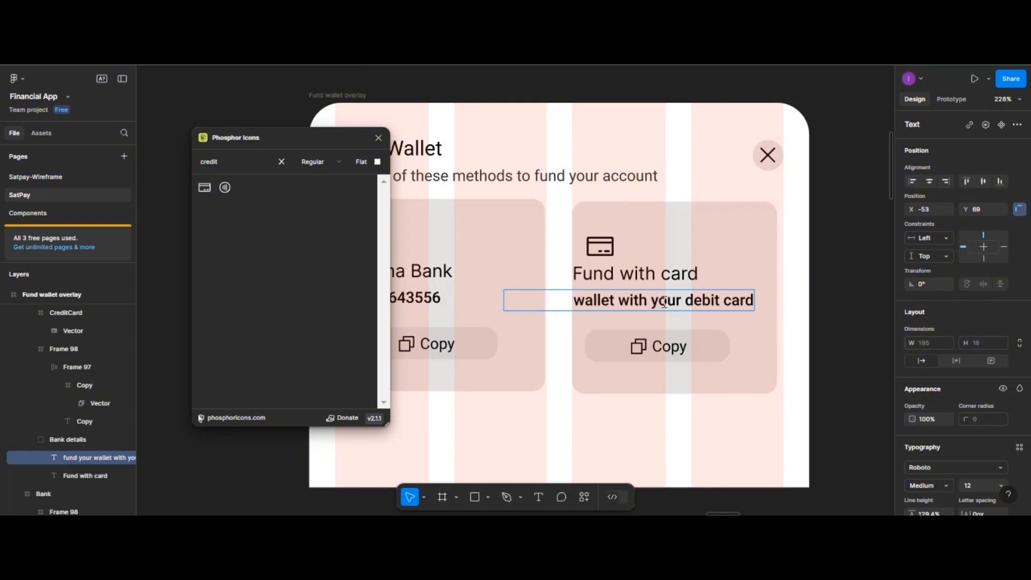
{"action": "key", "text": "Return"}
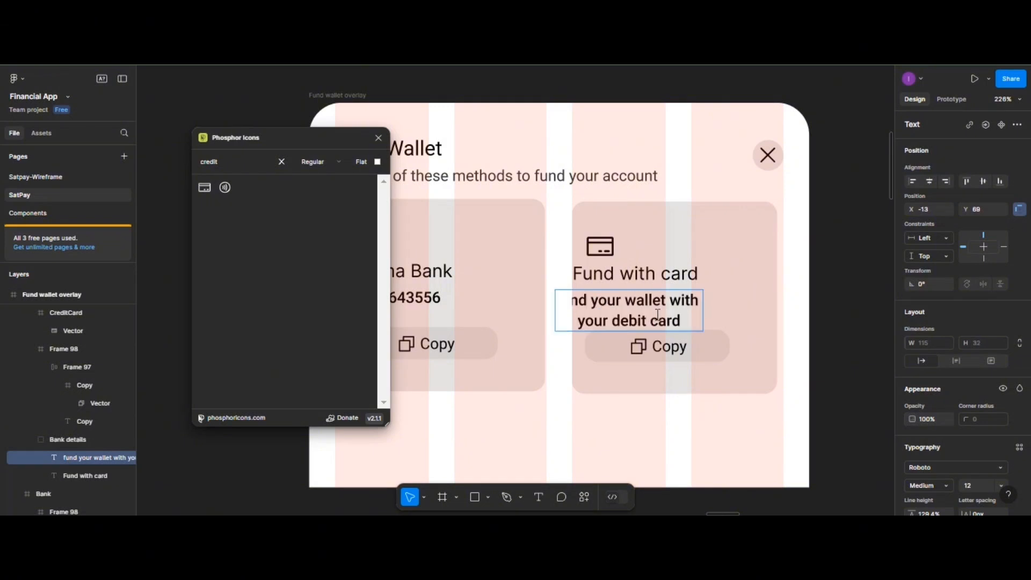
- Place the description under the Fund with card heading, left-aligned in Roboto Regular
{"action": "left_click", "coordinate": [713, 306]}
{"action": "left_click_drag", "start_coordinate": [659, 321], "coordinate": [682, 318]}
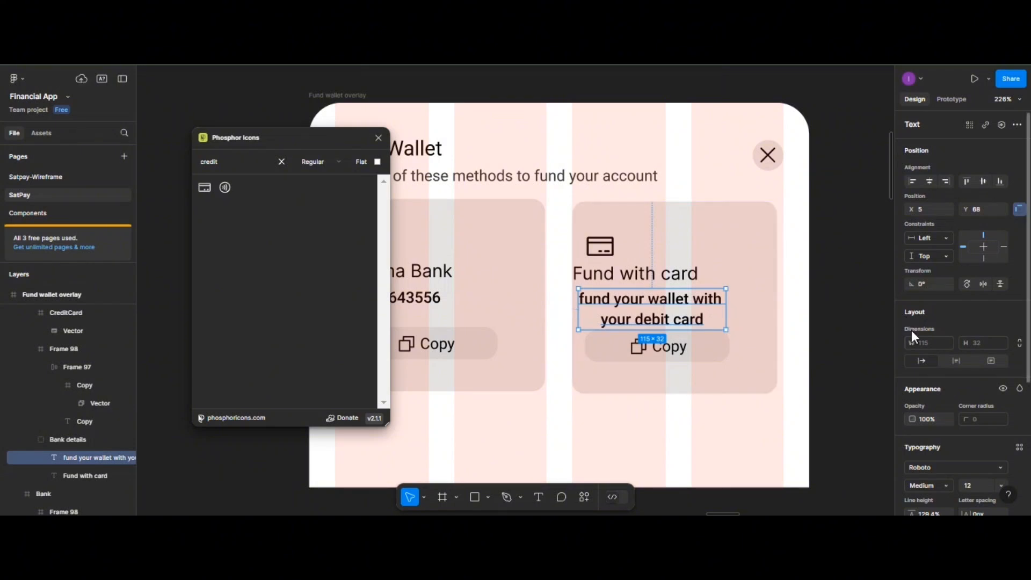
{"action": "scroll", "coordinate": [932, 427], "scroll_direction": "down", "scroll_amount": 5}
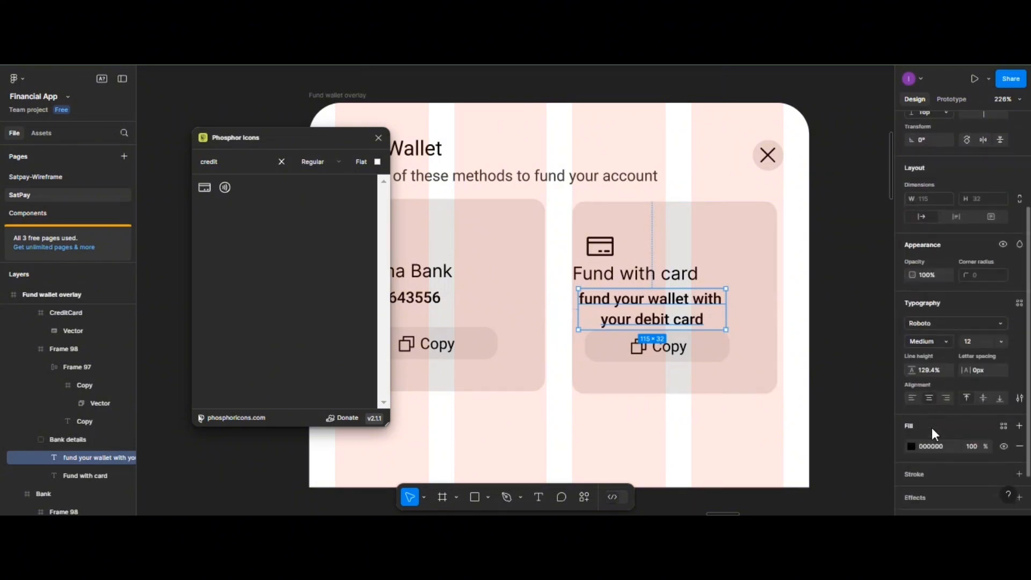
{"action": "left_click", "coordinate": [914, 395]}
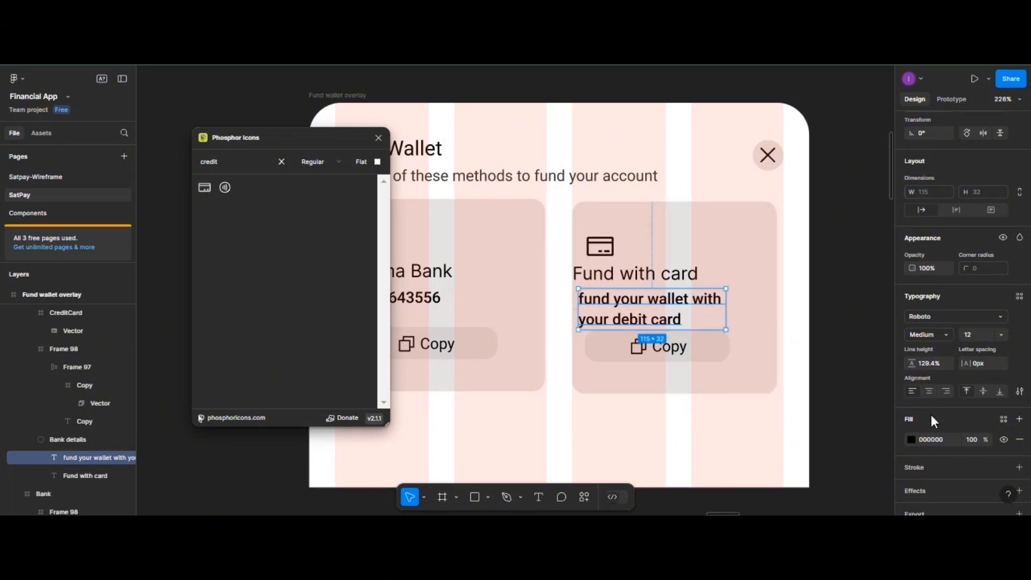
{"action": "left_click", "coordinate": [947, 333]}
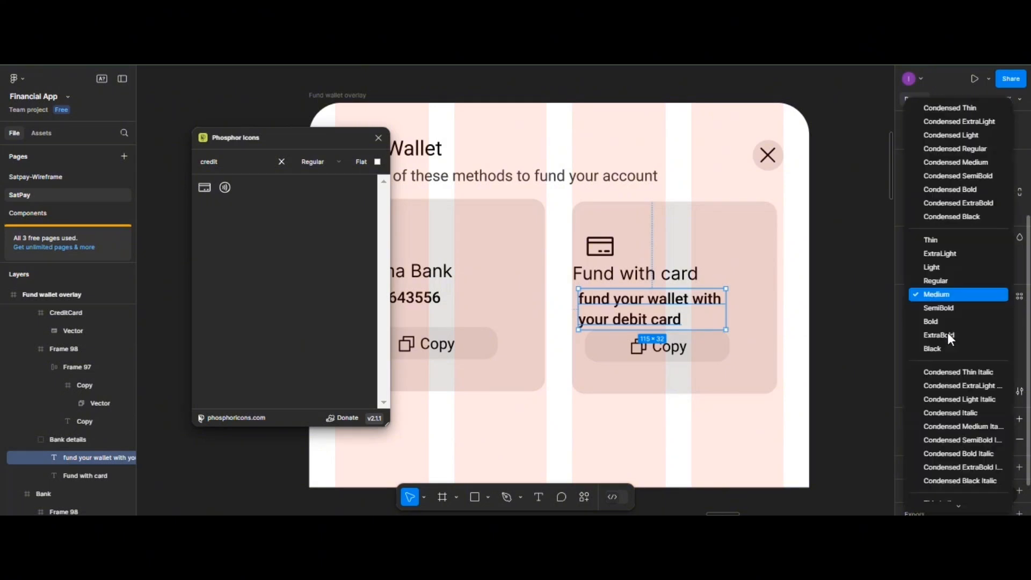
{"action": "left_click", "coordinate": [945, 290]}
{"action": "left_click", "coordinate": [666, 280]}
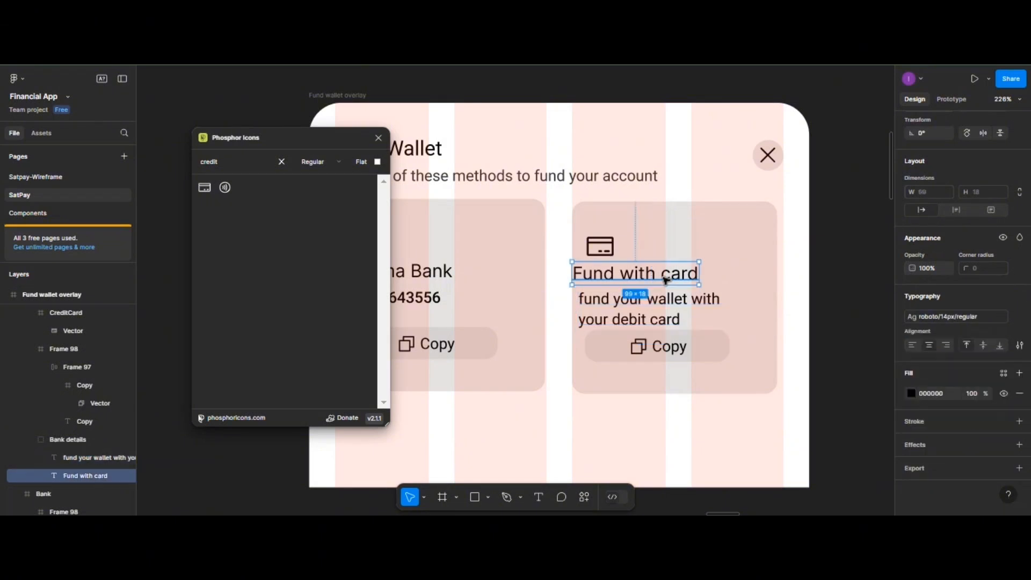
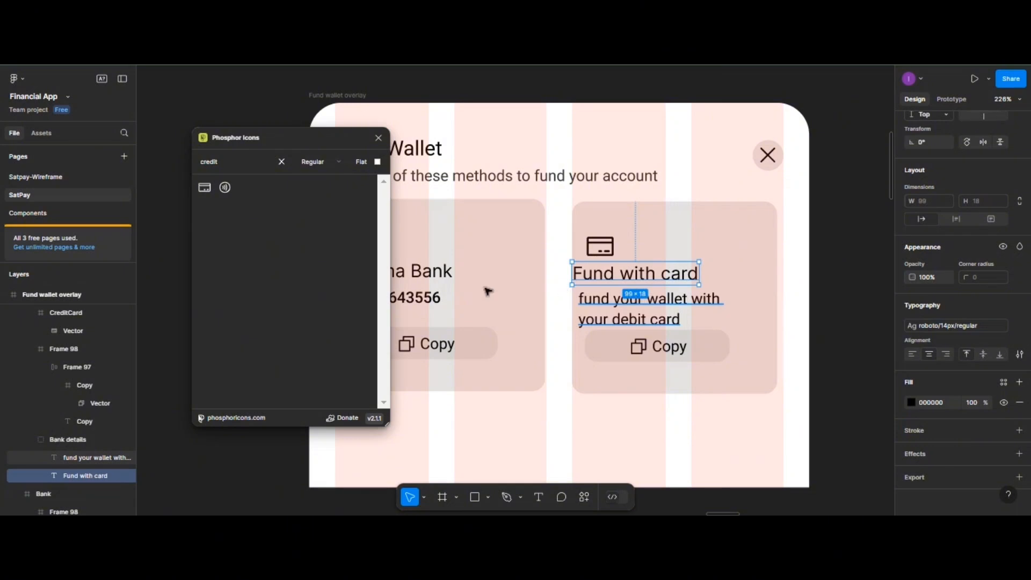
- Close the Phosphor Icons plugin and apply the light 12px Roboto text style to the Fund with card heading
{"action": "left_click", "coordinate": [378, 138]}
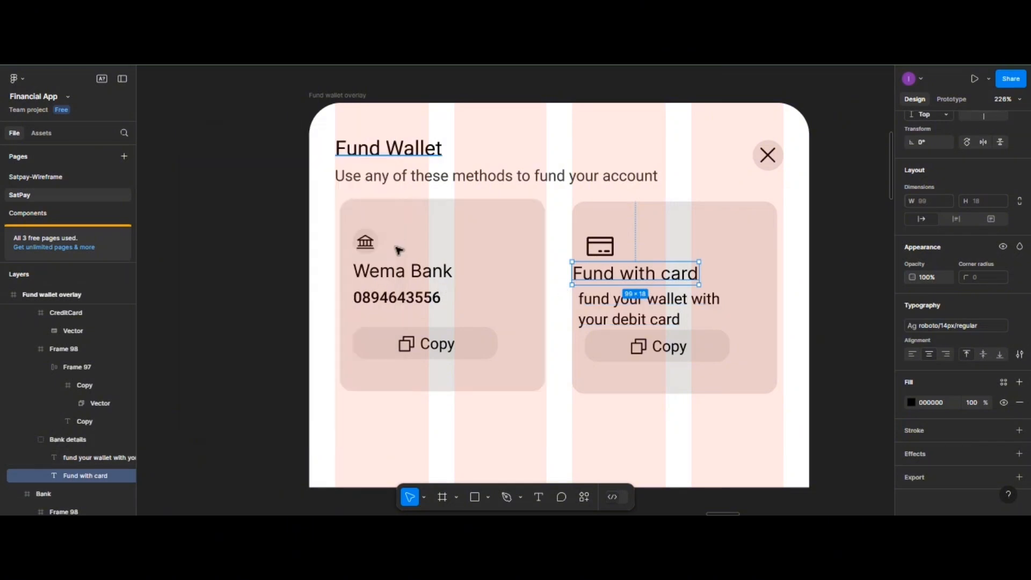
{"action": "left_click", "coordinate": [394, 304]}
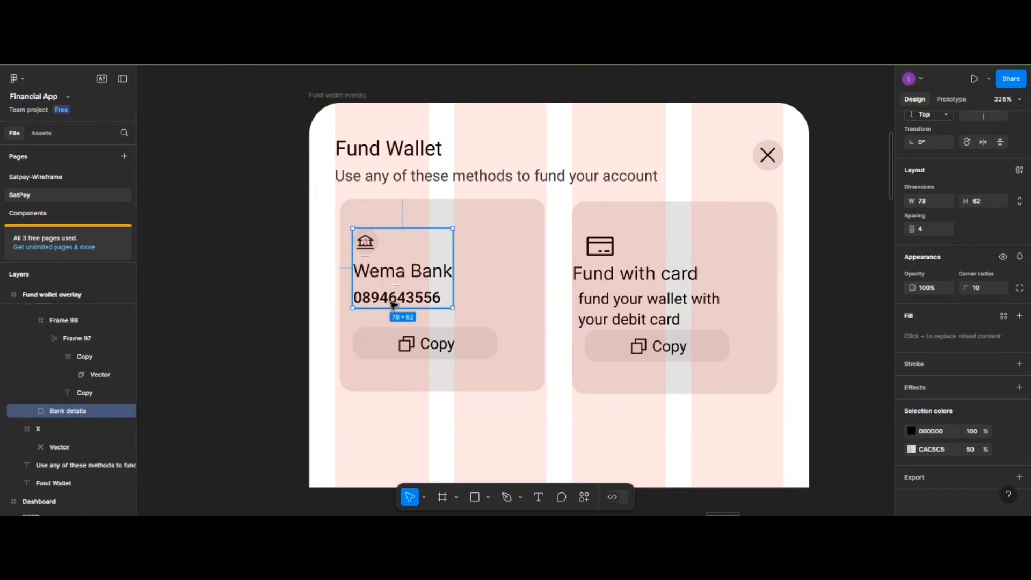
{"action": "double_click", "coordinate": [393, 305]}
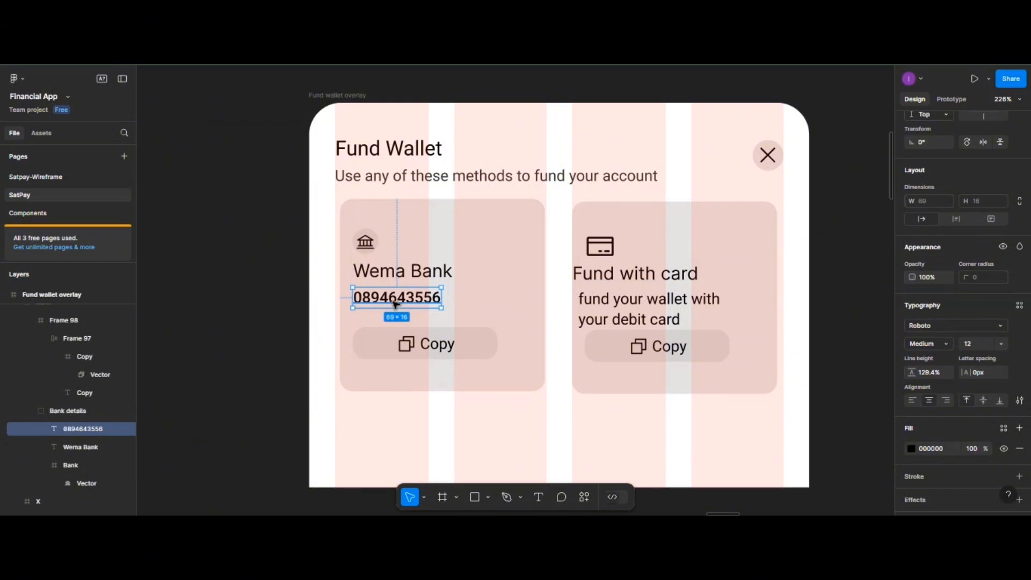
{"action": "double_click", "coordinate": [610, 278]}
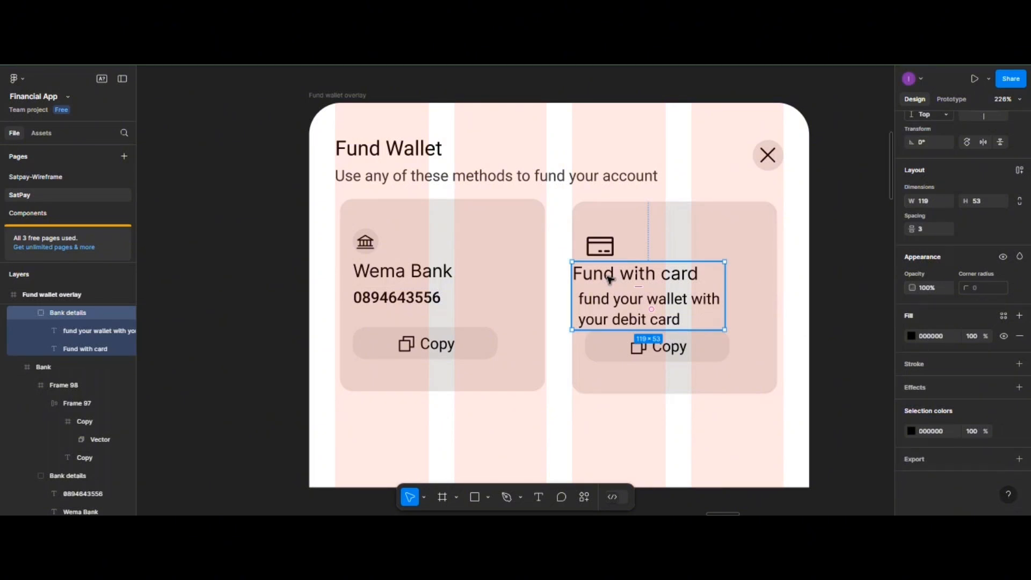
{"action": "double_click", "coordinate": [610, 278]}
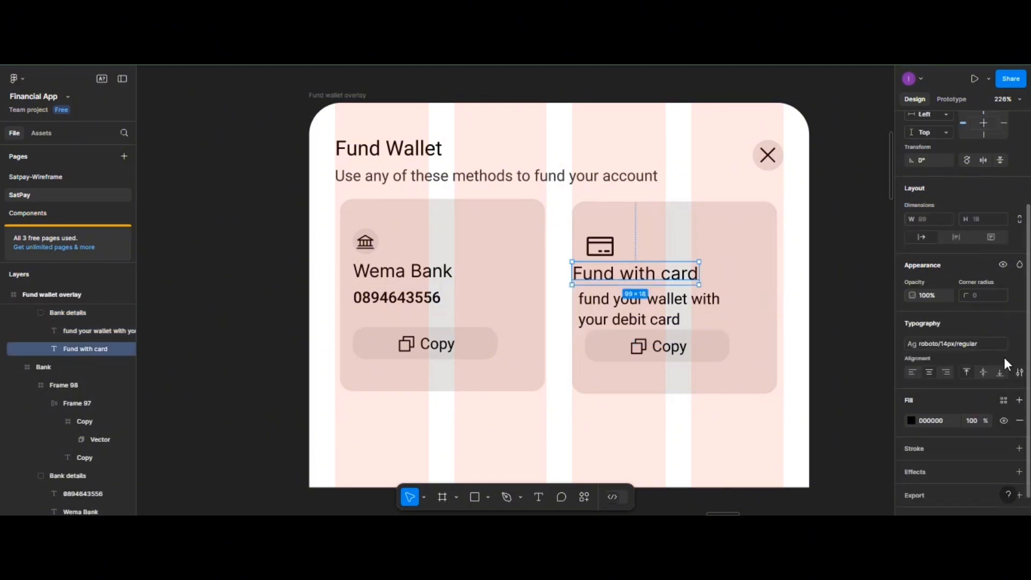
{"action": "left_click", "coordinate": [1018, 346]}
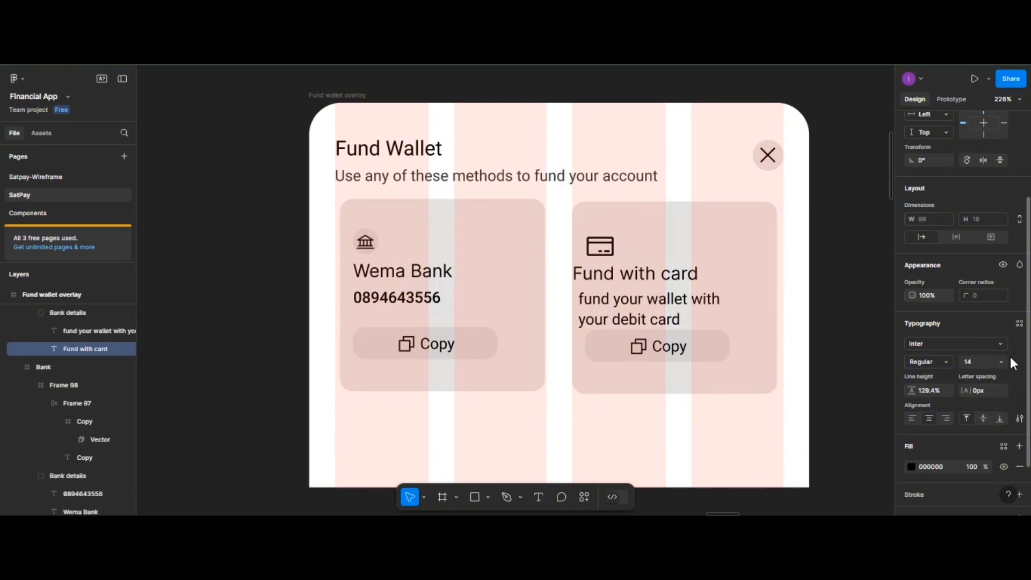
{"action": "left_click", "coordinate": [1019, 324]}
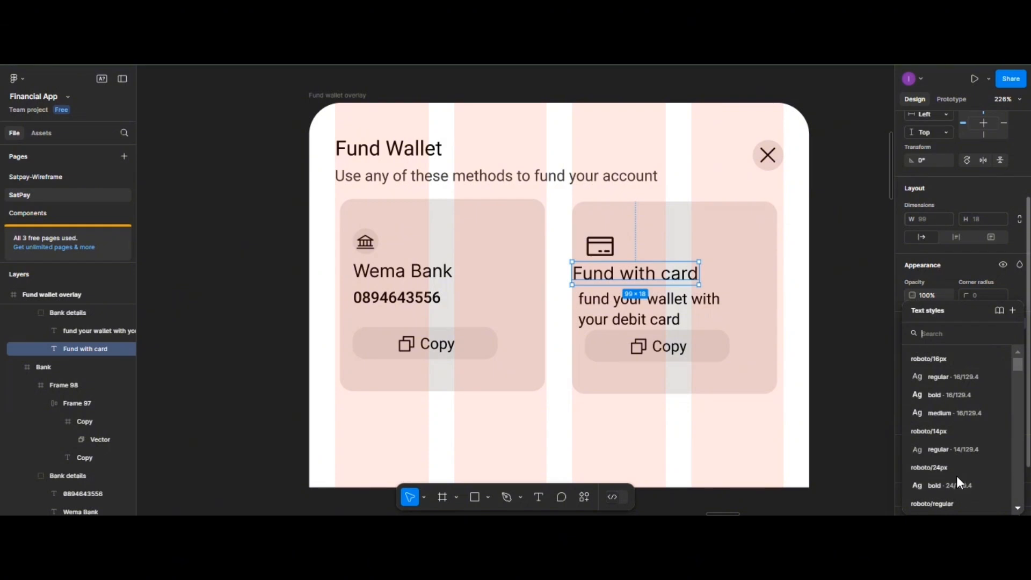
{"action": "scroll", "coordinate": [956, 476], "scroll_direction": "down", "scroll_amount": 3}
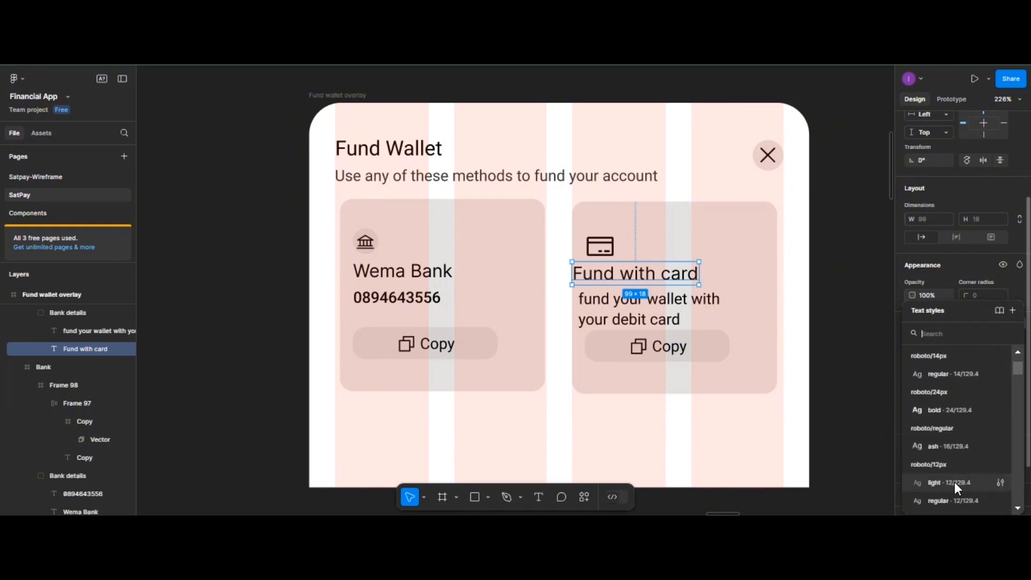
{"action": "left_click", "coordinate": [955, 482]}
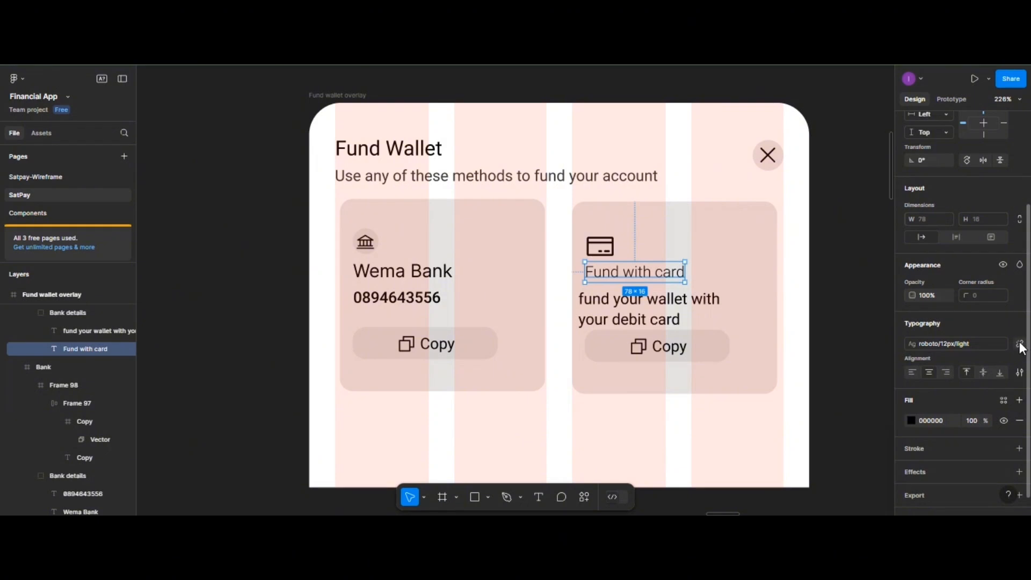
- Detach the heading's text style, make it Medium weight, and shift it slightly left
{"action": "left_click", "coordinate": [1018, 344]}
{"action": "left_click", "coordinate": [948, 361]}
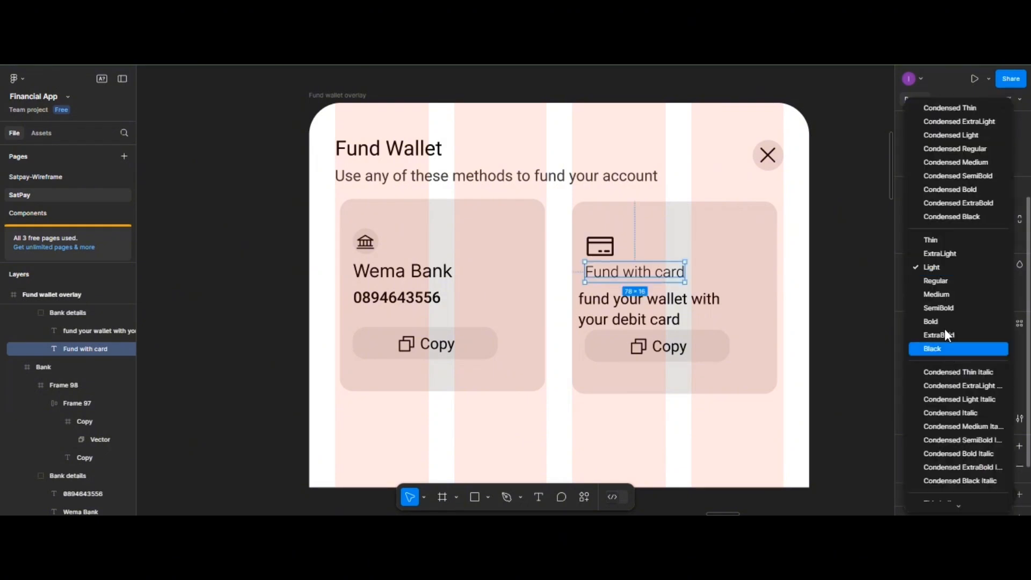
{"action": "left_click", "coordinate": [937, 291]}
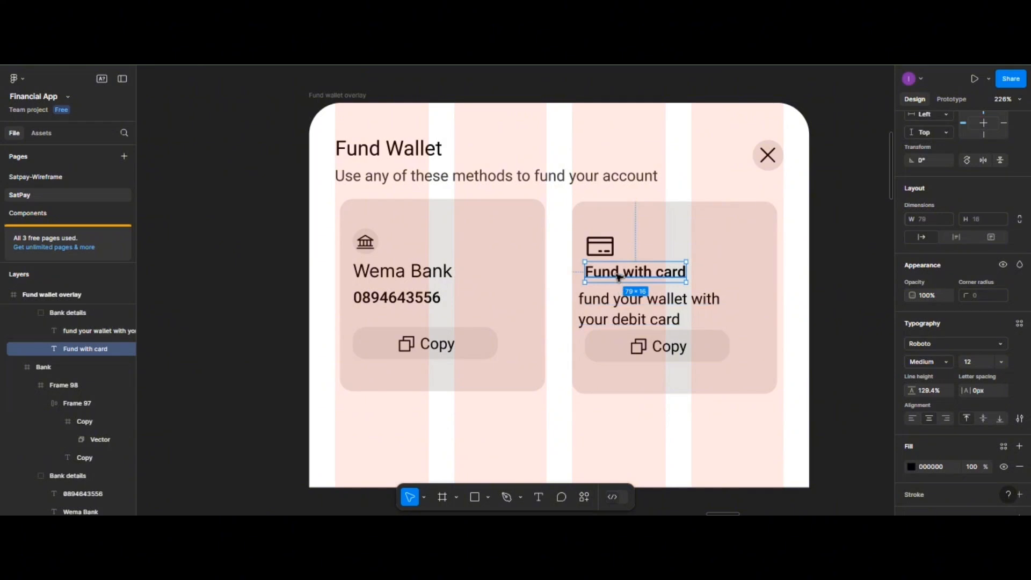
{"action": "left_click_drag", "start_coordinate": [618, 279], "coordinate": [612, 283]}
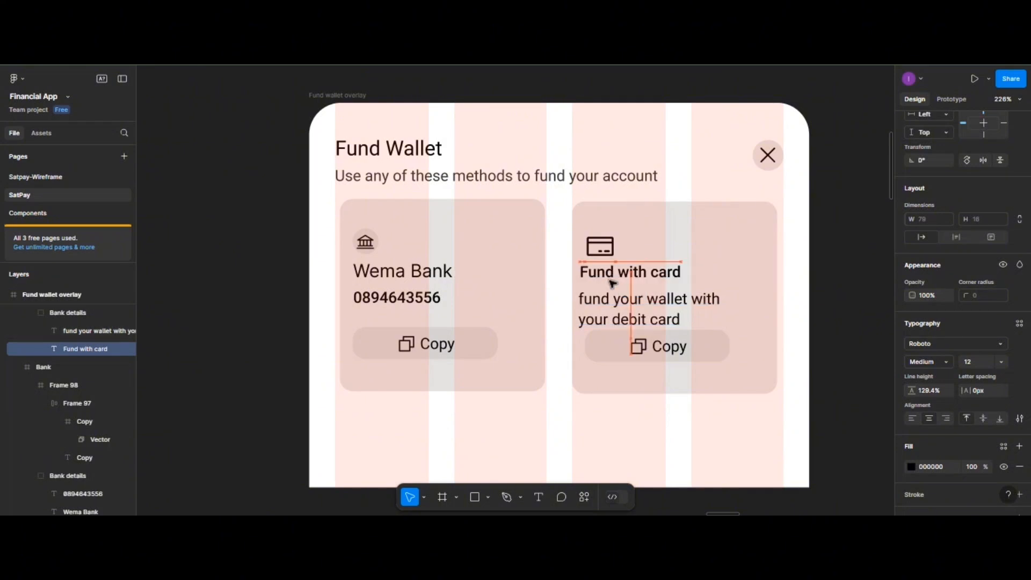
- Capitalise the description's first letter so it starts with 'Fund'
{"action": "double_click", "coordinate": [588, 303]}
{"action": "left_click", "coordinate": [587, 302]}
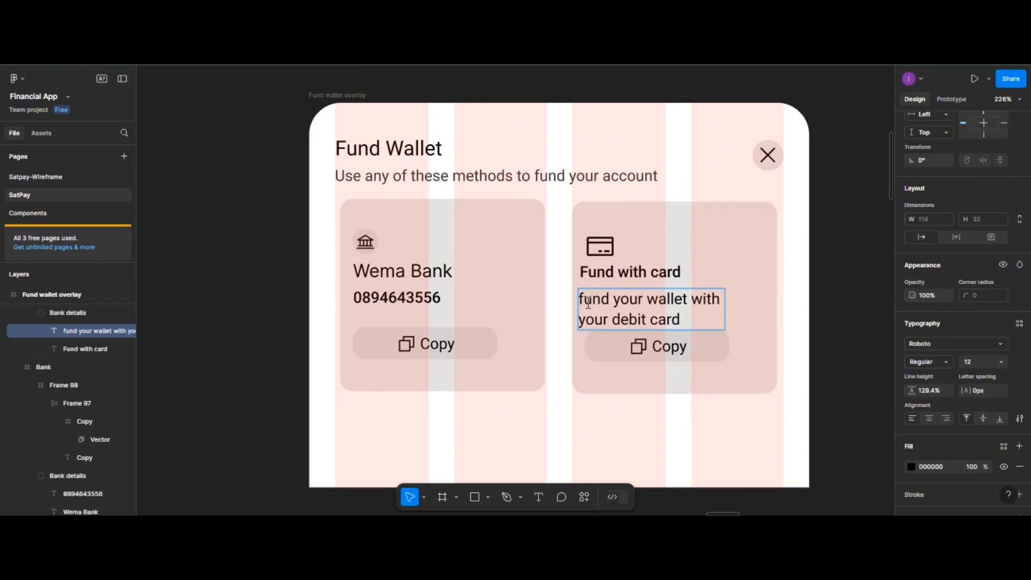
{"action": "key", "text": "BackSpace"}
{"action": "type", "text": "F"}
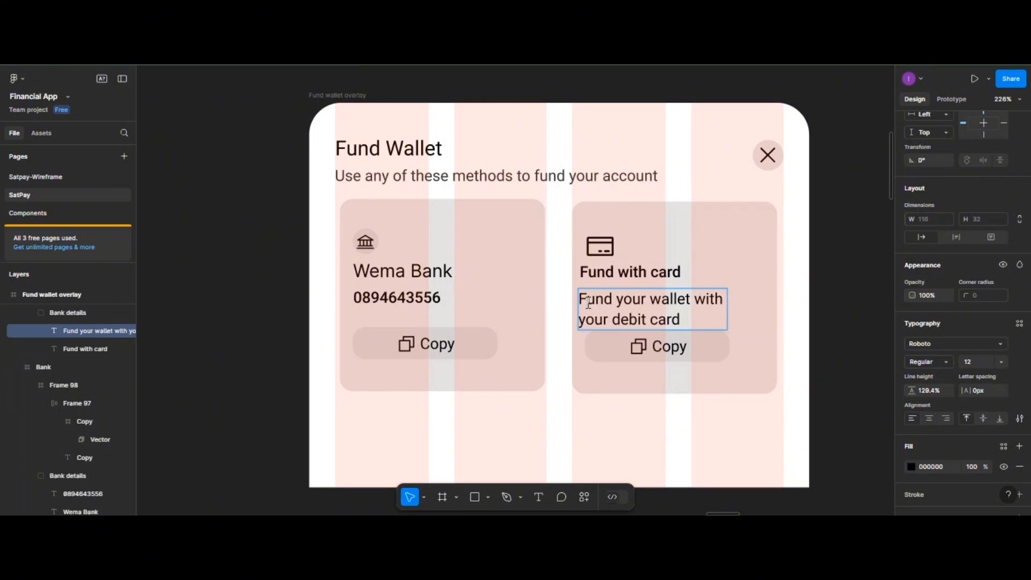
{"action": "key", "text": "Escape"}
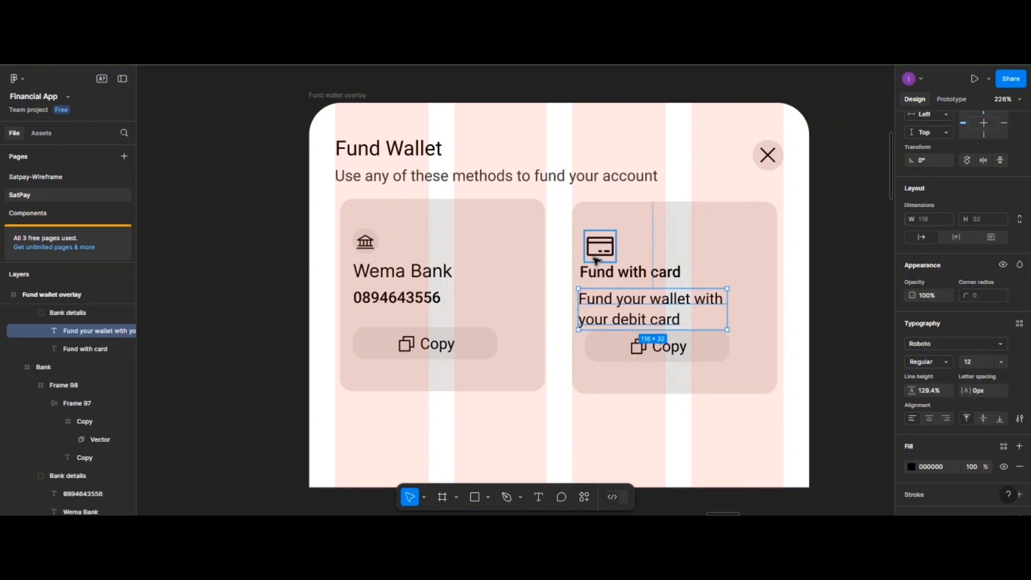
{"action": "left_click", "coordinate": [597, 262], "text": "shift"}
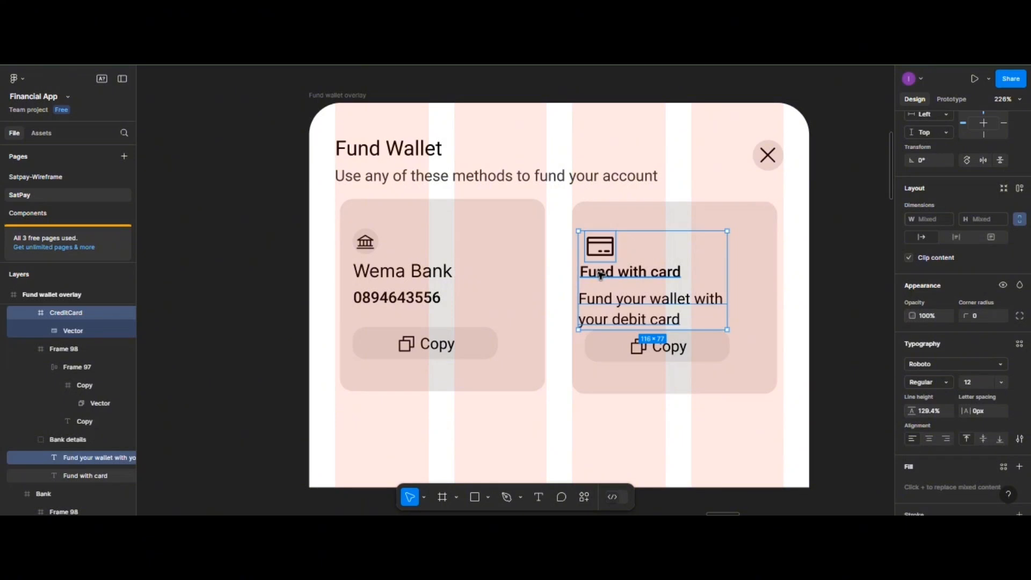
- Left-align the card icon, heading and description, nudge them right, and distribute them vertically
{"action": "left_click", "coordinate": [601, 276], "text": "shift"}
{"action": "scroll", "coordinate": [919, 131], "scroll_direction": "up", "scroll_amount": 3}
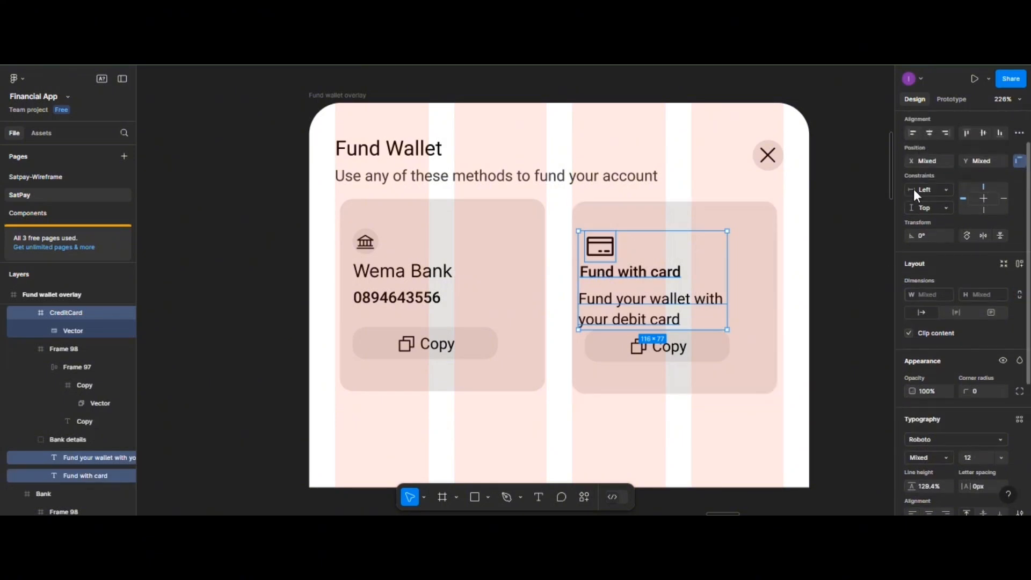
{"action": "left_click", "coordinate": [912, 133]}
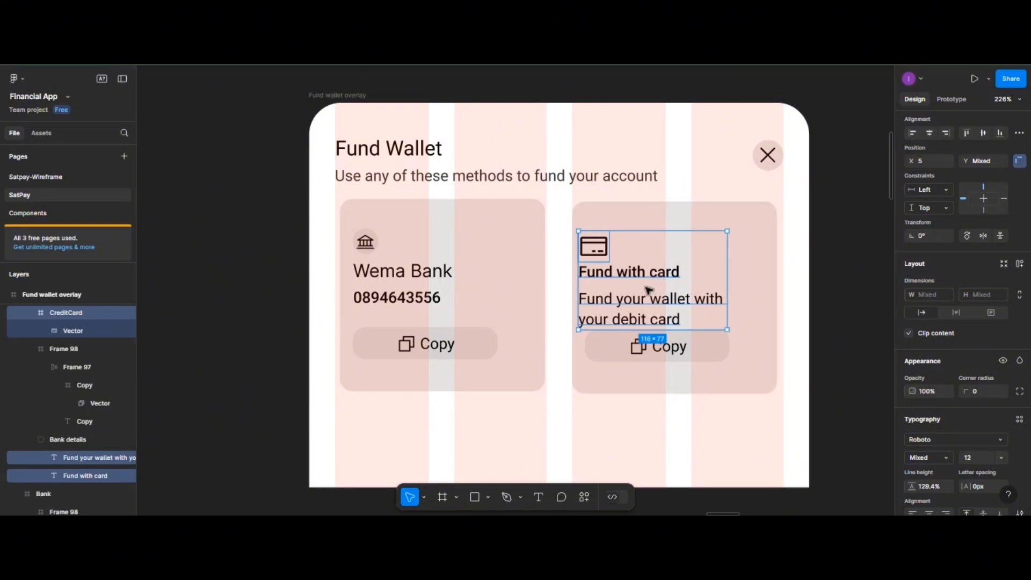
{"action": "left_click_drag", "start_coordinate": [645, 277], "coordinate": [655, 283]}
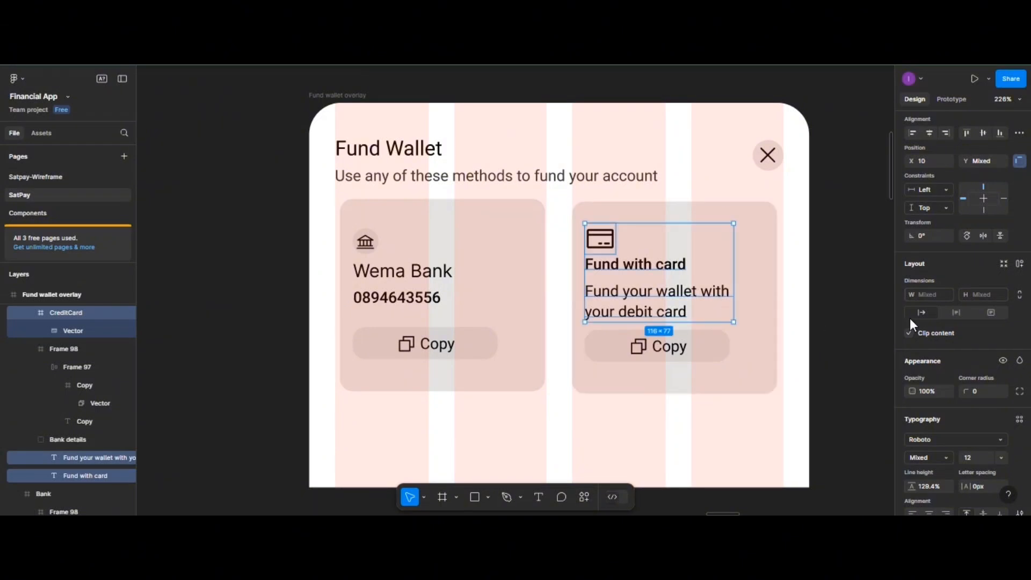
{"action": "left_click", "coordinate": [1019, 133]}
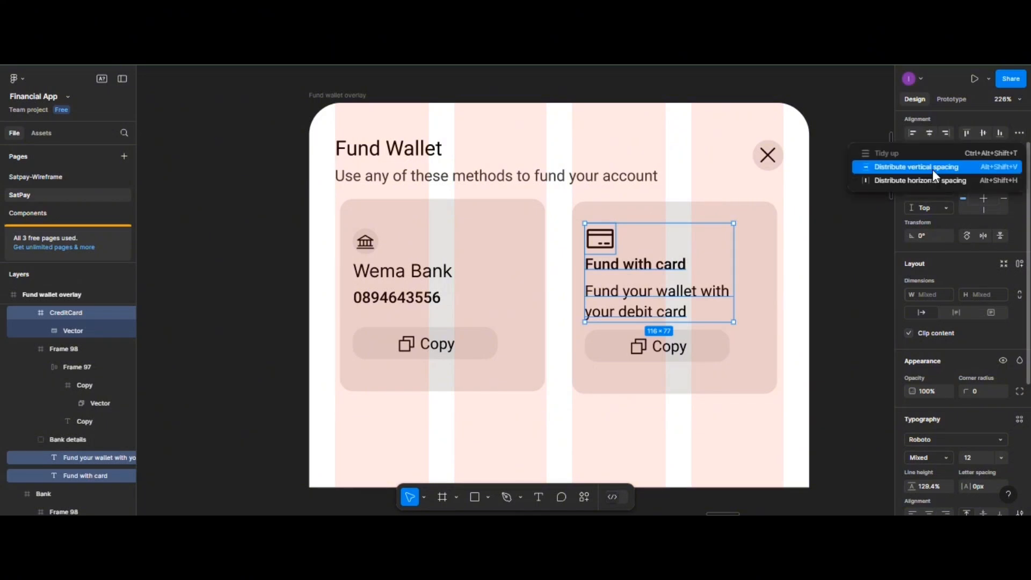
{"action": "left_click", "coordinate": [933, 172]}
- Compare the card-payment icon and text group against the Wema Bank details group
{"action": "left_click", "coordinate": [908, 332]}
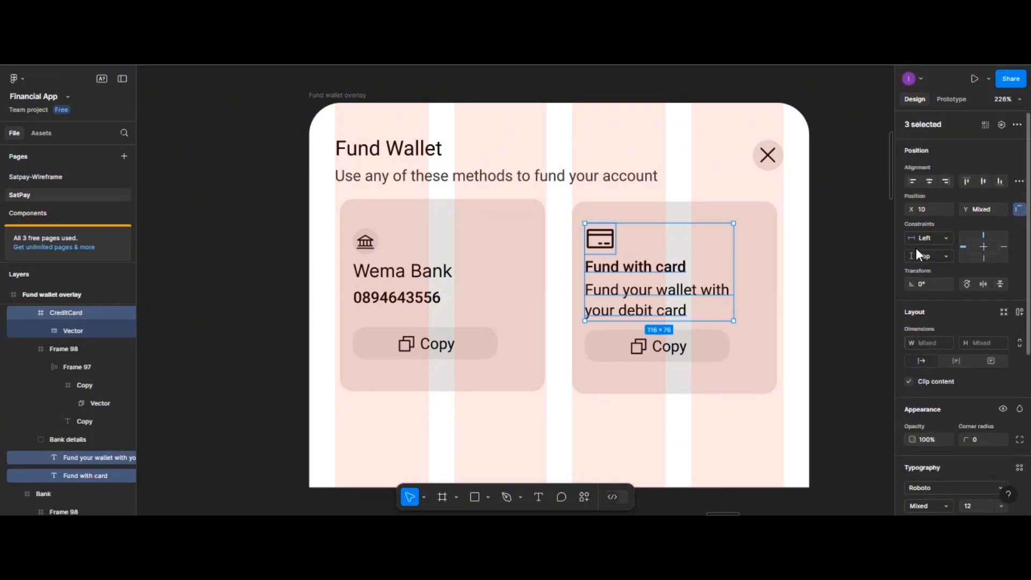
{"action": "scroll", "coordinate": [920, 296], "scroll_direction": "down", "scroll_amount": 2}
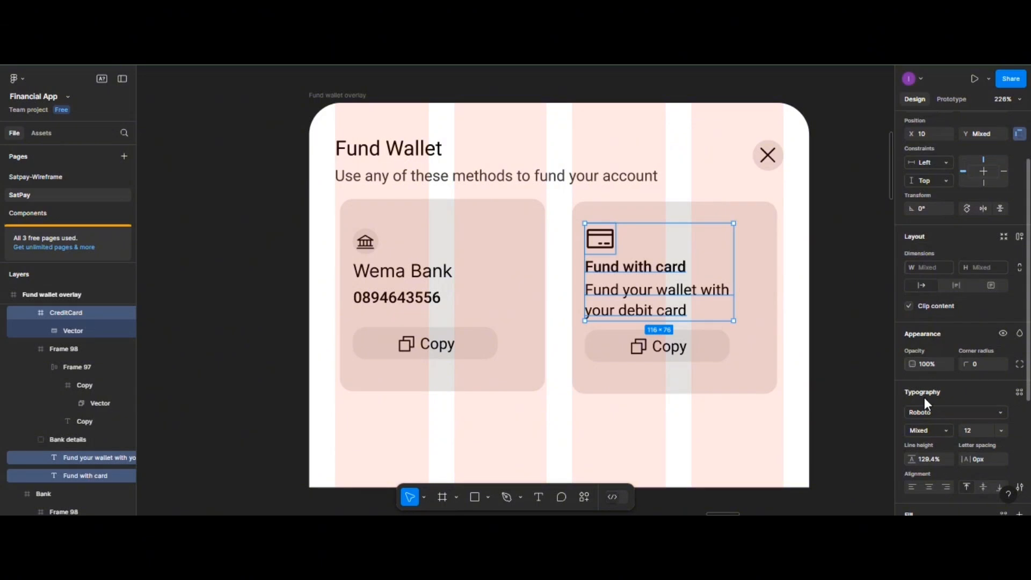
{"action": "scroll", "coordinate": [922, 411], "scroll_direction": "down", "scroll_amount": 1}
{"action": "scroll", "coordinate": [920, 409], "scroll_direction": "up", "scroll_amount": 1}
{"action": "left_click", "coordinate": [380, 301]}
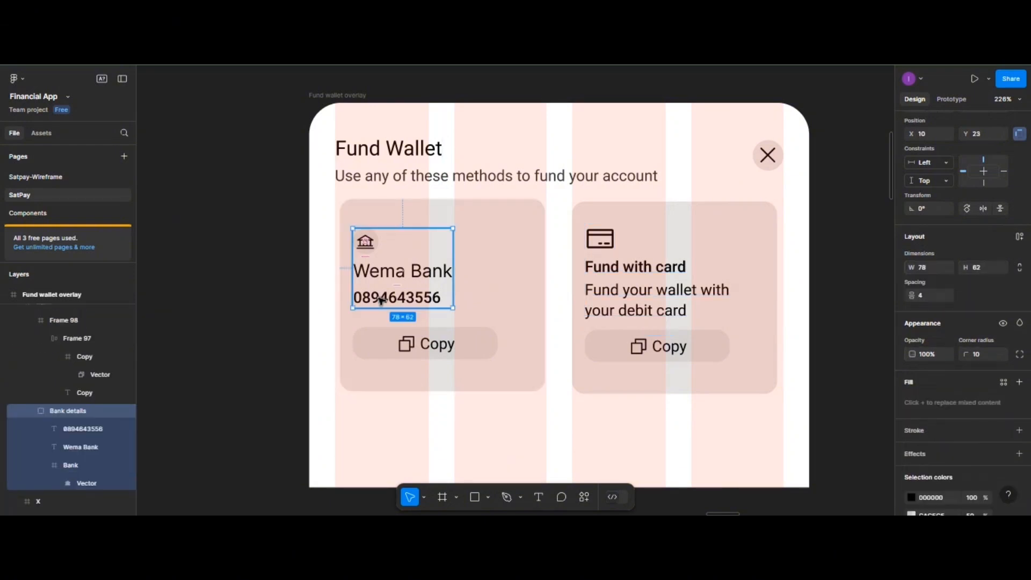
{"action": "left_click", "coordinate": [604, 241]}
{"action": "left_click", "coordinate": [638, 270], "text": "shift"}
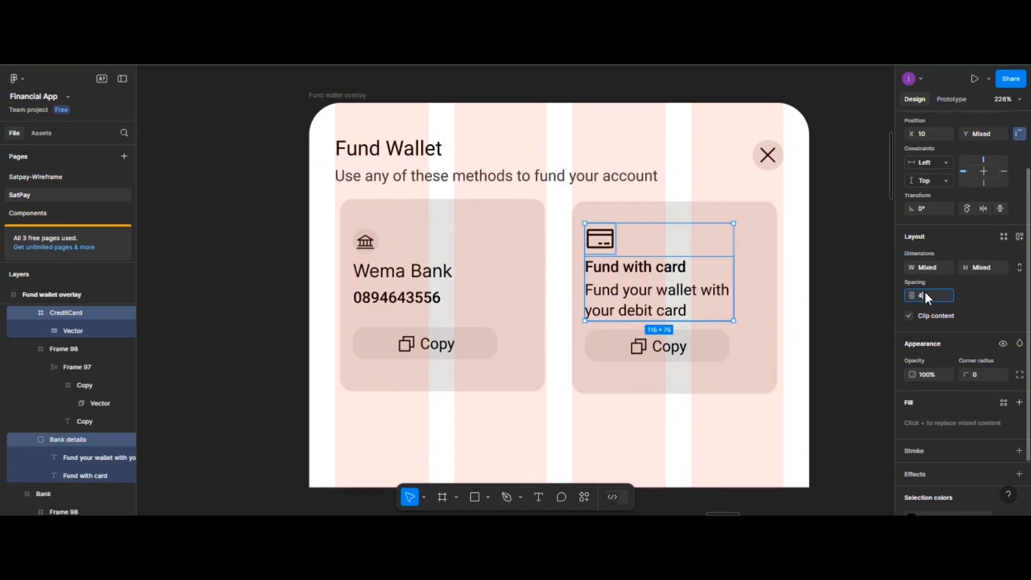
{"action": "key", "text": "Escape"}
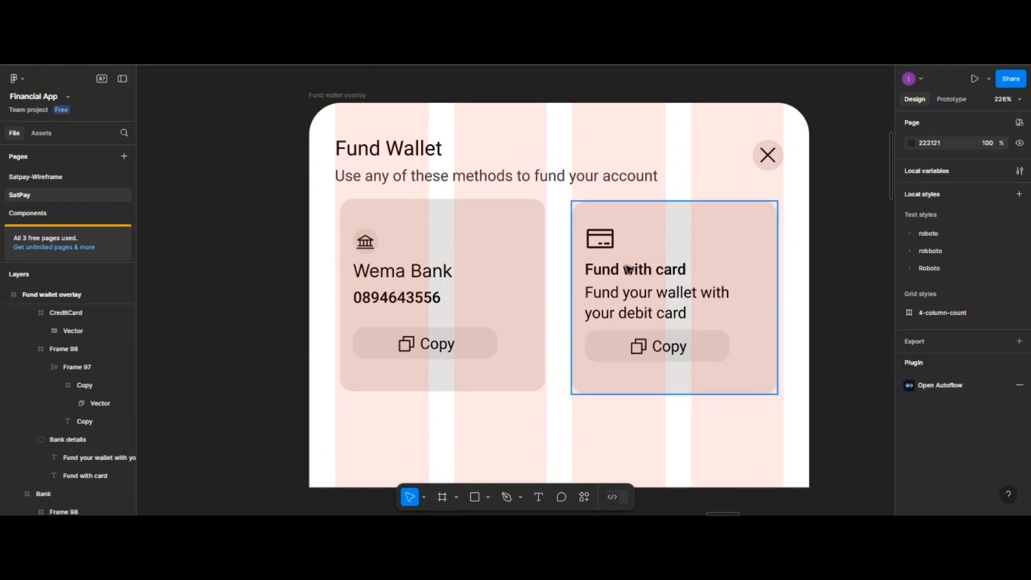
- Scale the credit card icon proportionally to about 15×15 and delete the Copy button
{"action": "left_click", "coordinate": [603, 242]}
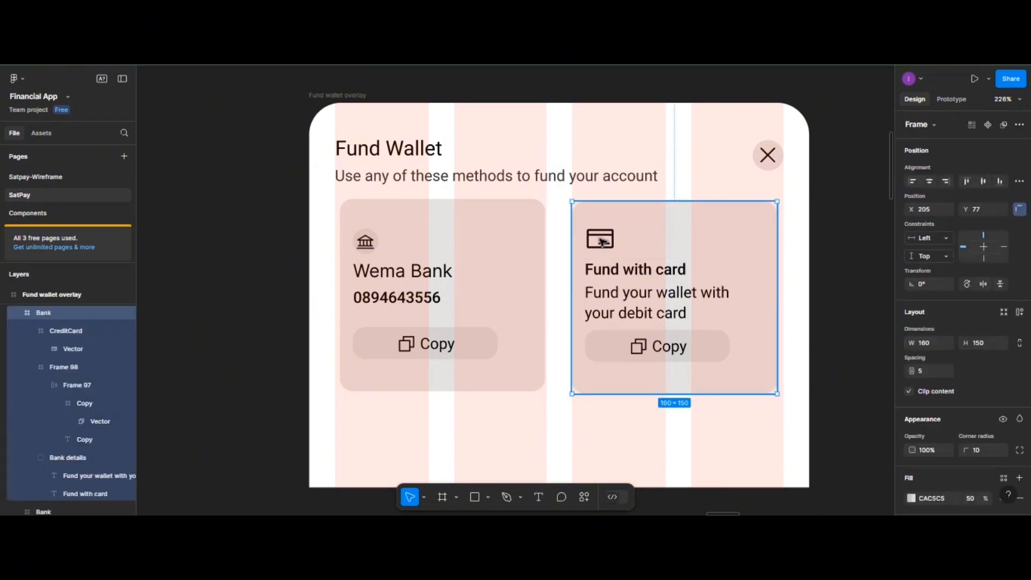
{"action": "left_click", "coordinate": [602, 242]}
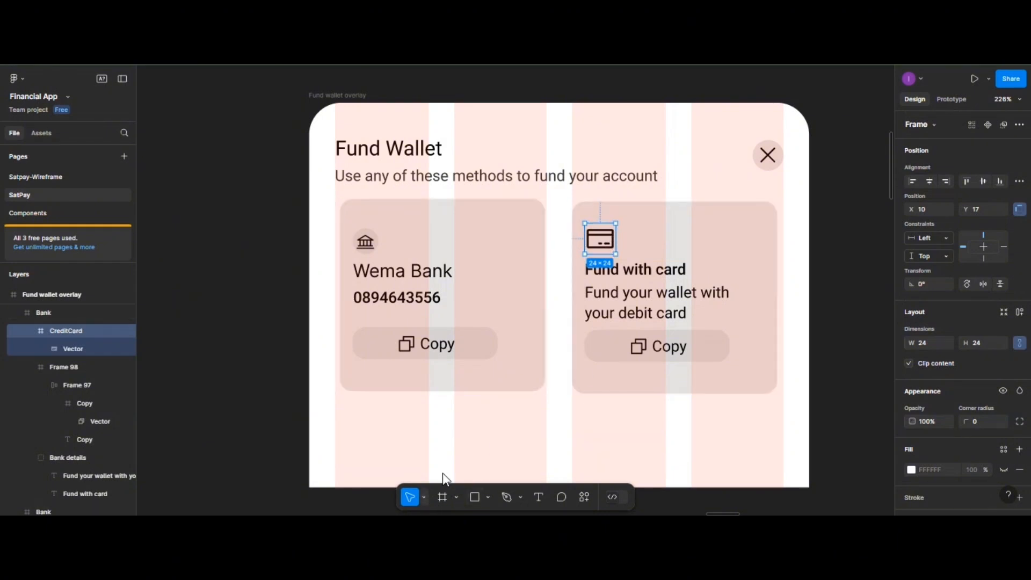
{"action": "left_click_drag", "start_coordinate": [615, 223], "coordinate": [611, 229]}
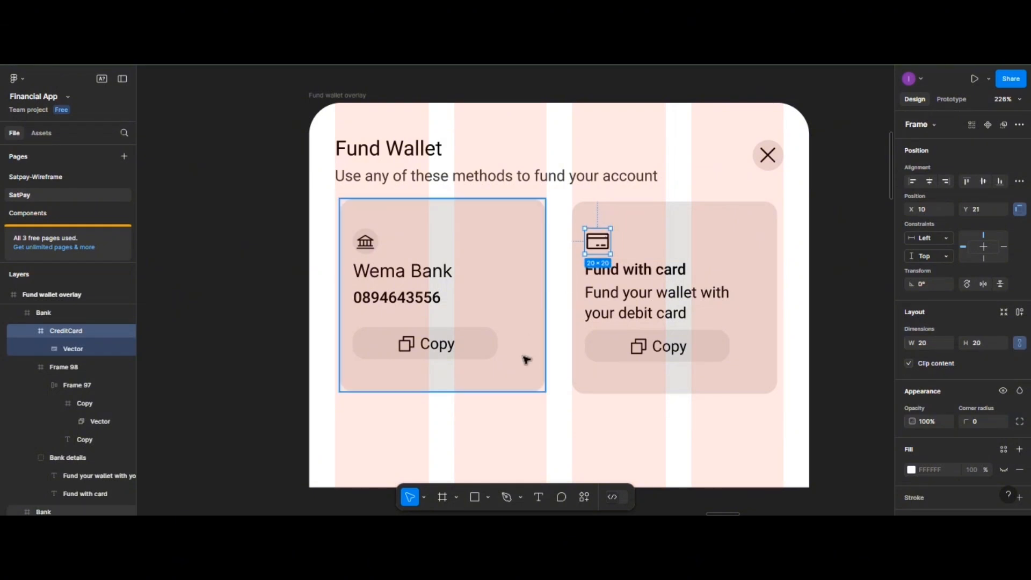
{"action": "key", "text": "ctrl+z"}
{"action": "left_click", "coordinate": [427, 494]}
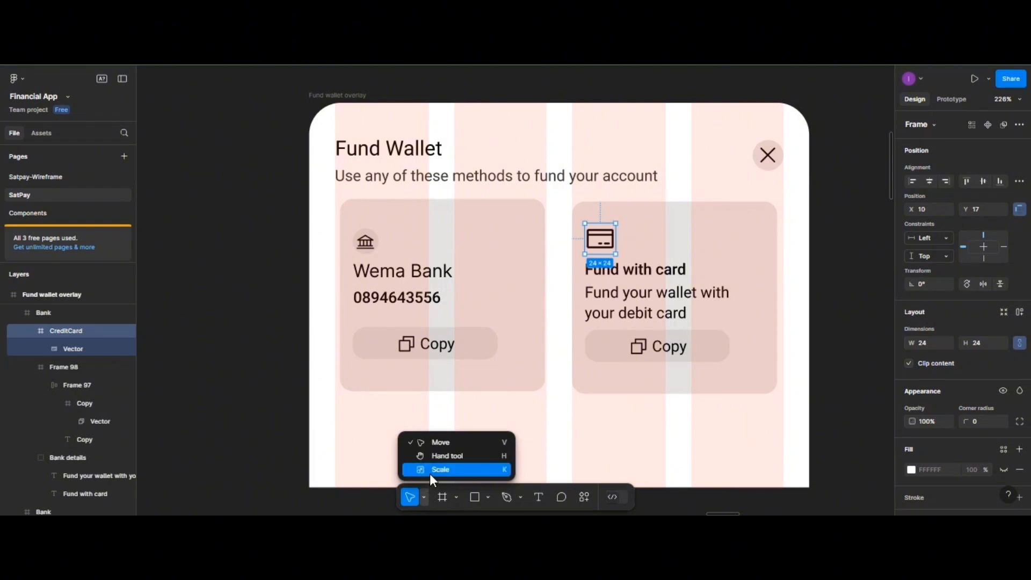
{"action": "left_click", "coordinate": [430, 473]}
{"action": "left_click_drag", "start_coordinate": [615, 221], "coordinate": [609, 231]}
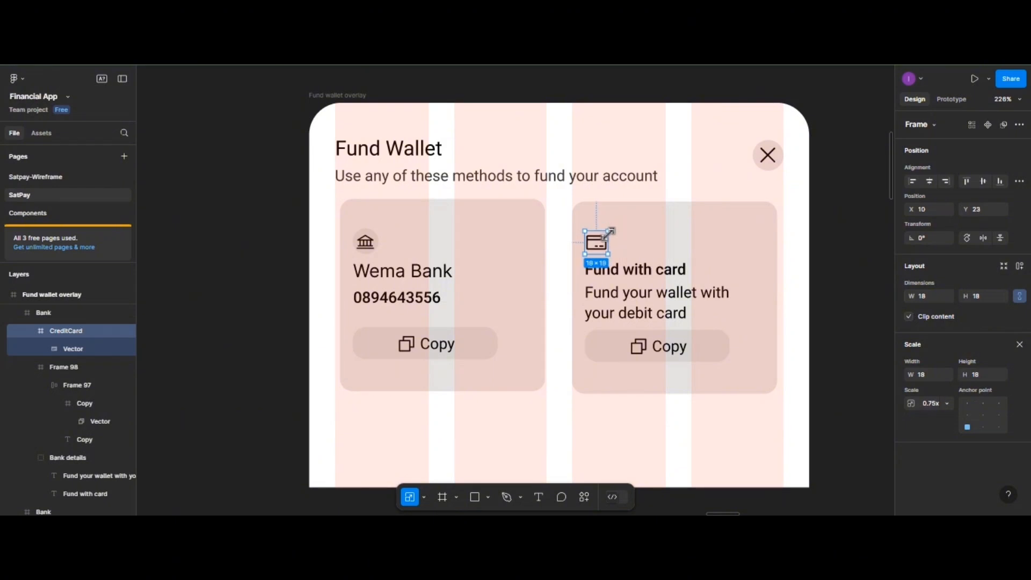
{"action": "left_click", "coordinate": [714, 357]}
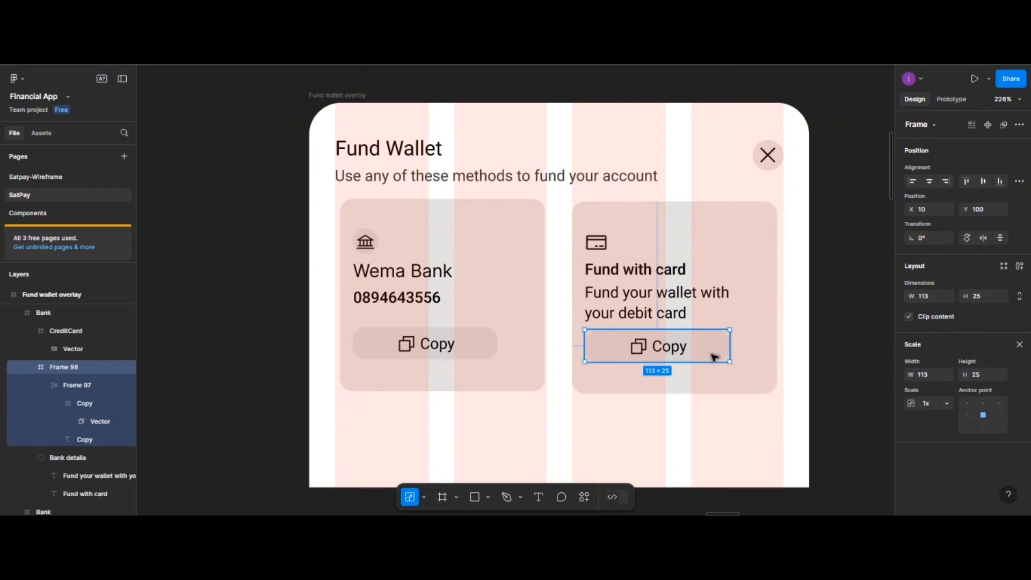
{"action": "key", "text": "Delete"}
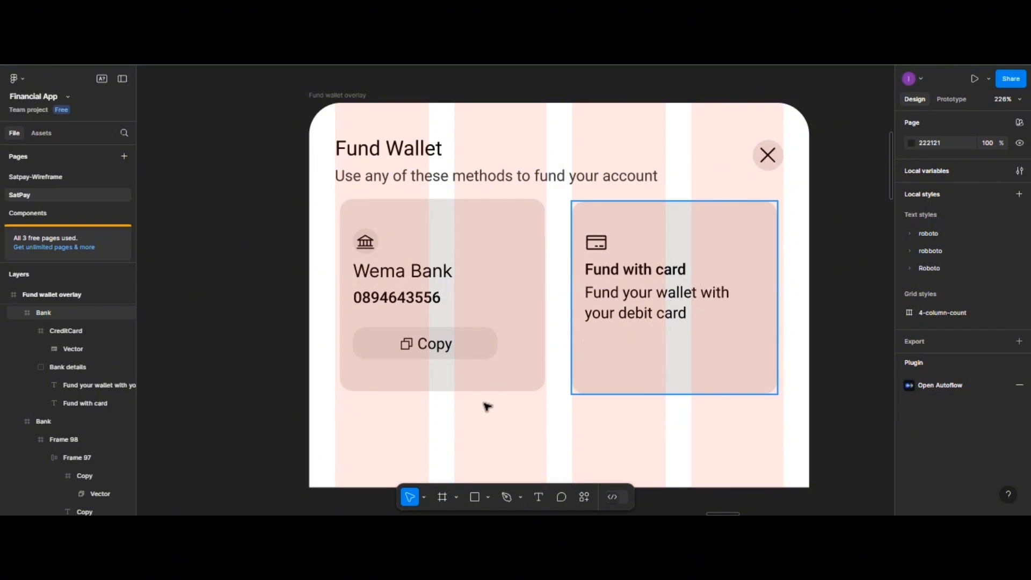
- Align both payment cards' vertical centres, then group the title and subtitle with spacing 4
{"action": "left_click", "coordinate": [451, 301]}
{"action": "left_click", "coordinate": [640, 246], "text": "shift"}
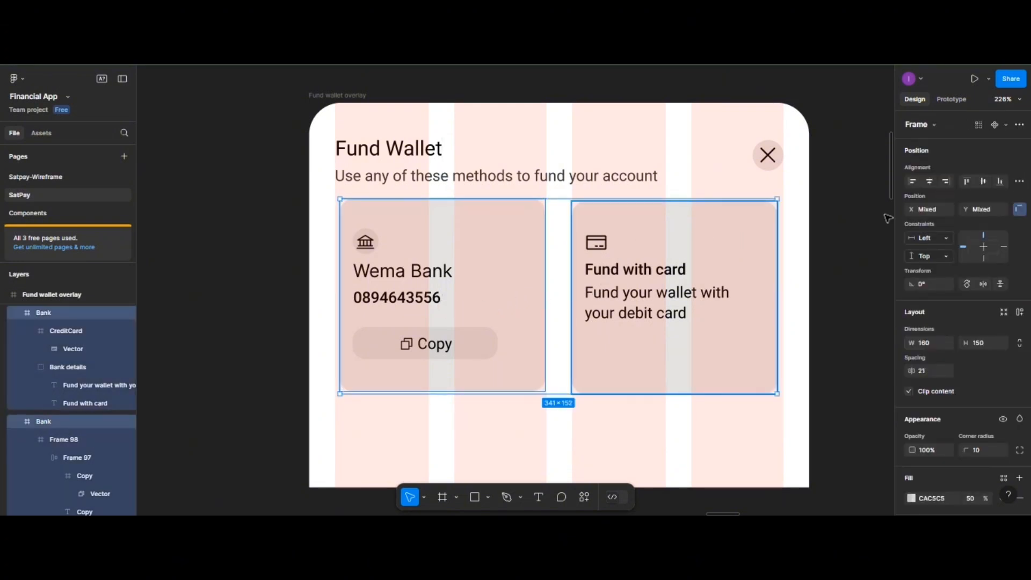
{"action": "left_click", "coordinate": [985, 177]}
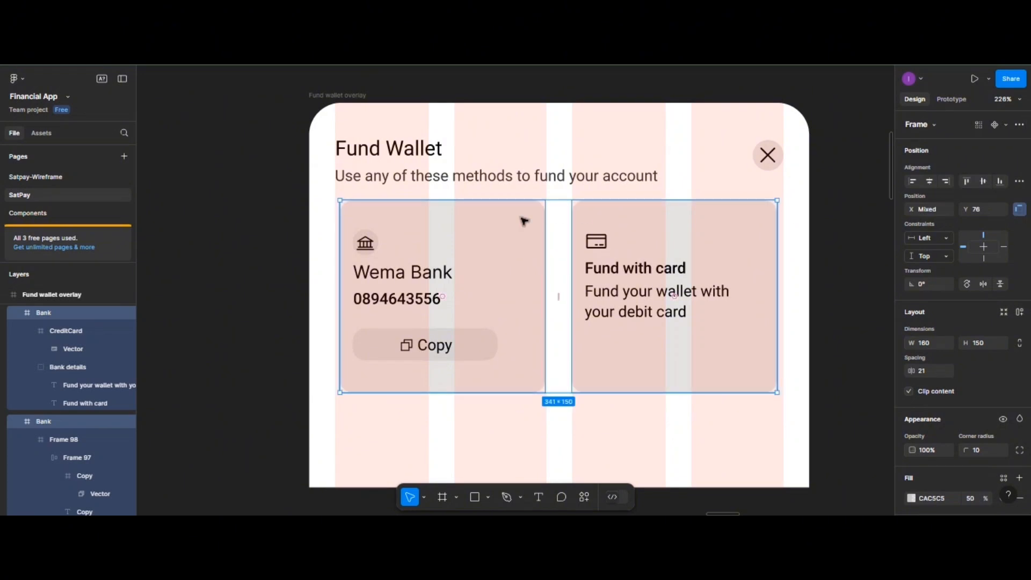
{"action": "left_click", "coordinate": [408, 151]}
{"action": "left_click", "coordinate": [399, 175], "text": "shift"}
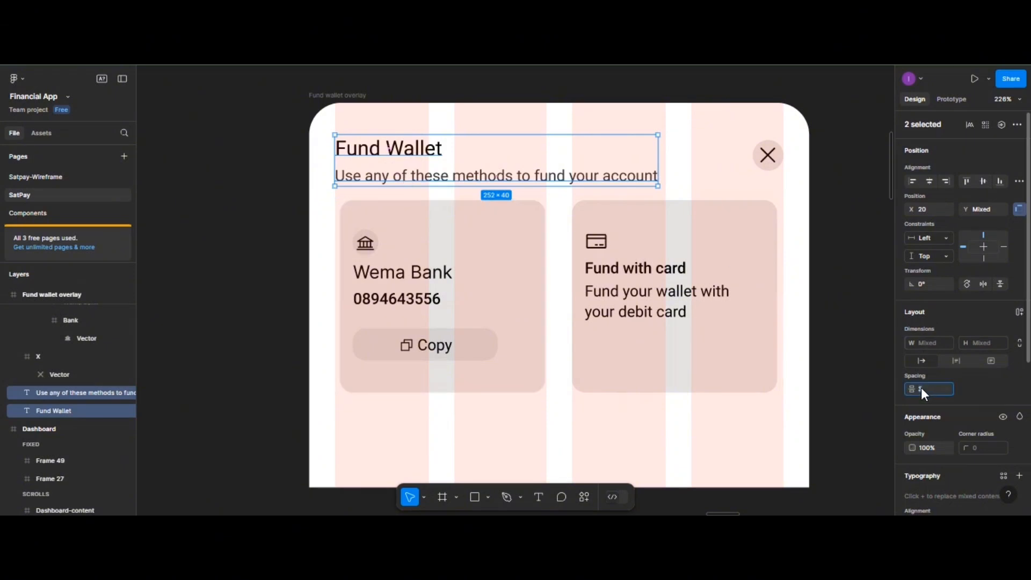
{"action": "type", "text": "4"}
{"action": "key", "text": "Return"}
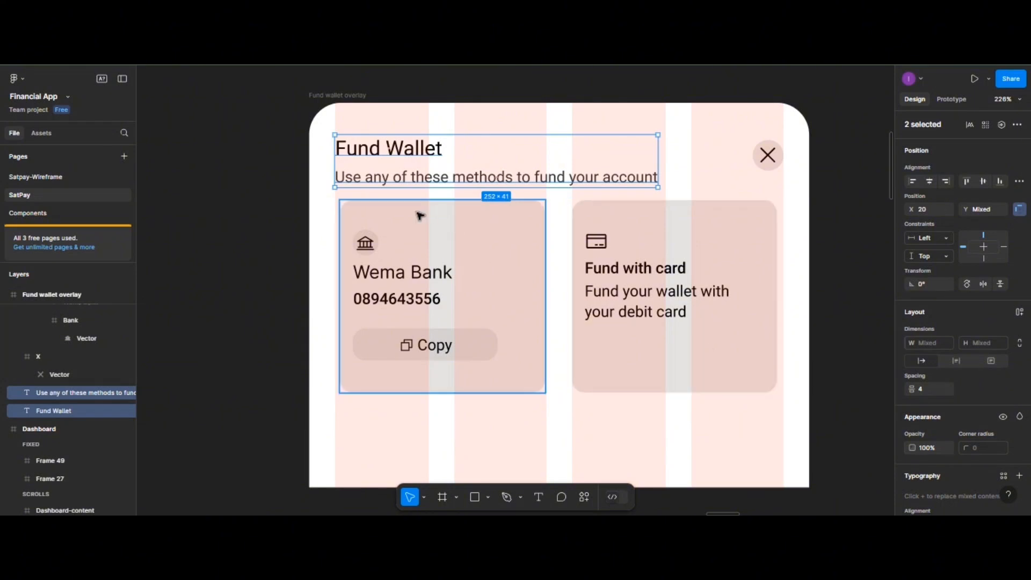
{"action": "key", "text": "ctrl+g"}
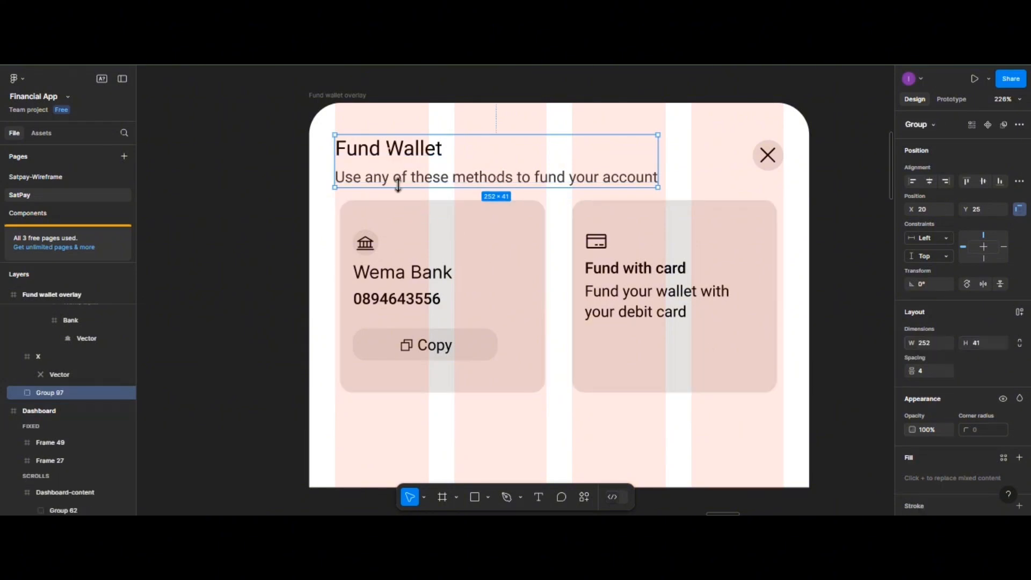
- Left-align the Wema Bank card under the title with 15 spacing, and move the Fund with card card beside it
{"action": "left_click", "coordinate": [396, 217], "text": "shift"}
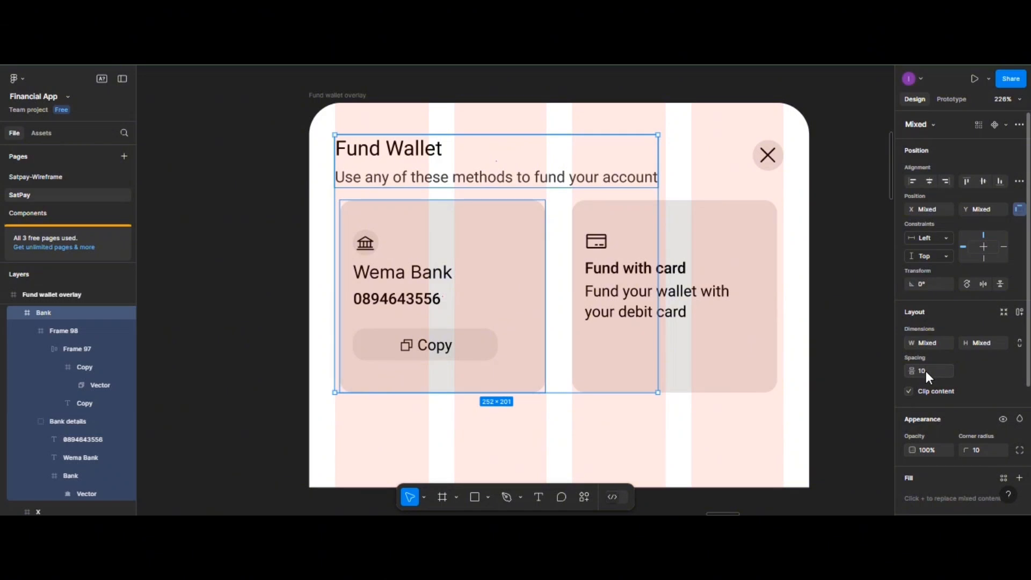
{"action": "left_click", "coordinate": [912, 182]}
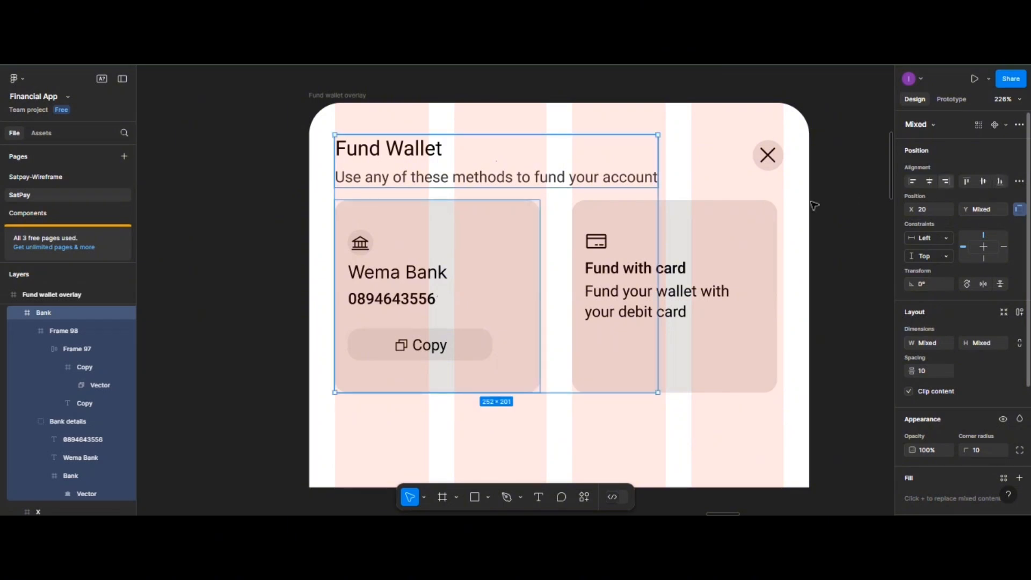
{"action": "left_click", "coordinate": [1018, 185]}
{"action": "left_click", "coordinate": [954, 218]}
{"action": "key", "text": "Return"}
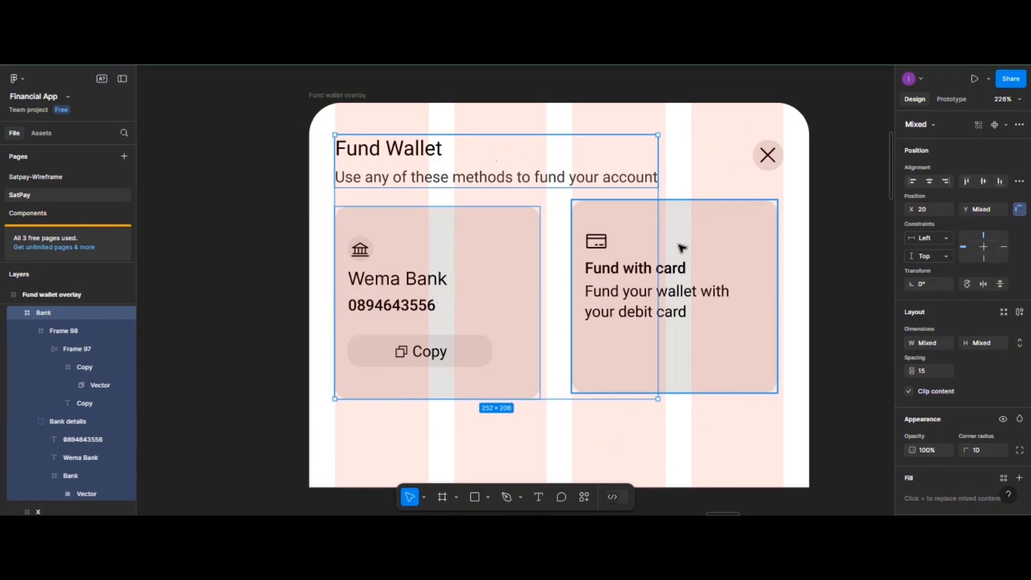
{"action": "left_click", "coordinate": [682, 248]}
{"action": "left_click_drag", "start_coordinate": [674, 269], "coordinate": [685, 251]}
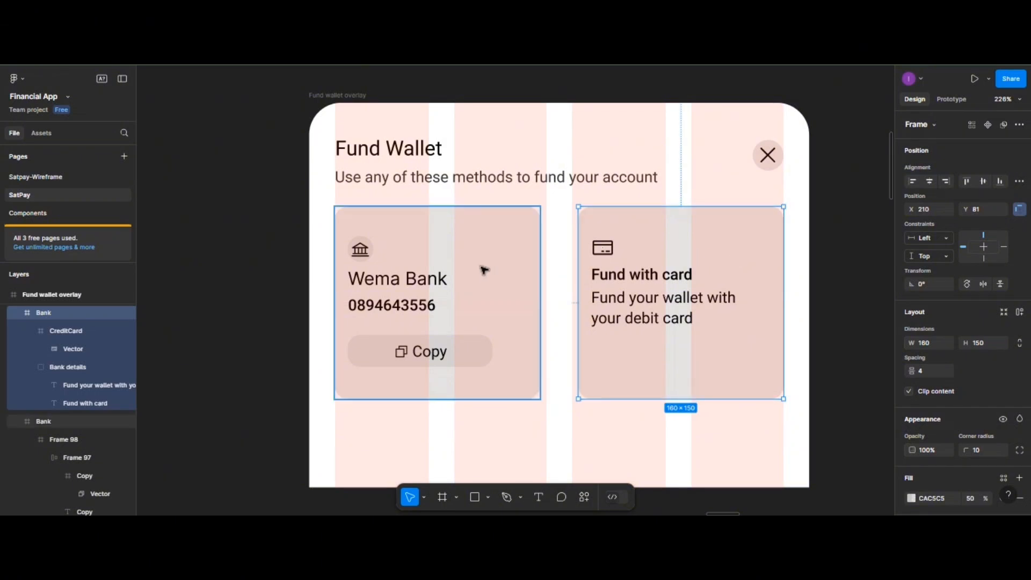
{"action": "left_click_drag", "start_coordinate": [486, 270], "coordinate": [487, 270]}
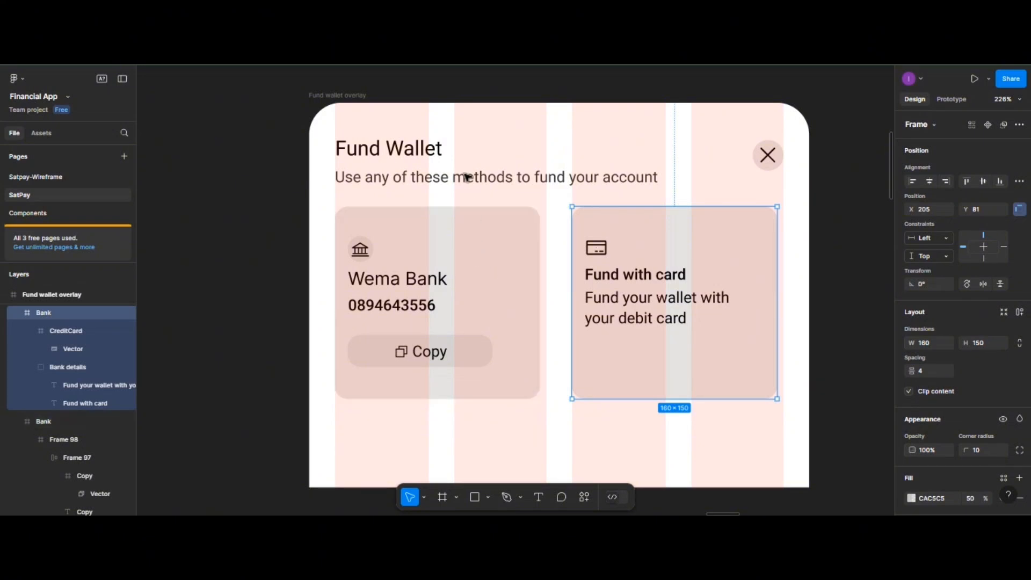
{"action": "scroll", "coordinate": [467, 174], "scroll_direction": "down", "scroll_amount": 5}
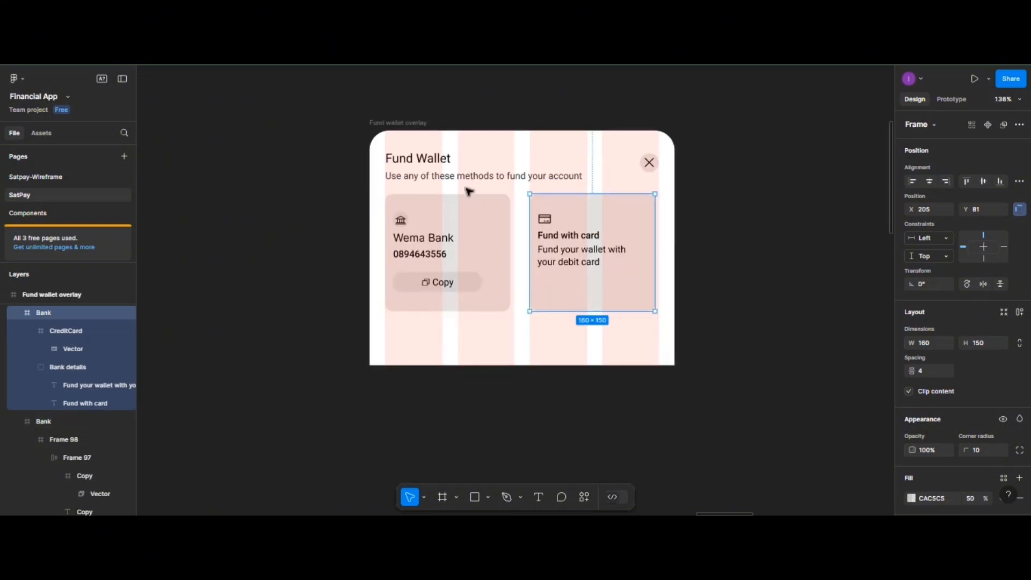
- Hide the Fund wallet overlay's layout grid with Ctrl+Shift+4
{"action": "left_click", "coordinate": [708, 316]}
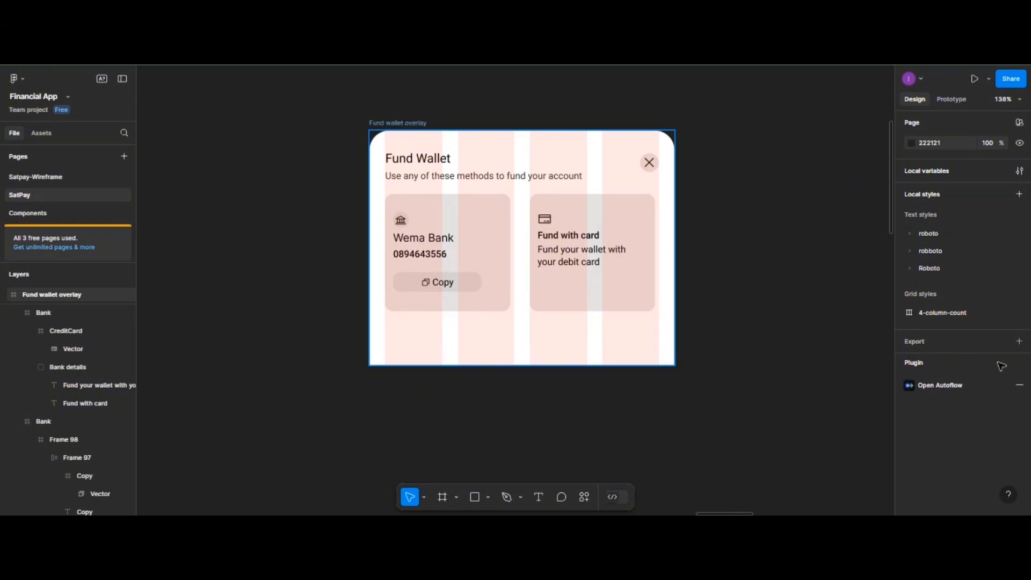
{"action": "key", "text": "ctrl+a"}
{"action": "scroll", "coordinate": [981, 452], "scroll_direction": "down", "scroll_amount": 3}
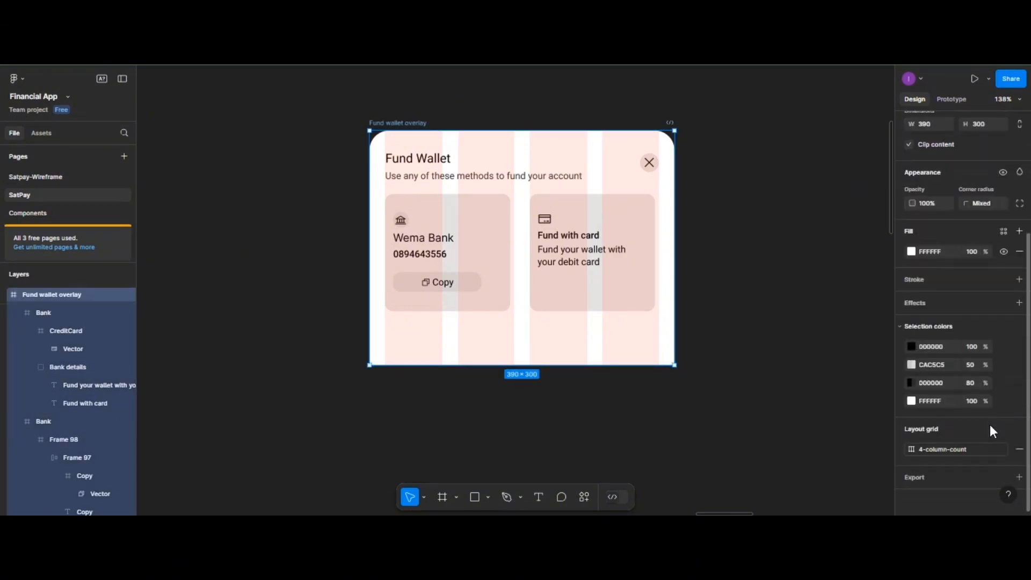
{"action": "key", "text": "ctrl+shift+4"}
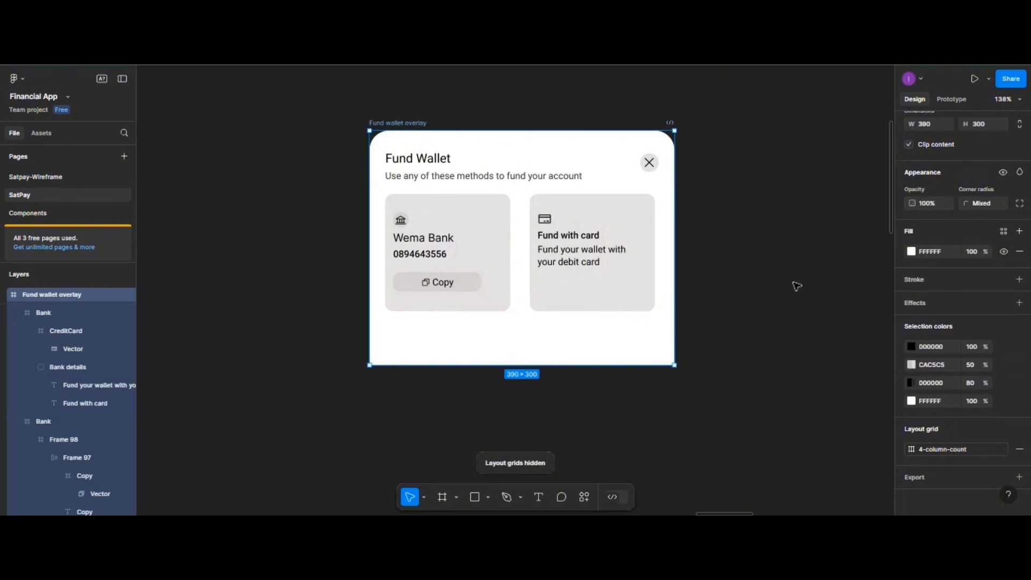
{"action": "left_click", "coordinate": [797, 287]}
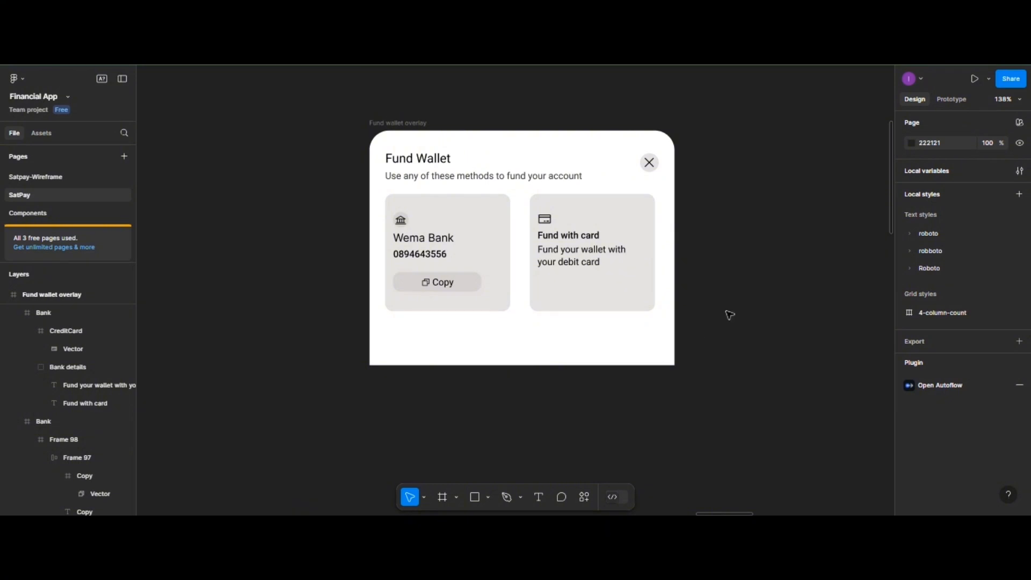
{"action": "scroll", "coordinate": [714, 311], "scroll_direction": "up", "scroll_amount": 2}
{"action": "scroll", "coordinate": [655, 303], "scroll_direction": "down", "scroll_amount": 5}
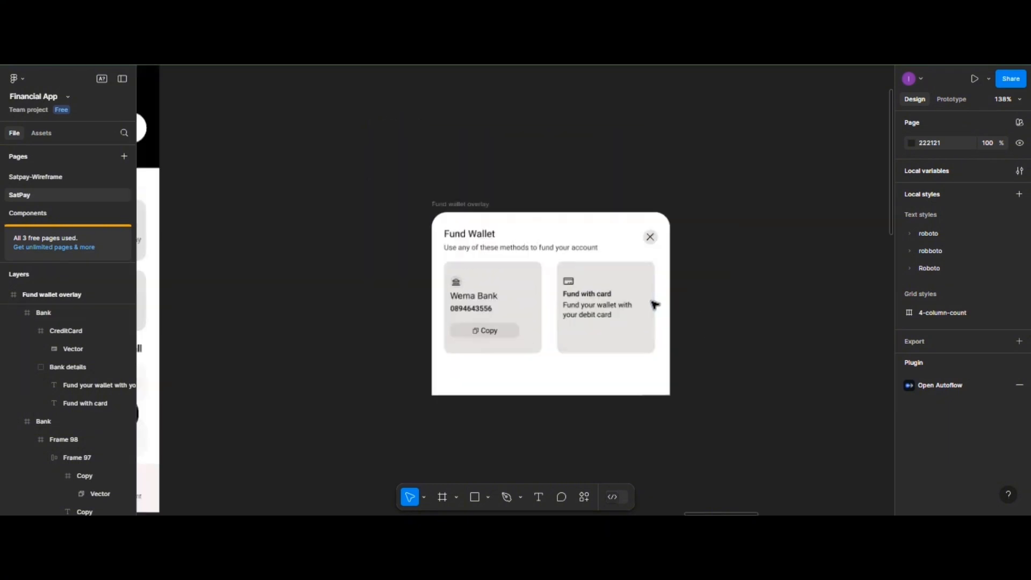
{"action": "scroll", "coordinate": [647, 305], "scroll_direction": "down", "scroll_amount": 2}
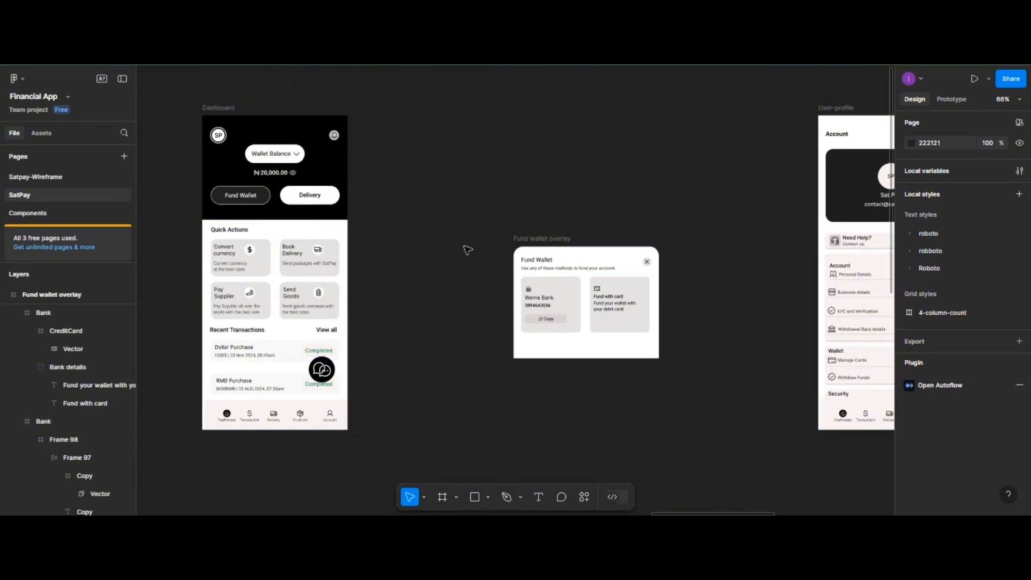
{"action": "scroll", "coordinate": [459, 238], "scroll_direction": "up", "scroll_amount": 2}
{"action": "scroll", "coordinate": [456, 237], "scroll_direction": "down", "scroll_amount": 3}
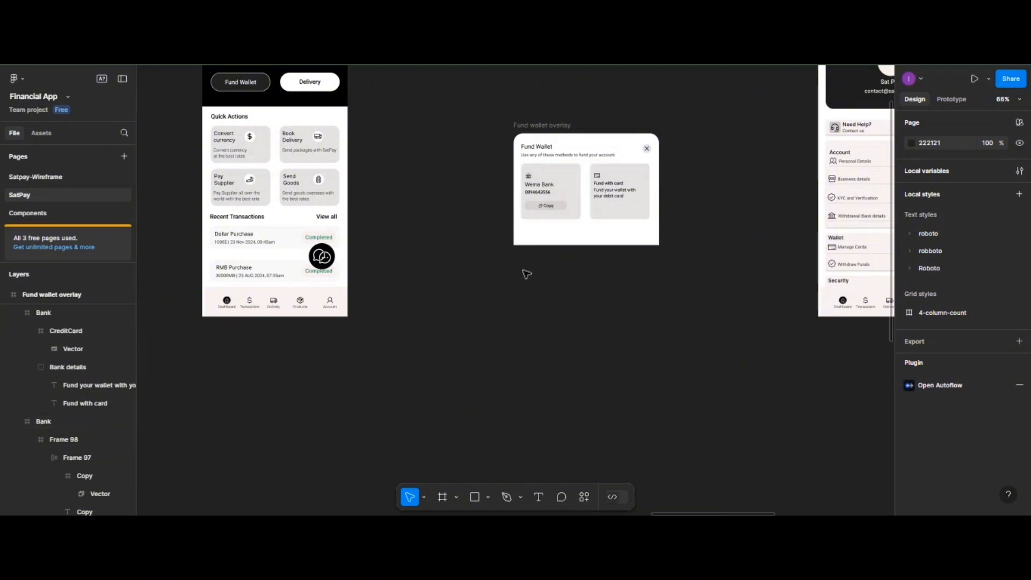
{"action": "scroll", "coordinate": [518, 276], "scroll_direction": "up", "scroll_amount": 1}
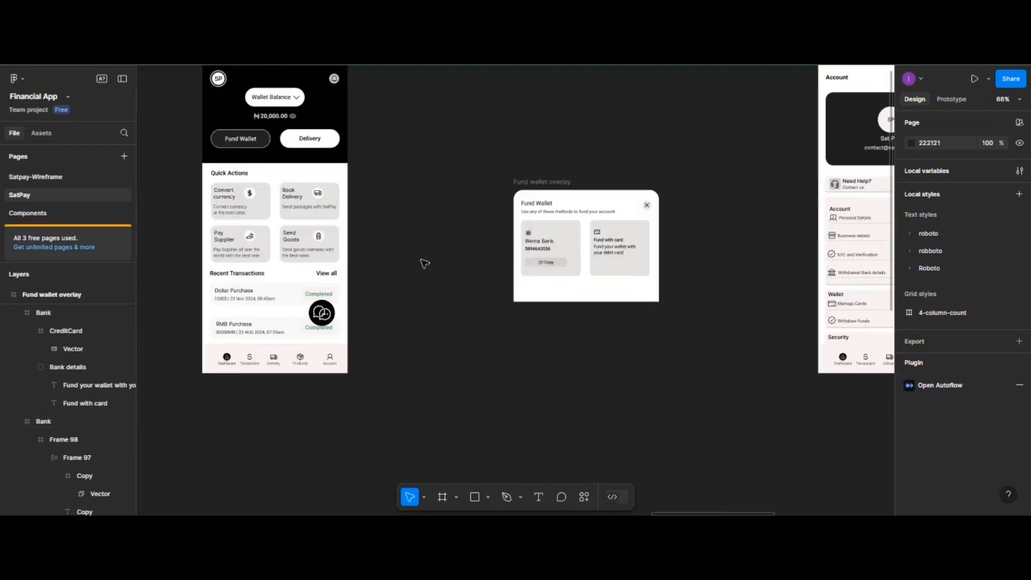
- Move the Dashboard frame right to X 7235, closer to the overlay
{"action": "left_click", "coordinate": [963, 107]}
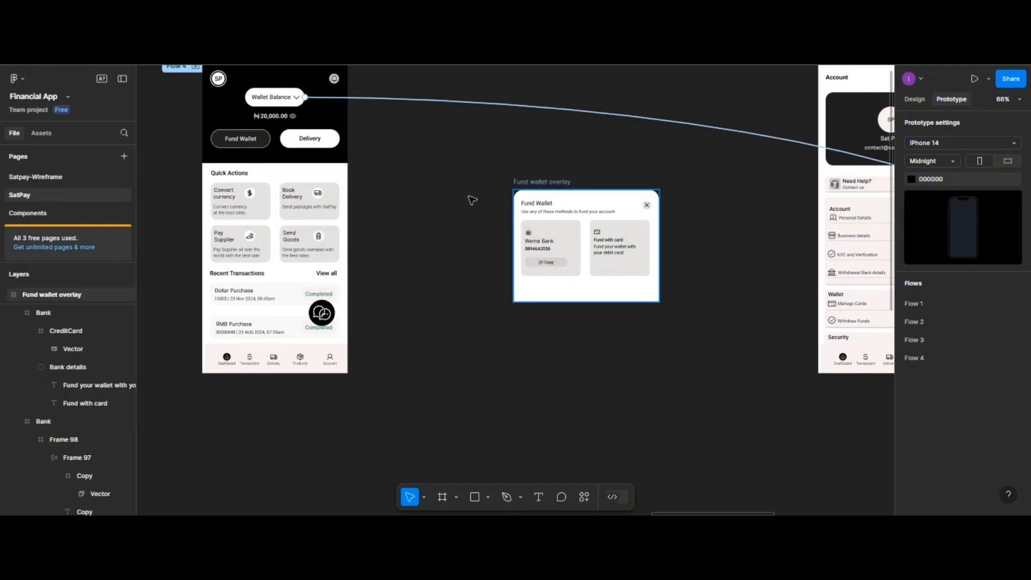
{"action": "scroll", "coordinate": [459, 202], "scroll_direction": "up", "scroll_amount": 5}
{"action": "scroll", "coordinate": [364, 211], "scroll_direction": "right", "scroll_amount": 1}
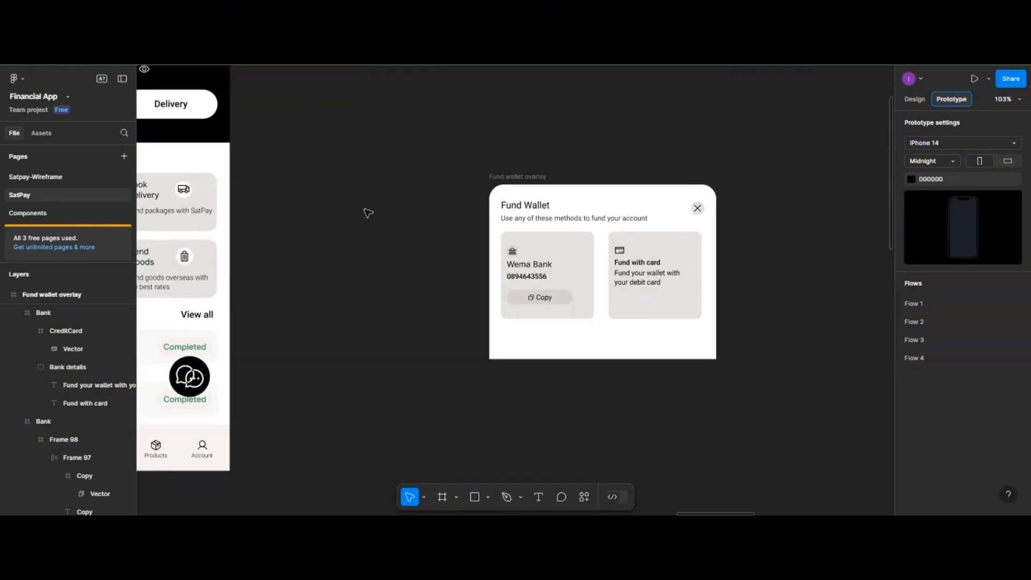
{"action": "scroll", "coordinate": [368, 215], "scroll_direction": "up", "scroll_amount": 3}
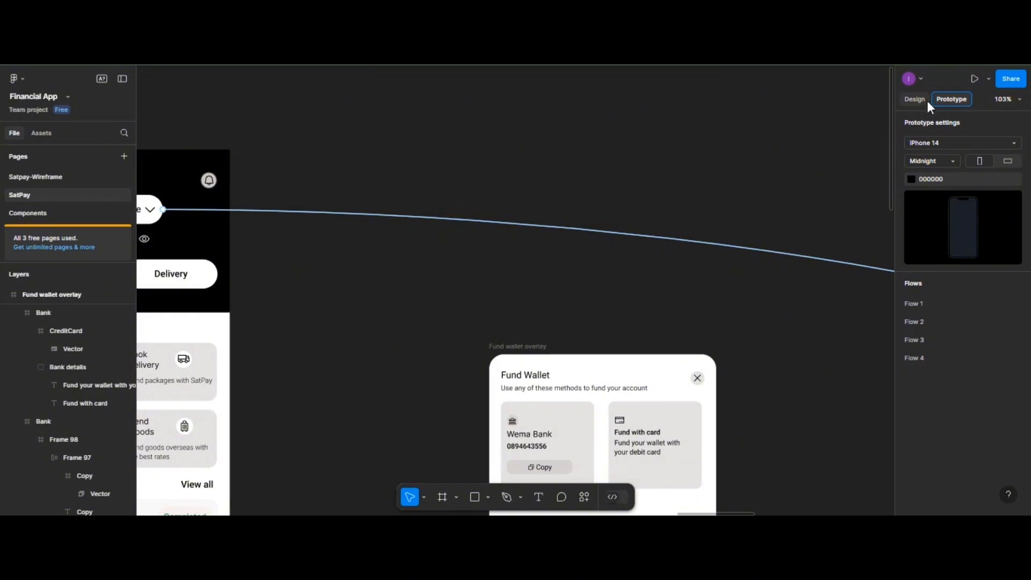
{"action": "left_click", "coordinate": [926, 101]}
{"action": "scroll", "coordinate": [204, 155], "scroll_direction": "down", "scroll_amount": 1}
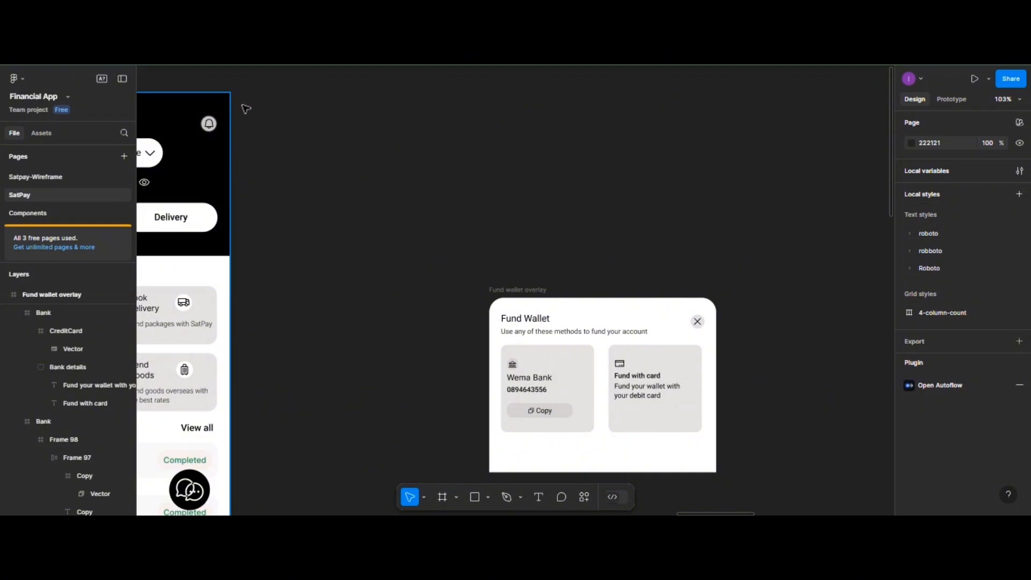
{"action": "left_click_drag", "start_coordinate": [202, 116], "coordinate": [335, 118]}
- In Prototype mode, link the Dashboard's Fund Wallet button to the Fund wallet overlay and choose its destination
{"action": "scroll", "coordinate": [487, 205], "scroll_direction": "down", "scroll_amount": 1}
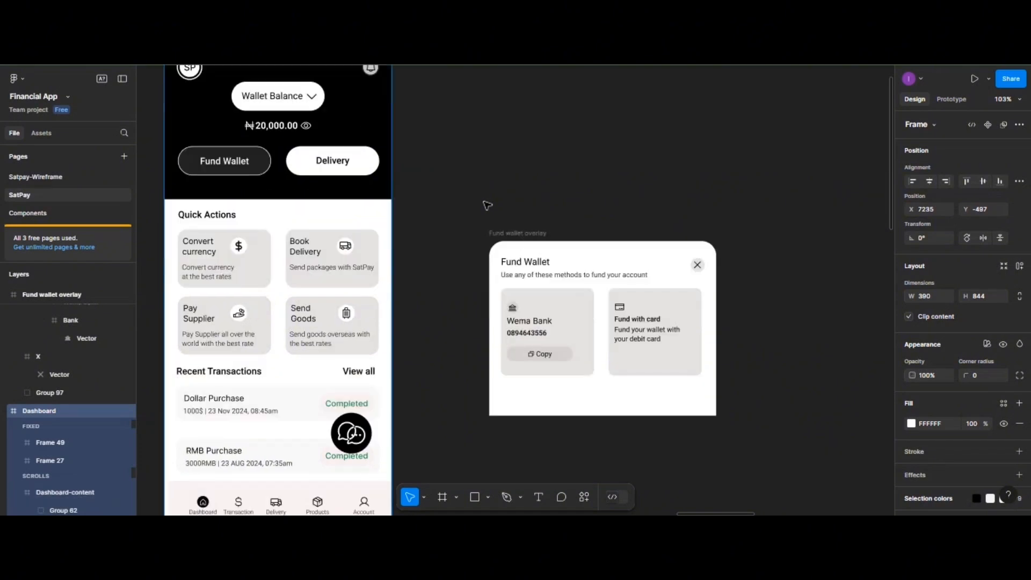
{"action": "scroll", "coordinate": [487, 205], "scroll_direction": "up", "scroll_amount": 1}
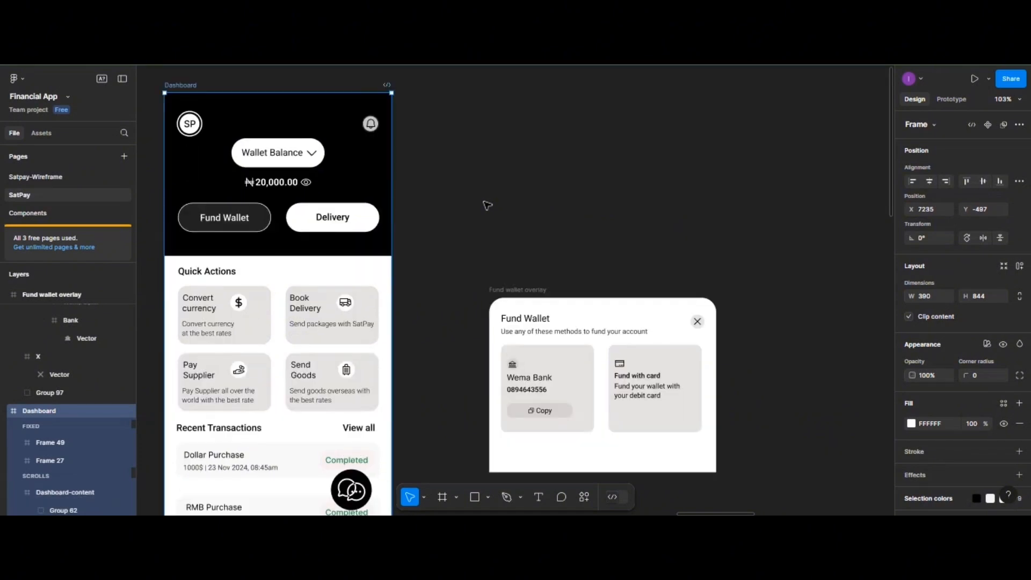
{"action": "left_click", "coordinate": [946, 102]}
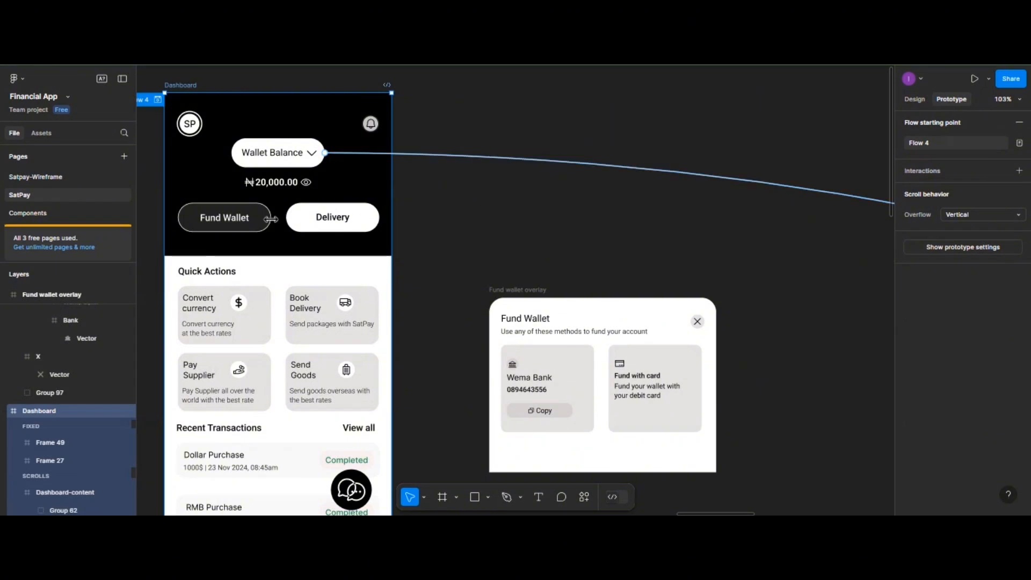
{"action": "left_click", "coordinate": [251, 225]}
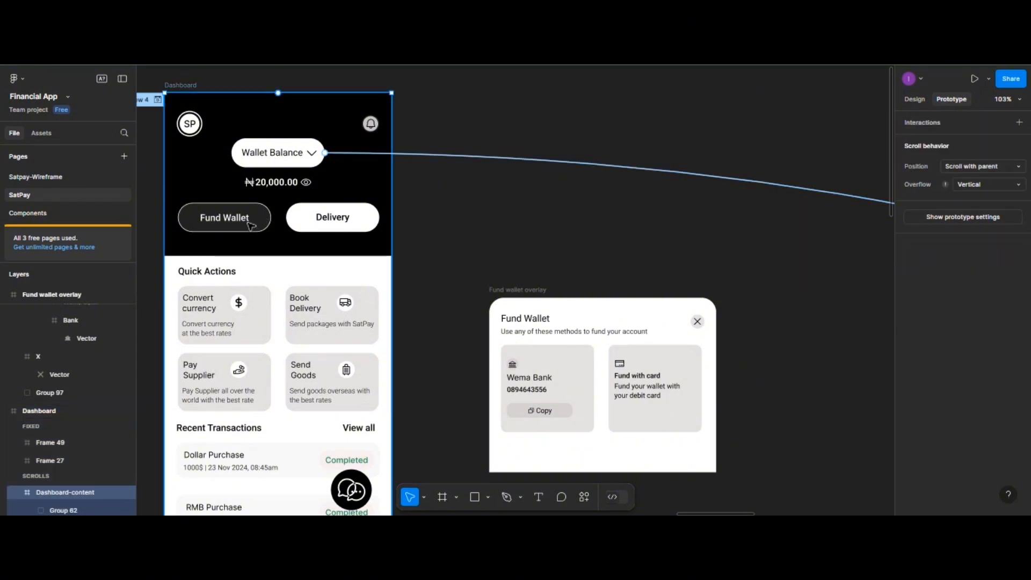
{"action": "left_click", "coordinate": [250, 226]}
{"action": "left_click", "coordinate": [251, 226]}
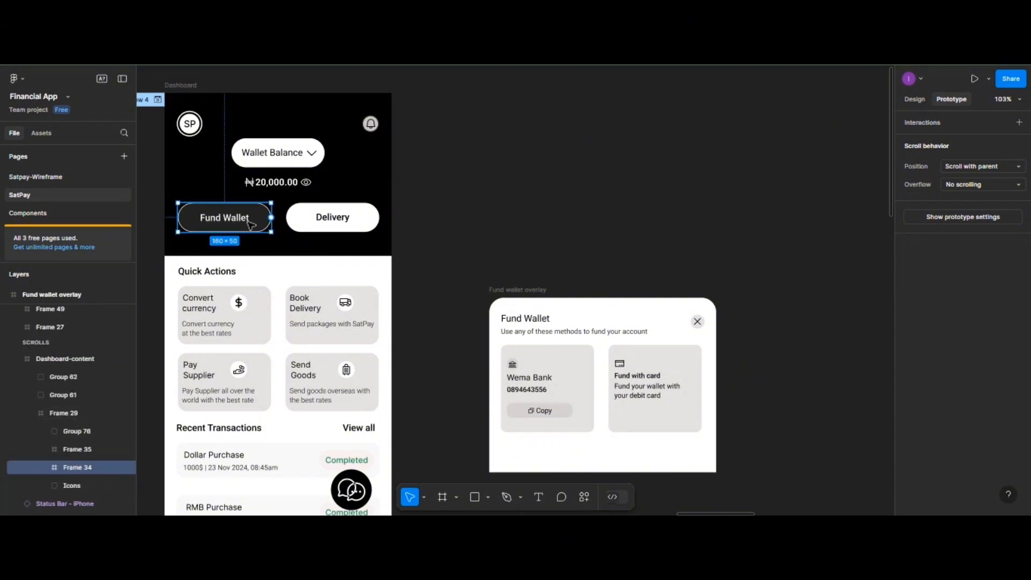
{"action": "left_click_drag", "start_coordinate": [271, 218], "coordinate": [511, 364]}
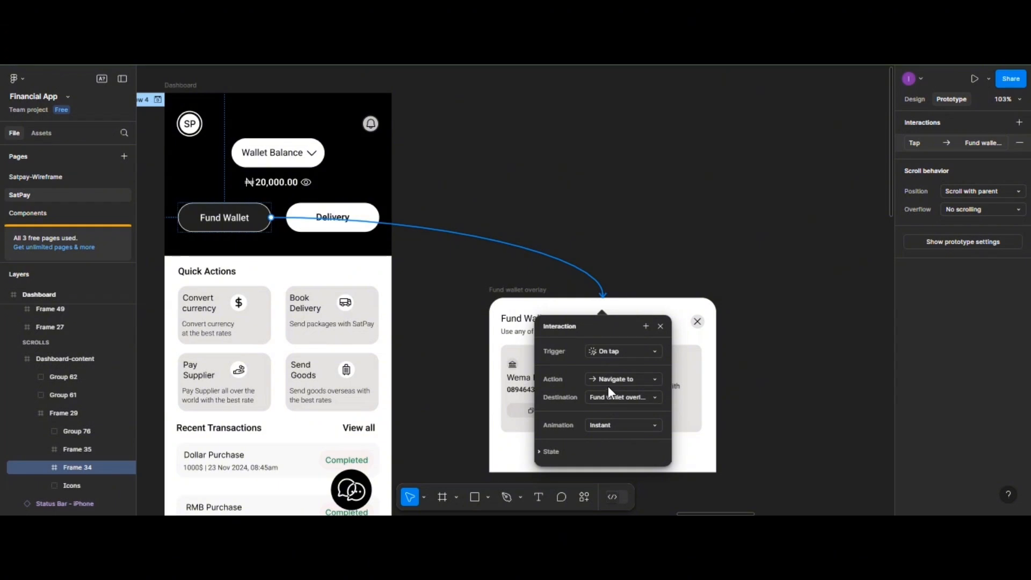
{"action": "left_click", "coordinate": [606, 401]}
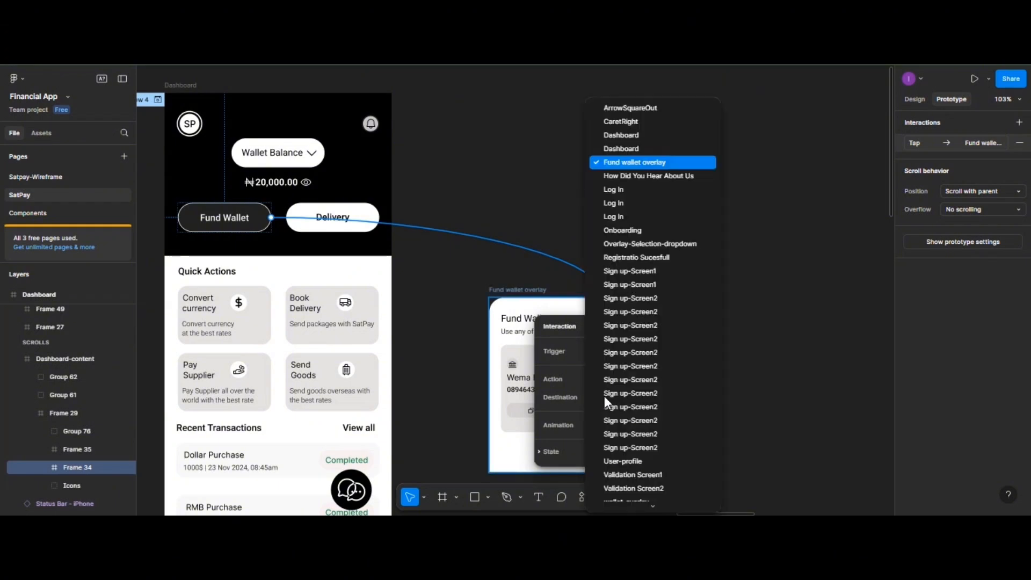
{"action": "left_click", "coordinate": [604, 397]}
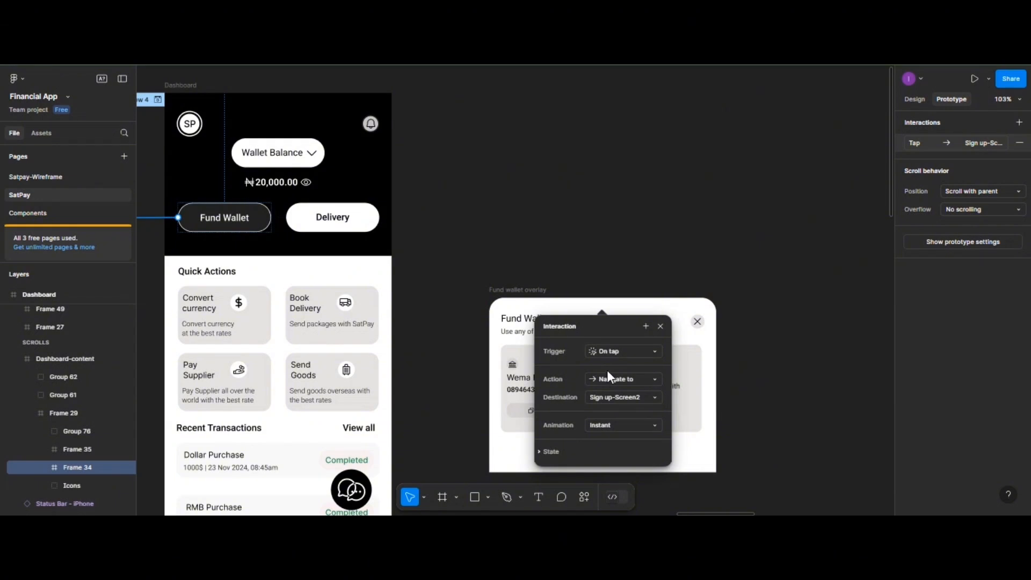
- Set the link to Open overlay at a manual position over the Dashboard's lower half
{"action": "left_click", "coordinate": [607, 374]}
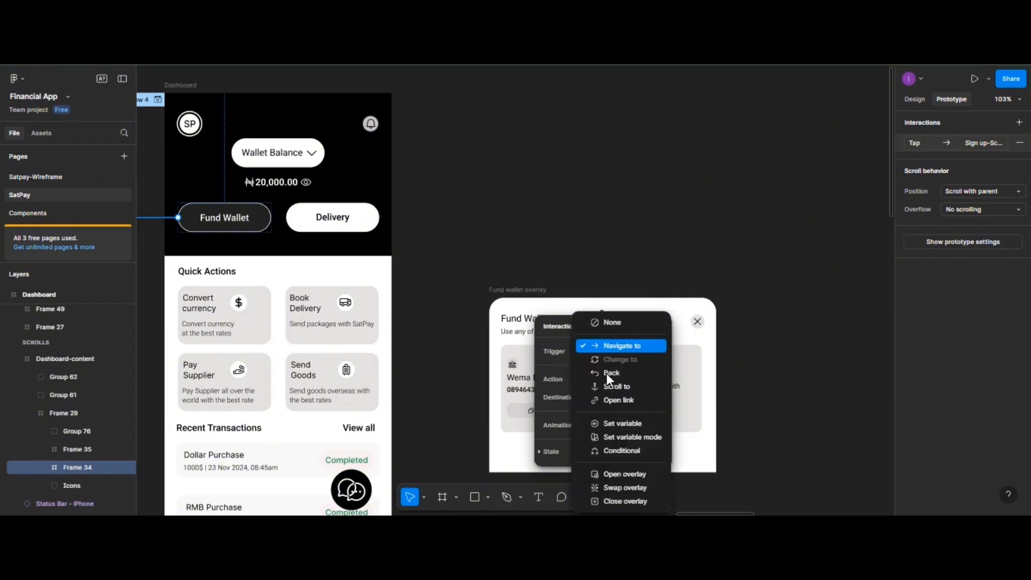
{"action": "left_click", "coordinate": [622, 475]}
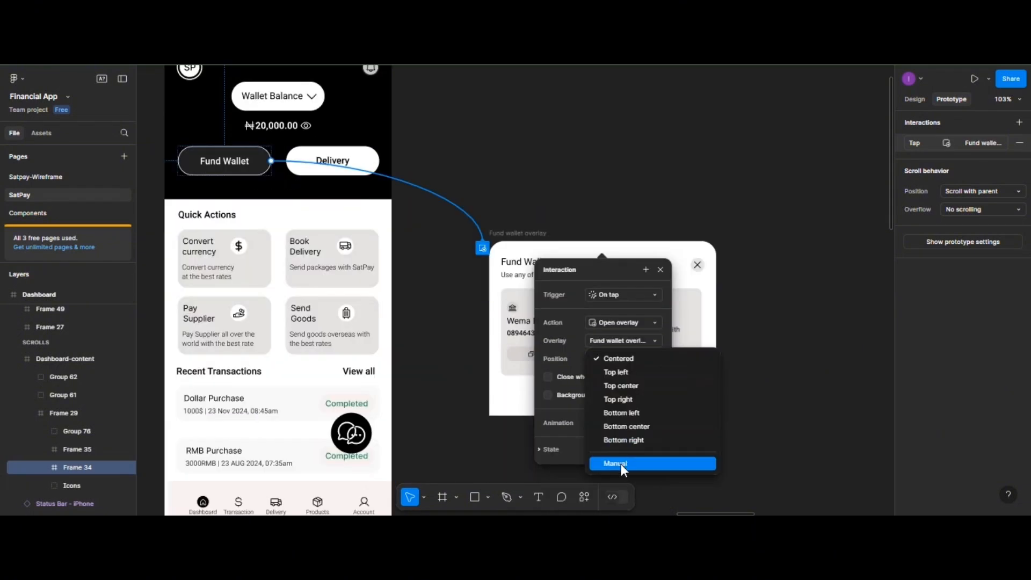
{"action": "left_click", "coordinate": [620, 464]}
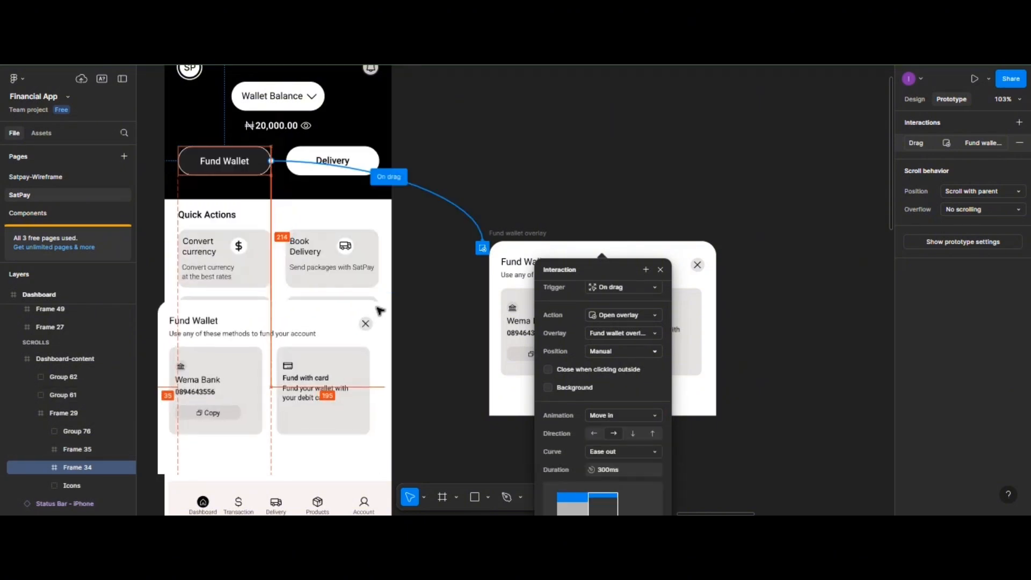
{"action": "left_click_drag", "start_coordinate": [377, 306], "coordinate": [378, 307]}
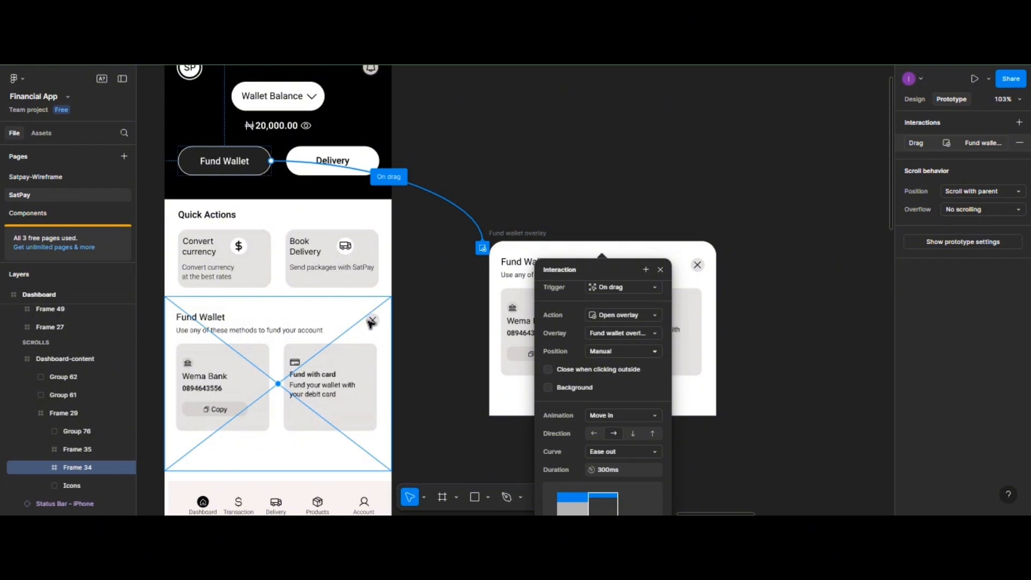
{"action": "left_click", "coordinate": [711, 248]}
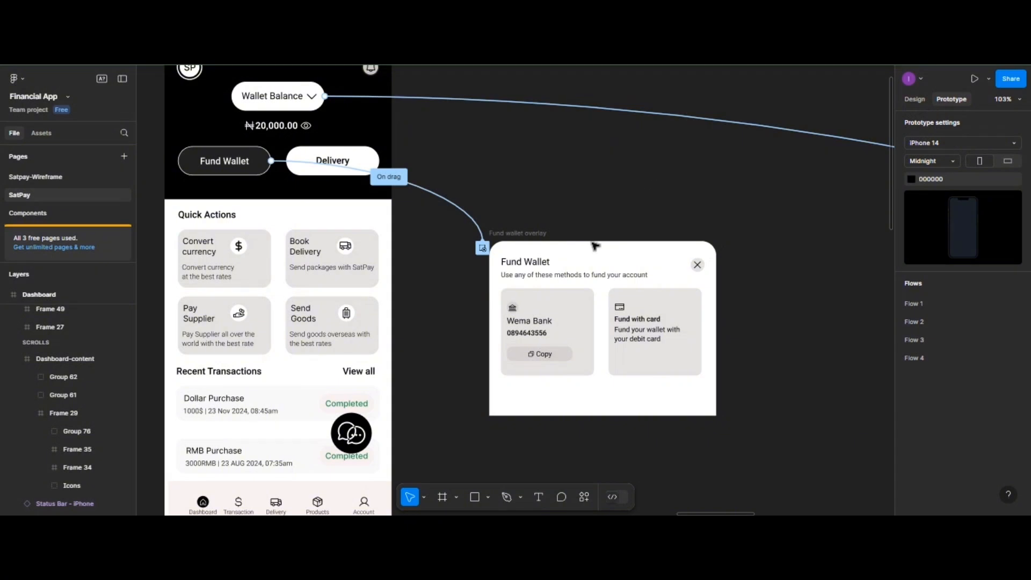
- Add a Close overlay interaction to the Fund wallet overlay frame
{"action": "left_click", "coordinate": [543, 245]}
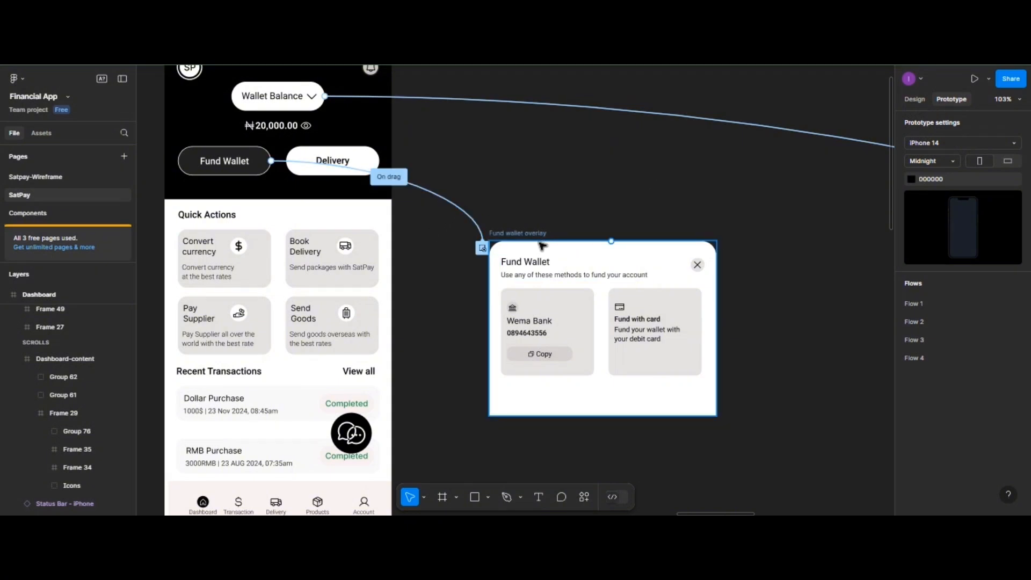
{"action": "left_click", "coordinate": [543, 245]}
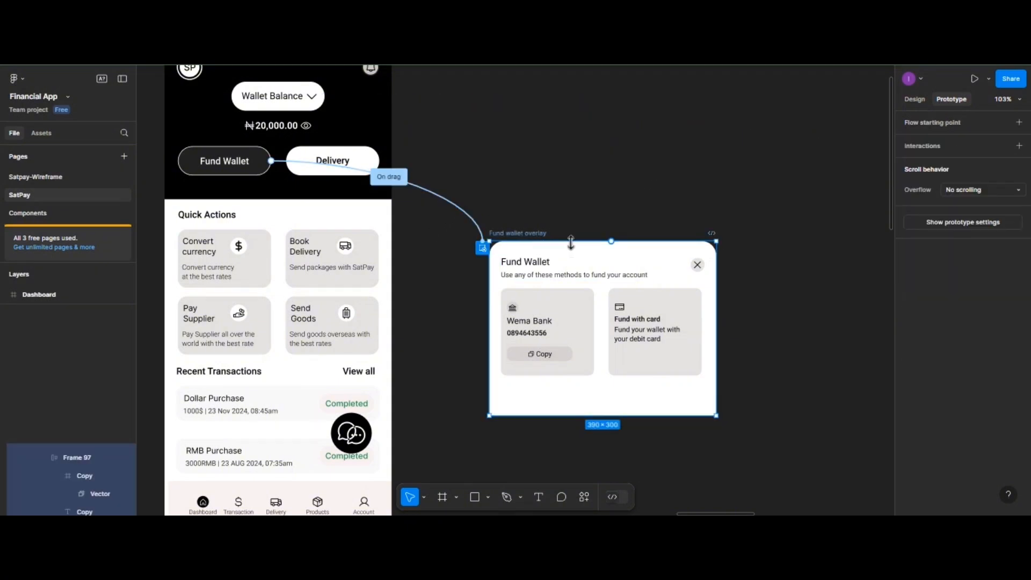
{"action": "left_click", "coordinate": [1019, 146]}
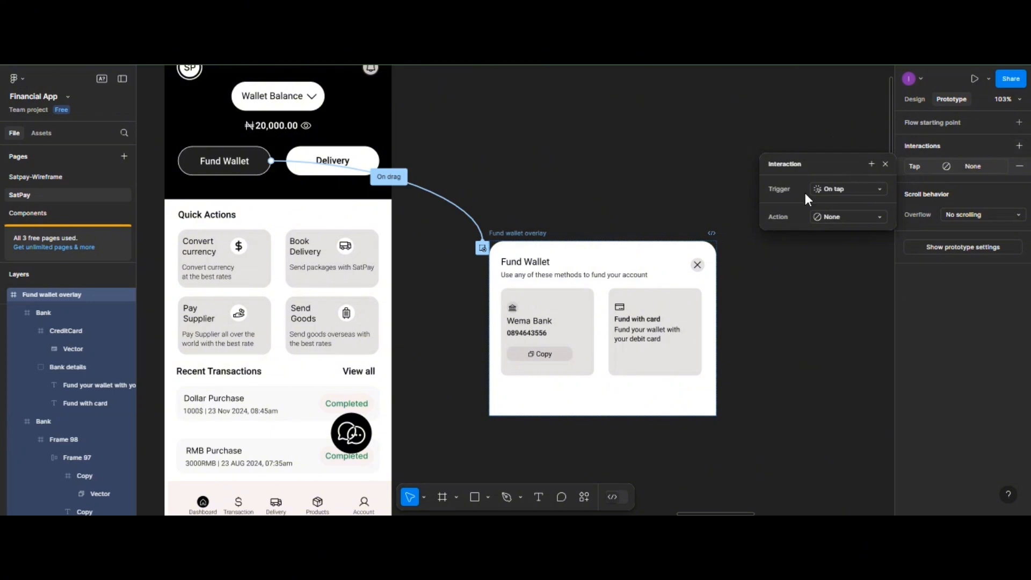
{"action": "left_click", "coordinate": [831, 218]}
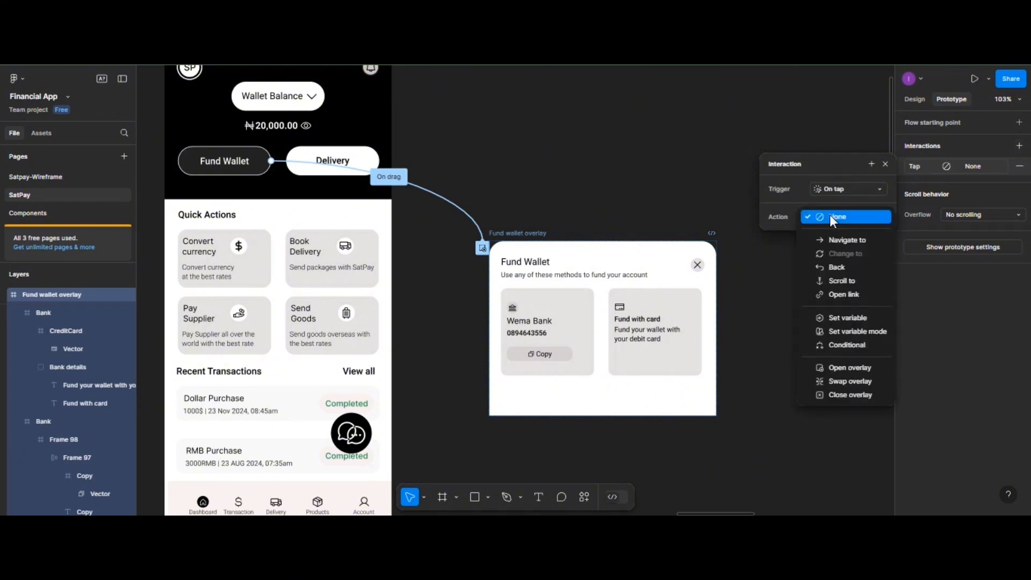
{"action": "left_click", "coordinate": [831, 396]}
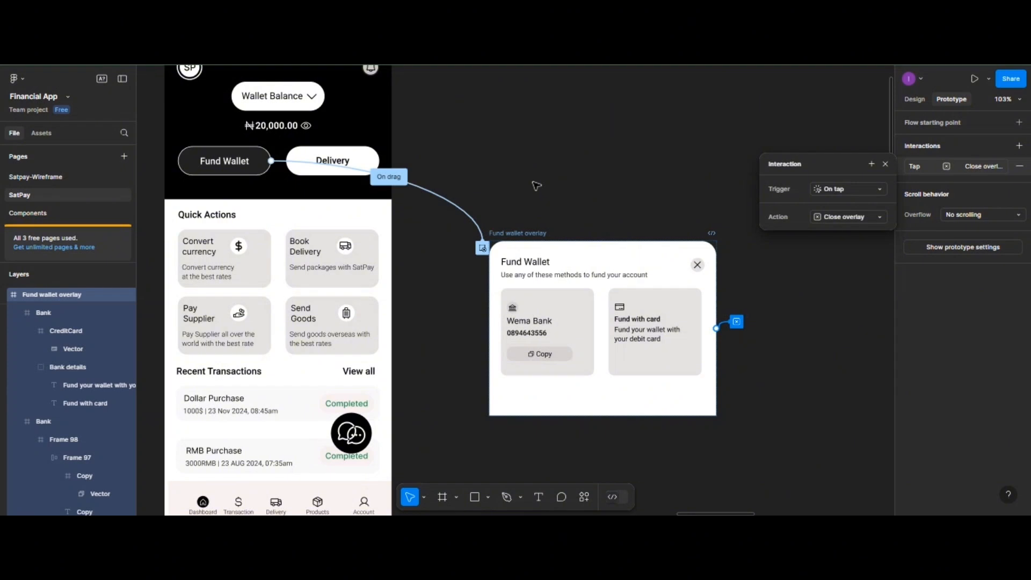
{"action": "scroll", "coordinate": [511, 171], "scroll_direction": "up", "scroll_amount": 2}
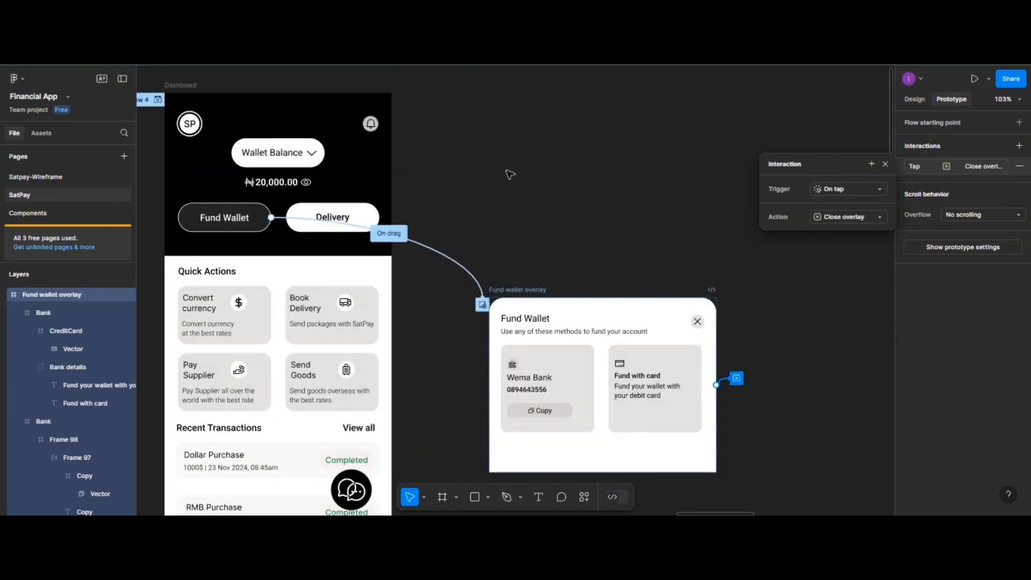
{"action": "scroll", "coordinate": [510, 175], "scroll_direction": "left", "scroll_amount": 2}
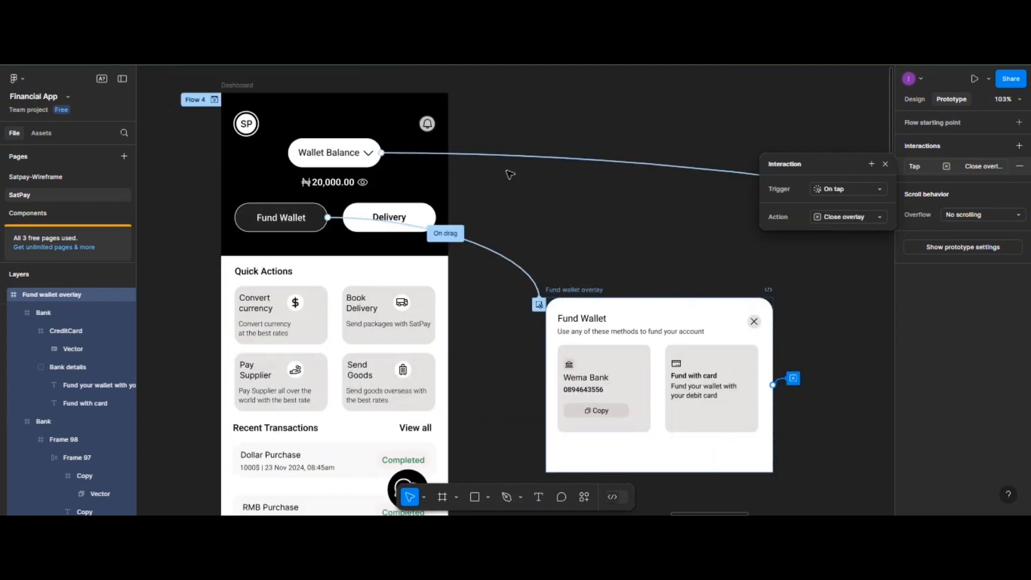
{"action": "left_click", "coordinate": [244, 90]}
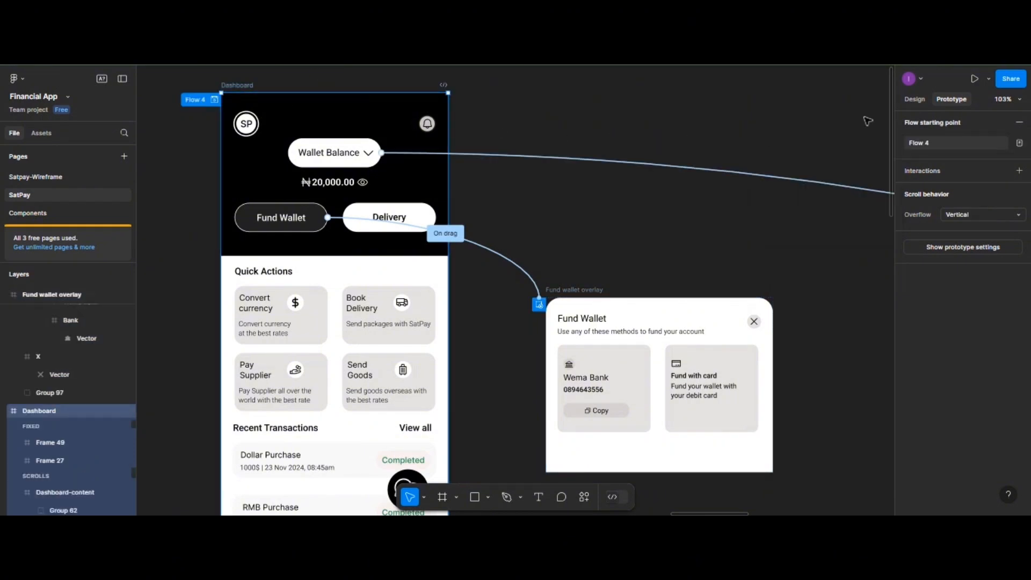
- Preview the prototype, opening, closing and reopening the Fund Wallet overlay, then reopen the connection's settings
{"action": "left_click", "coordinate": [987, 79]}
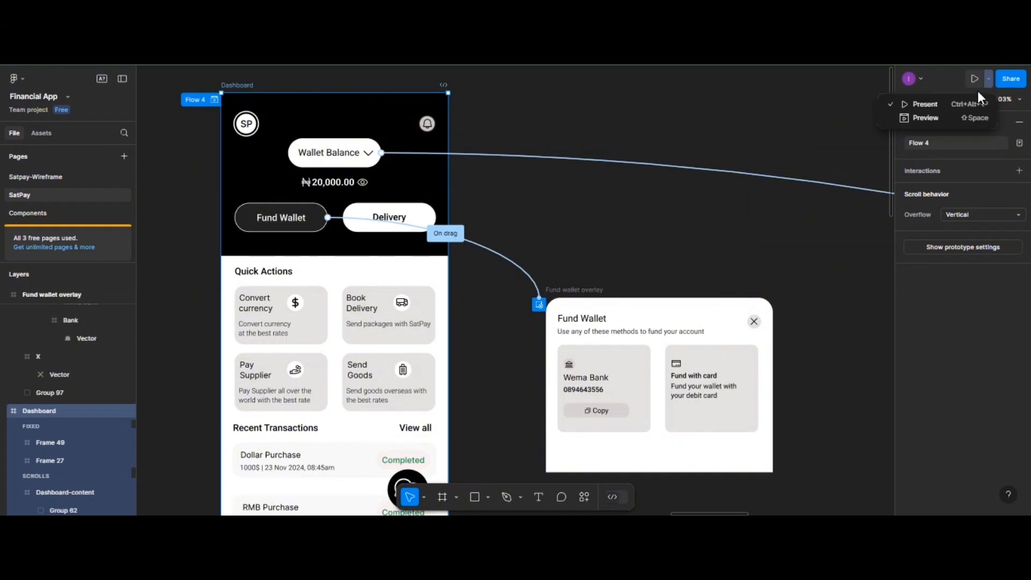
{"action": "left_click", "coordinate": [917, 118]}
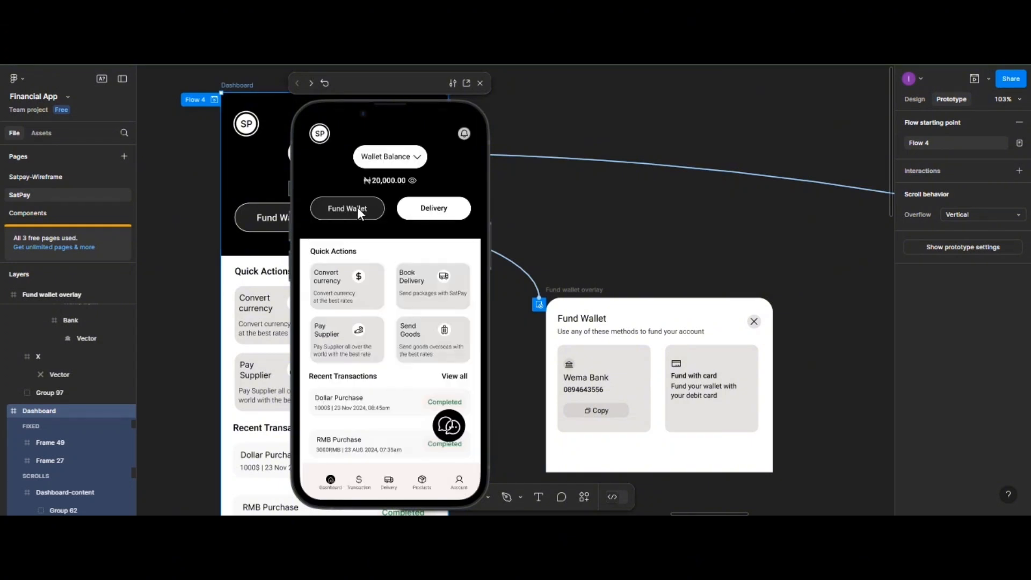
{"action": "left_click", "coordinate": [357, 207]}
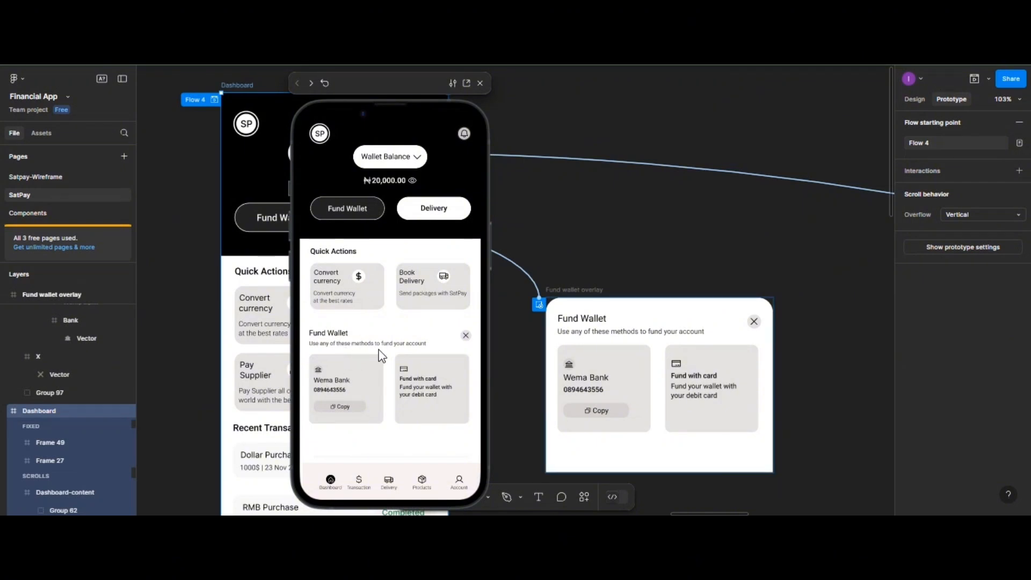
{"action": "left_click", "coordinate": [466, 336]}
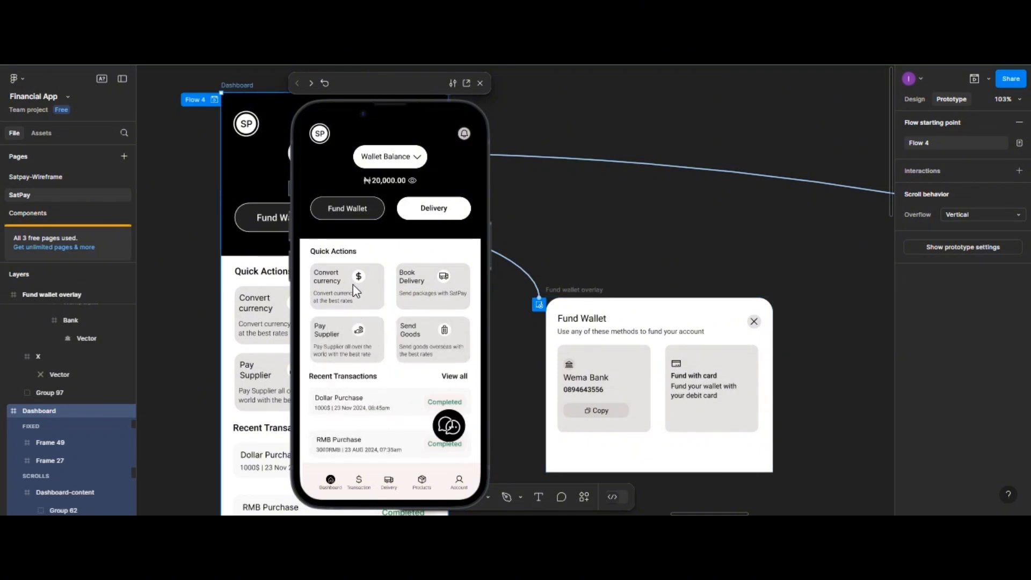
{"action": "left_click", "coordinate": [346, 210]}
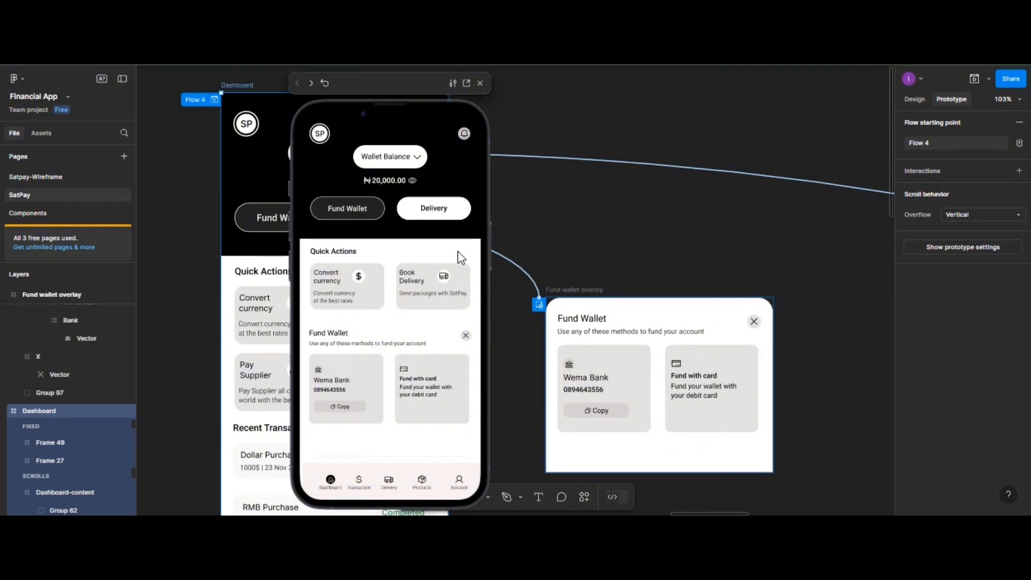
{"action": "left_click", "coordinate": [480, 83]}
{"action": "left_click", "coordinate": [513, 266]}
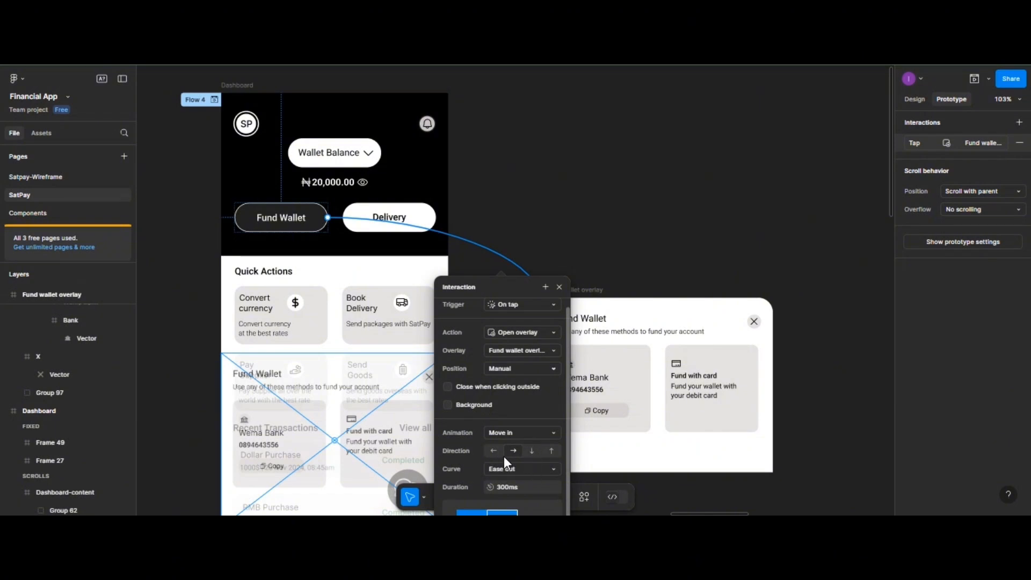
- Set the overlay's move-in direction to downward and close the interaction settings
{"action": "left_click", "coordinate": [532, 450]}
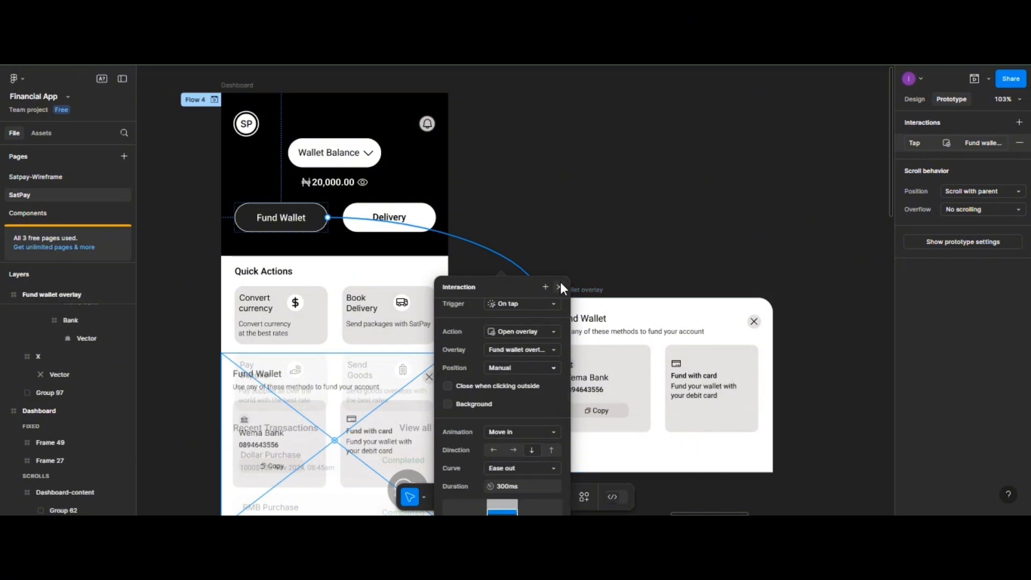
{"action": "left_click_drag", "start_coordinate": [520, 289], "coordinate": [526, 246]}
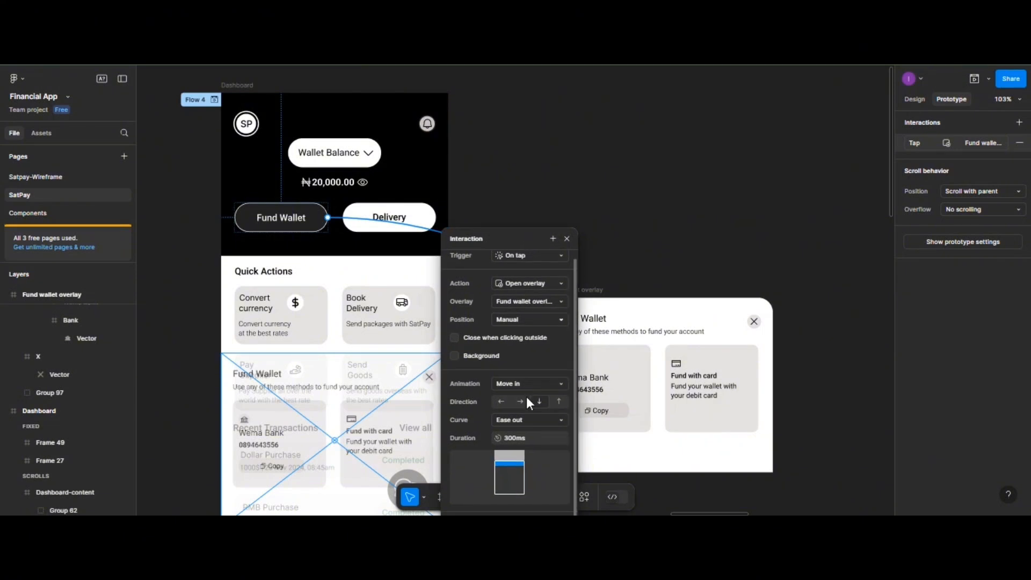
{"action": "left_click", "coordinate": [567, 237]}
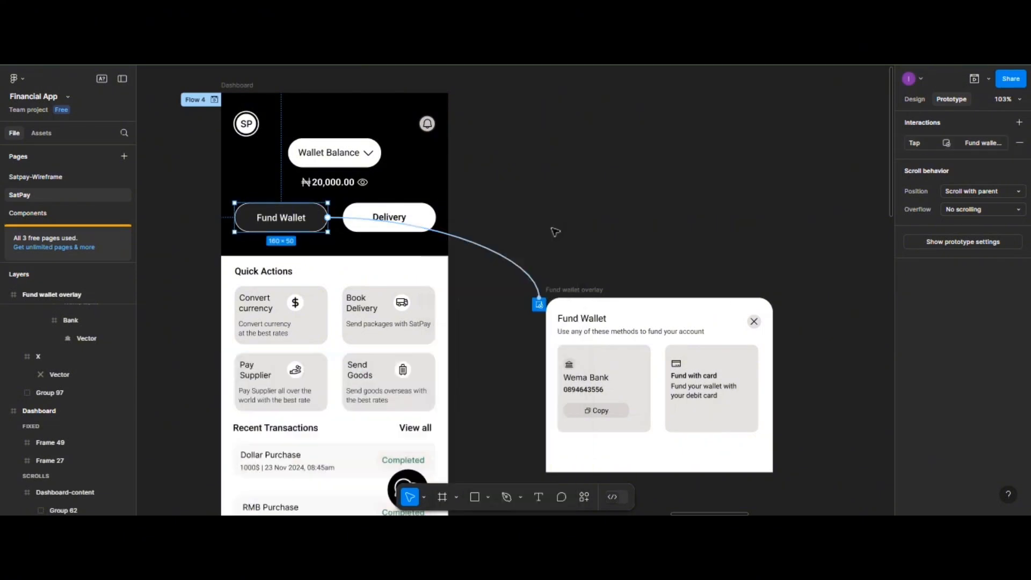
{"action": "left_click", "coordinate": [975, 78]}
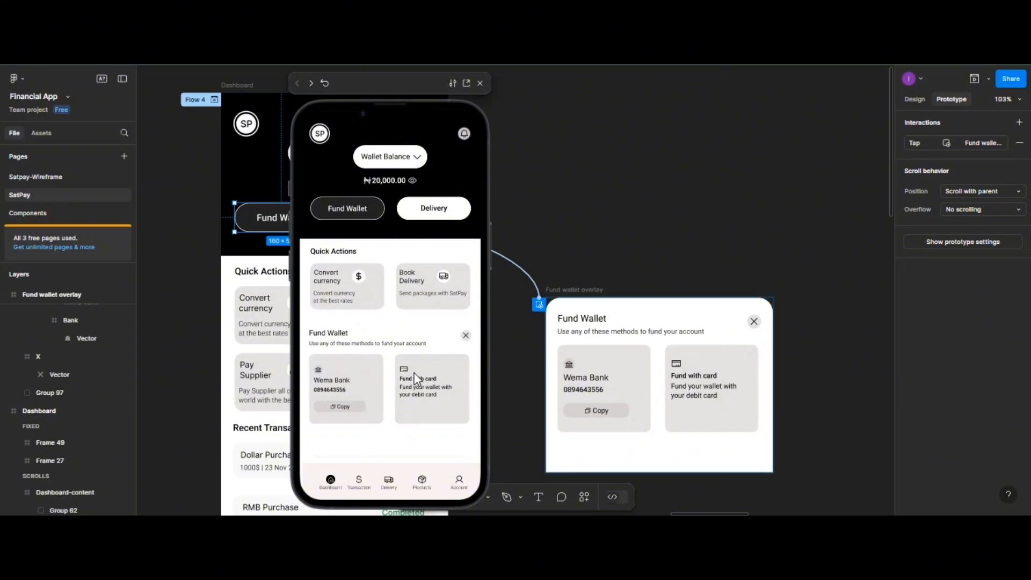
{"action": "left_click", "coordinate": [466, 335]}
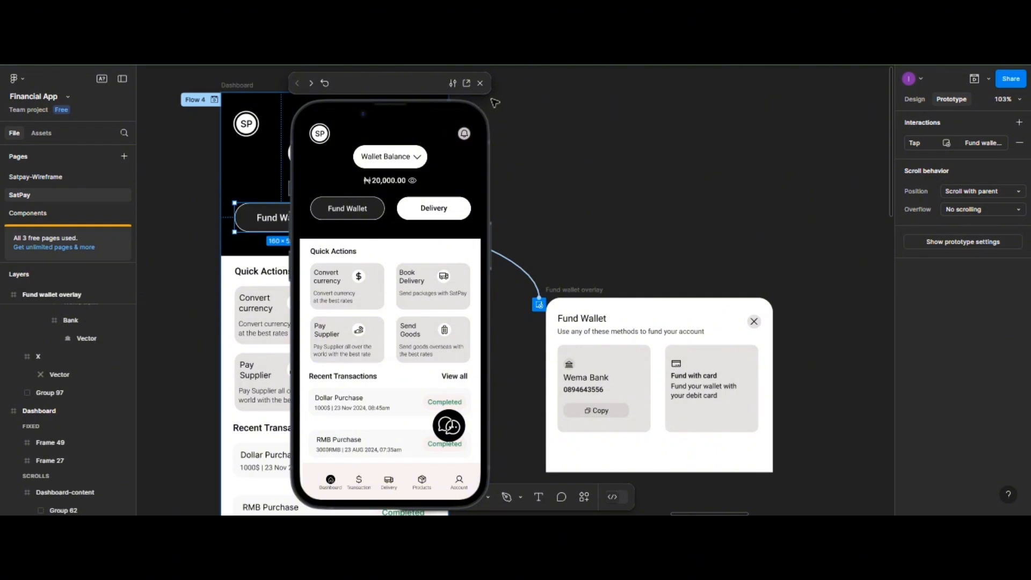
{"action": "left_click", "coordinate": [480, 83]}
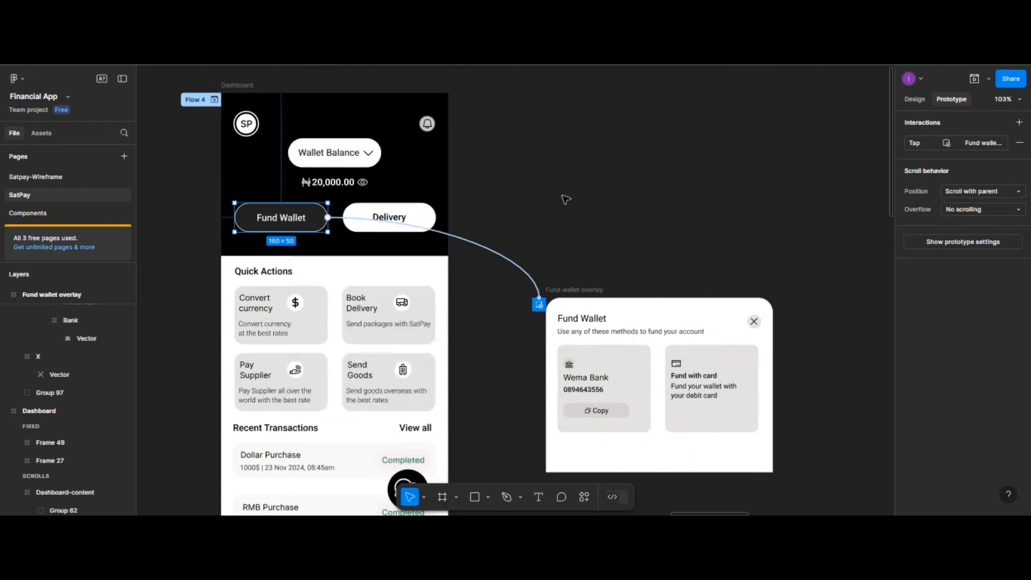
- Move the User-profile frame further left on the canvas
{"action": "scroll", "coordinate": [565, 199], "scroll_direction": "right", "scroll_amount": 6}
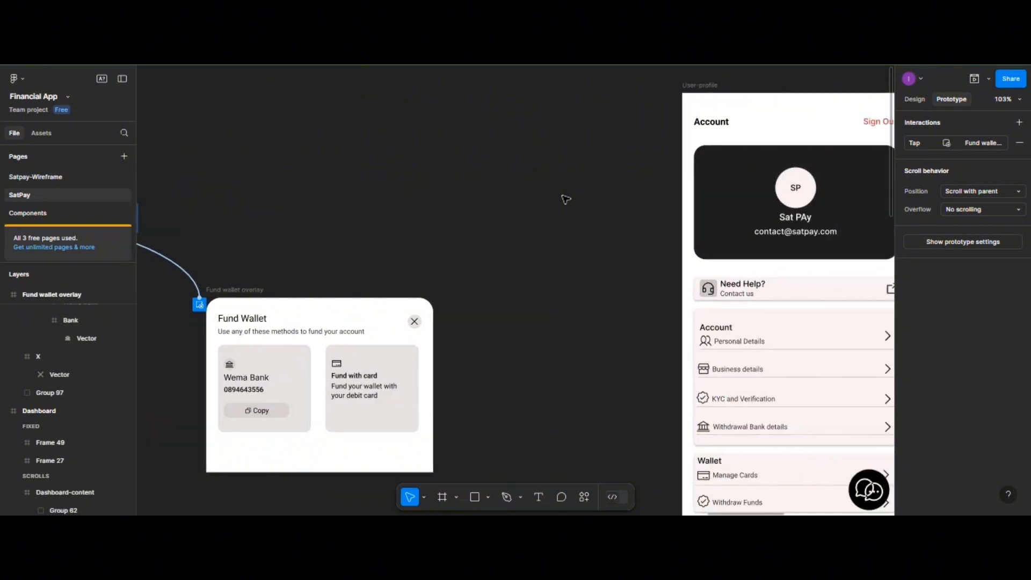
{"action": "left_click_drag", "start_coordinate": [638, 95], "coordinate": [539, 101]}
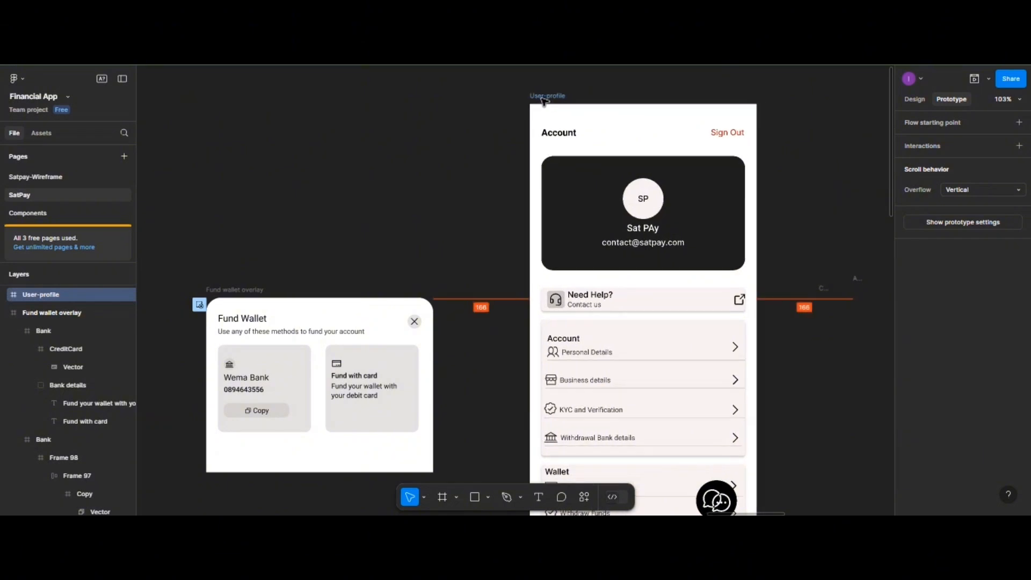
{"action": "scroll", "coordinate": [587, 136], "scroll_direction": "down", "scroll_amount": 5}
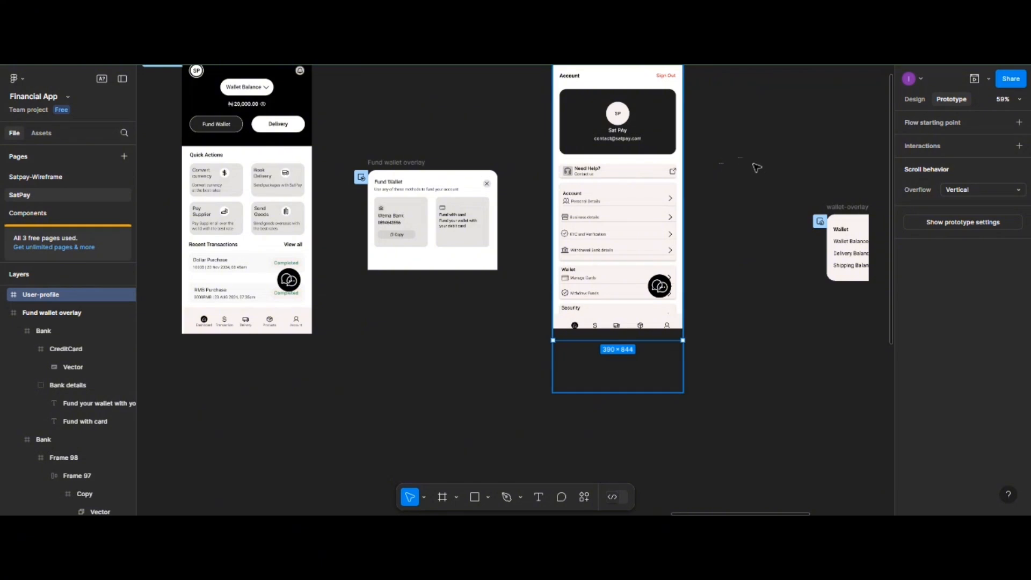
{"action": "scroll", "coordinate": [755, 168], "scroll_direction": "left", "scroll_amount": 5}
{"action": "scroll", "coordinate": [762, 172], "scroll_direction": "right", "scroll_amount": 4}
{"action": "scroll", "coordinate": [759, 174], "scroll_direction": "right", "scroll_amount": 3}
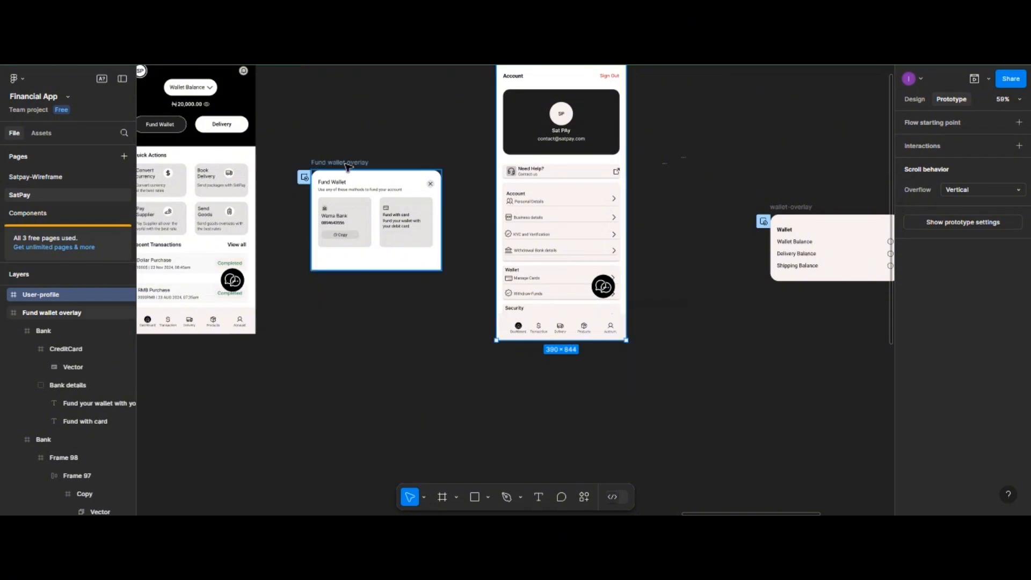
- Move the Fund wallet overlay frame down, below the Dashboard and profile screens
{"action": "left_click", "coordinate": [348, 163]}
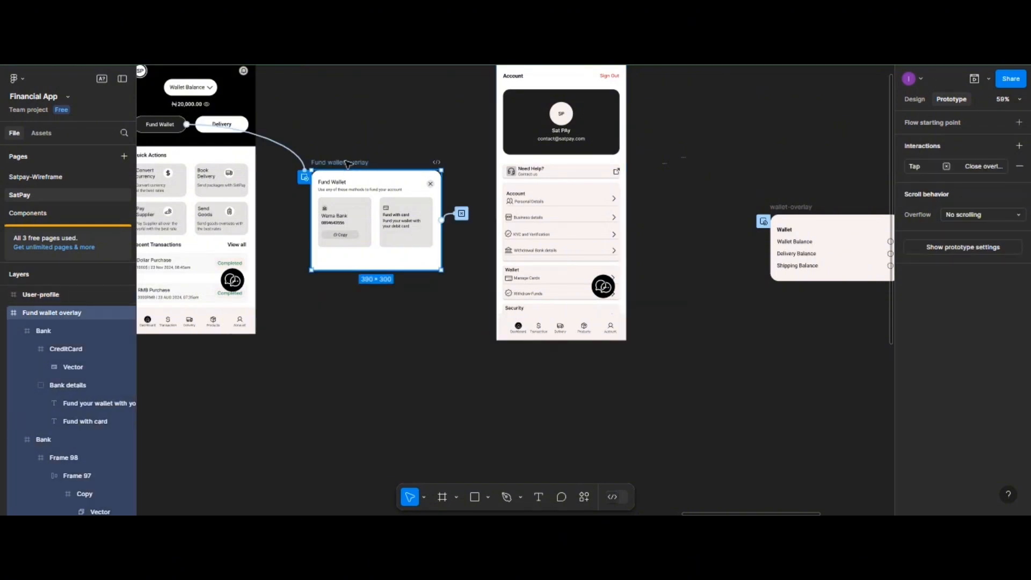
{"action": "left_click_drag", "start_coordinate": [348, 163], "coordinate": [369, 370]}
{"action": "scroll", "coordinate": [674, 267], "scroll_direction": "down", "scroll_amount": 5}
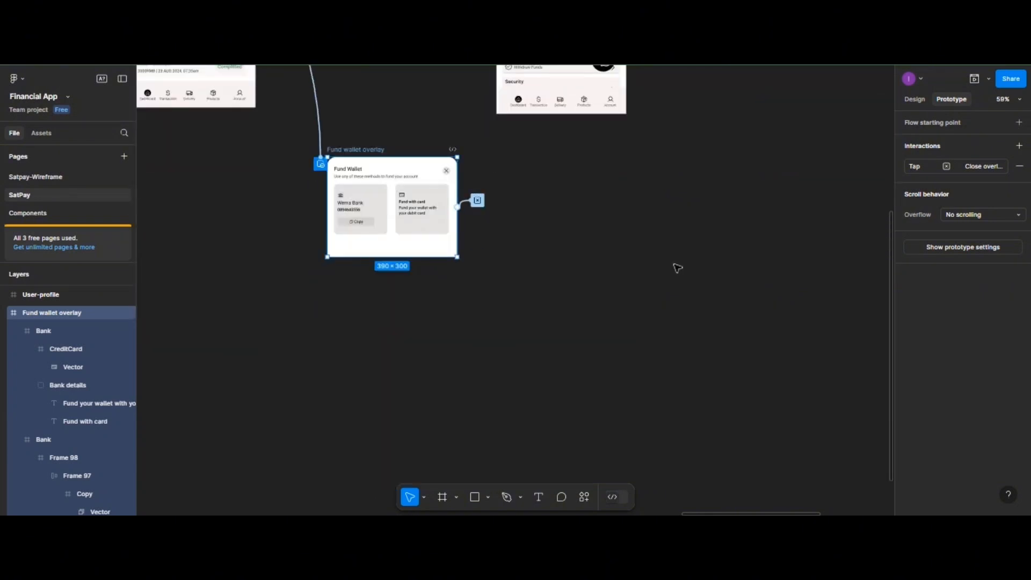
{"action": "scroll", "coordinate": [674, 267], "scroll_direction": "left", "scroll_amount": 3}
{"action": "scroll", "coordinate": [676, 268], "scroll_direction": "right", "scroll_amount": 5}
{"action": "scroll", "coordinate": [677, 267], "scroll_direction": "right", "scroll_amount": 3}
{"action": "scroll", "coordinate": [677, 268], "scroll_direction": "up", "scroll_amount": 5}
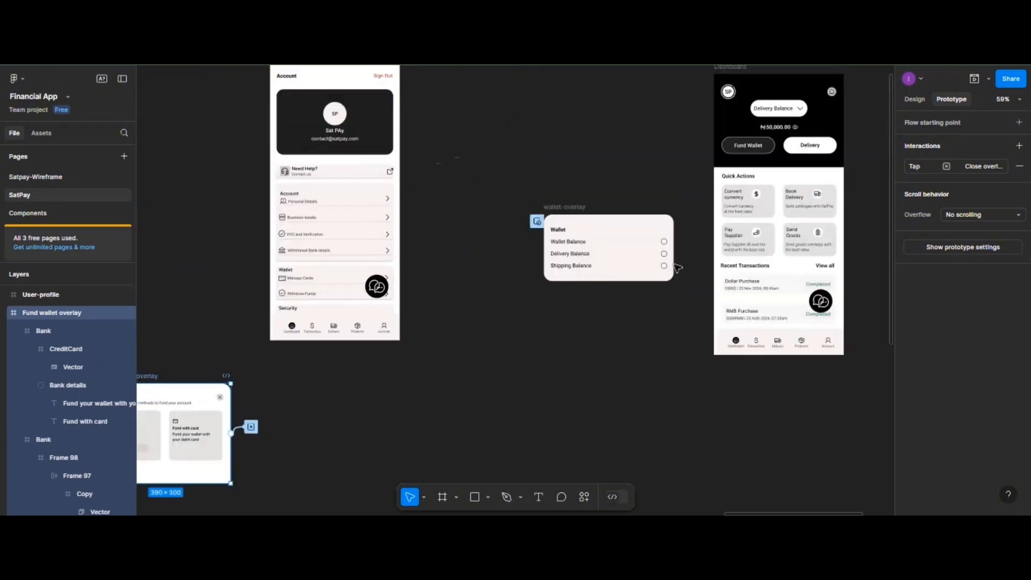
{"action": "scroll", "coordinate": [677, 268], "scroll_direction": "down", "scroll_amount": 2}
{"action": "scroll", "coordinate": [617, 272], "scroll_direction": "left", "scroll_amount": 3}
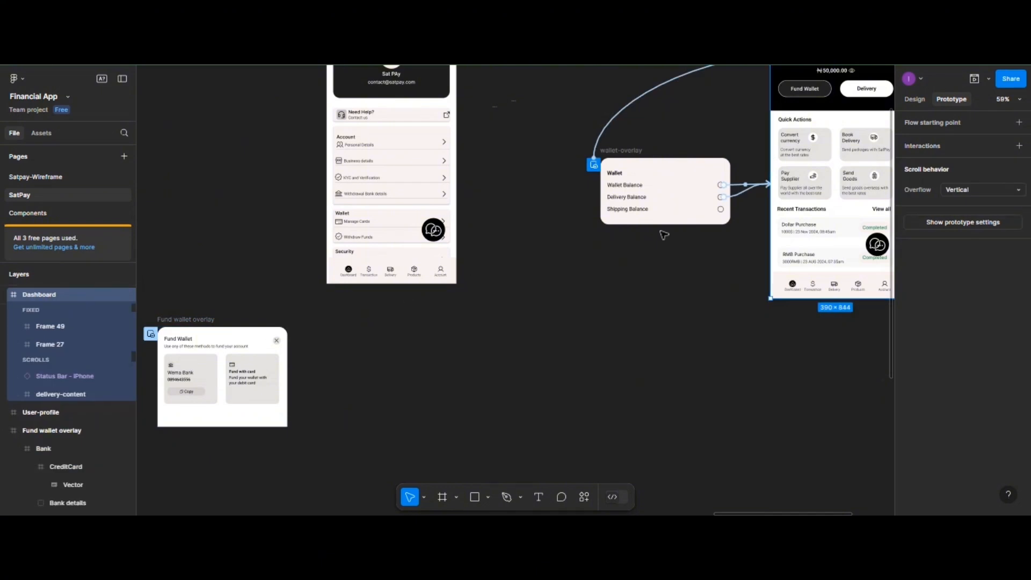
- Link the Delivery Balance dashboard's Fund Wallet button to the Fund wallet overlay frame
{"action": "left_click", "coordinate": [820, 91]}
{"action": "double_click", "coordinate": [817, 90]}
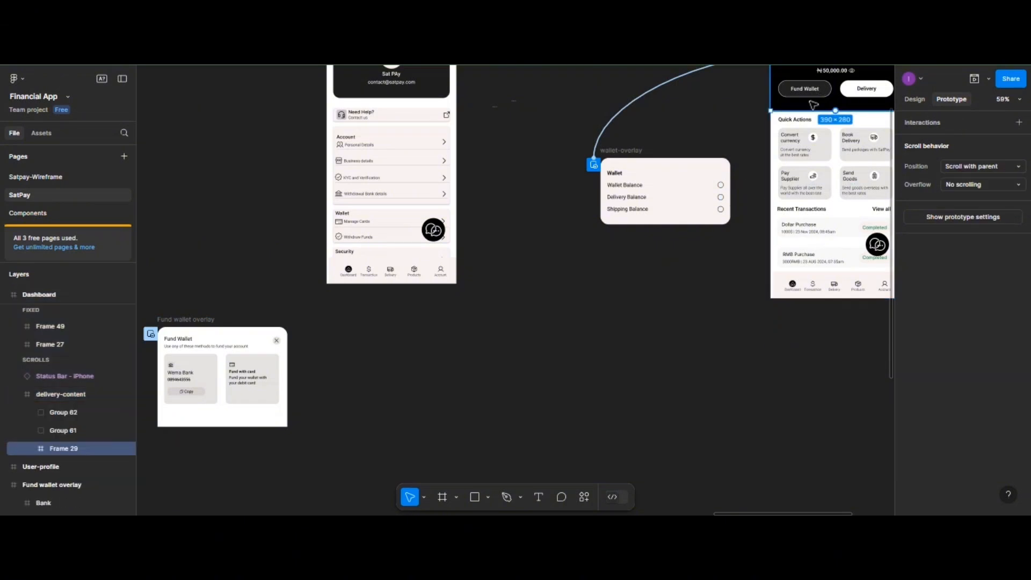
{"action": "scroll", "coordinate": [813, 104], "scroll_direction": "up", "scroll_amount": 2}
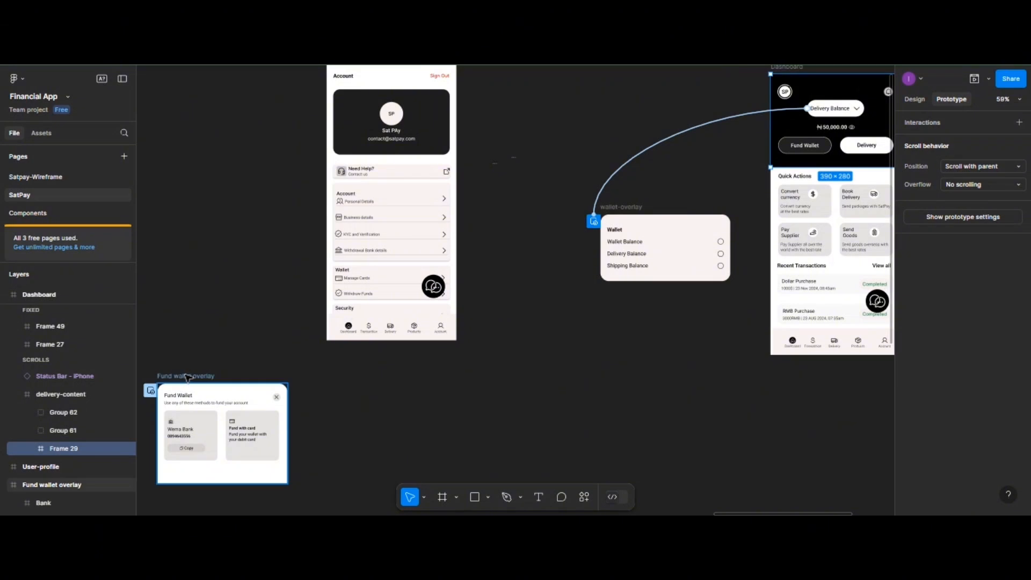
{"action": "left_click_drag", "start_coordinate": [188, 376], "coordinate": [201, 240]}
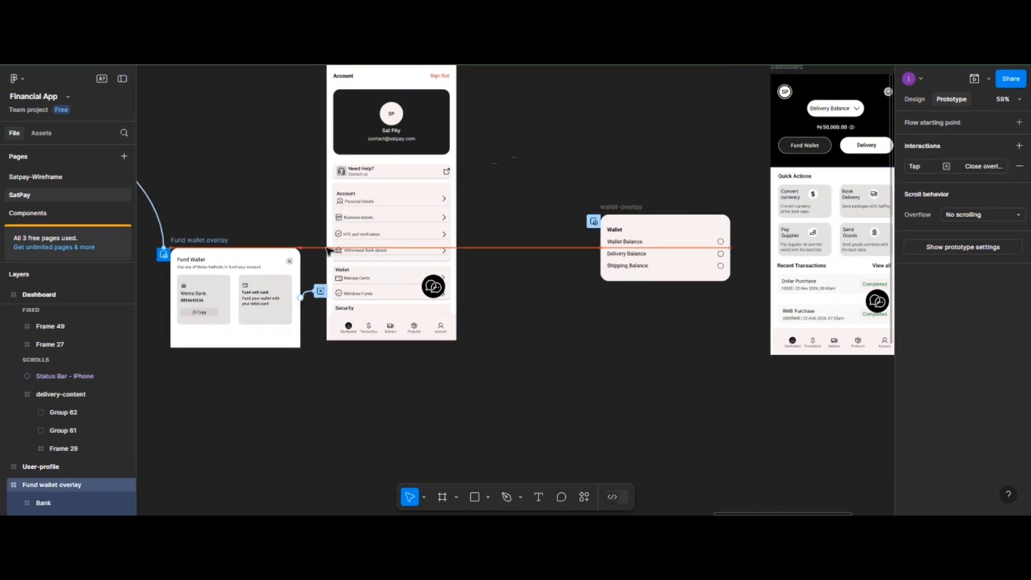
{"action": "double_click", "coordinate": [807, 150]}
{"action": "double_click", "coordinate": [807, 151]}
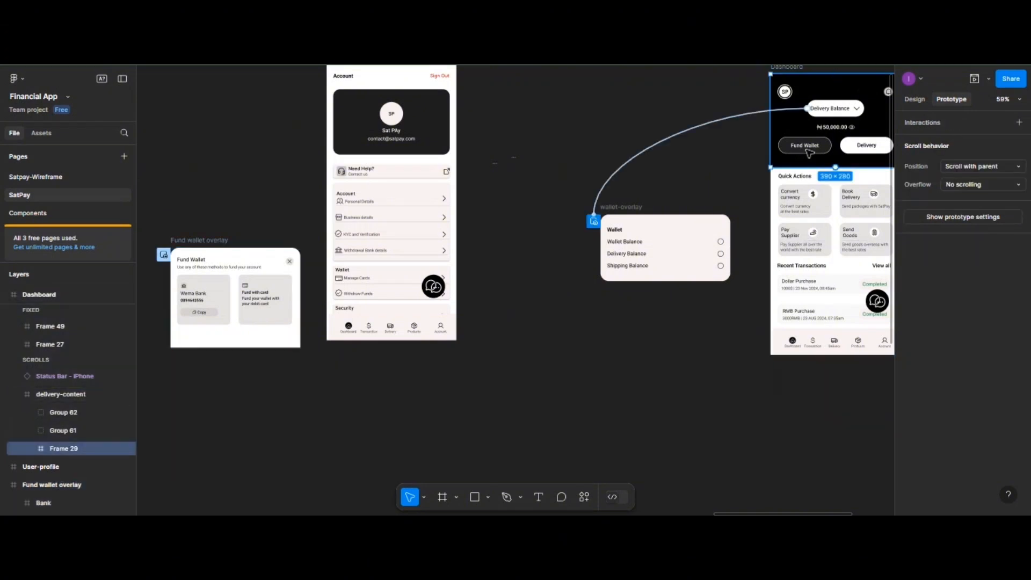
{"action": "double_click", "coordinate": [808, 152]}
{"action": "left_click_drag", "start_coordinate": [779, 146], "coordinate": [285, 306]}
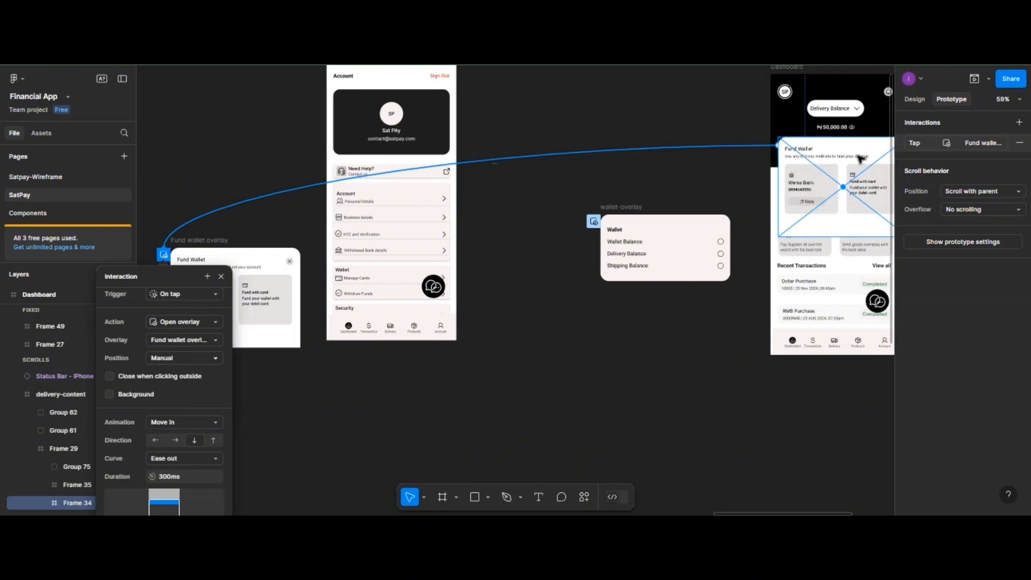
- Set the link to Open overlay, manually positioned over the dashboard's lower section above the bottom navigation
{"action": "scroll", "coordinate": [831, 190], "scroll_direction": "left", "scroll_amount": 2}
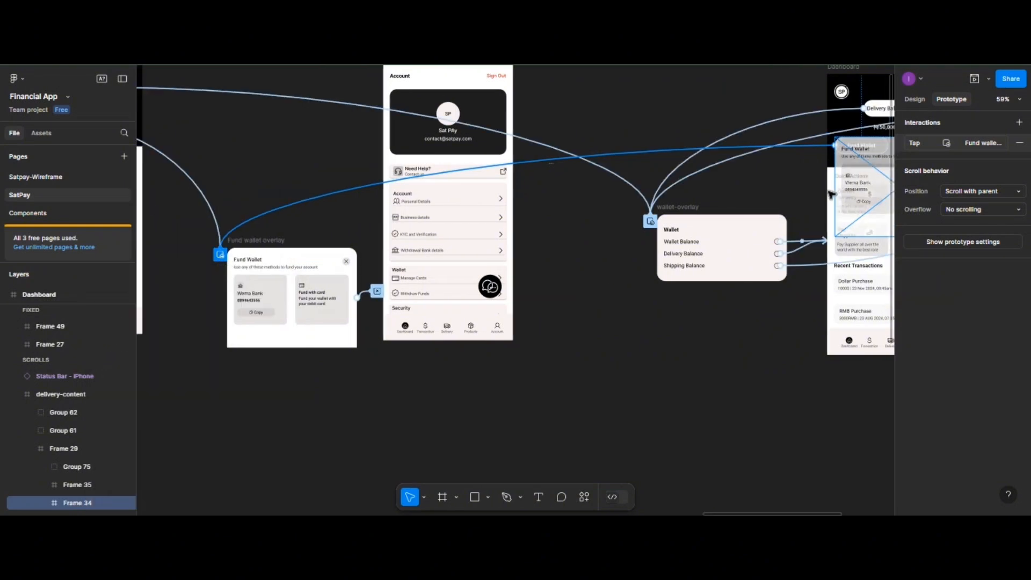
{"action": "scroll", "coordinate": [831, 194], "scroll_direction": "right", "scroll_amount": 4}
{"action": "left_click", "coordinate": [869, 143]}
{"action": "scroll", "coordinate": [867, 145], "scroll_direction": "down", "scroll_amount": 4}
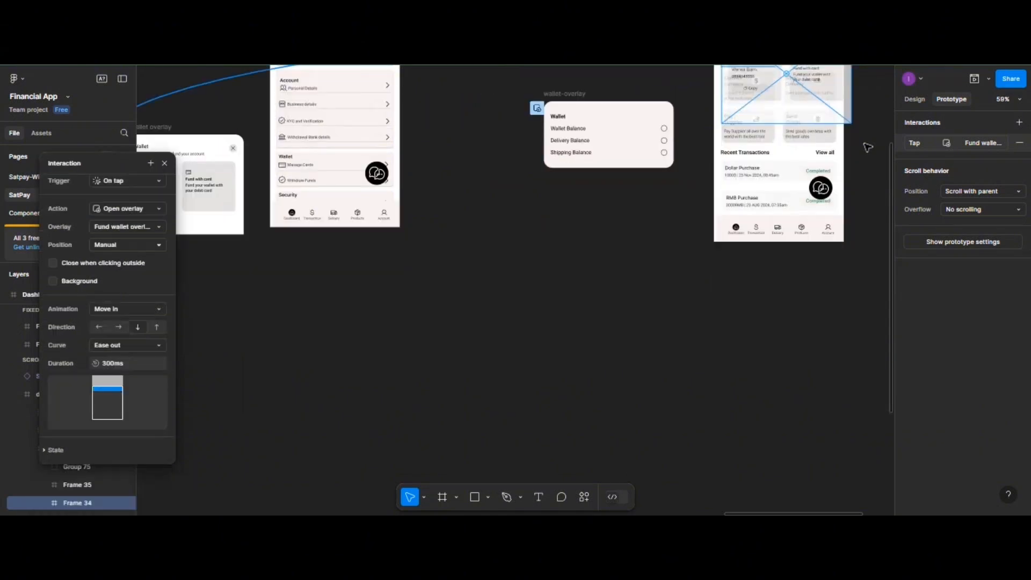
{"action": "scroll", "coordinate": [867, 147], "scroll_direction": "up", "scroll_amount": 4}
{"action": "scroll", "coordinate": [866, 150], "scroll_direction": "left", "scroll_amount": 2}
{"action": "scroll", "coordinate": [865, 153], "scroll_direction": "right", "scroll_amount": 4}
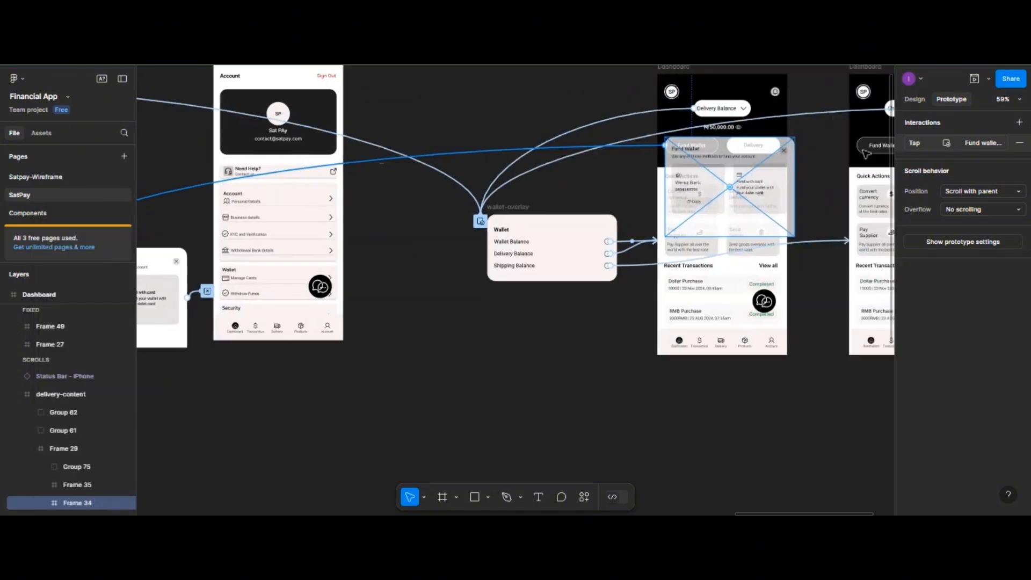
{"action": "left_click", "coordinate": [866, 153]}
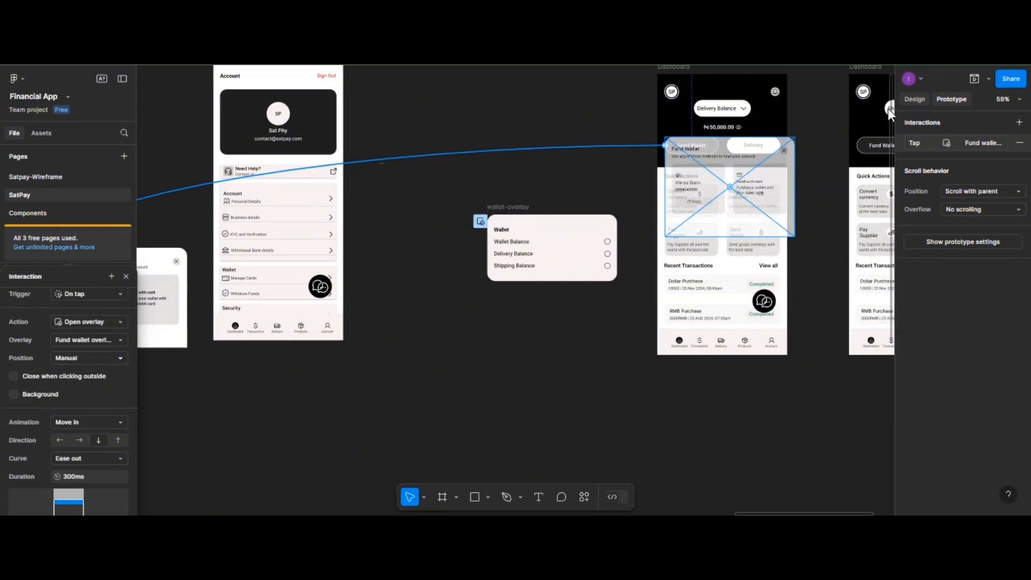
{"action": "left_click", "coordinate": [914, 99]}
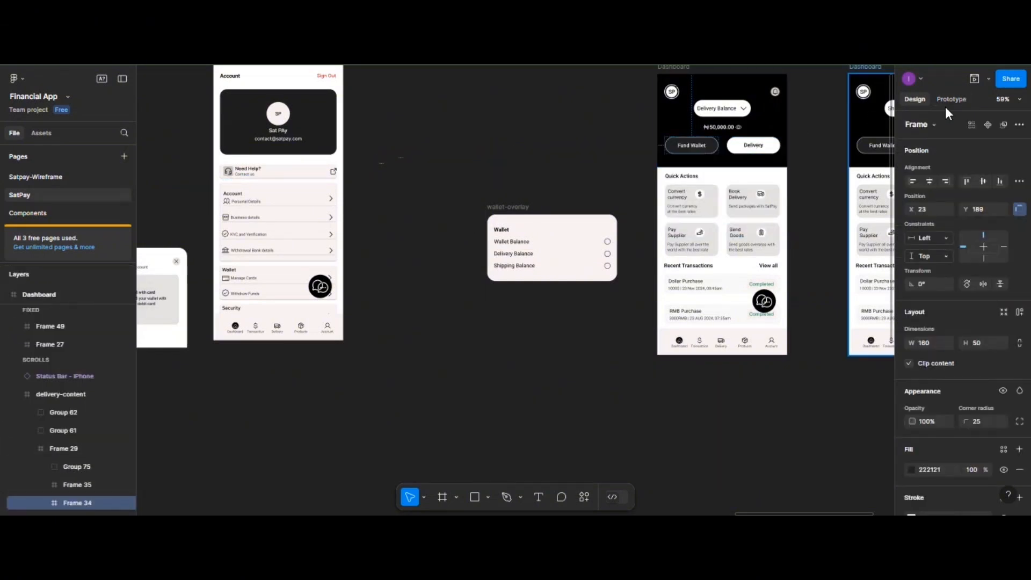
{"action": "left_click", "coordinate": [946, 101]}
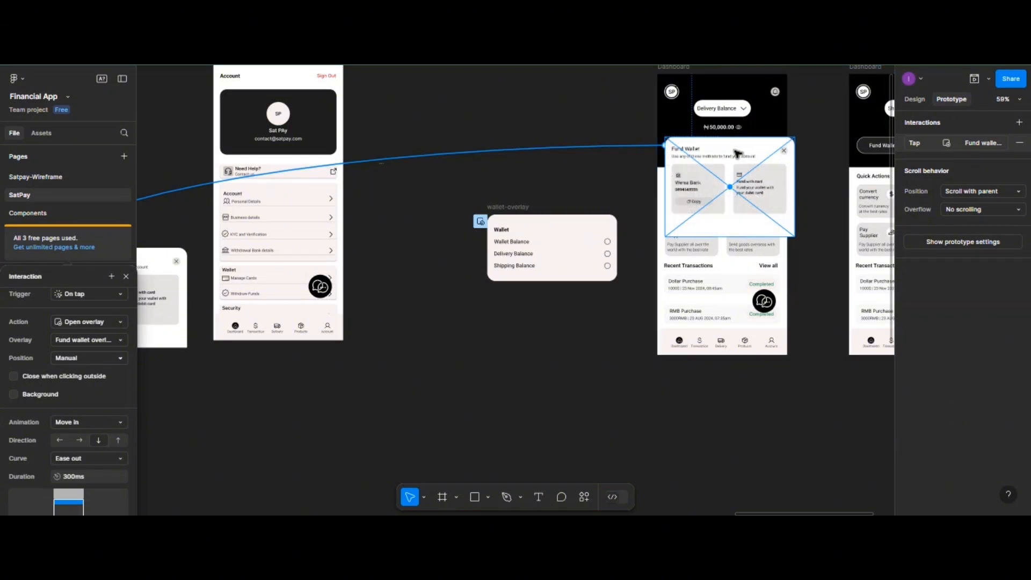
{"action": "left_click_drag", "start_coordinate": [736, 156], "coordinate": [730, 236]}
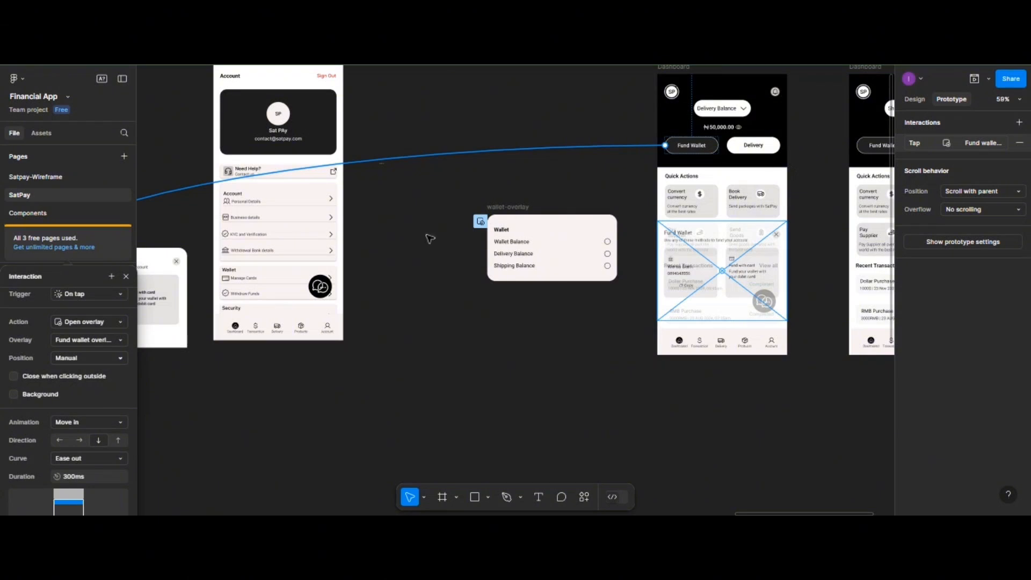
- Connect the Shipping Balance dashboard's Fund Wallet button to the Fund wallet overlay
{"action": "left_click", "coordinate": [871, 148]}
{"action": "left_click", "coordinate": [870, 148]}
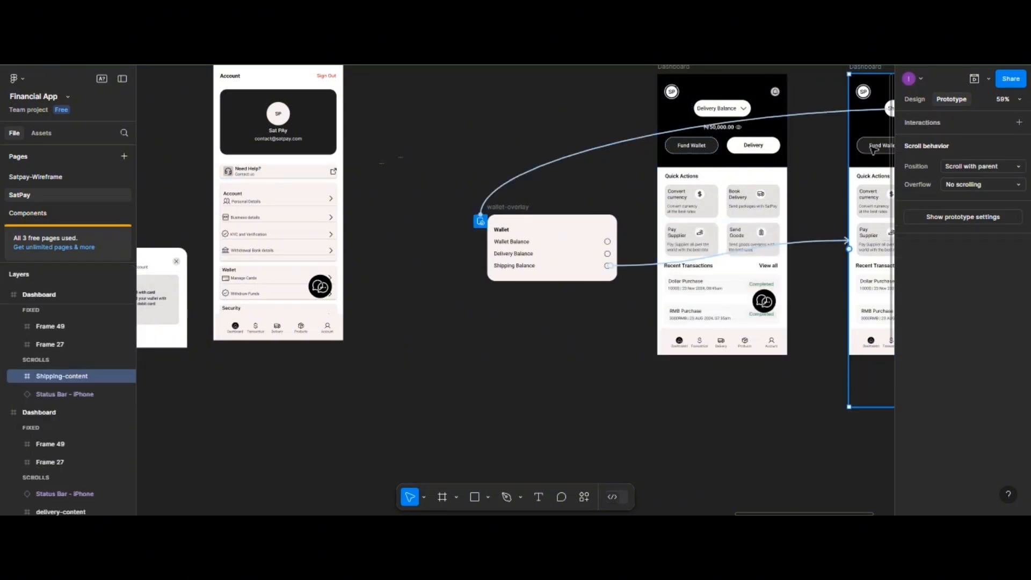
{"action": "double_click", "coordinate": [871, 149]}
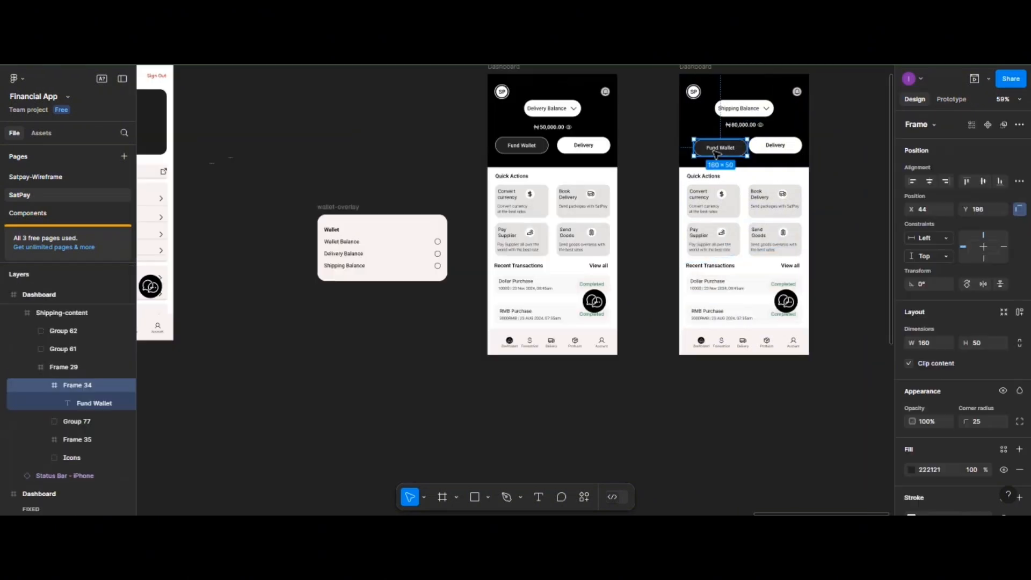
{"action": "left_click_drag", "start_coordinate": [717, 151], "coordinate": [719, 153]}
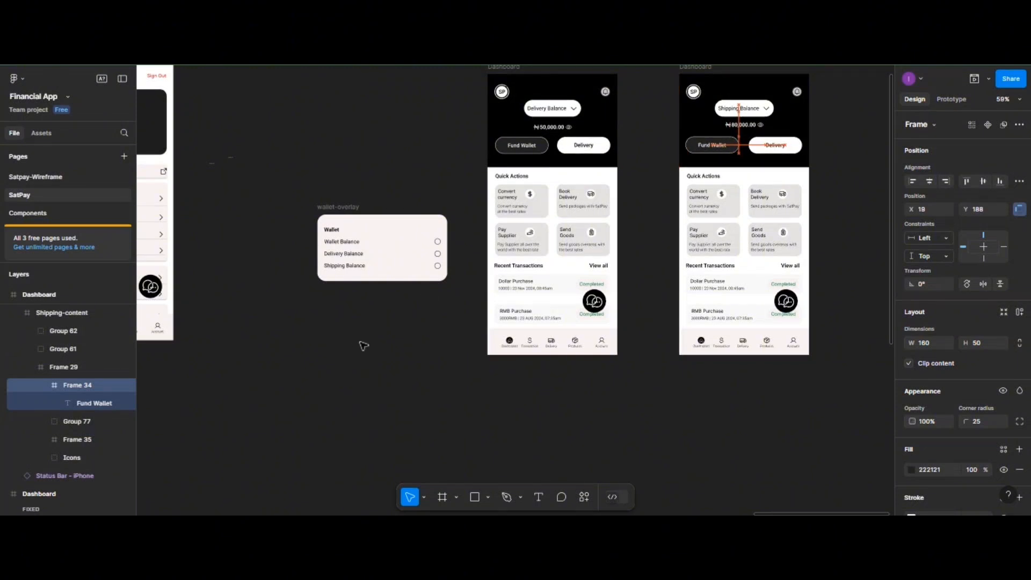
{"action": "left_click", "coordinate": [945, 99]}
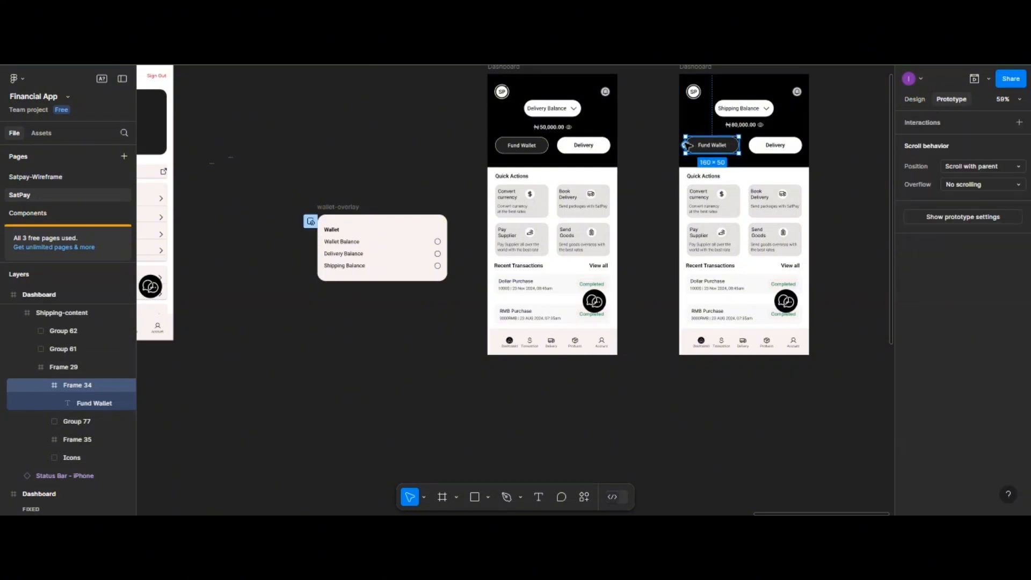
{"action": "left_click_drag", "start_coordinate": [685, 145], "coordinate": [373, 249]}
{"action": "left_click_drag", "start_coordinate": [235, 339], "coordinate": [218, 267]}
{"action": "scroll", "coordinate": [217, 349], "scroll_direction": "left", "scroll_amount": 5}
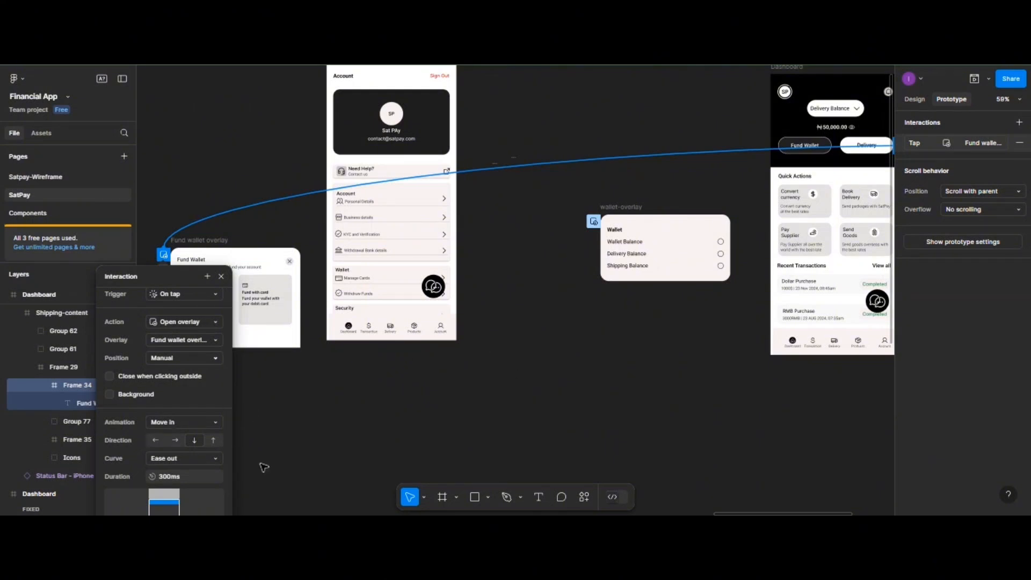
- Place the overlay manually over the Shipping dashboard's lower half
{"action": "left_click", "coordinate": [291, 471]}
{"action": "scroll", "coordinate": [292, 471], "scroll_direction": "left", "scroll_amount": 1}
{"action": "scroll", "coordinate": [291, 471], "scroll_direction": "right", "scroll_amount": 2}
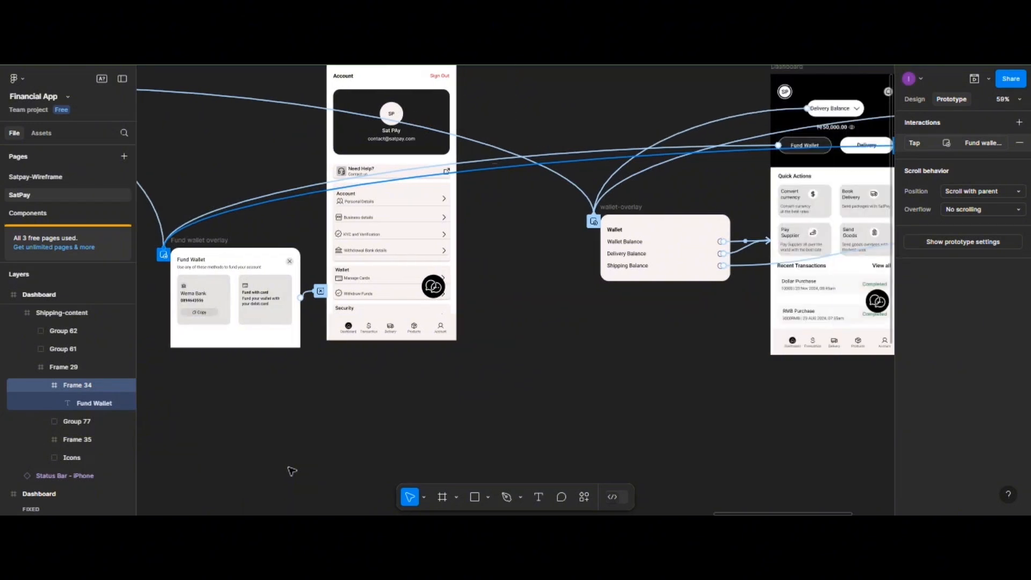
{"action": "scroll", "coordinate": [292, 471], "scroll_direction": "right", "scroll_amount": 5}
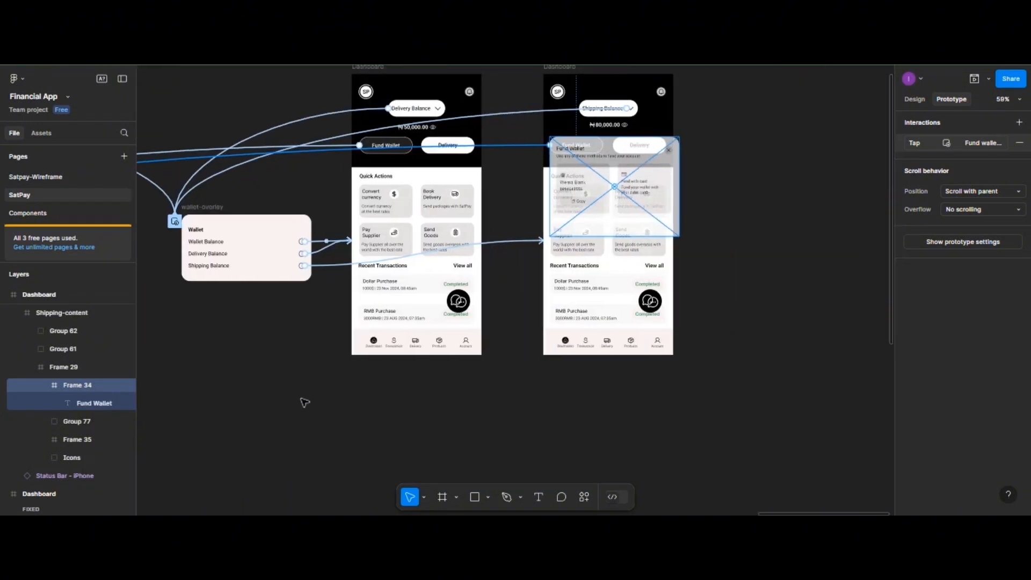
{"action": "left_click", "coordinate": [604, 157]}
{"action": "left_click_drag", "start_coordinate": [606, 156], "coordinate": [602, 235]}
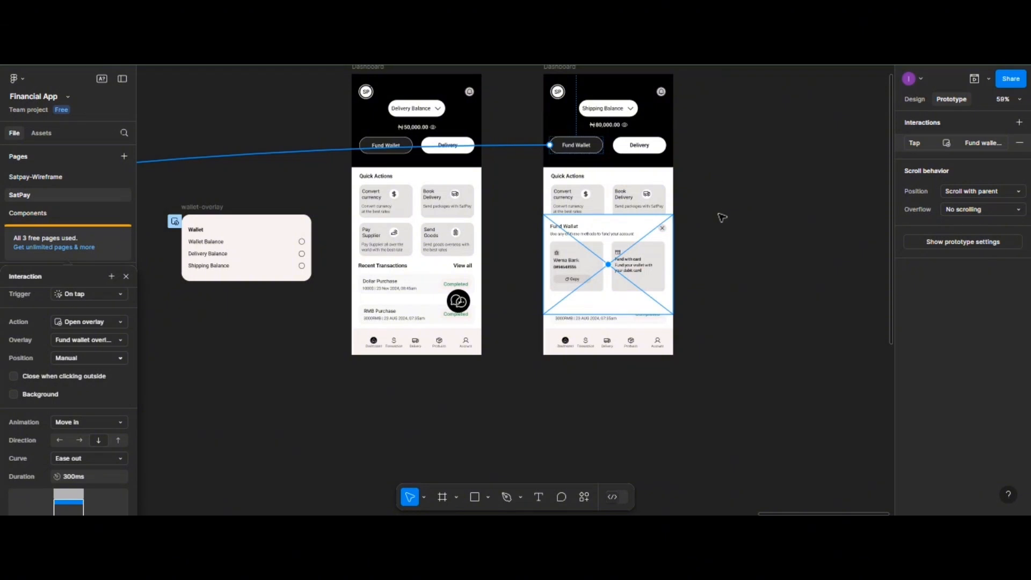
{"action": "key", "text": "Escape"}
{"action": "scroll", "coordinate": [757, 177], "scroll_direction": "up", "scroll_amount": 2}
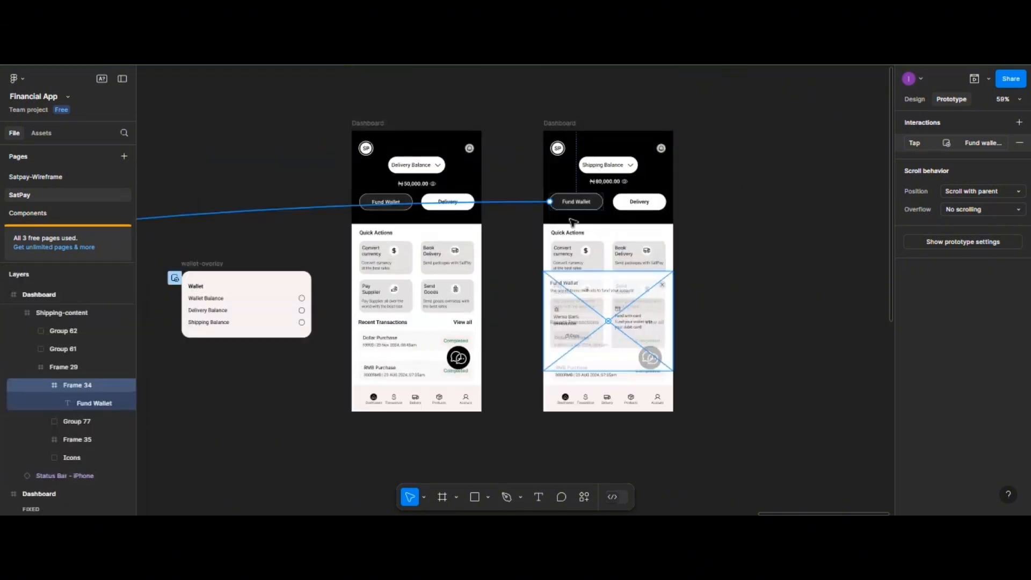
{"action": "scroll", "coordinate": [375, 118], "scroll_direction": "up", "scroll_amount": 2}
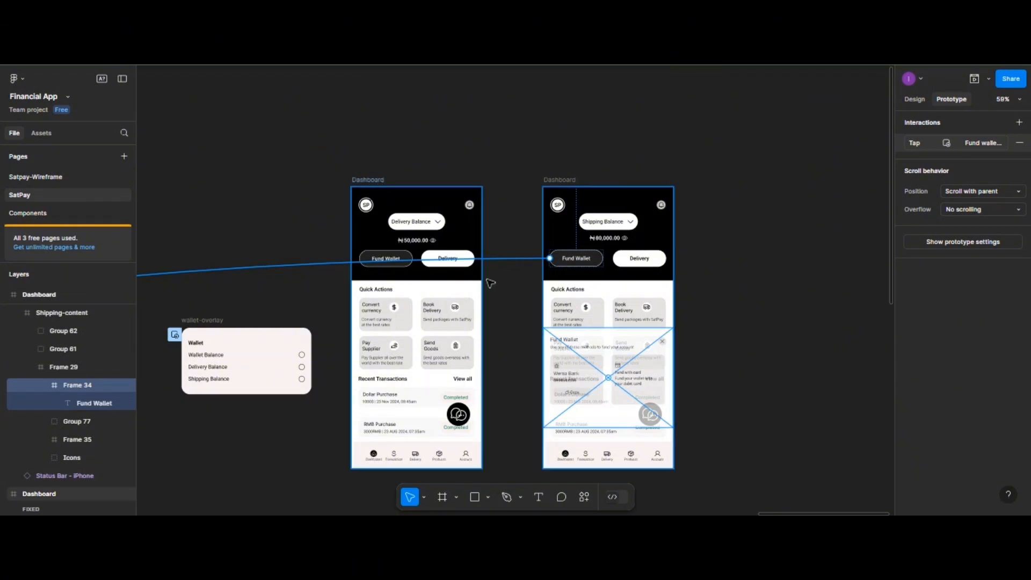
{"action": "left_click", "coordinate": [463, 324]}
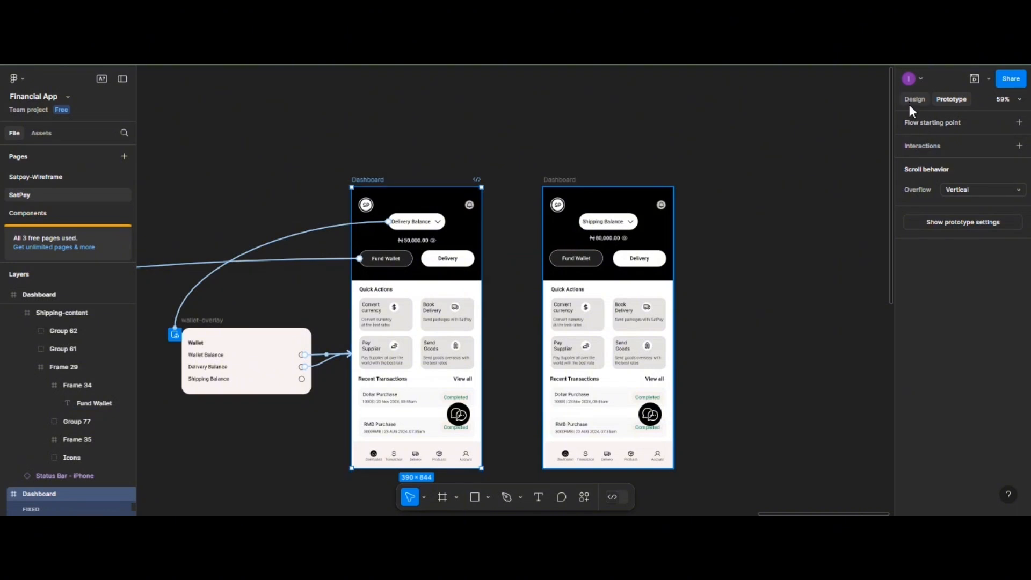
{"action": "left_click", "coordinate": [974, 79]}
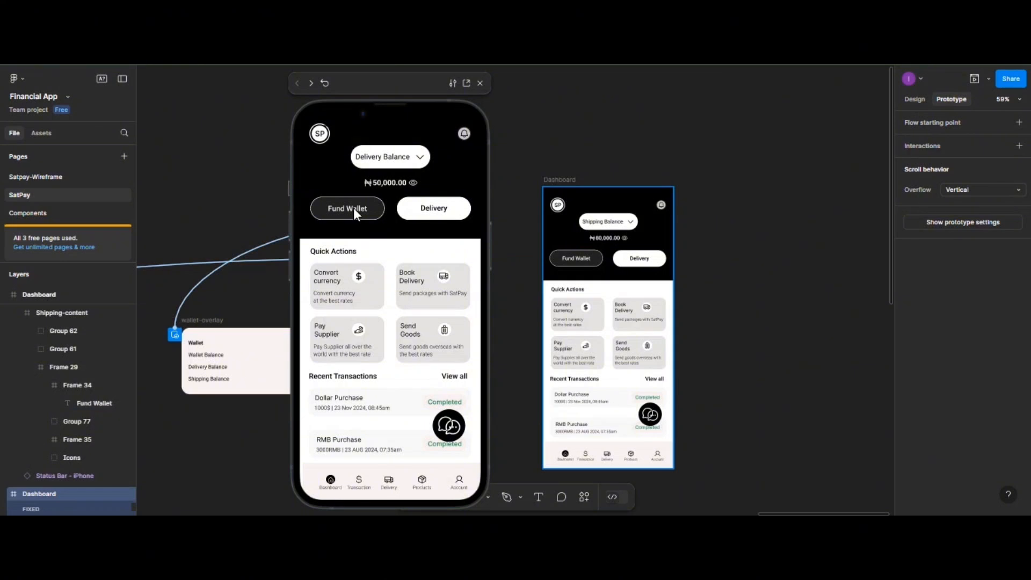
{"action": "left_click", "coordinate": [353, 208]}
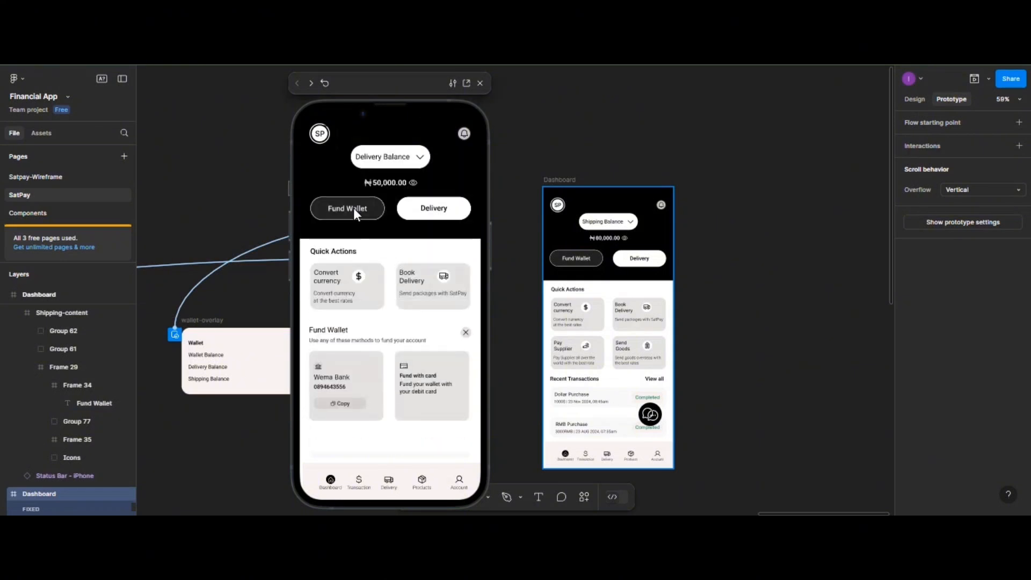
{"action": "left_click", "coordinate": [466, 332]}
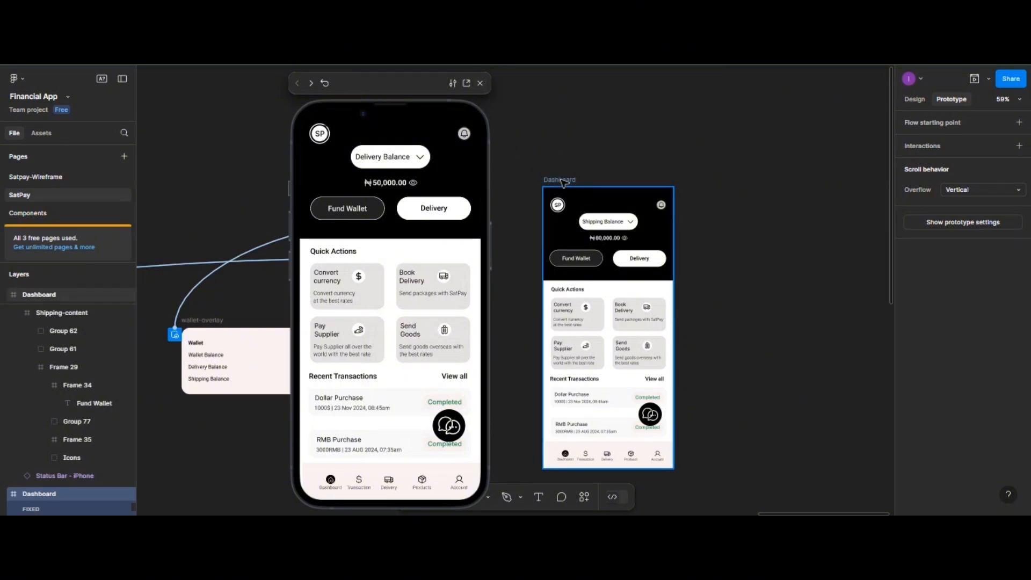
{"action": "left_click", "coordinate": [562, 183]}
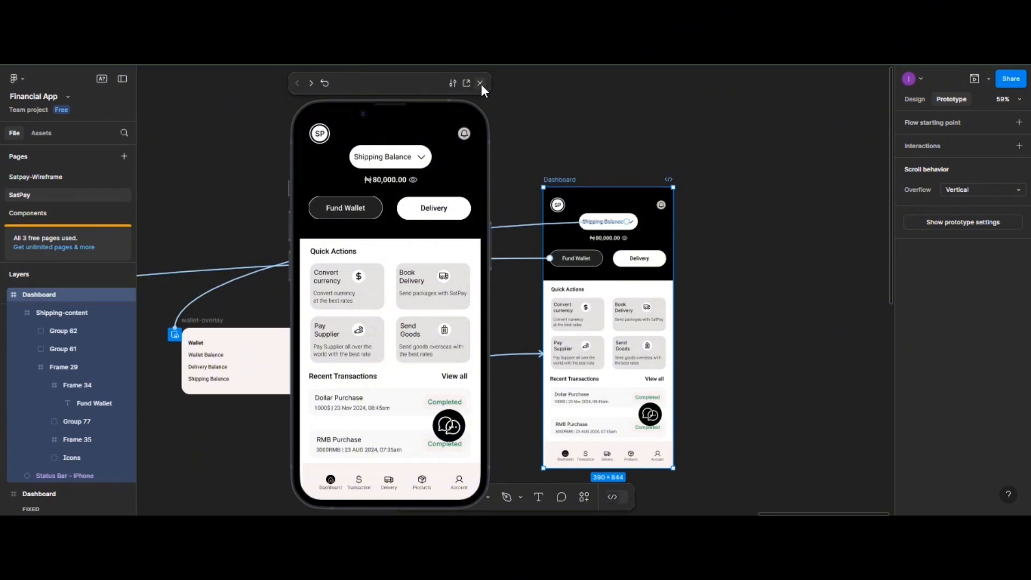
{"action": "left_click", "coordinate": [364, 206]}
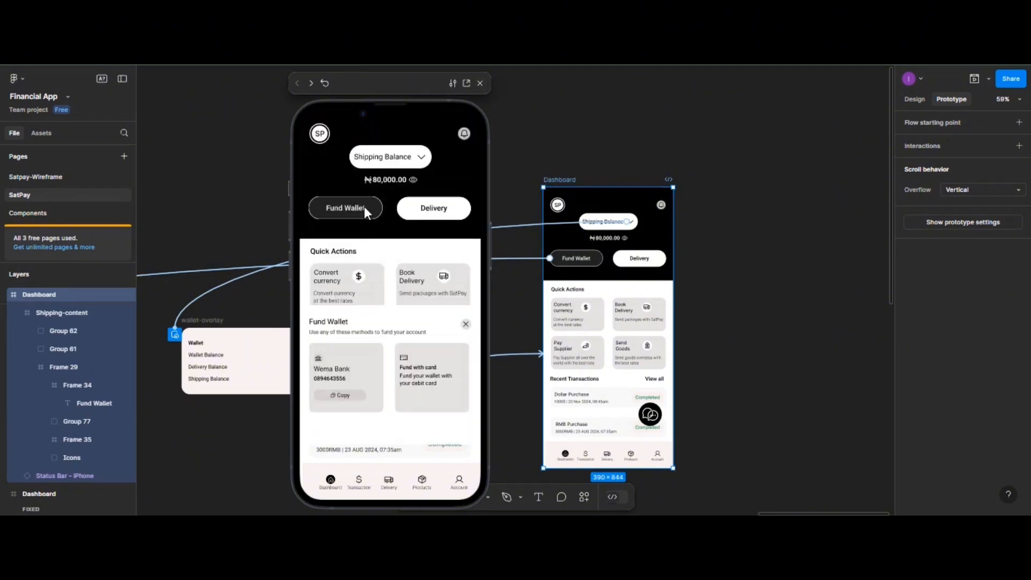
{"action": "left_click", "coordinate": [467, 324]}
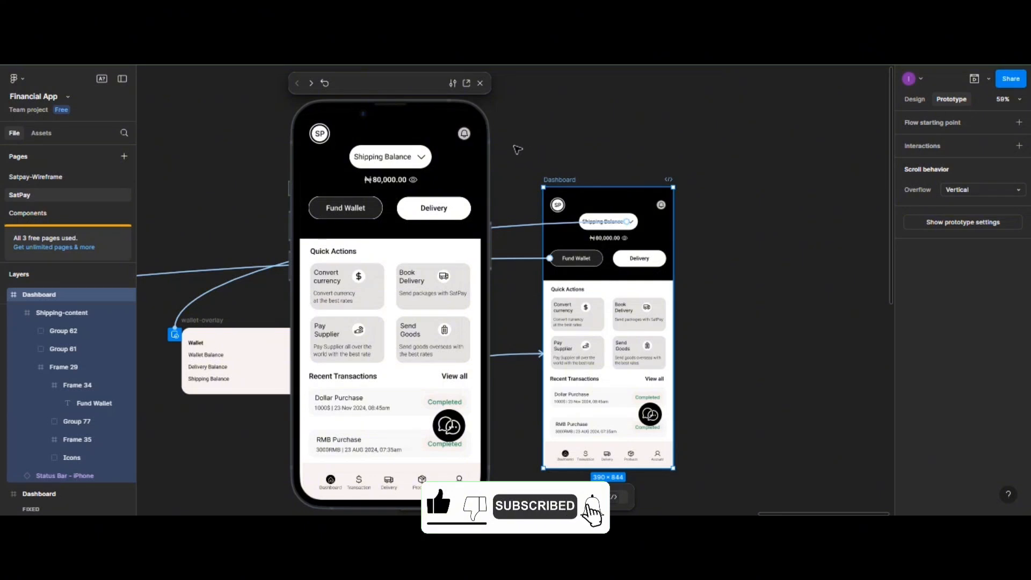
{"action": "left_click", "coordinate": [479, 83]}
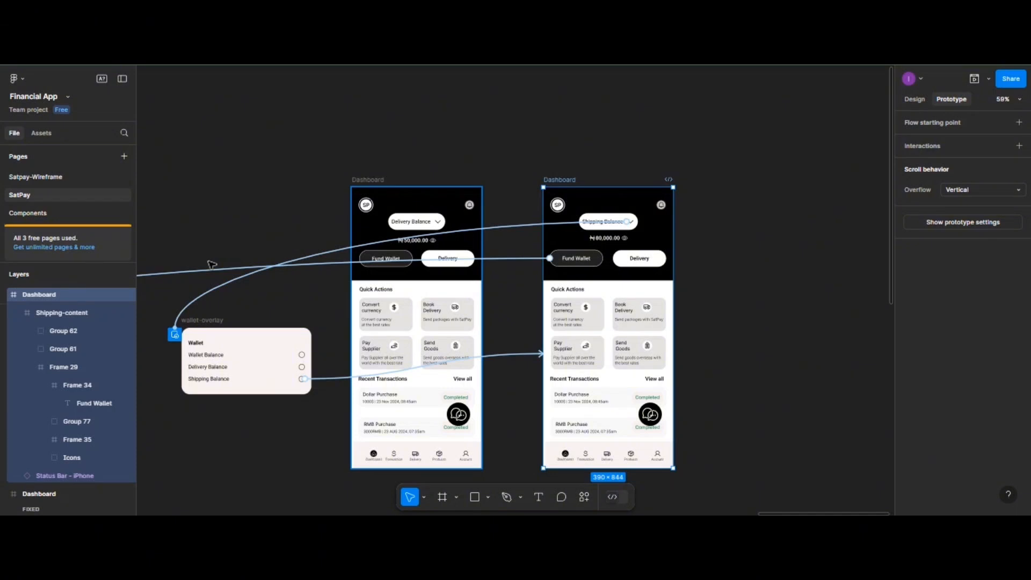